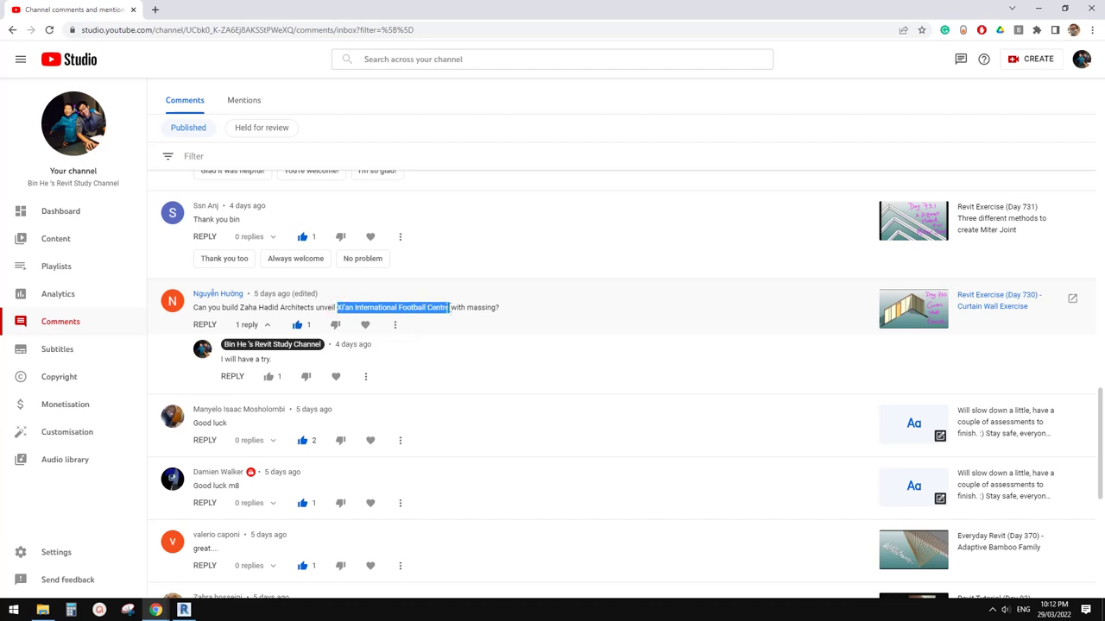
Search Google in a new tab for "Xi'an International Football Centre" and browse the image results
left_click(157, 8)
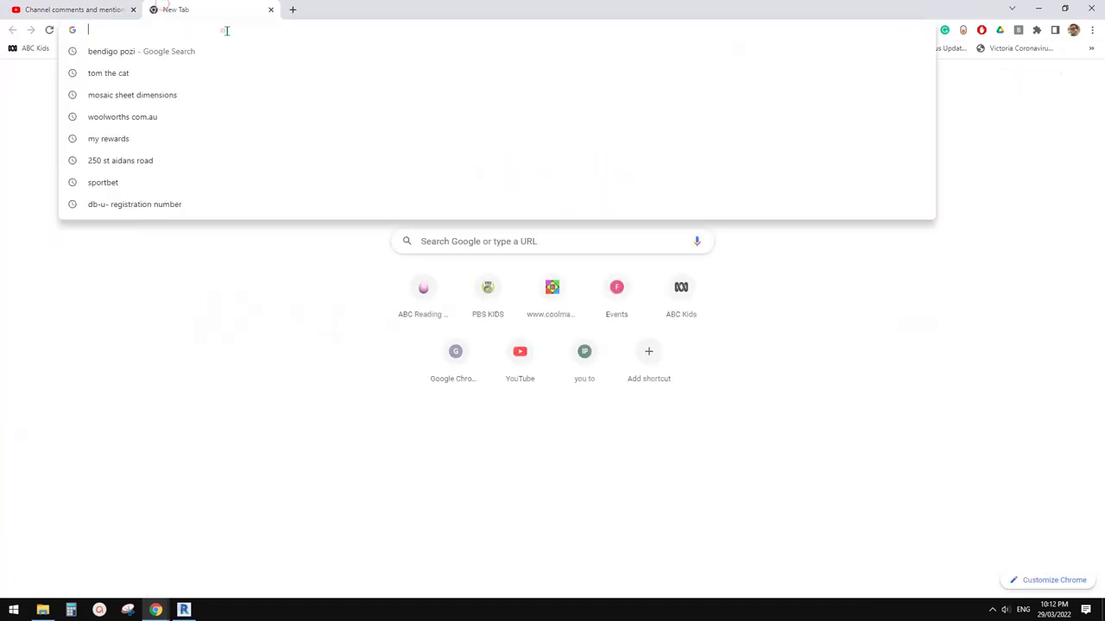
type("Xi'an International Football Centre")
key("Return")
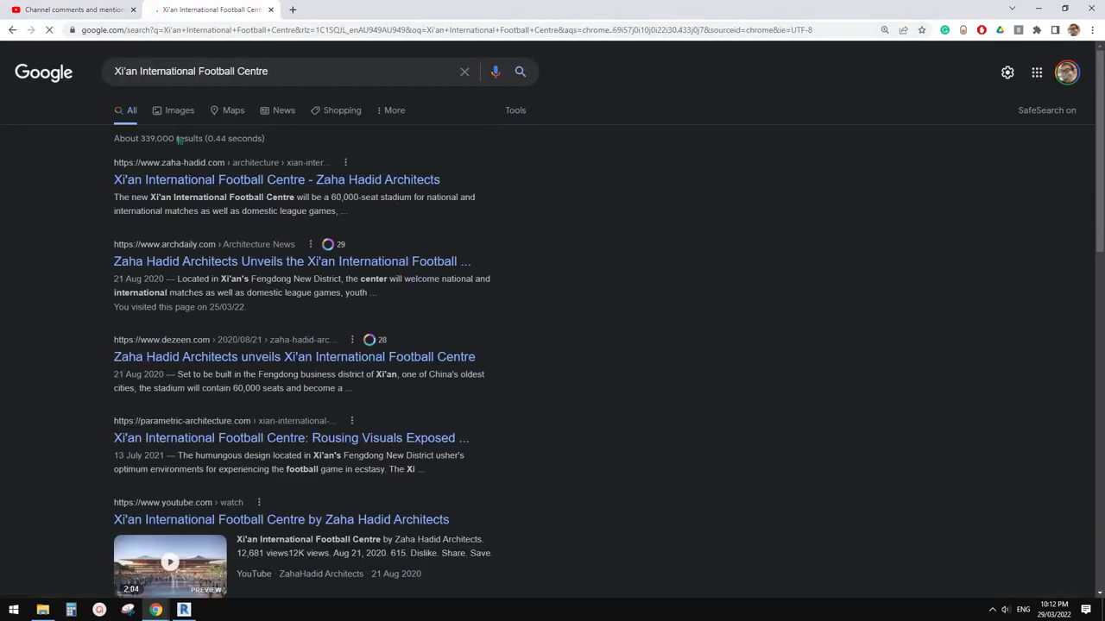
left_click(177, 109)
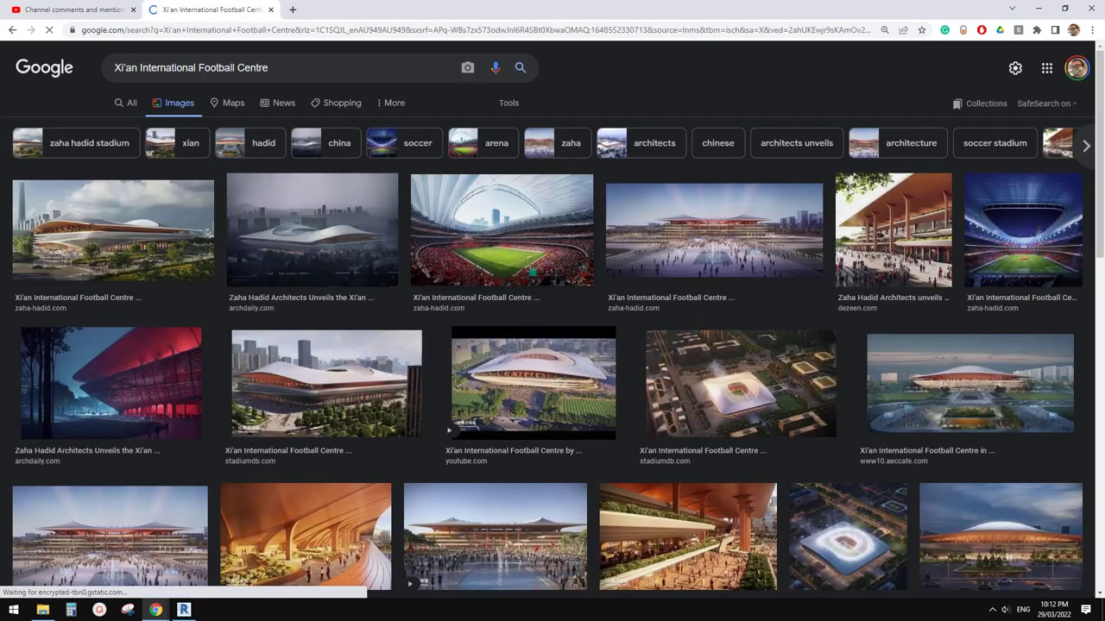
scroll(532, 271, "down", 2)
scroll(557, 400, "up", 1)
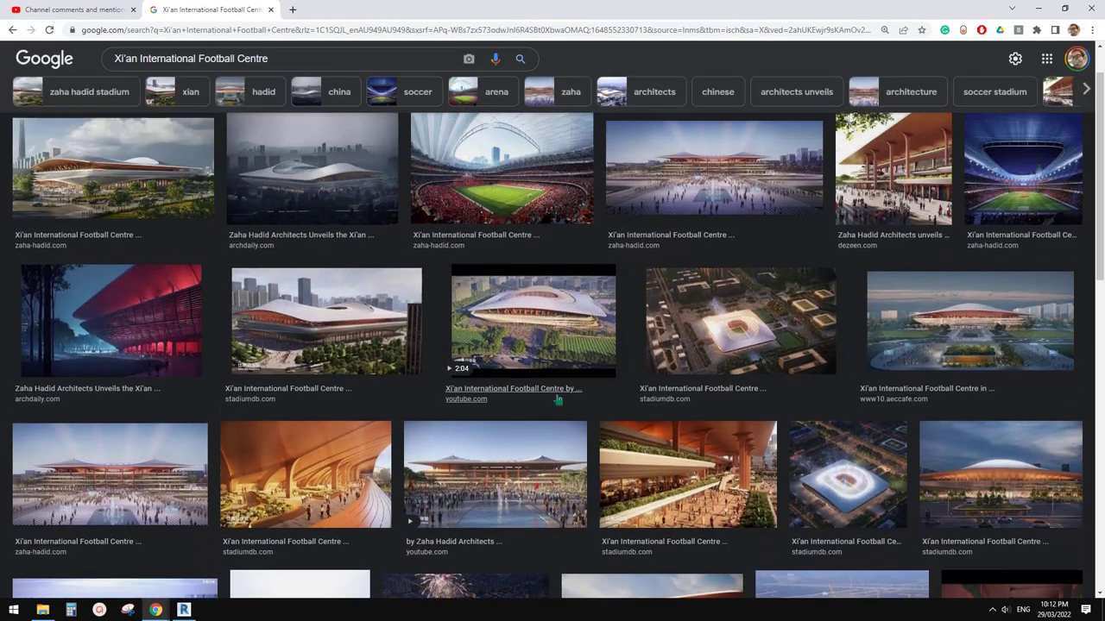
scroll(518, 380, "up", 1)
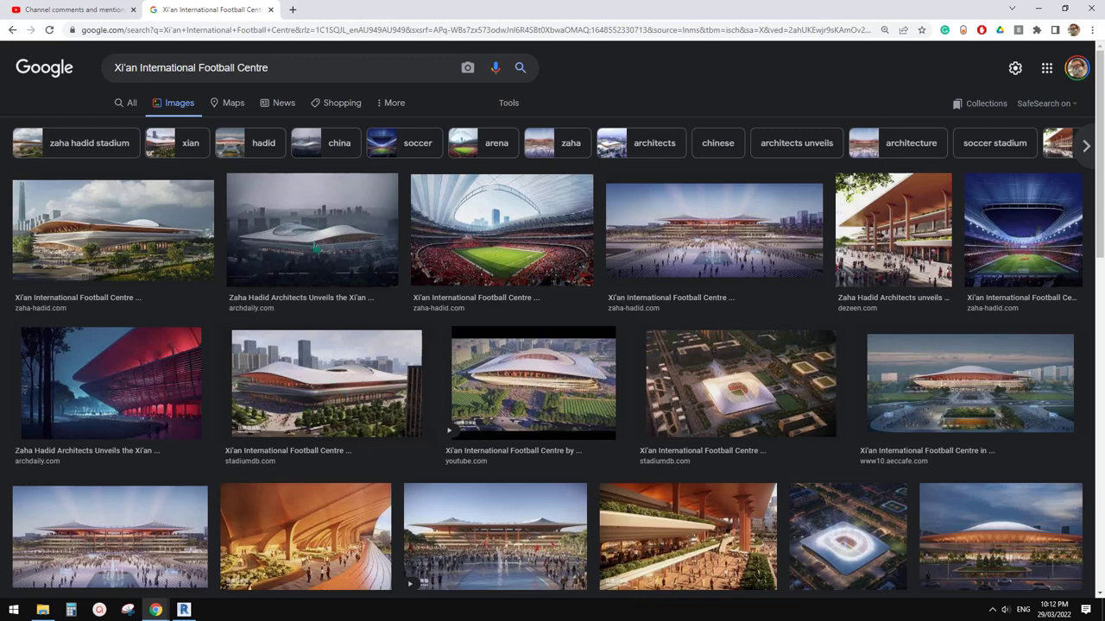
Preview the ArchDaily, YouTube and StadiumDB exterior images to examine the stadium's roof shape, and switch to Revit
left_click(324, 386)
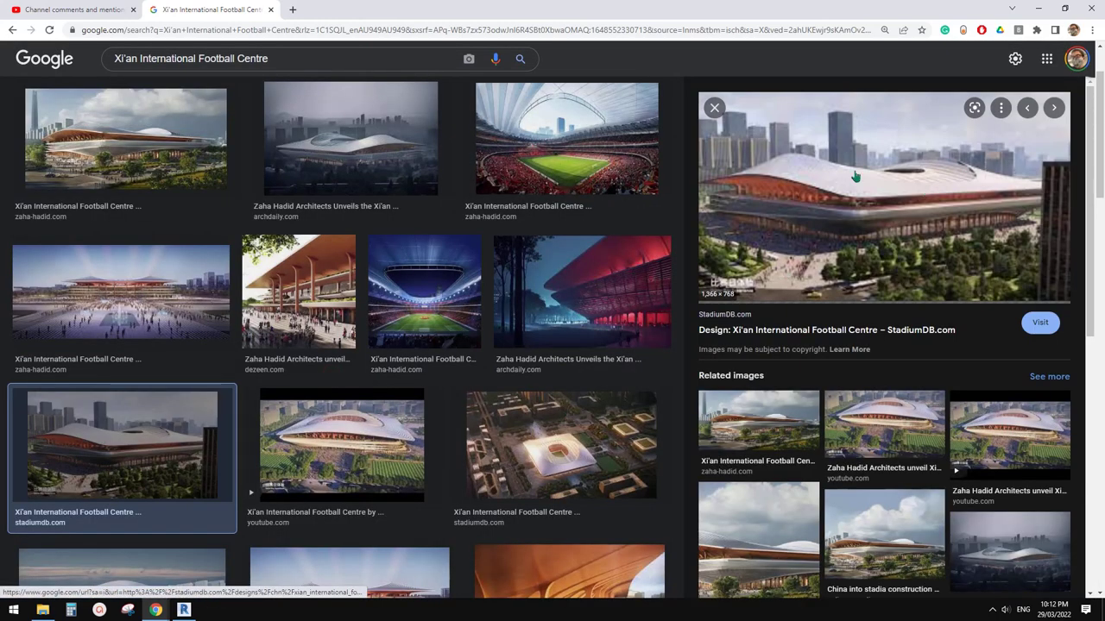
left_click(401, 194)
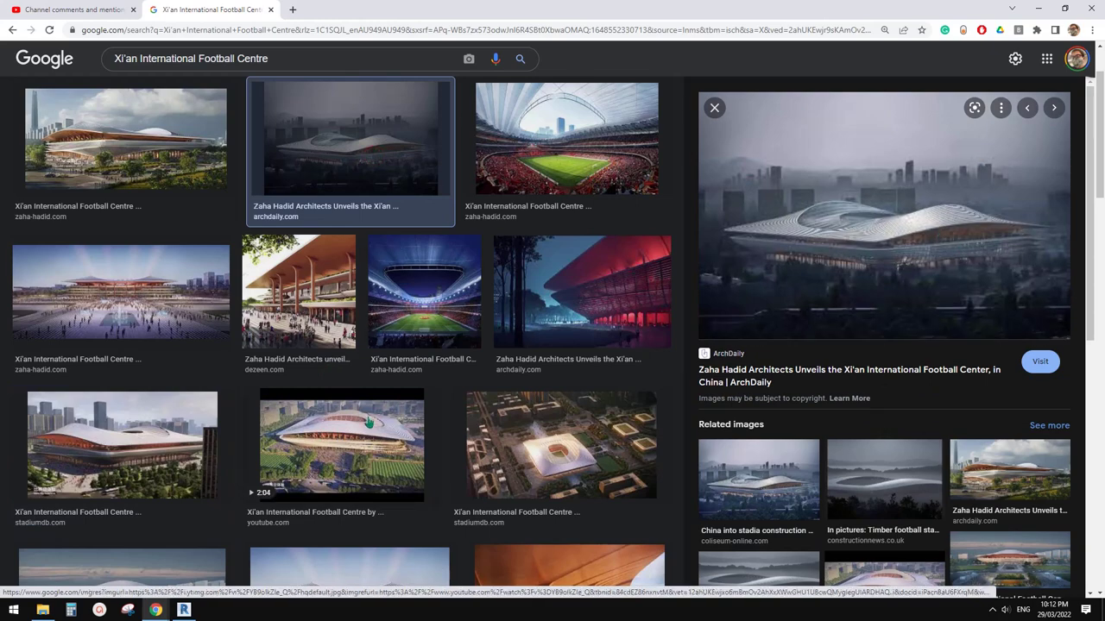
left_click(345, 436)
left_click(166, 434)
left_click(341, 441)
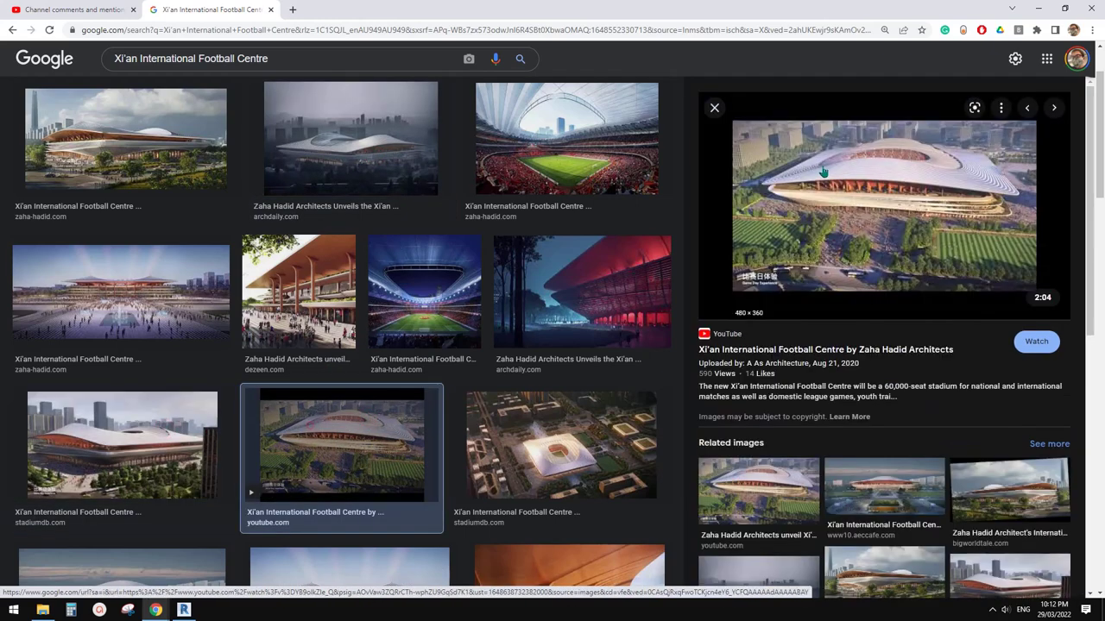
left_click(122, 444)
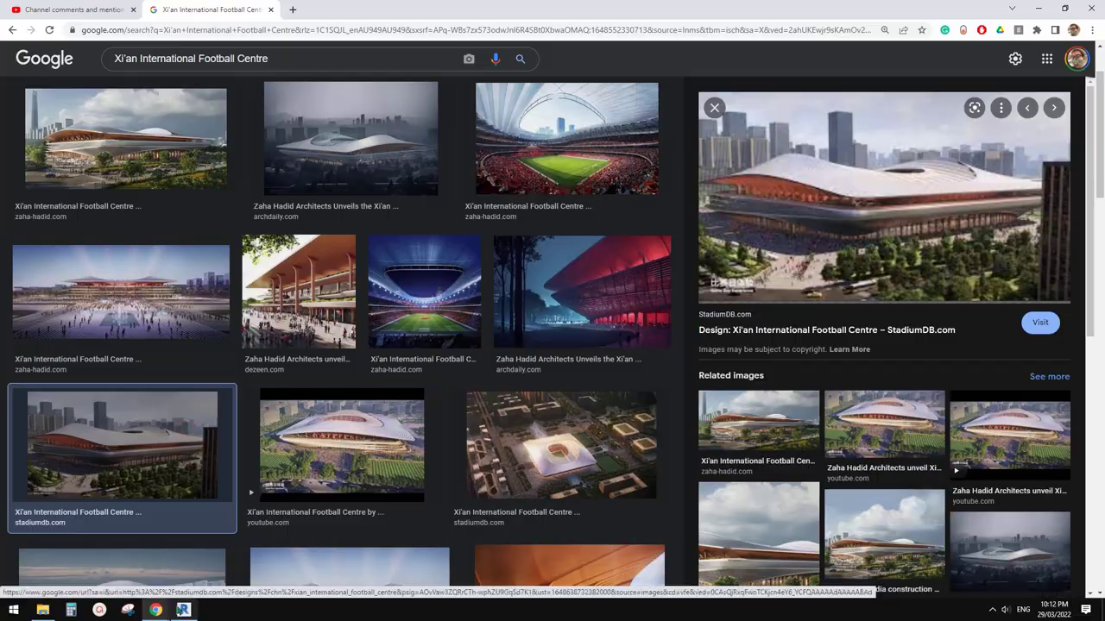
left_click(182, 610)
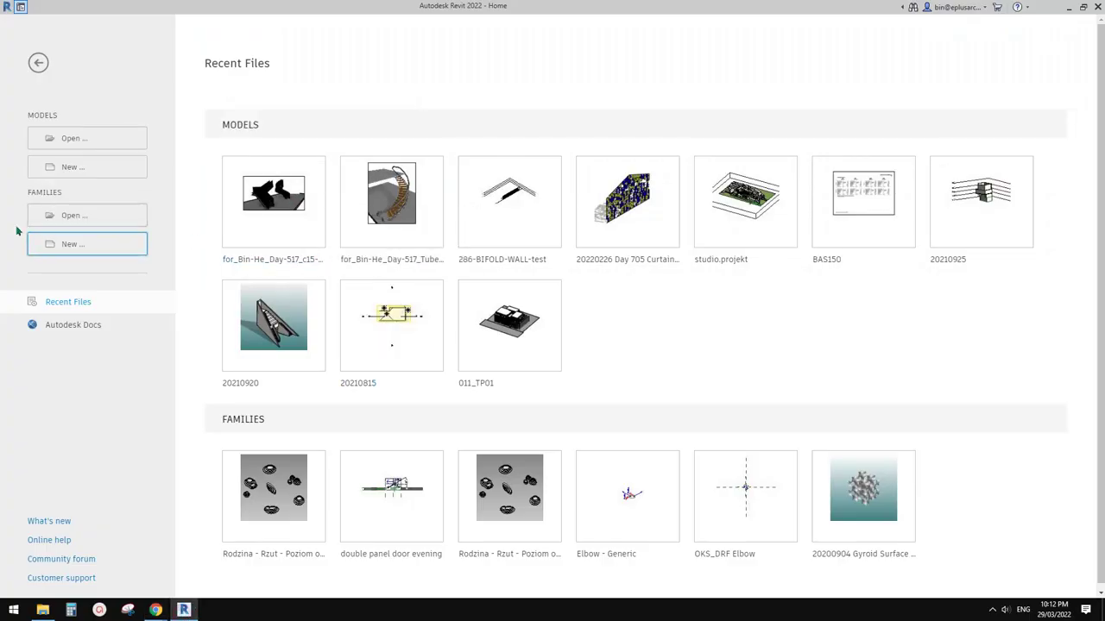
left_click(84, 244)
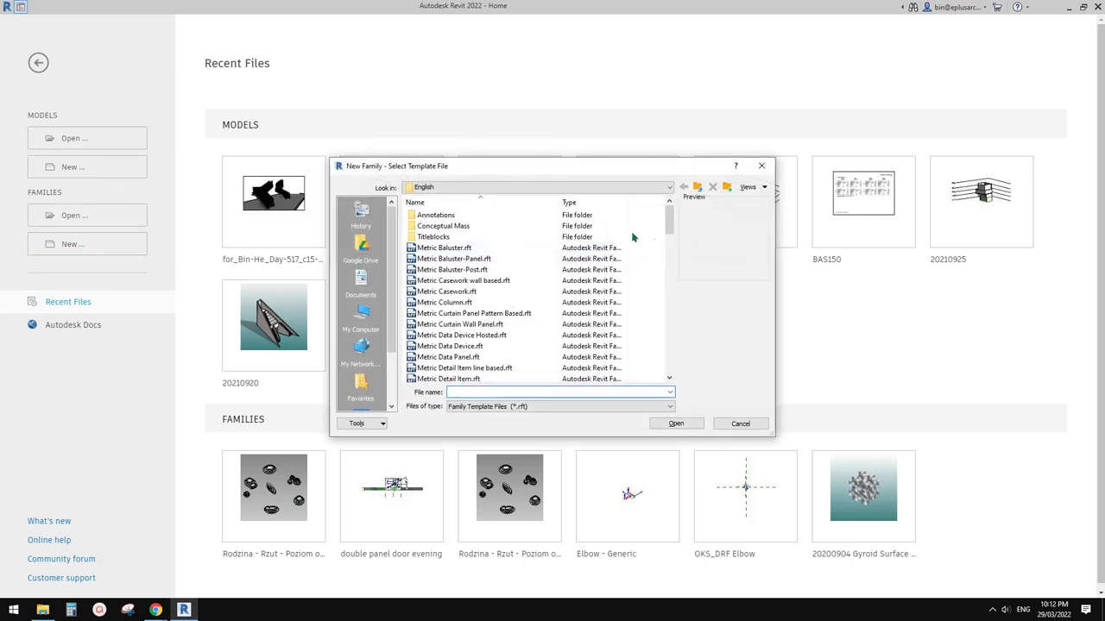
left_click(740, 425)
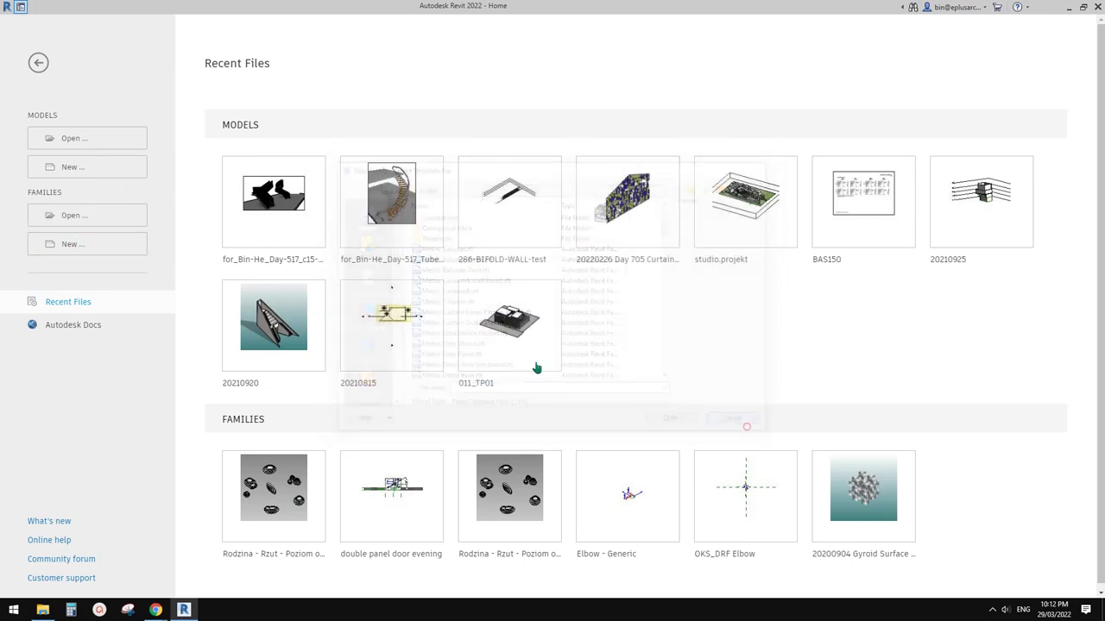
left_click(79, 166)
left_click(553, 281)
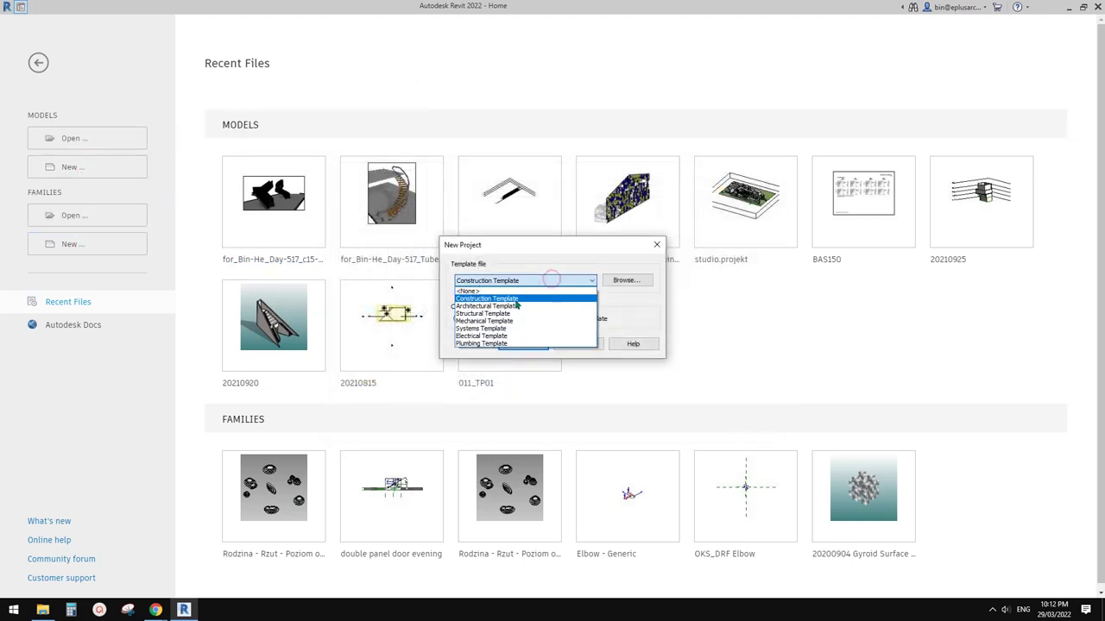
left_click(569, 244)
left_click(576, 343)
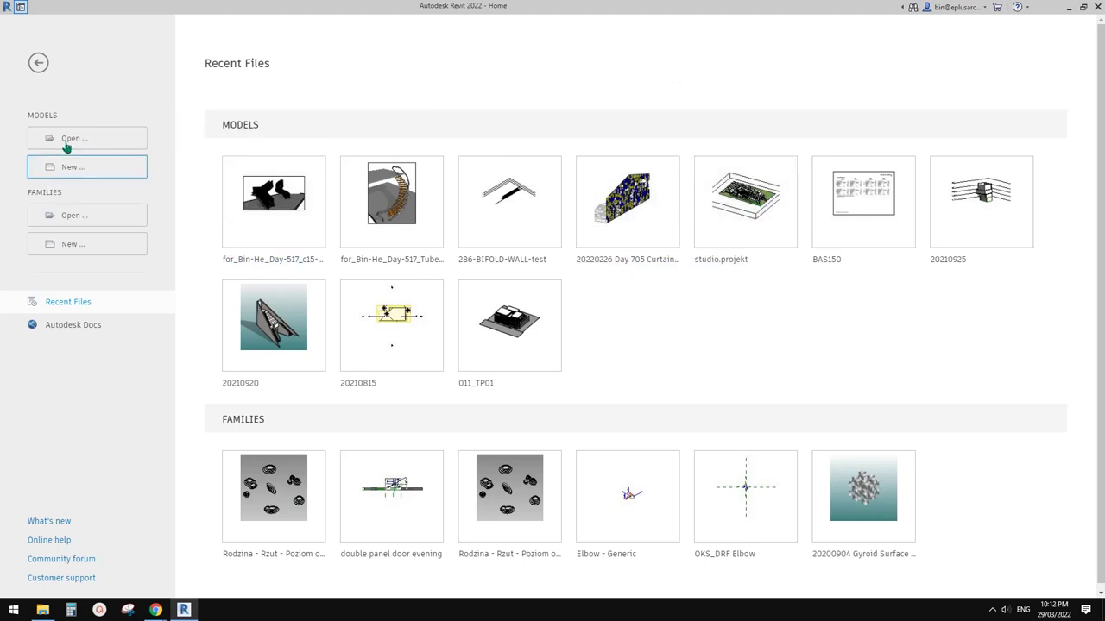
Create a new project from the Architectural Template
left_click(74, 166)
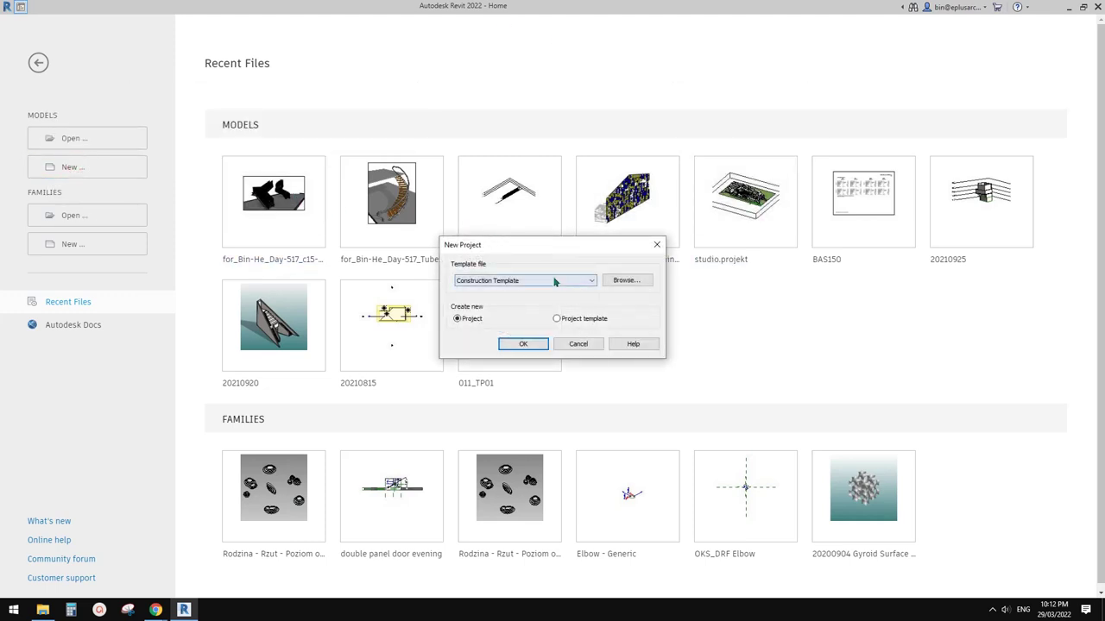
left_click(535, 281)
left_click(492, 306)
left_click_drag(537, 246, 585, 236)
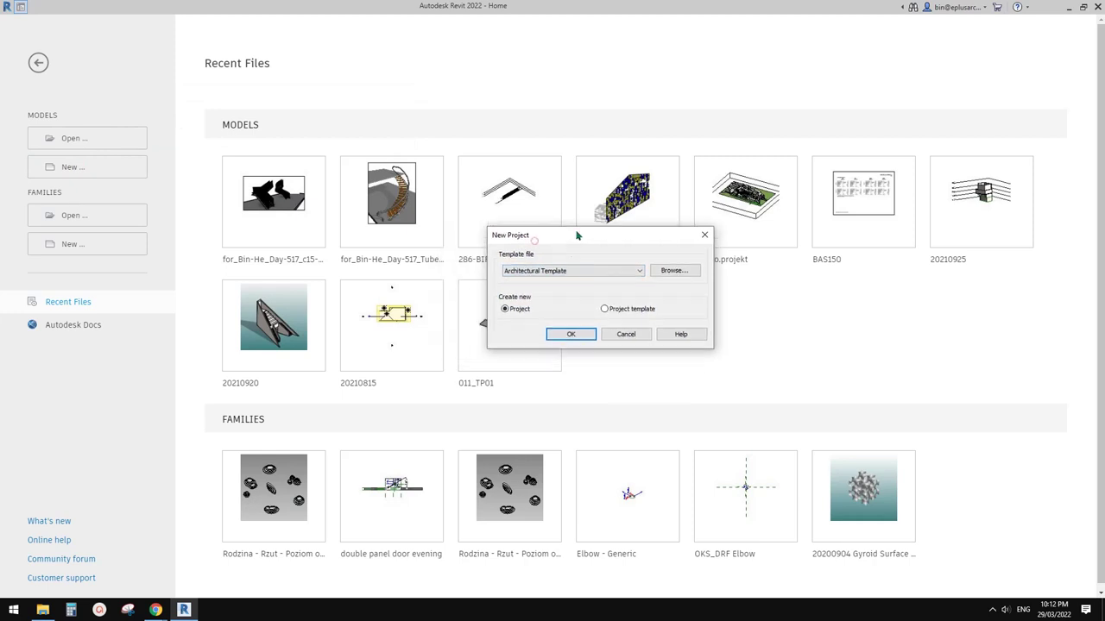
left_click(571, 333)
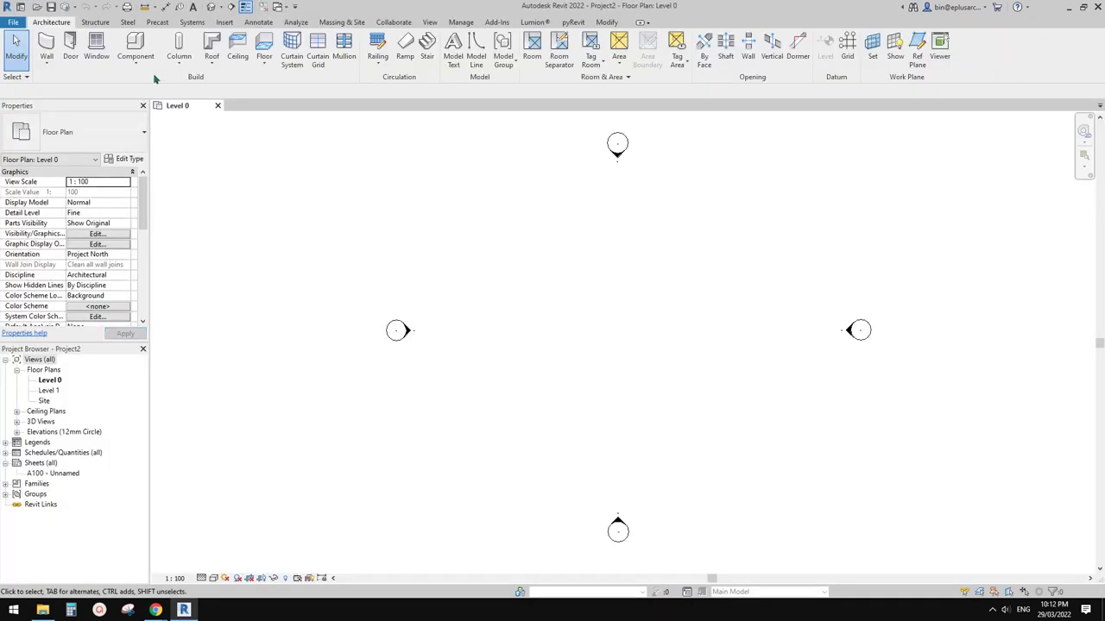
left_click(136, 56)
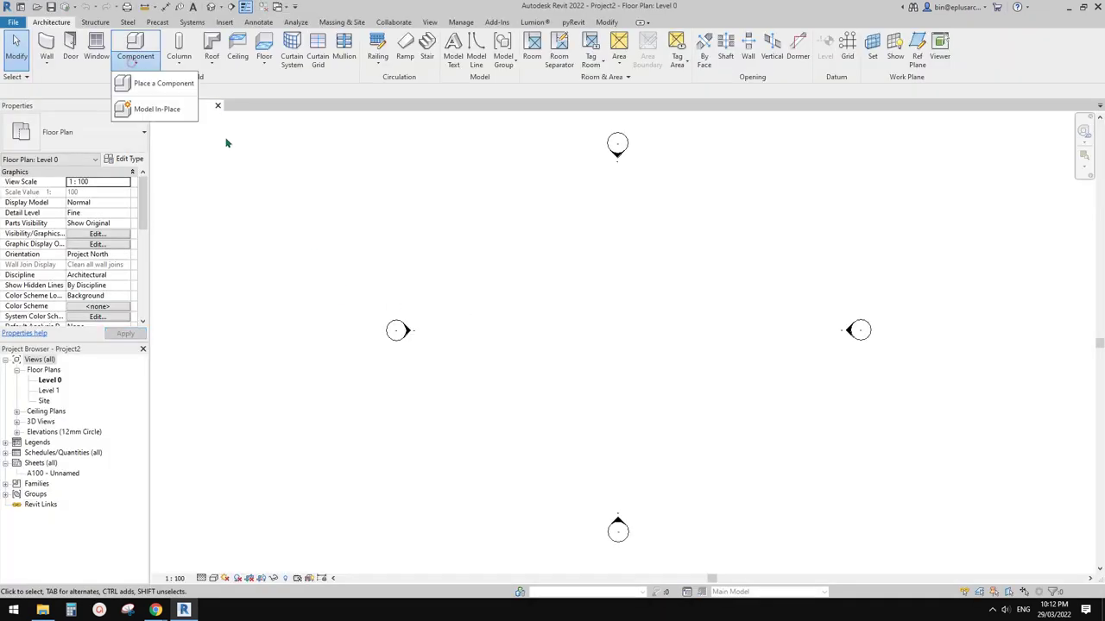
left_click(125, 106)
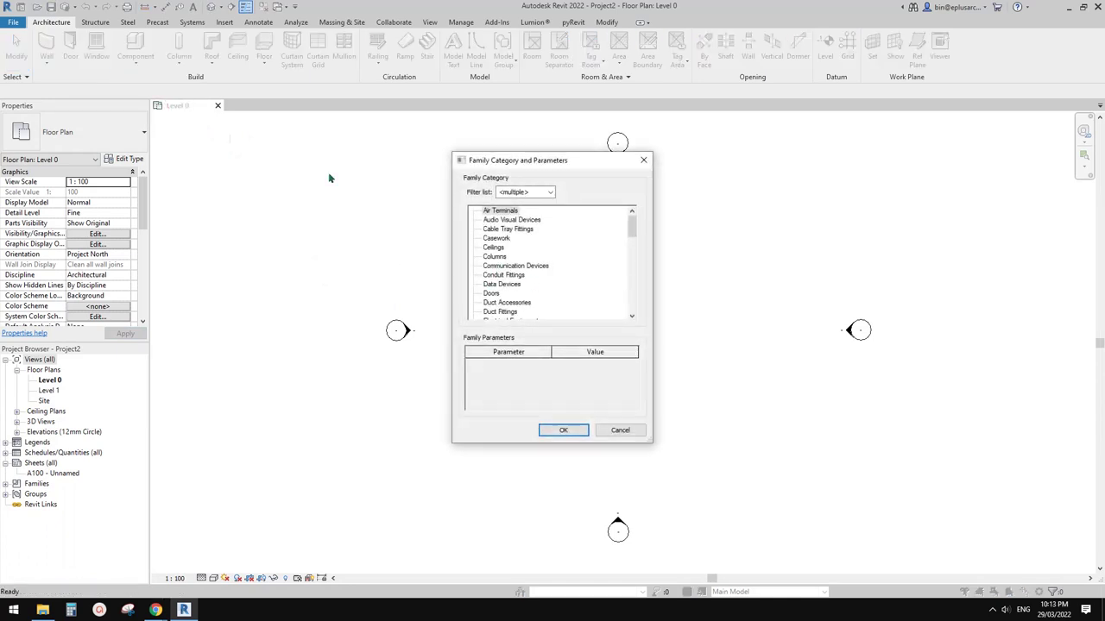
left_click(643, 160)
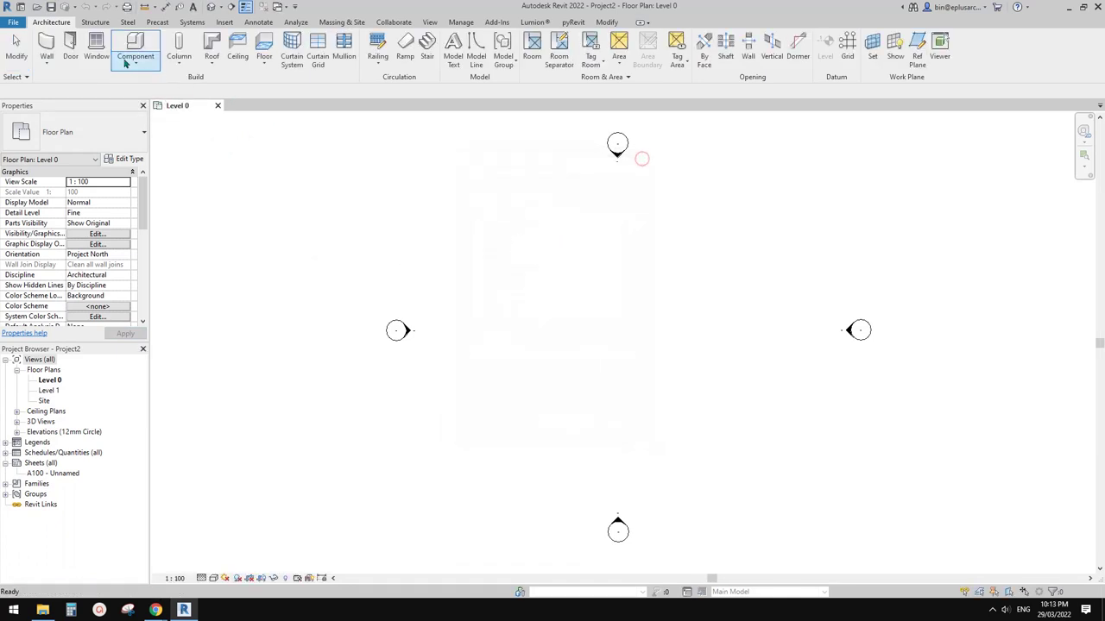
Start an in-place model in the Mass family category, dismissing the Show Mass notice and accepting the suggested name
left_click(135, 56)
left_click(158, 109)
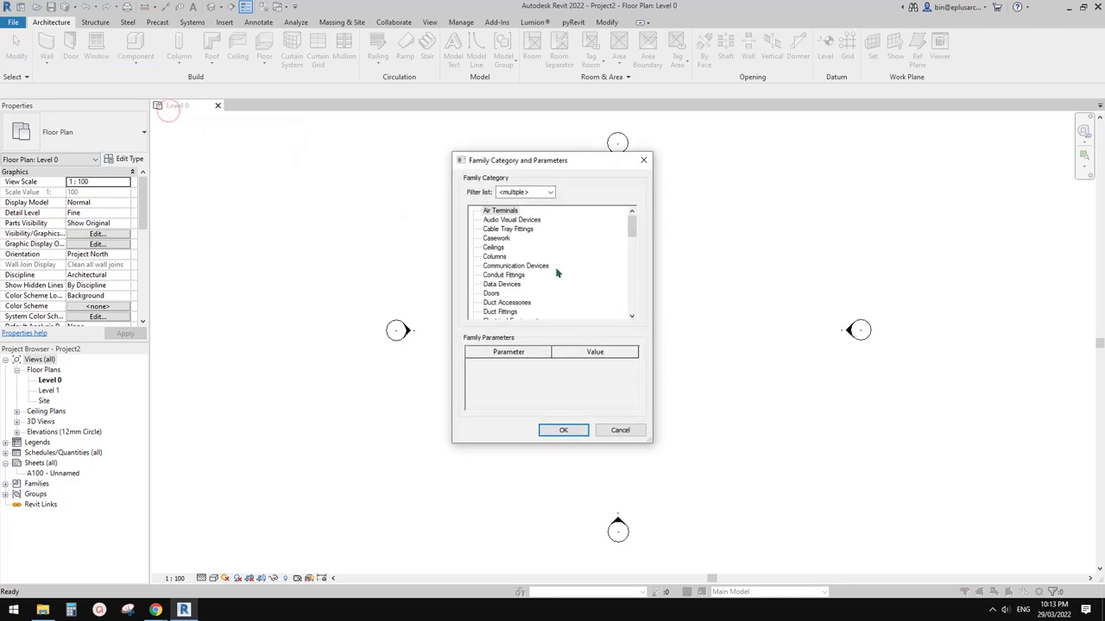
key("m")
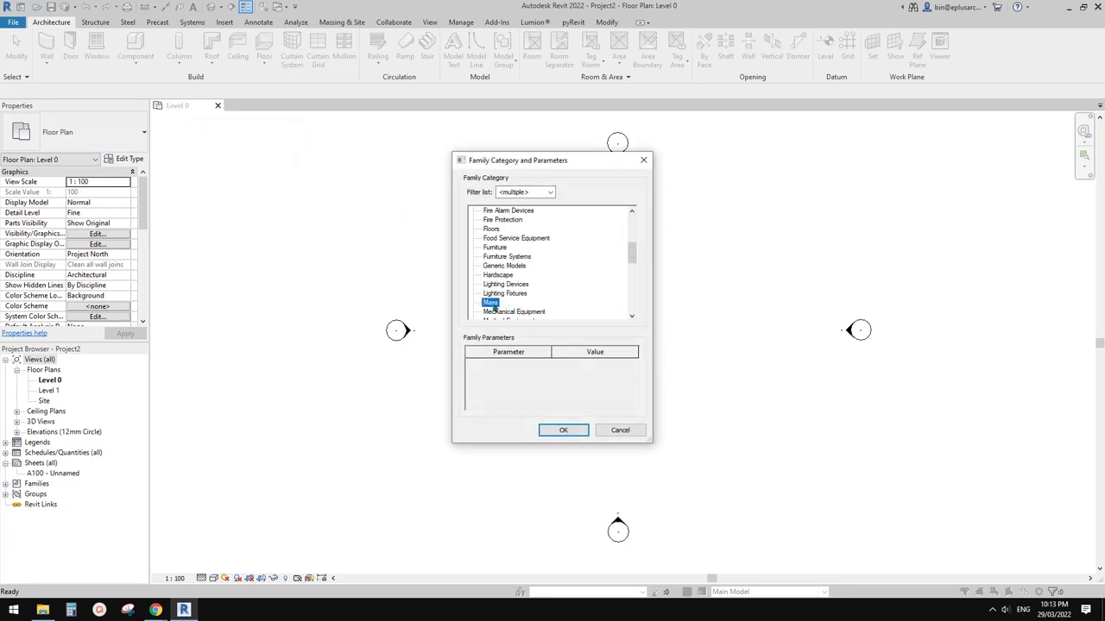
left_click(563, 429)
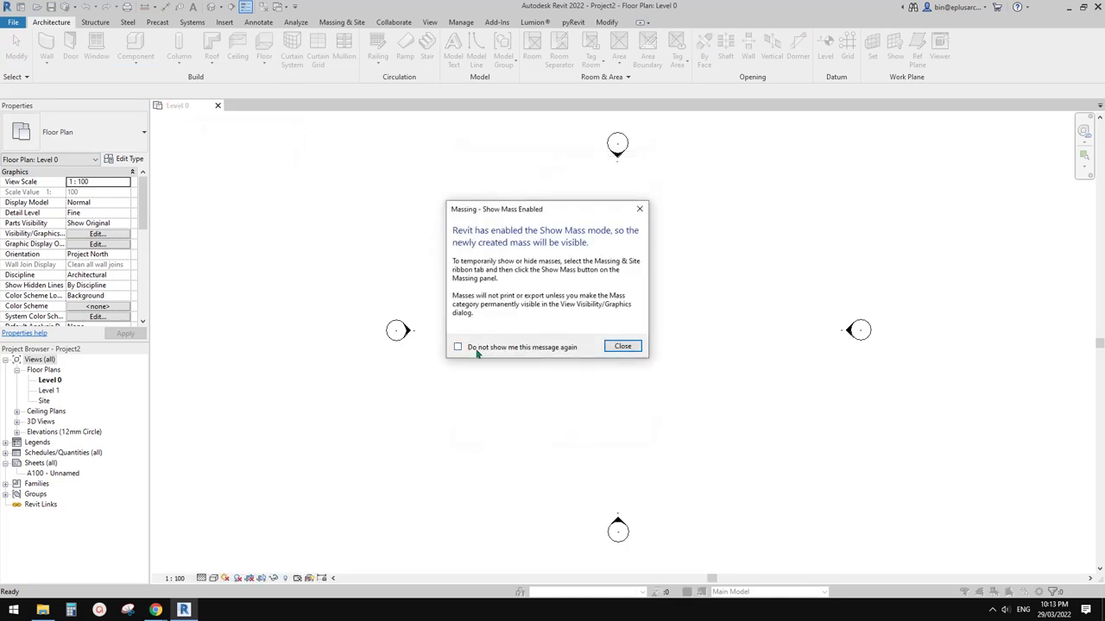
left_click(623, 347)
left_click(569, 327)
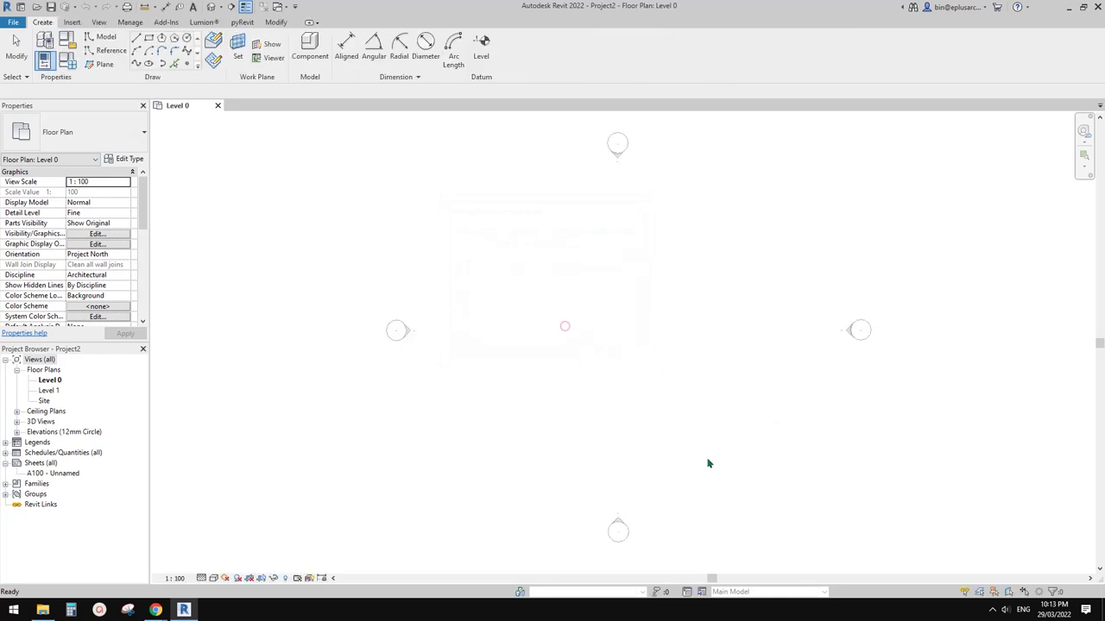
Open the Site floor plan view for modelling the mass
middle_click_drag(620, 438, 619, 444)
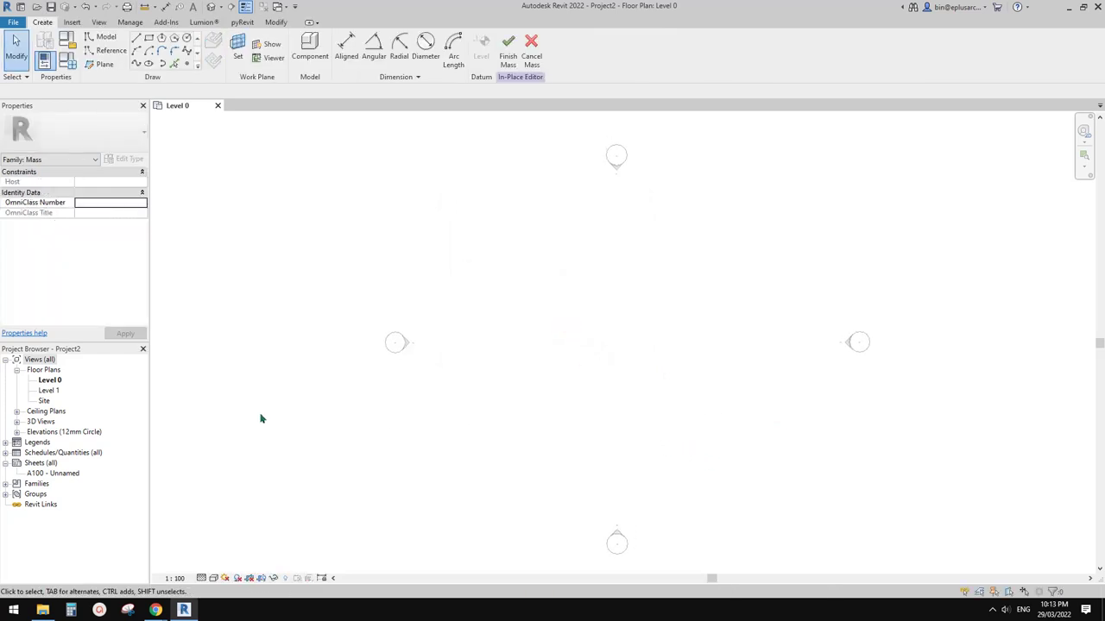
double_click(44, 401)
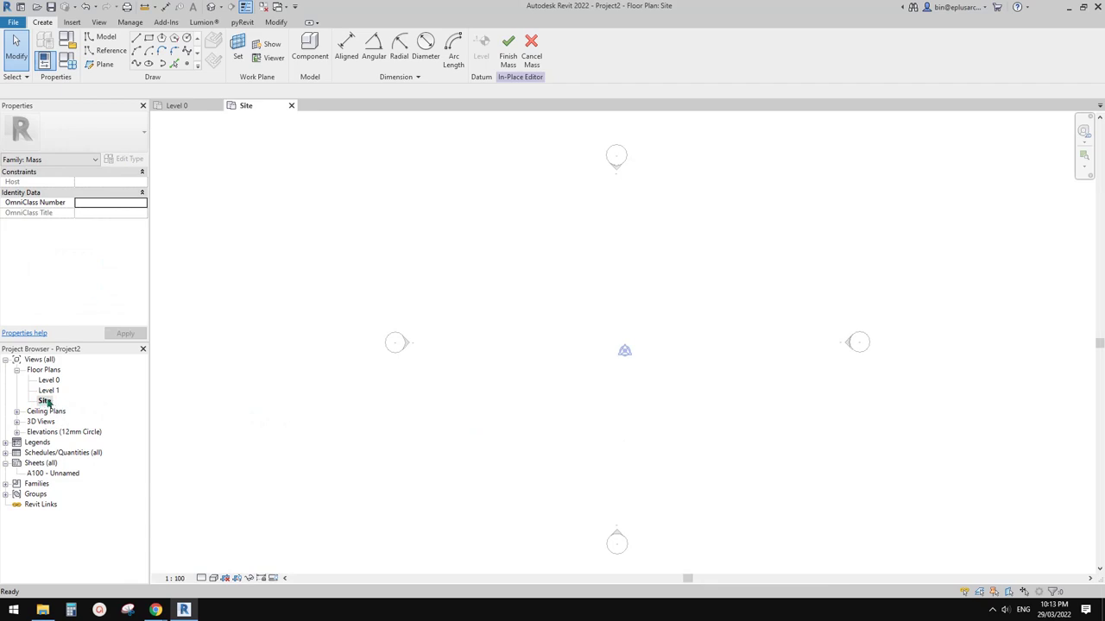
scroll(505, 387, "down", 1)
middle_click_drag(585, 417, 574, 377)
scroll(561, 408, "down", 1)
middle_click_drag(562, 408, 590, 427)
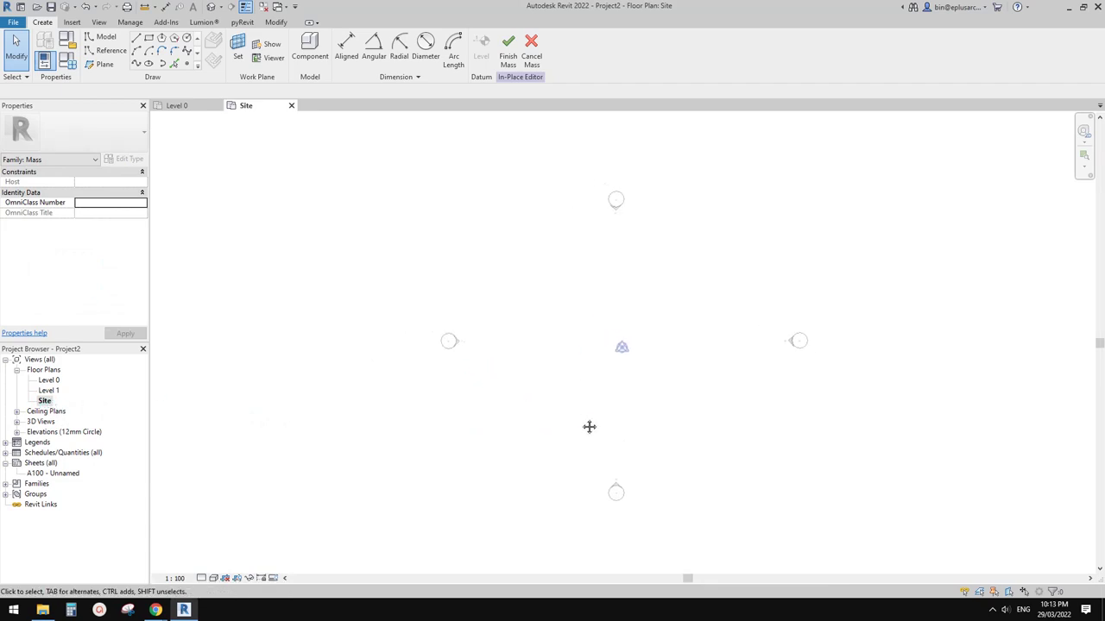
middle_click_drag(532, 406, 538, 411)
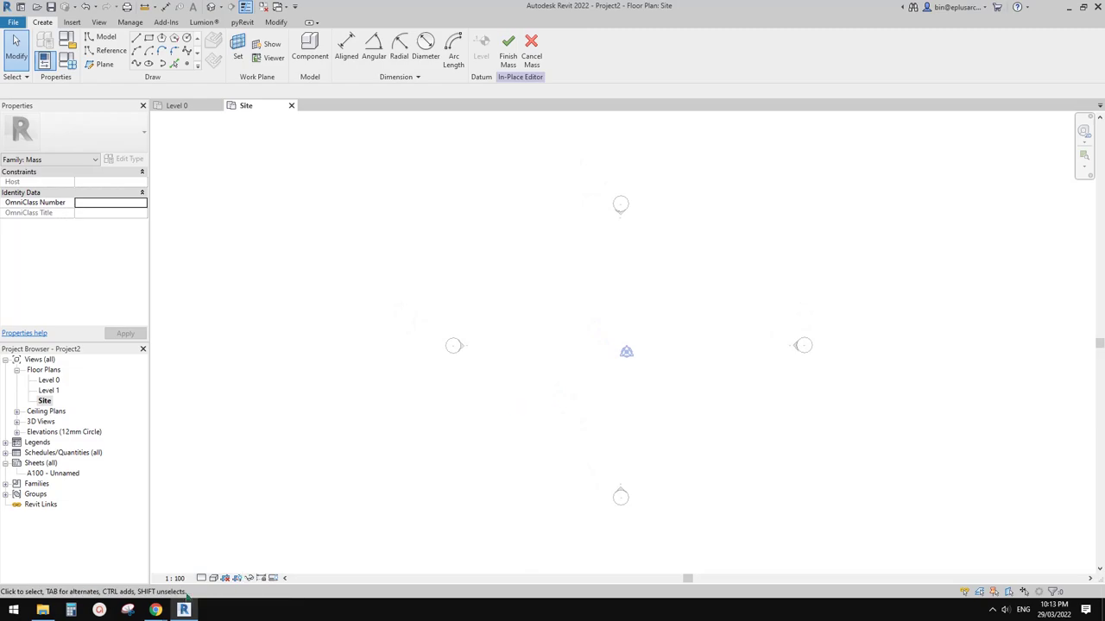
Switch to Chrome to study the roof form in the StadiumDB reference image, and return to Revit
mouse_move(156, 610)
left_click(207, 565)
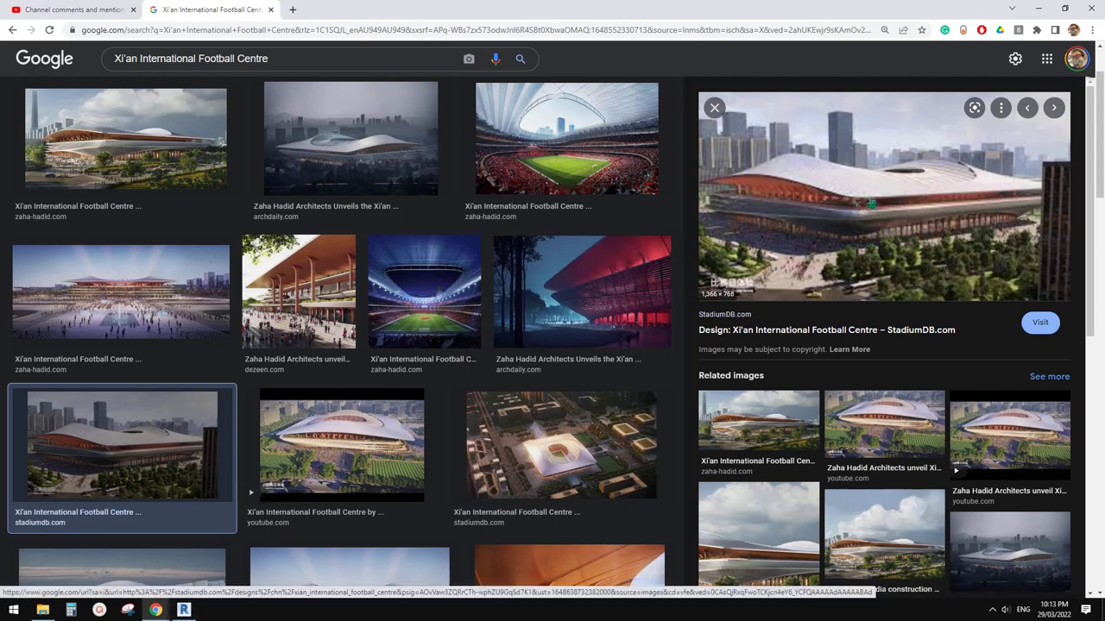
left_click(187, 609)
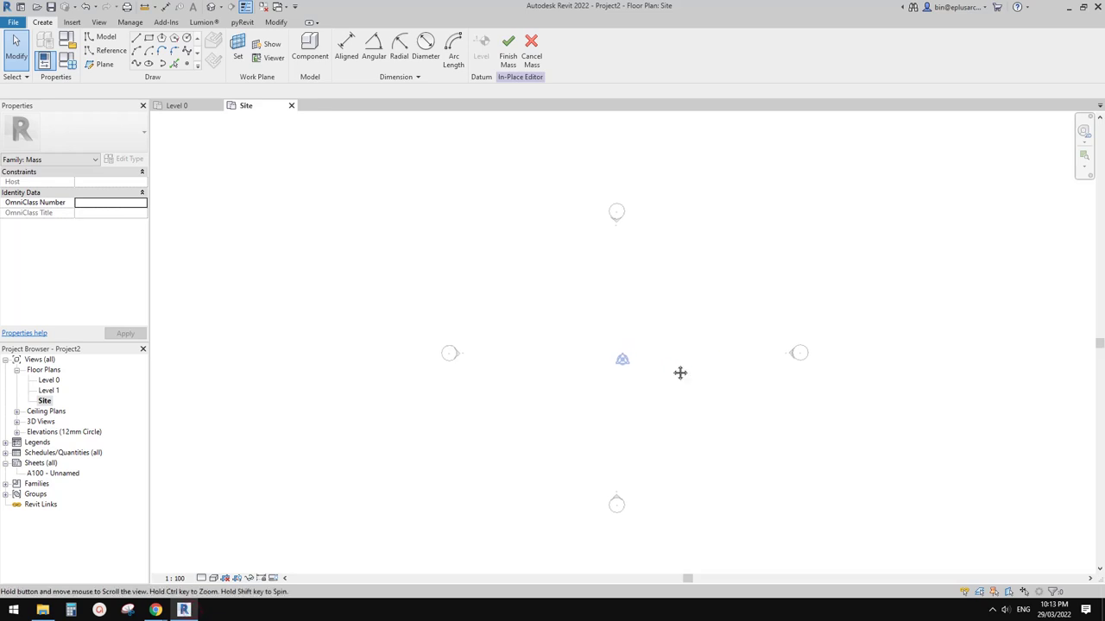
middle_click_drag(680, 373, 662, 343)
left_click(106, 50)
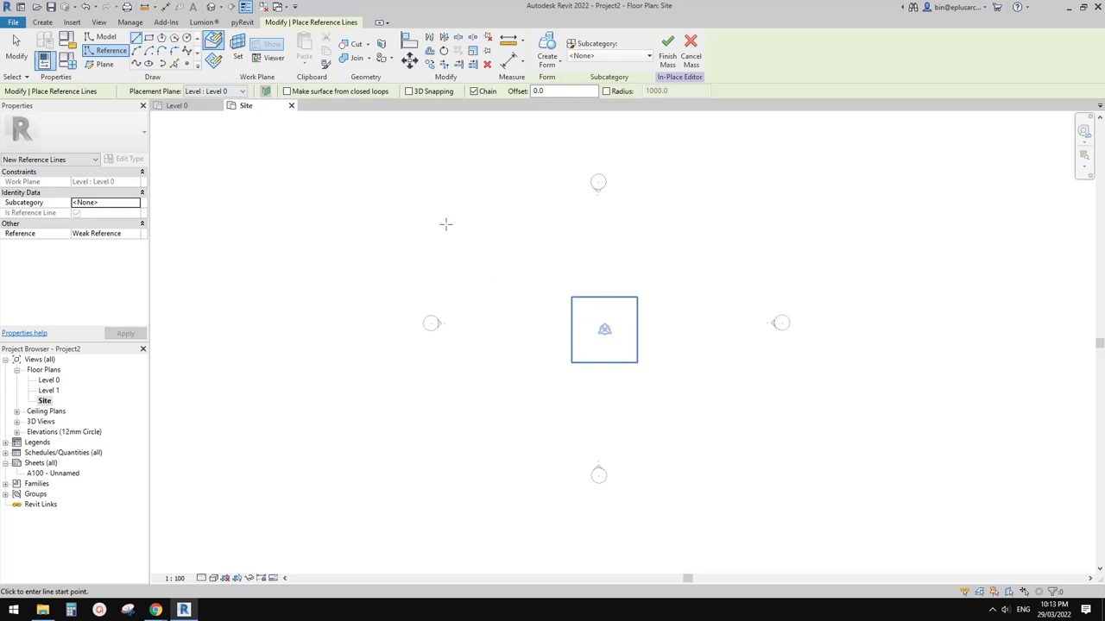
middle_click_drag(441, 241, 444, 241)
key("Escape")
middle_click_drag(466, 203, 477, 205)
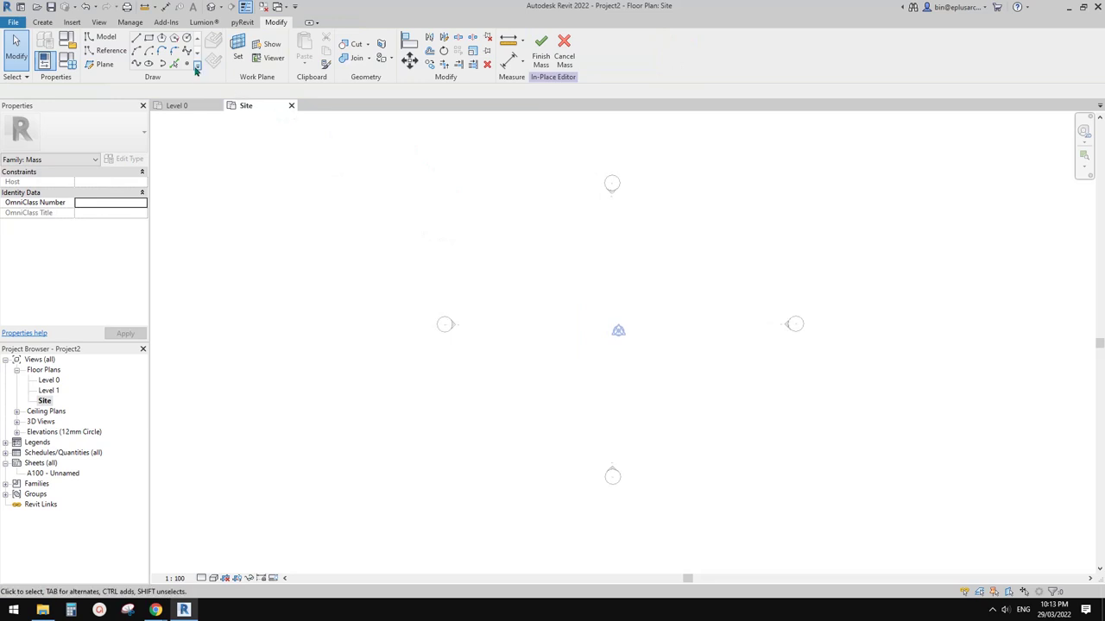
left_click(186, 64)
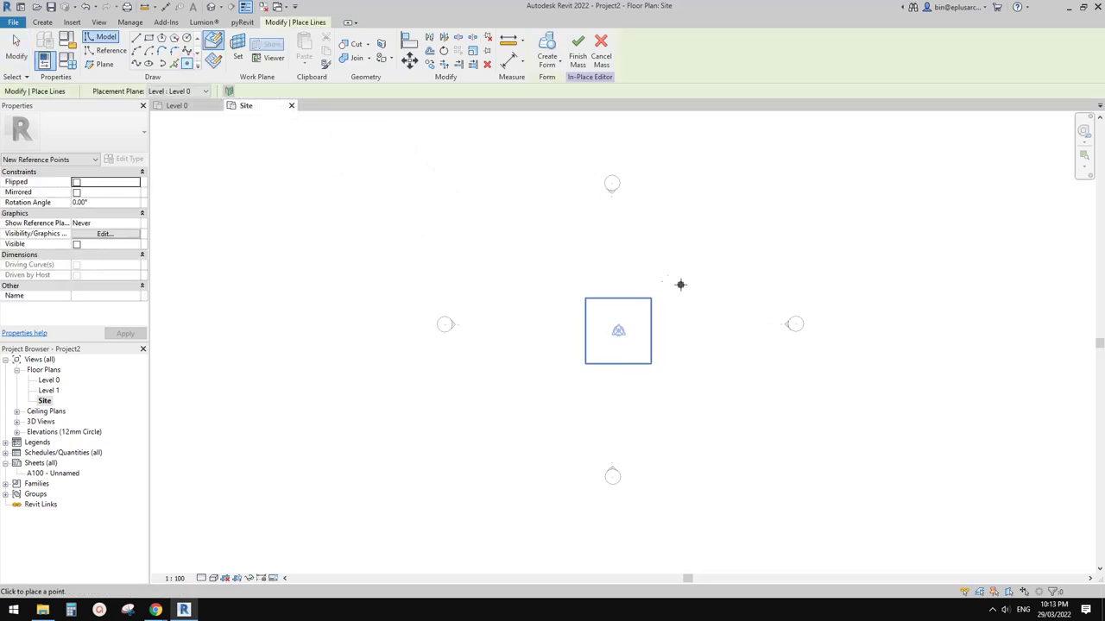
middle_click_drag(623, 306, 623, 313)
scroll(621, 313, "down", 1)
middle_click_drag(546, 283, 525, 283)
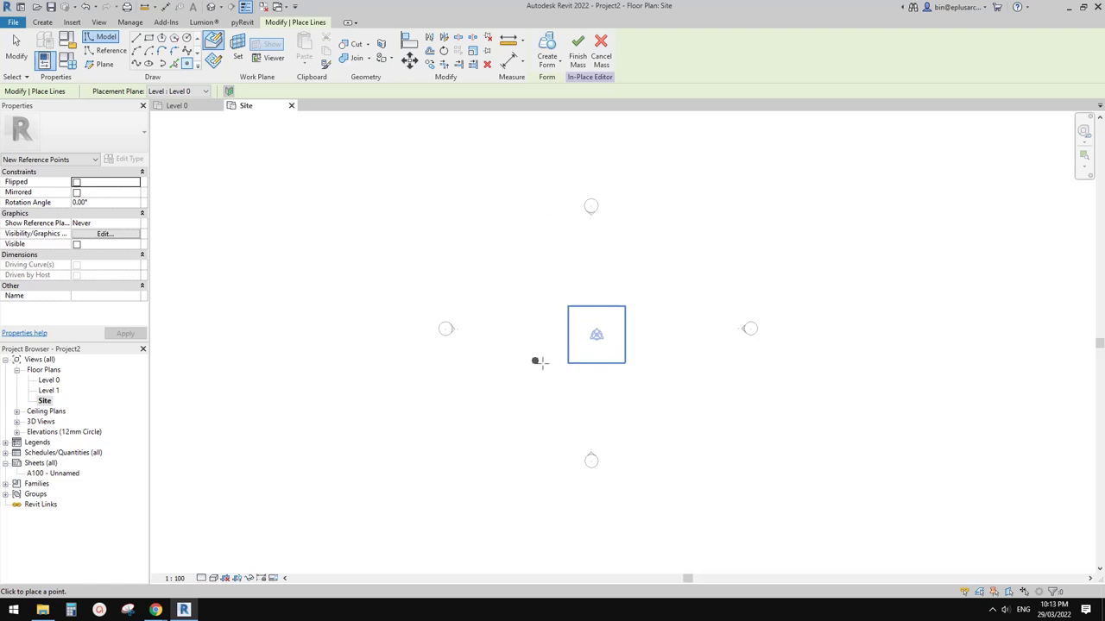
scroll(592, 326, "down", 1)
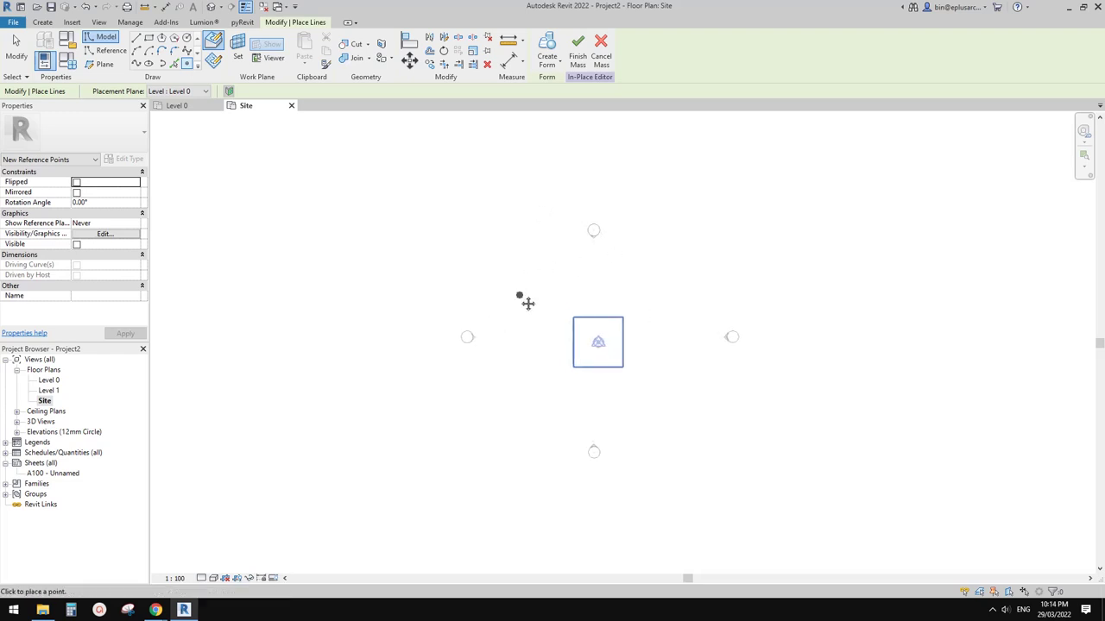
middle_click_drag(552, 302, 587, 319)
key("Escape")
key("Escape")
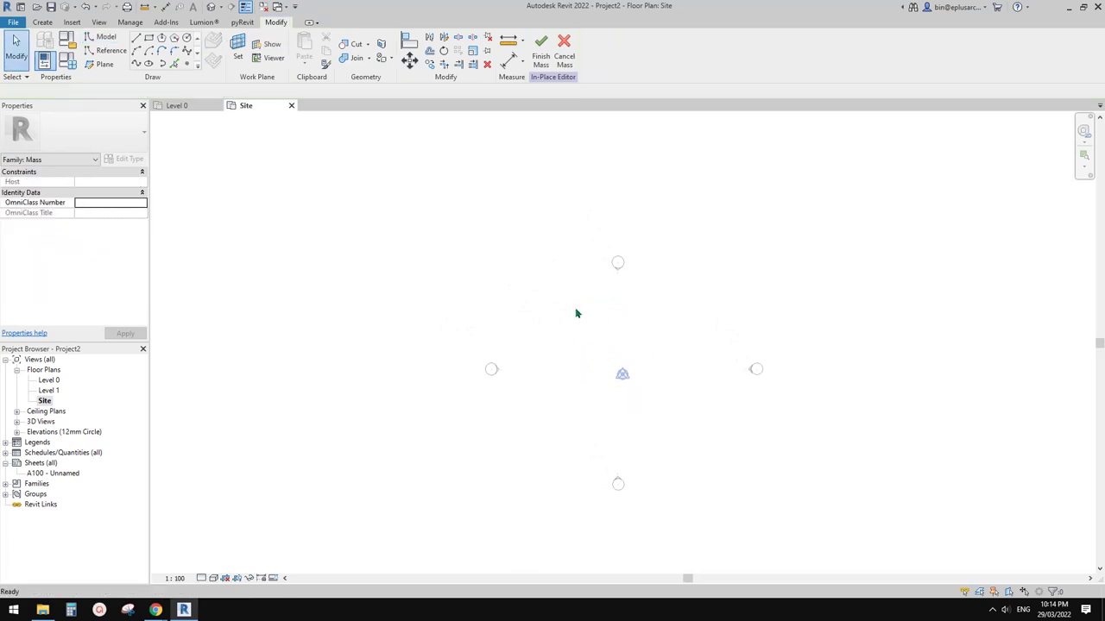
Draw a horizontal reference plane and a vertical one crossing it near the project base point
key("r")
key("p")
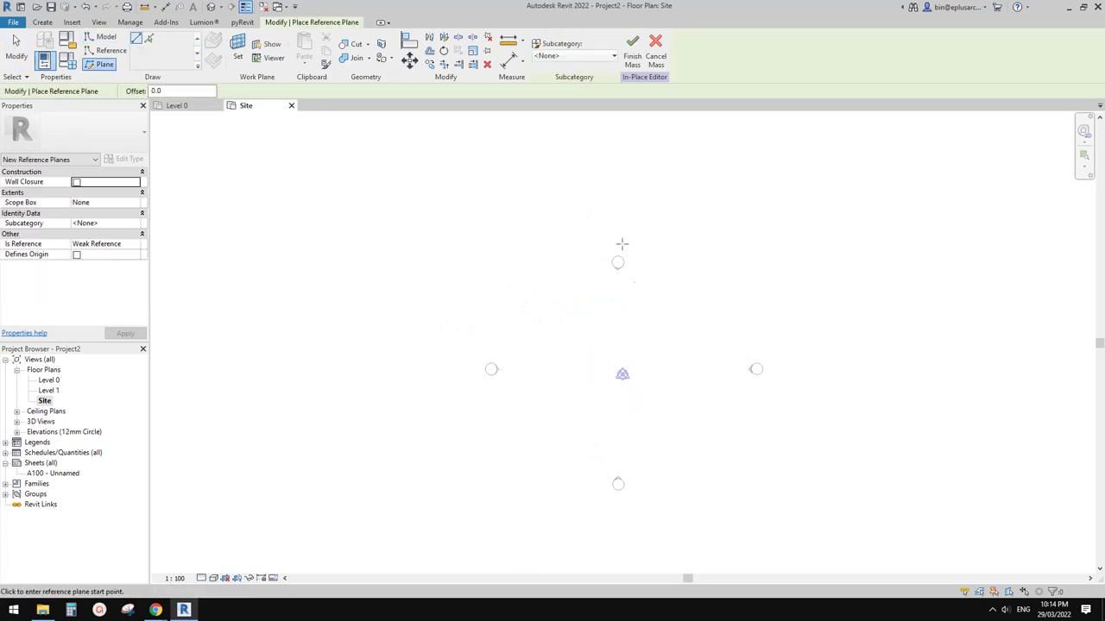
middle_click_drag(590, 345, 545, 368)
left_click(233, 359)
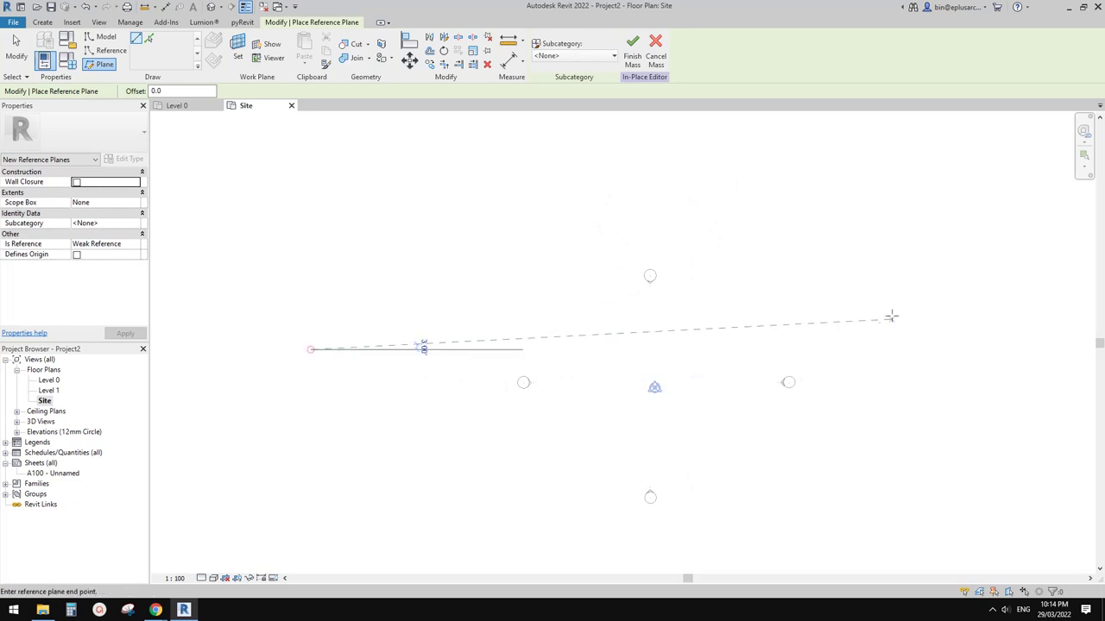
left_click(987, 358)
scroll(788, 380, "down", 2)
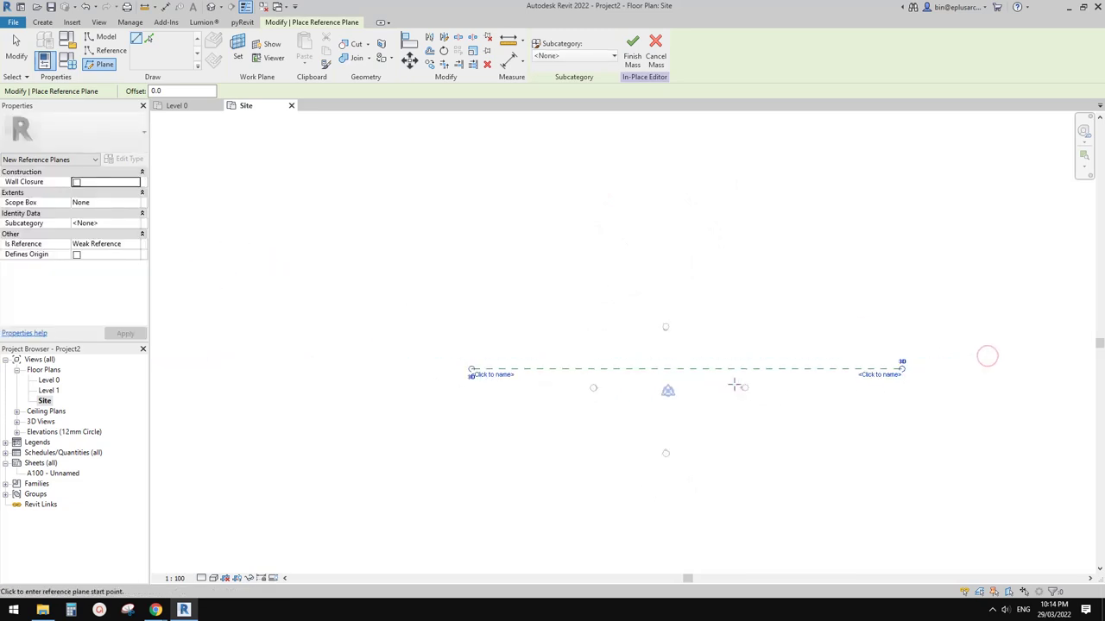
left_click(668, 516)
left_click(664, 179)
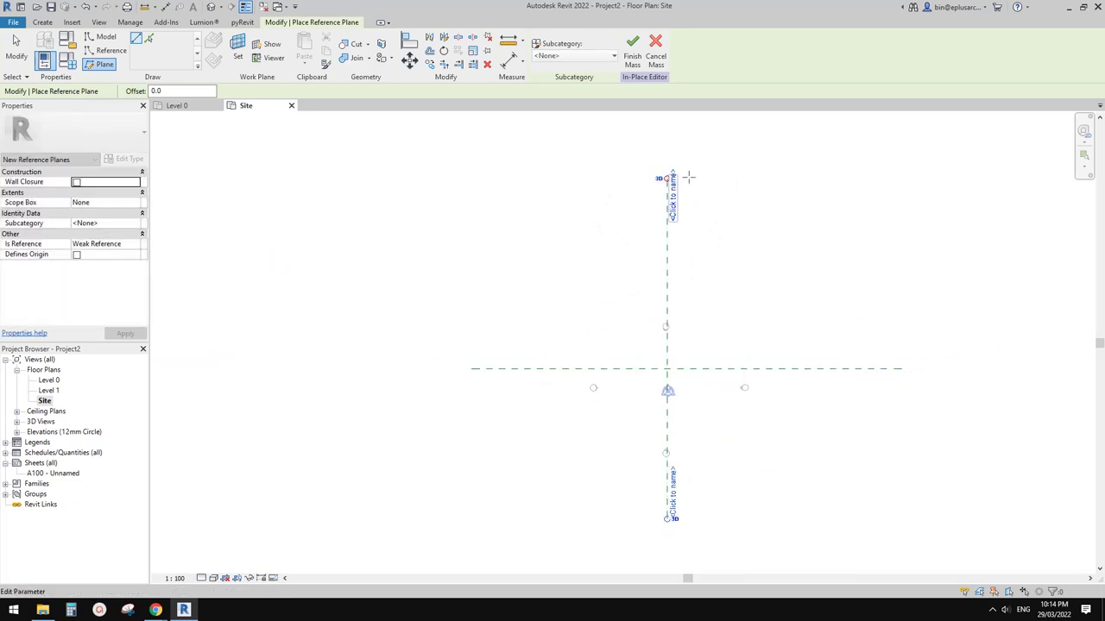
key("Escape")
key("Escape")
Extend the west end of the horizontal reference plane farther outward
scroll(659, 418, "up", 1)
left_click(685, 362)
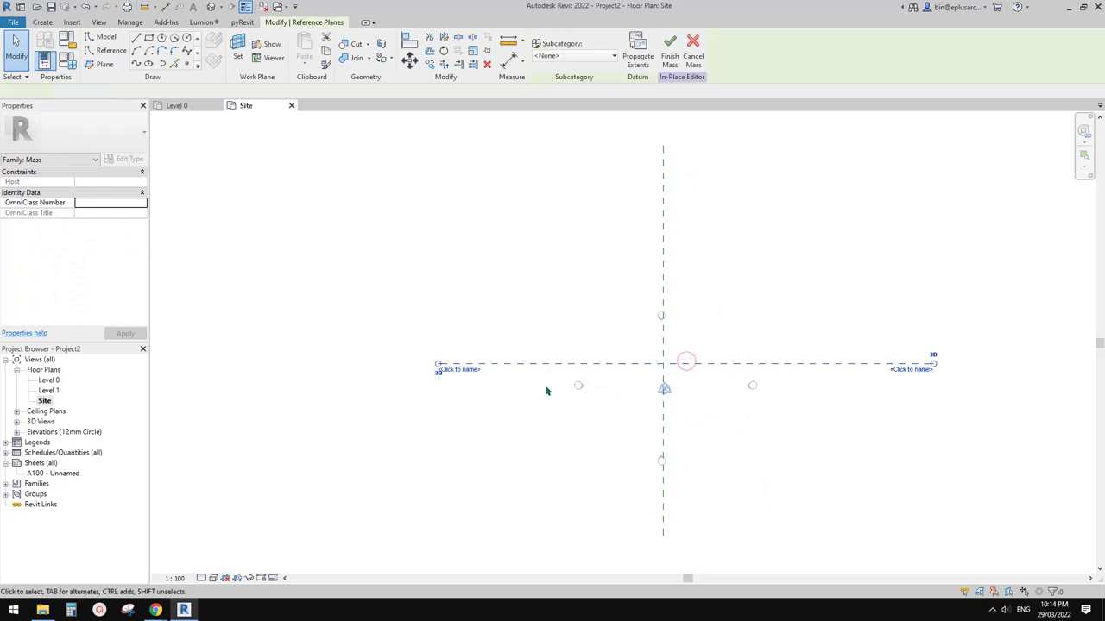
left_click(532, 368)
left_click(636, 363)
left_click_drag(438, 363, 370, 364)
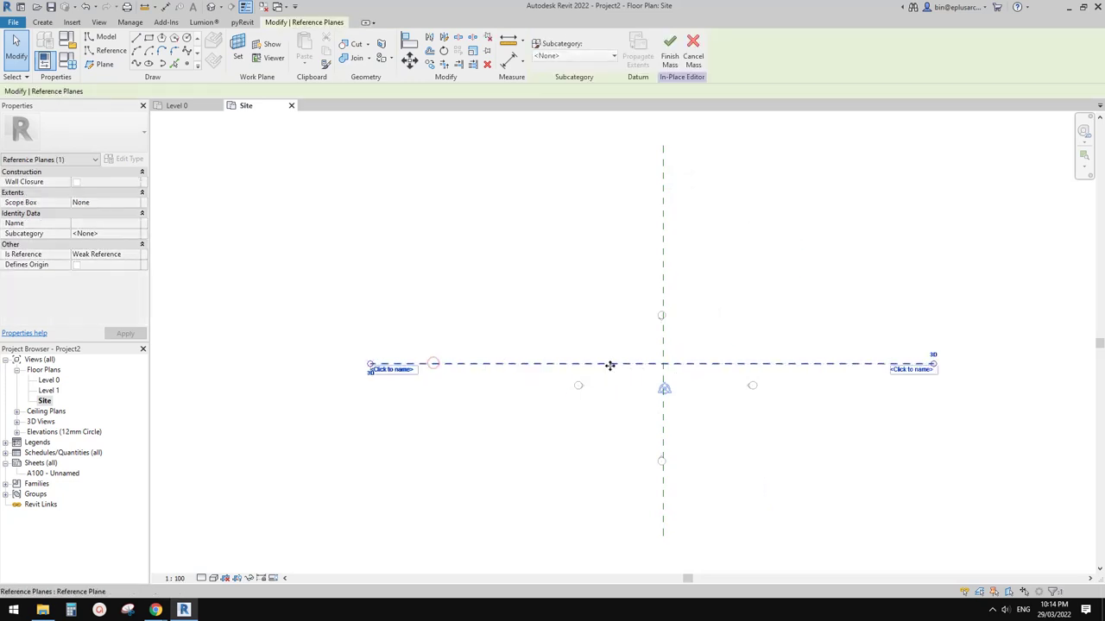
left_click(678, 392)
middle_click_drag(756, 372, 734, 393)
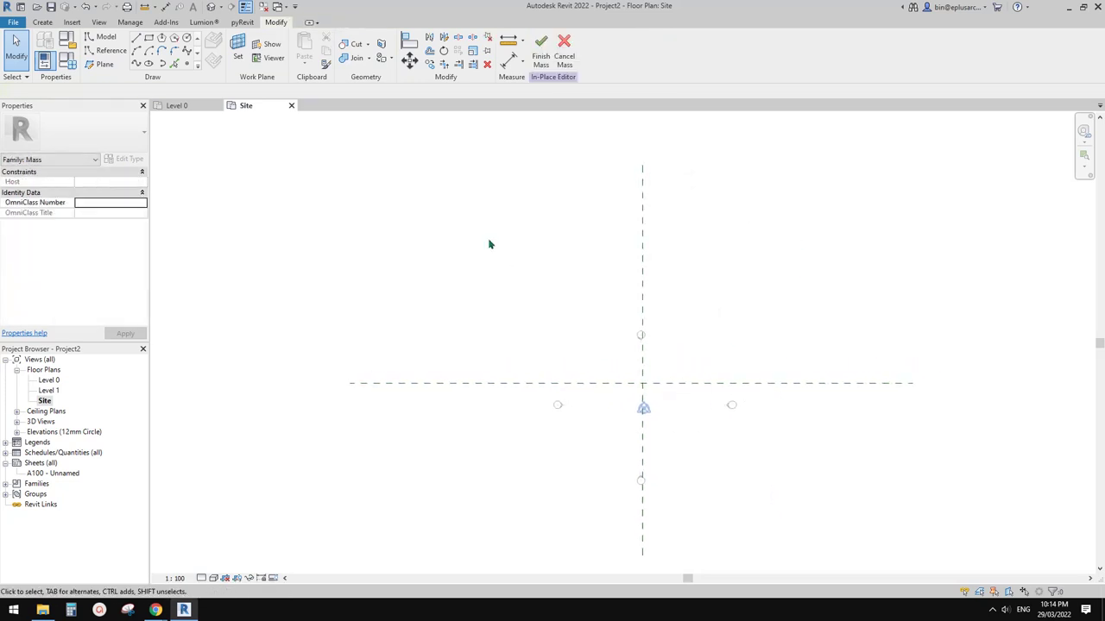
Place a reference point, drawn on the Level 0 work plane, at the intersection of the two reference planes
left_click(186, 64)
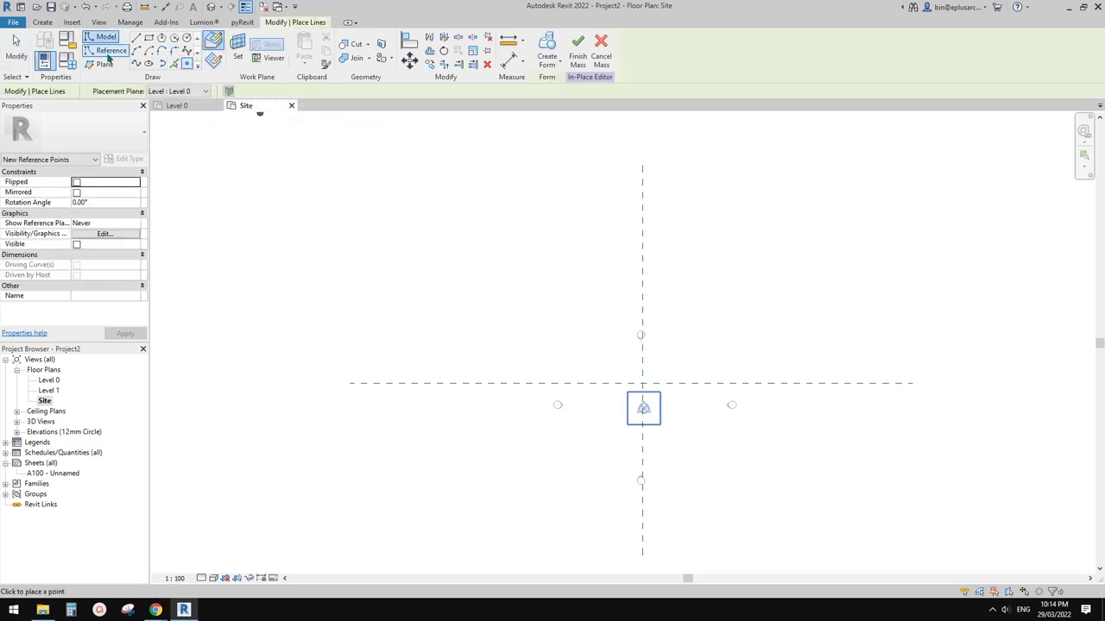
left_click(91, 53)
left_click(213, 61)
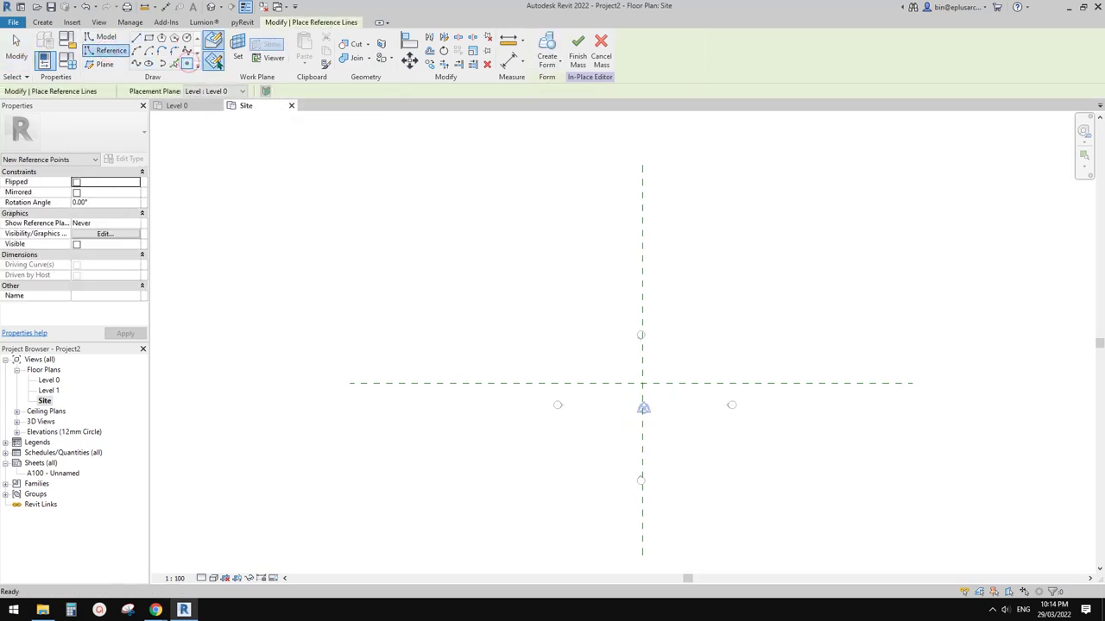
left_click(227, 93)
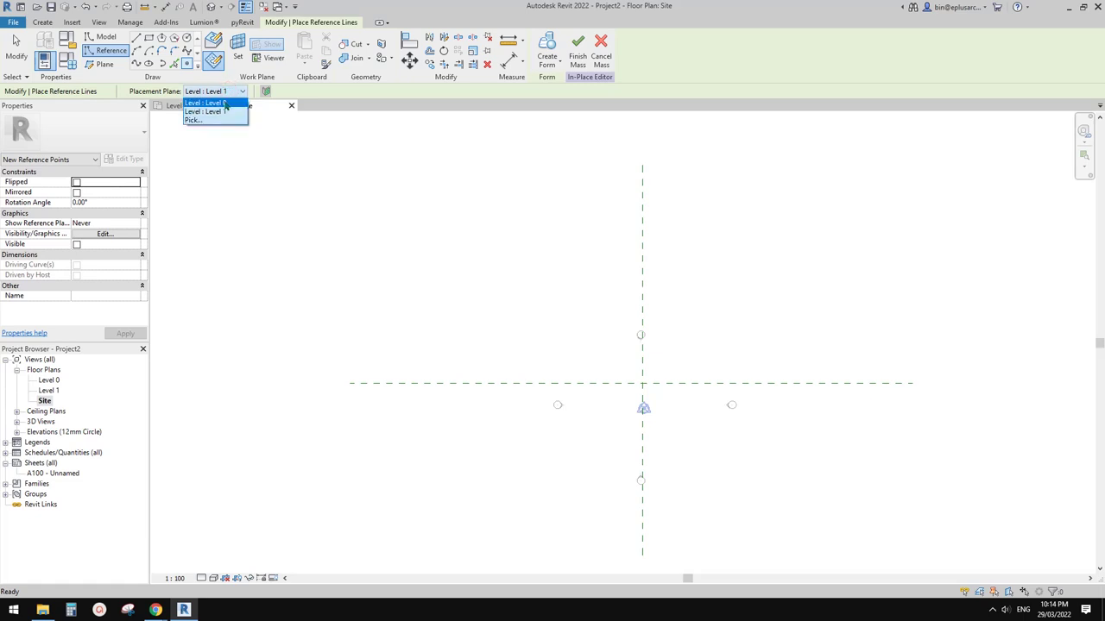
left_click(225, 104)
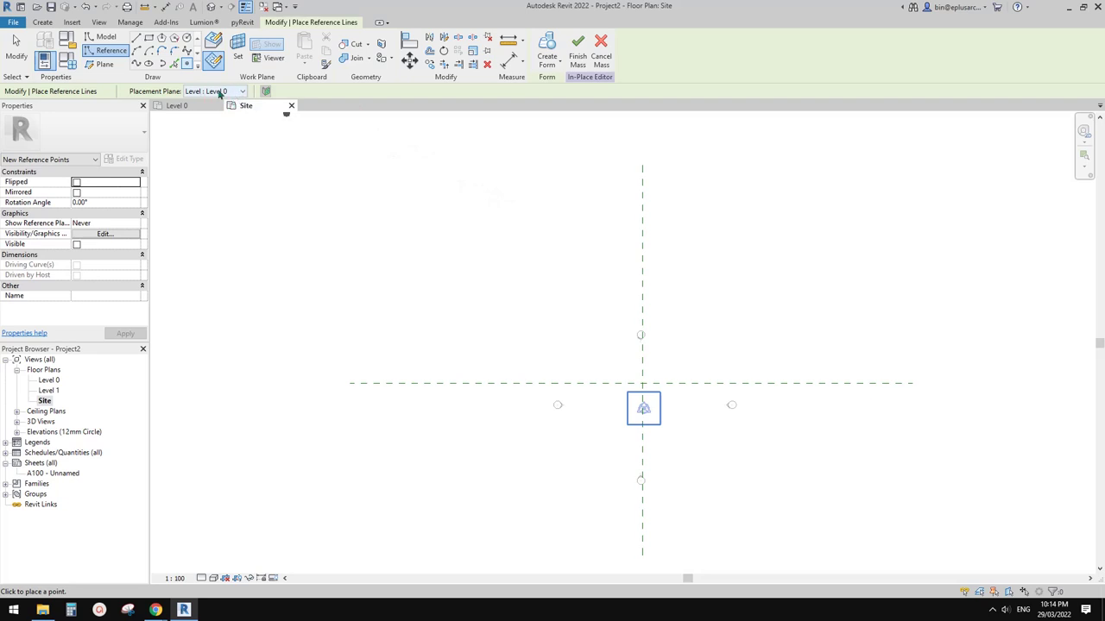
mouse_move(566, 310)
middle_mouse_down()
mouse_move(537, 284)
mouse_move(593, 300)
middle_mouse_up()
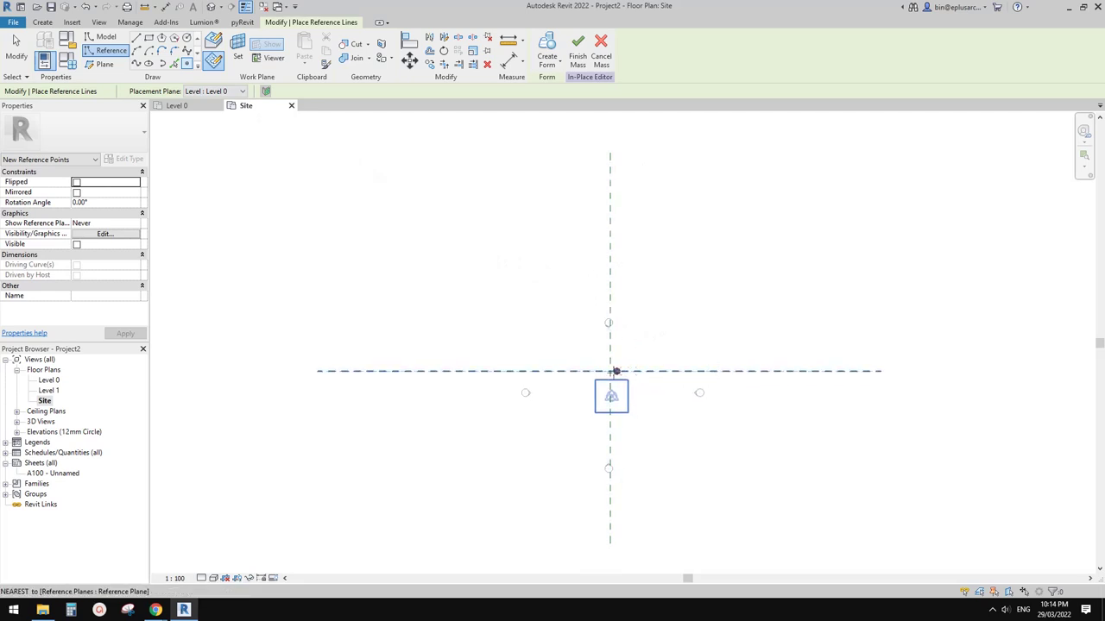
left_click(610, 371)
middle_click_drag(755, 288, 738, 298)
key("Escape")
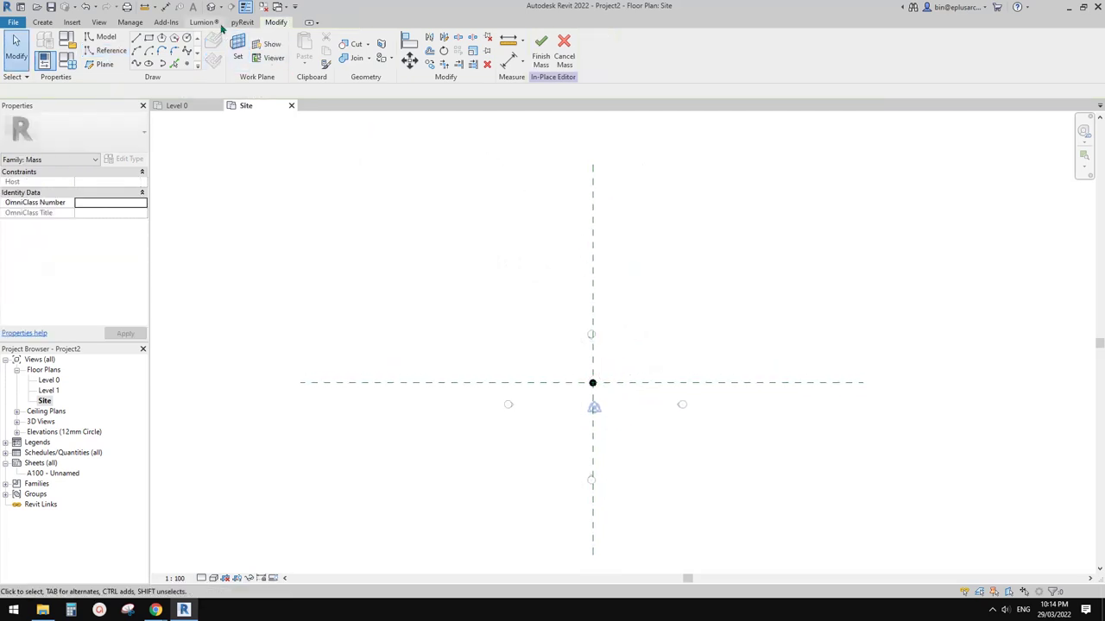
Check the reference point against the levels in the 3D view, and return to the Site floor plan
left_click(210, 7)
scroll(621, 348, "up", 3)
middle_click_drag(647, 329, 685, 325, "shift")
scroll(636, 333, "up", 1)
scroll(603, 337, "up", 1)
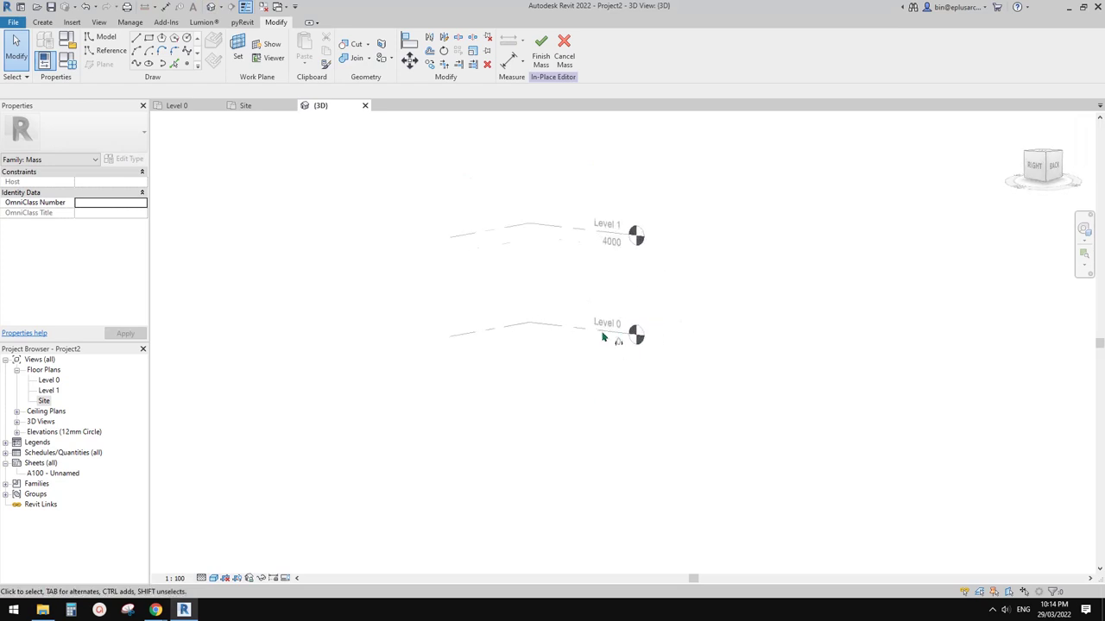
middle_click_drag(602, 338, 682, 432, "shift")
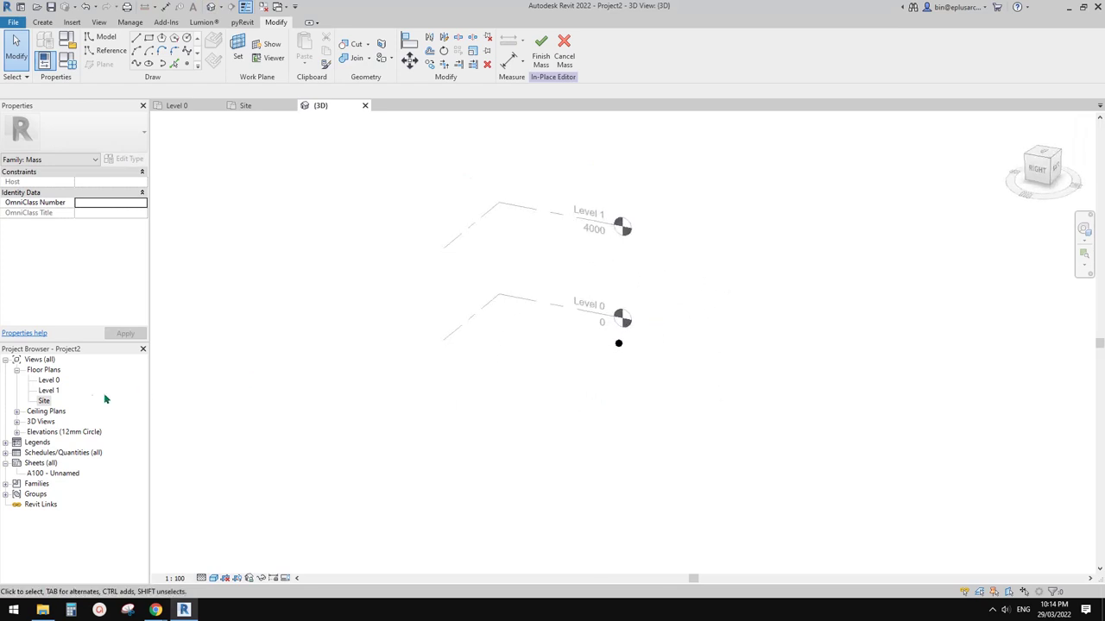
double_click(44, 401)
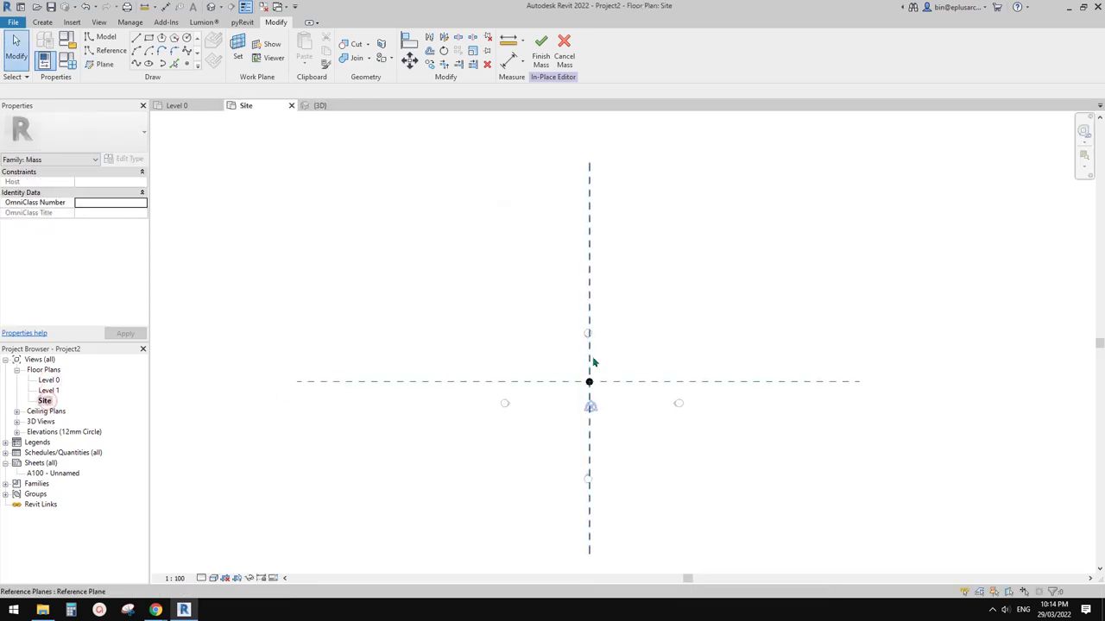
Copy the reference point at the intersection 50000 mm straight up along the vertical reference plane
left_click(589, 381)
scroll(596, 371, "down", 1)
key("m")
key("v")
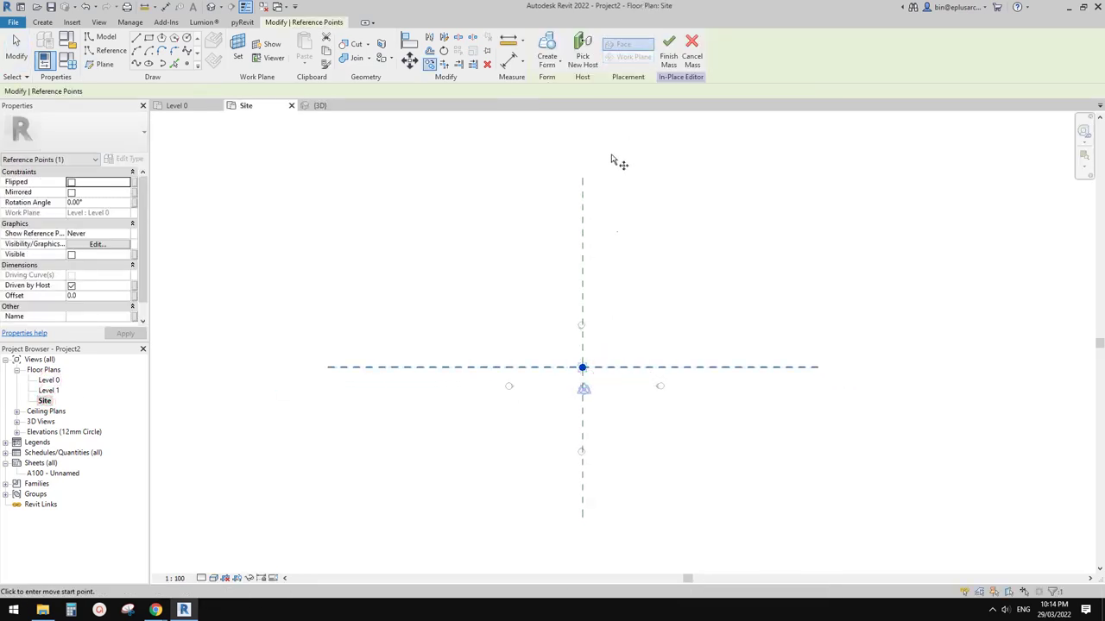
middle_click_drag(603, 376, 567, 380)
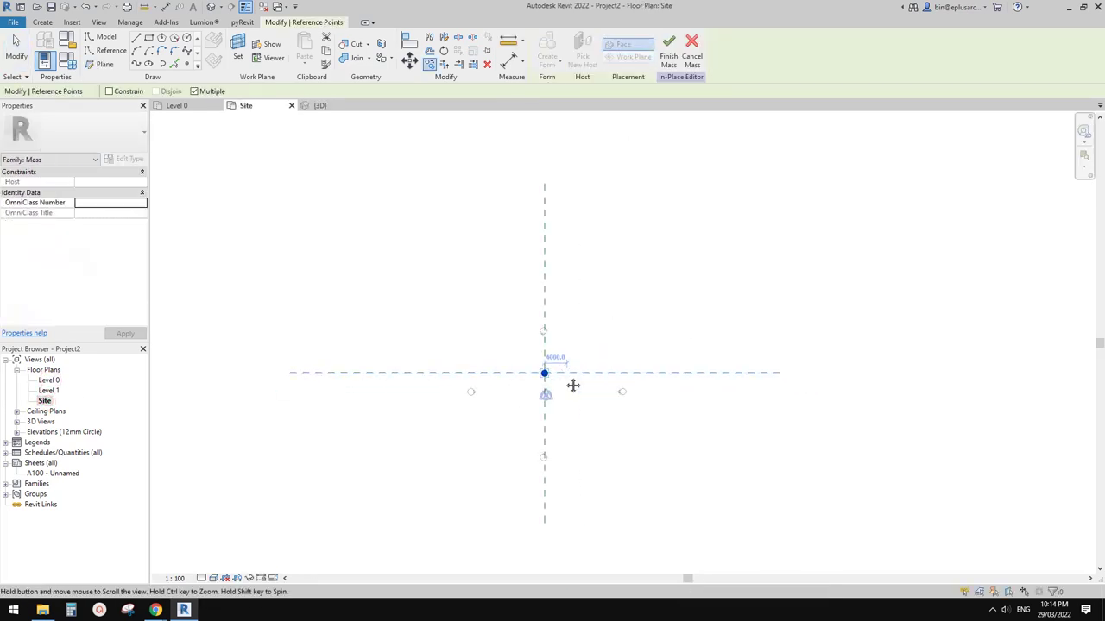
left_click(623, 377)
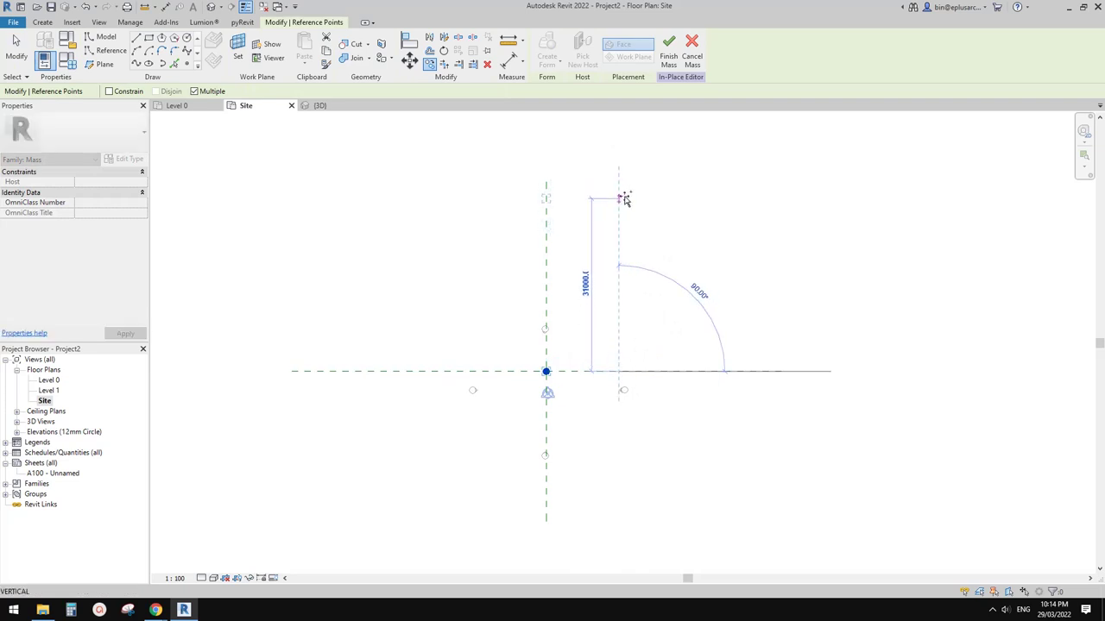
scroll(604, 246, "down", 2)
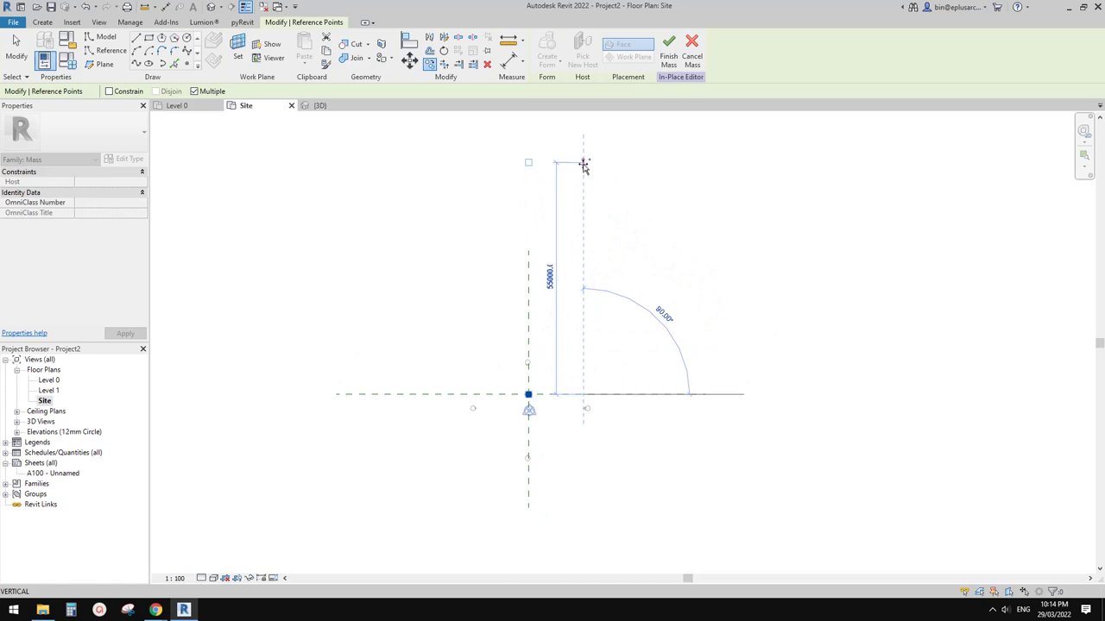
scroll(585, 175, "down", 2)
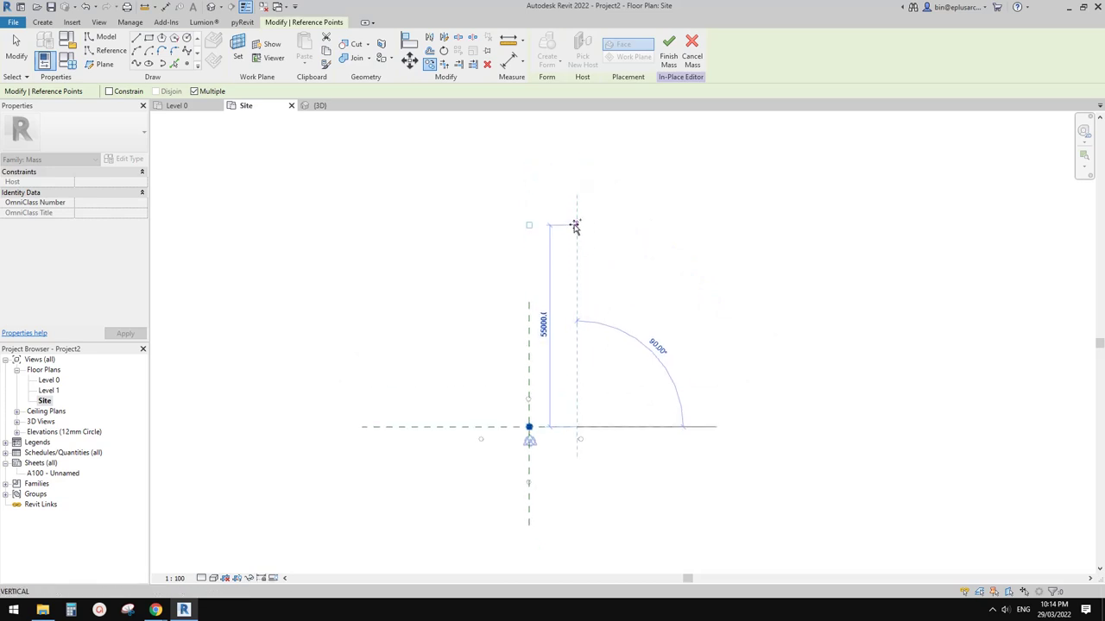
type("500")
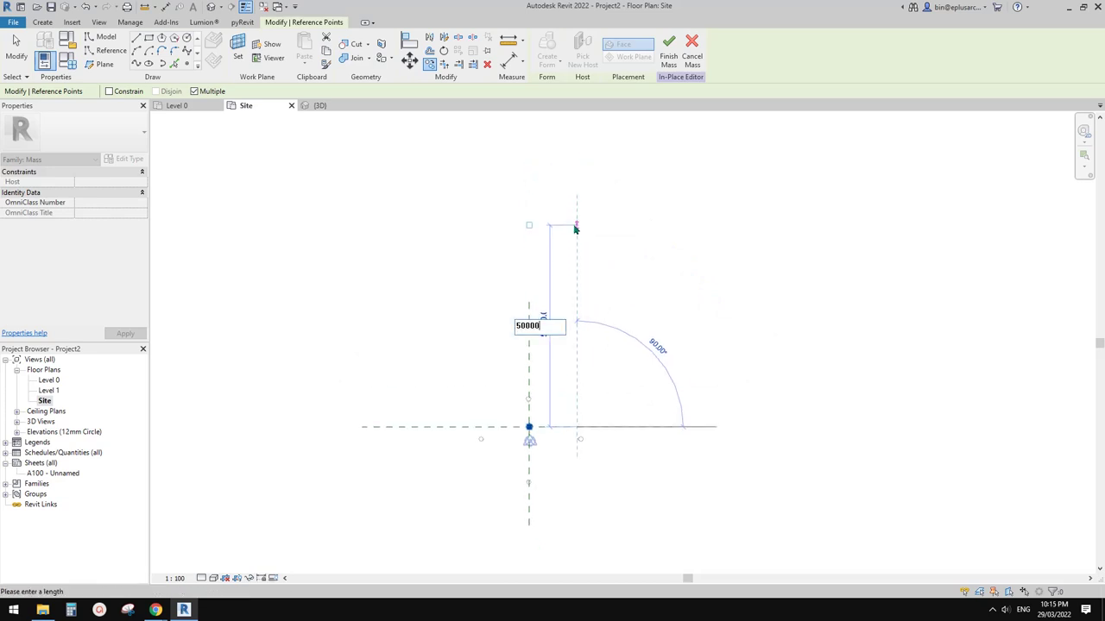
type("00")
key("Return")
Mirror the upper reference point across the horizontal reference plane without keeping the original
left_click_drag(478, 195, 594, 273)
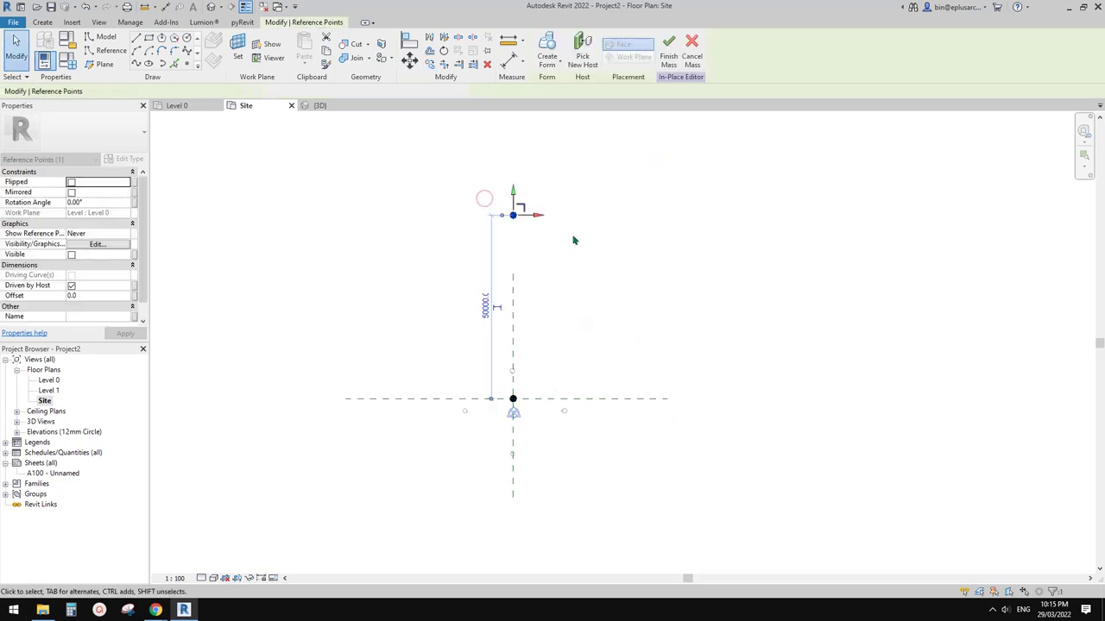
key("m")
key("m")
left_click(629, 399)
scroll(637, 398, "down", 1)
middle_click_drag(637, 399, 636, 257)
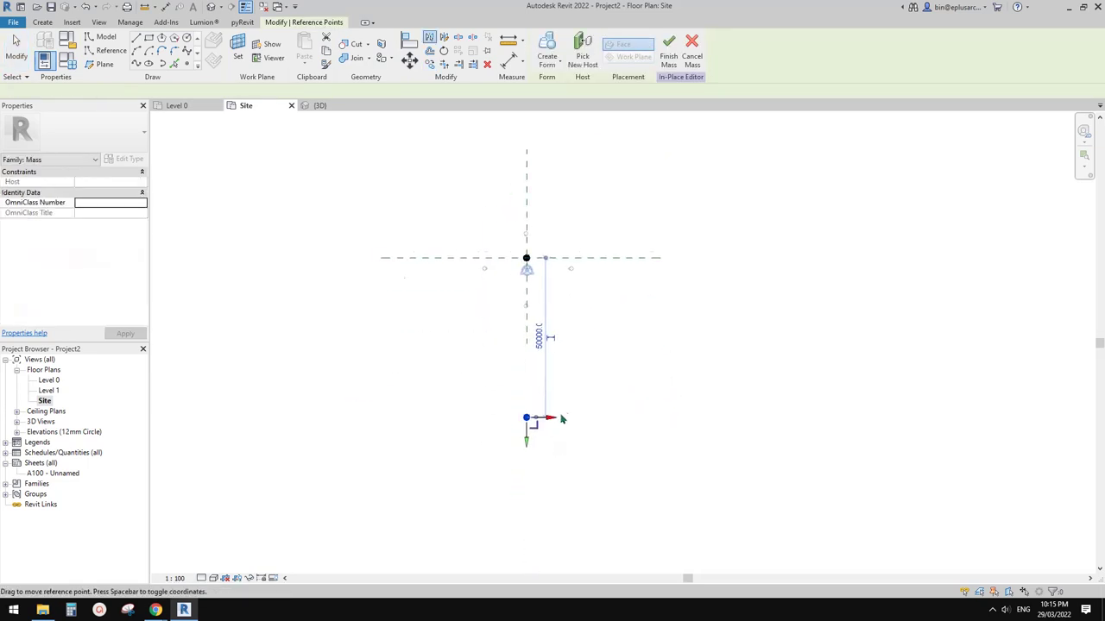
left_click(553, 472)
scroll(552, 475, "down", 1)
middle_click_drag(549, 171, 556, 236)
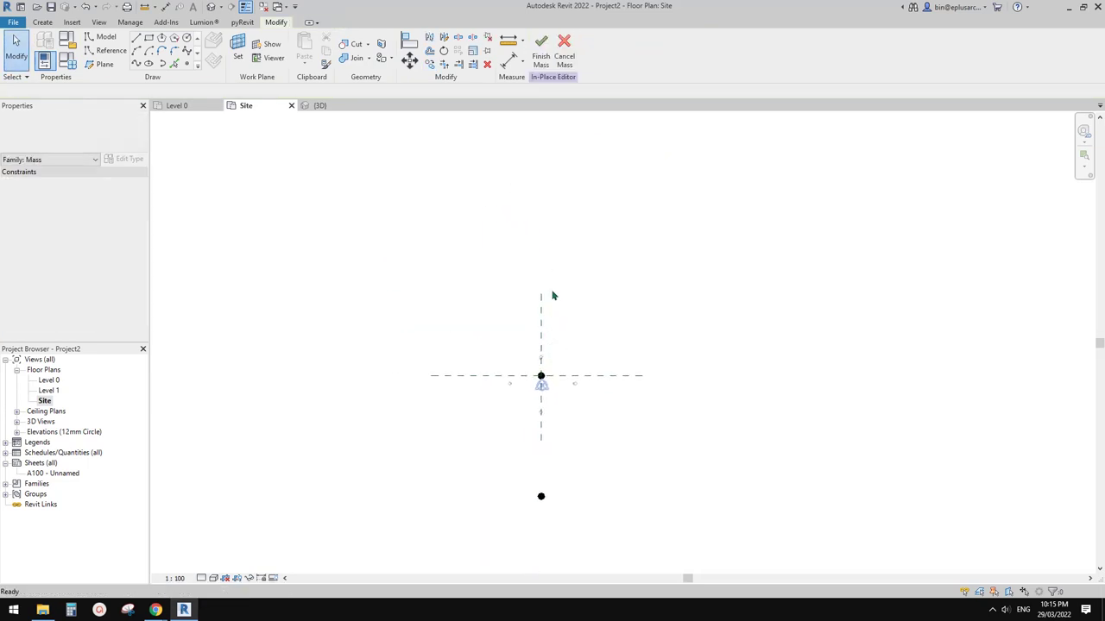
Mirror the lower reference point across the horizontal reference plane with Copy enabled, keeping points on both sides
middle_click_drag(611, 384, 668, 484)
middle_click_drag(626, 432, 567, 242)
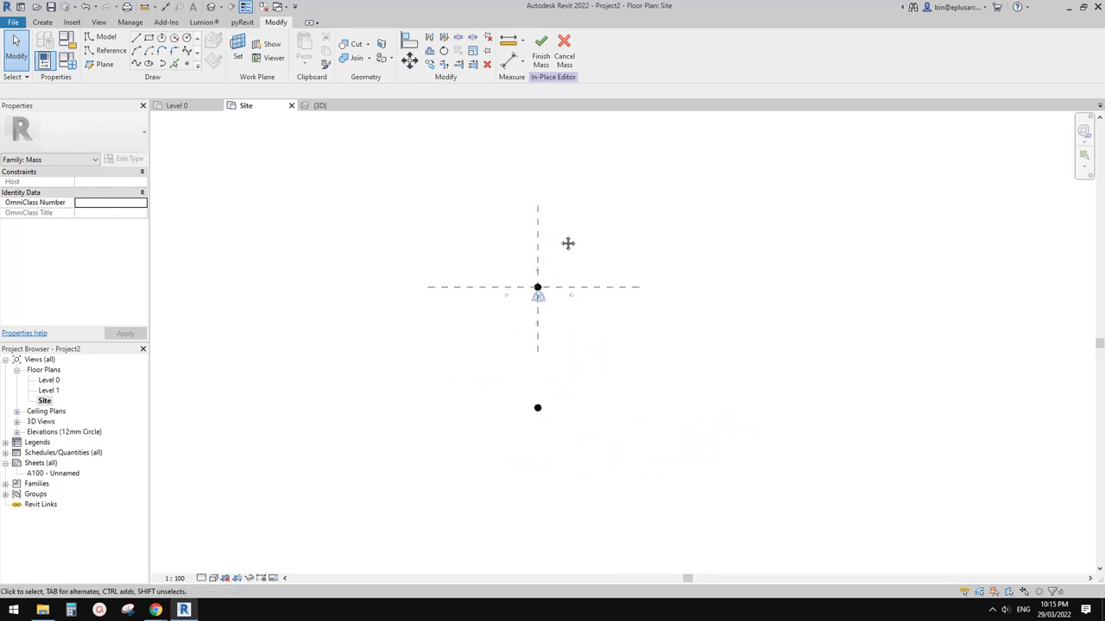
left_click_drag(510, 383, 594, 441)
key("m")
key("m")
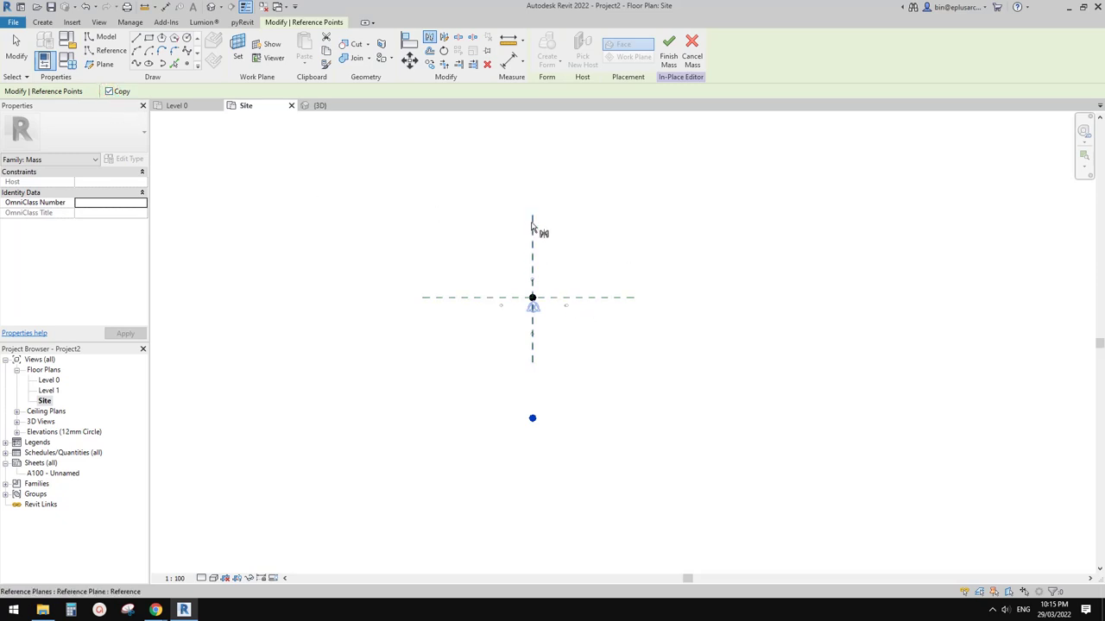
left_click(603, 299)
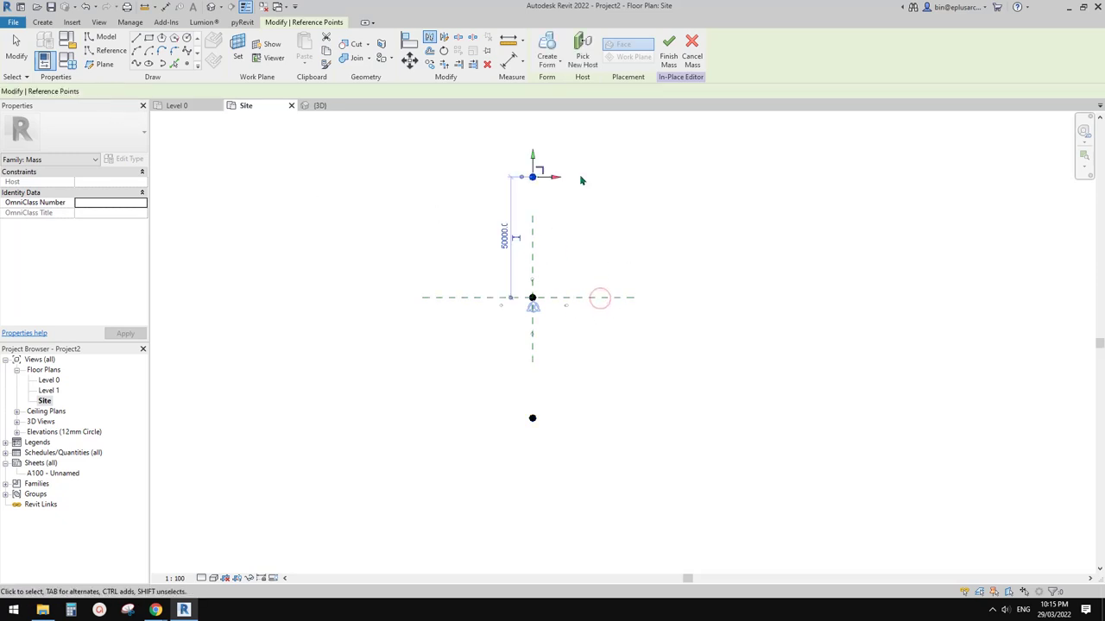
middle_click_drag(553, 200, 575, 234)
scroll(570, 224, "up", 2)
left_click(610, 251)
mouse_move(624, 262)
middle_mouse_down()
mouse_move(629, 245)
mouse_move(645, 258)
middle_mouse_up()
scroll(610, 251, "down", 1)
left_click_drag(578, 214, 562, 202)
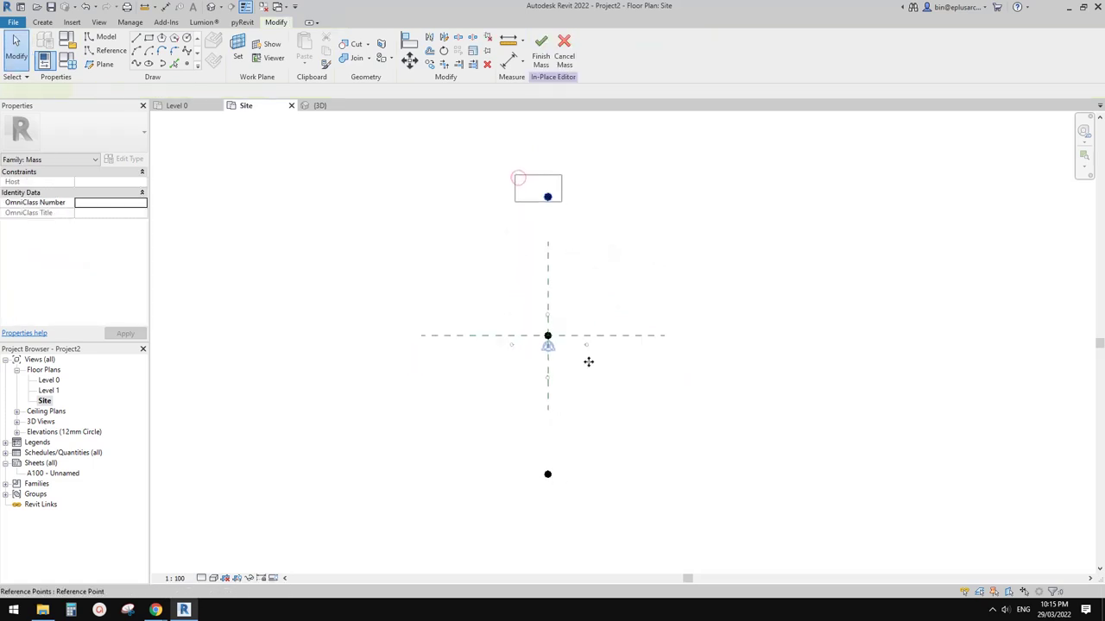
left_click(514, 188)
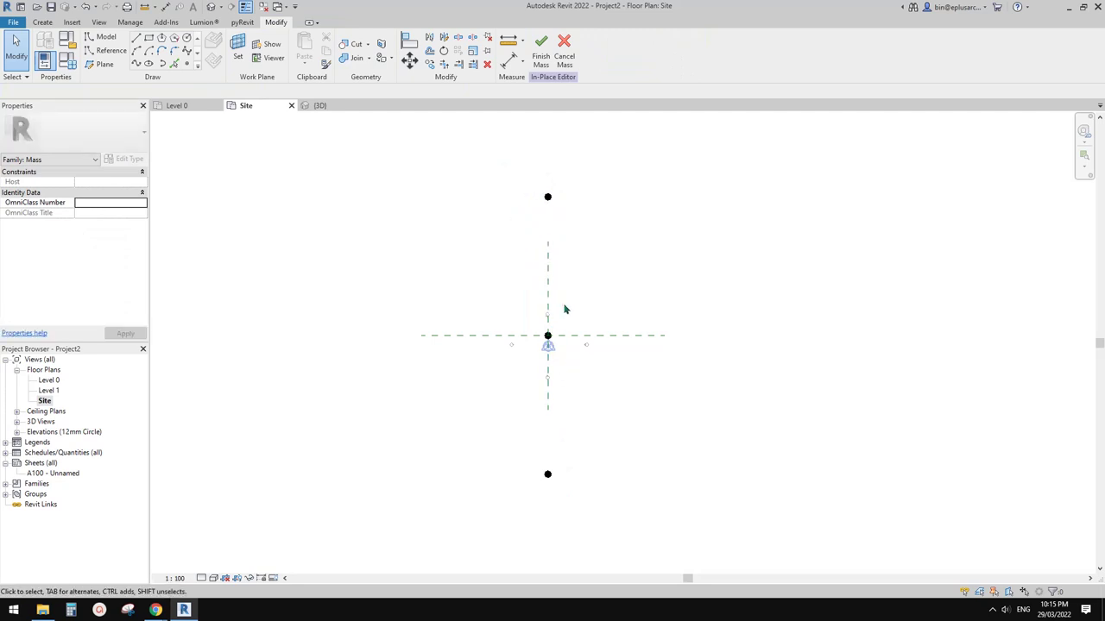
left_click_drag(495, 185, 602, 514)
key("Escape")
Copy the three central reference points 90000 mm horizontally to the left
left_click_drag(500, 170, 579, 202)
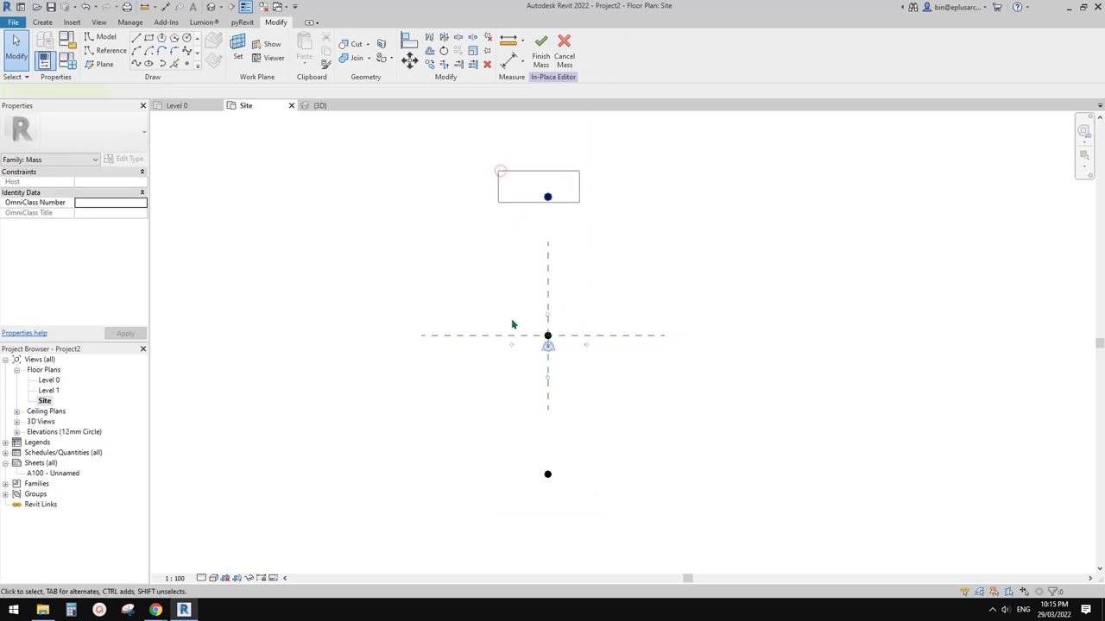
left_click_drag(510, 315, 576, 363, "ctrl")
left_click_drag(529, 434, 608, 486, "ctrl")
key("c")
key("c")
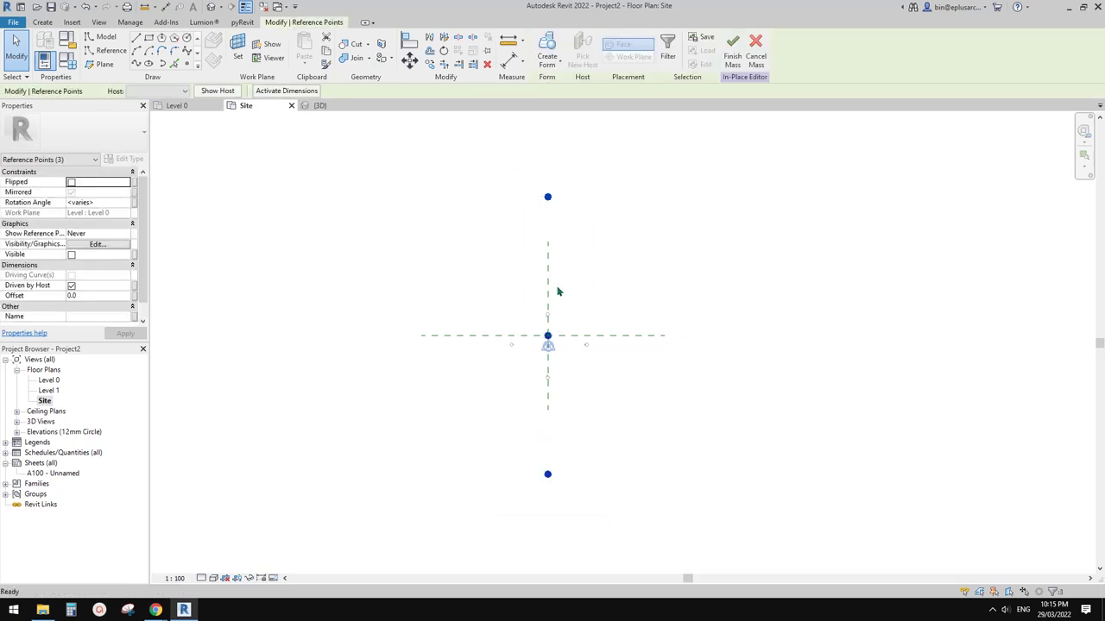
left_click(547, 260)
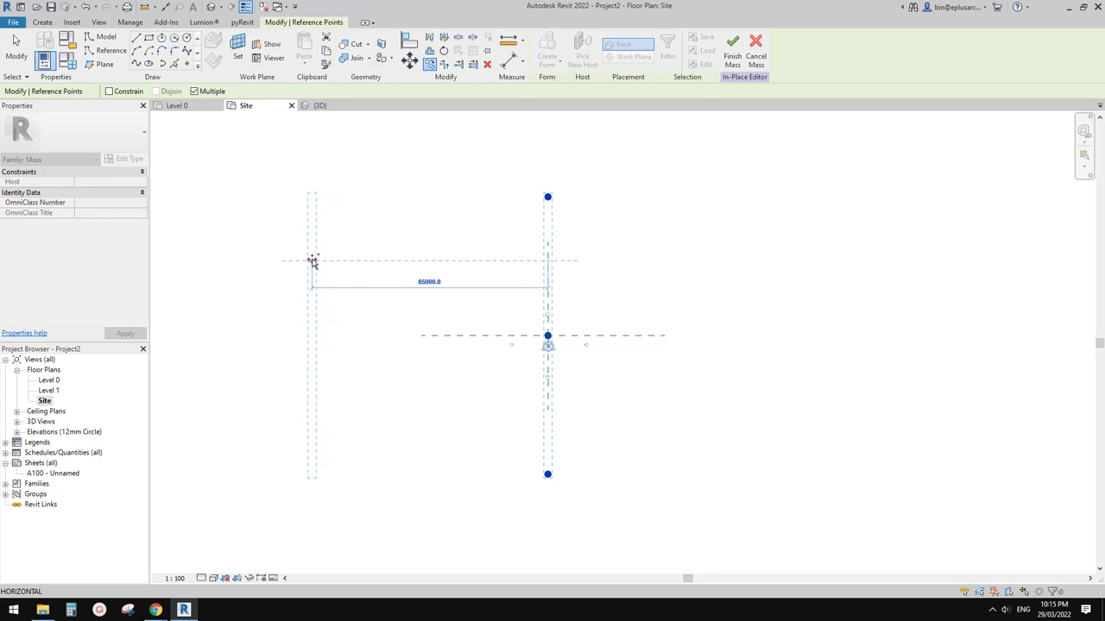
type("90")
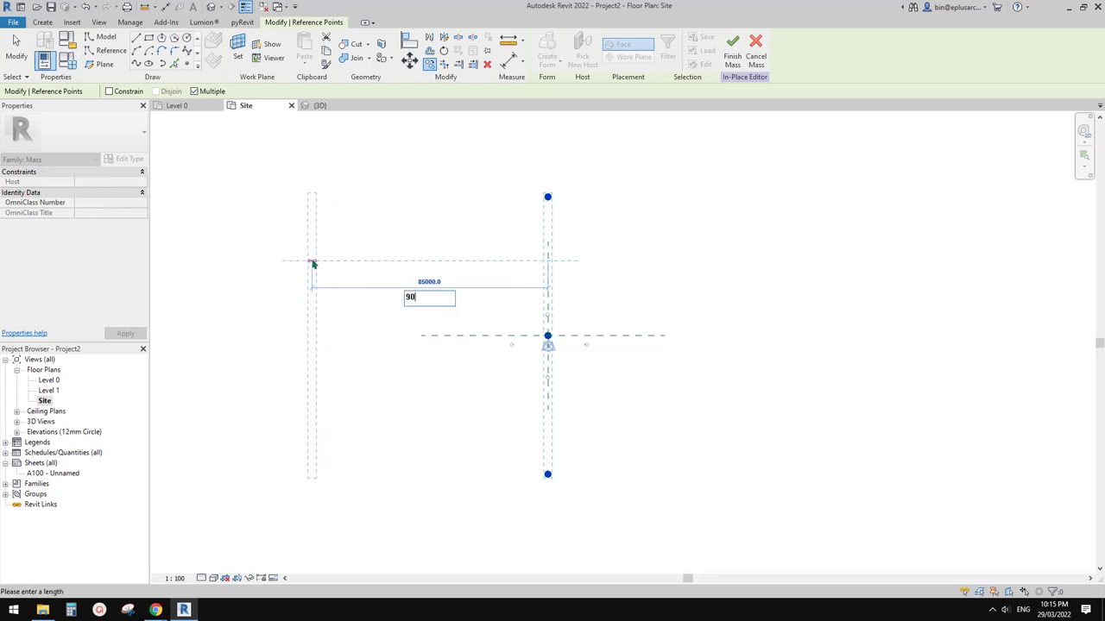
type("000")
key("Return")
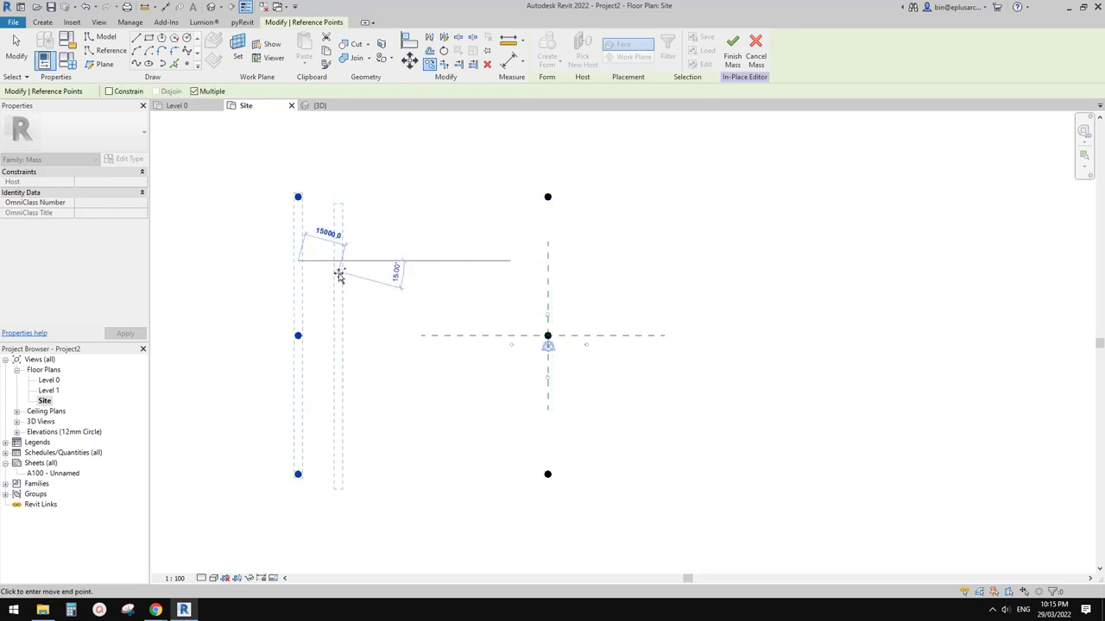
key("Escape")
Move the left column of three reference points a further 10000 mm to the left
left_click_drag(258, 169, 390, 518)
middle_click_drag(389, 493, 404, 494)
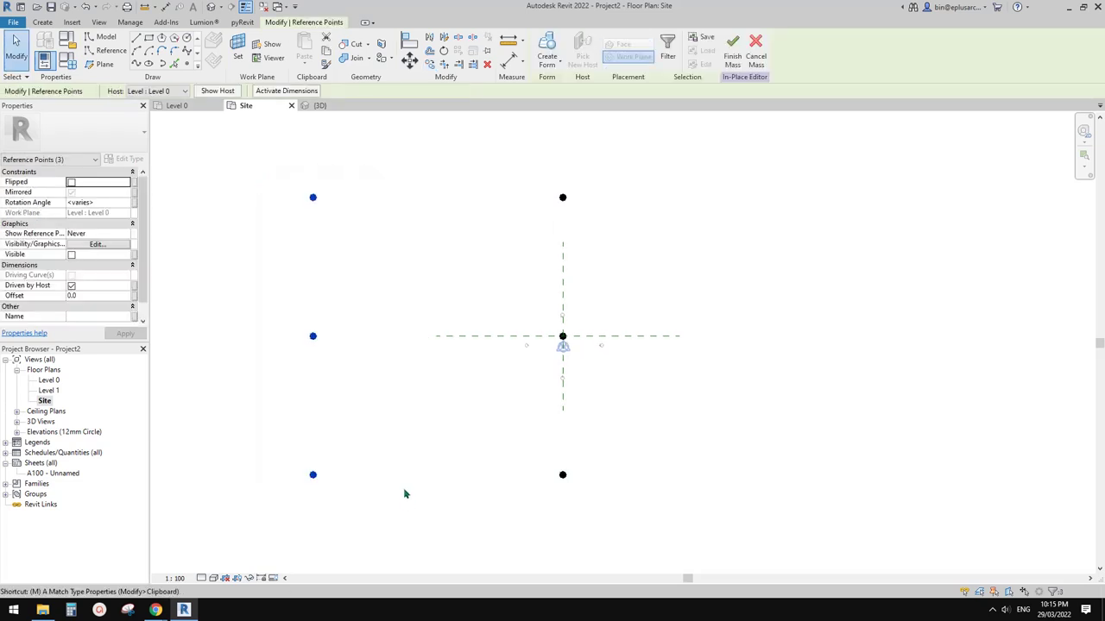
key("m")
key("v")
left_click(443, 456)
type("10000")
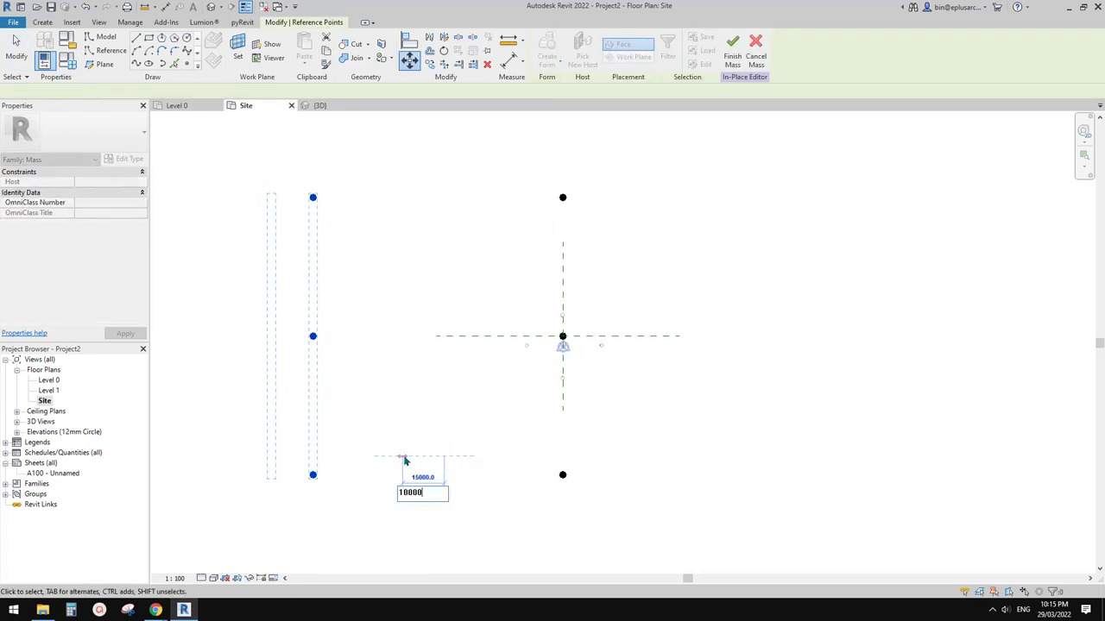
key("Return")
key("Escape")
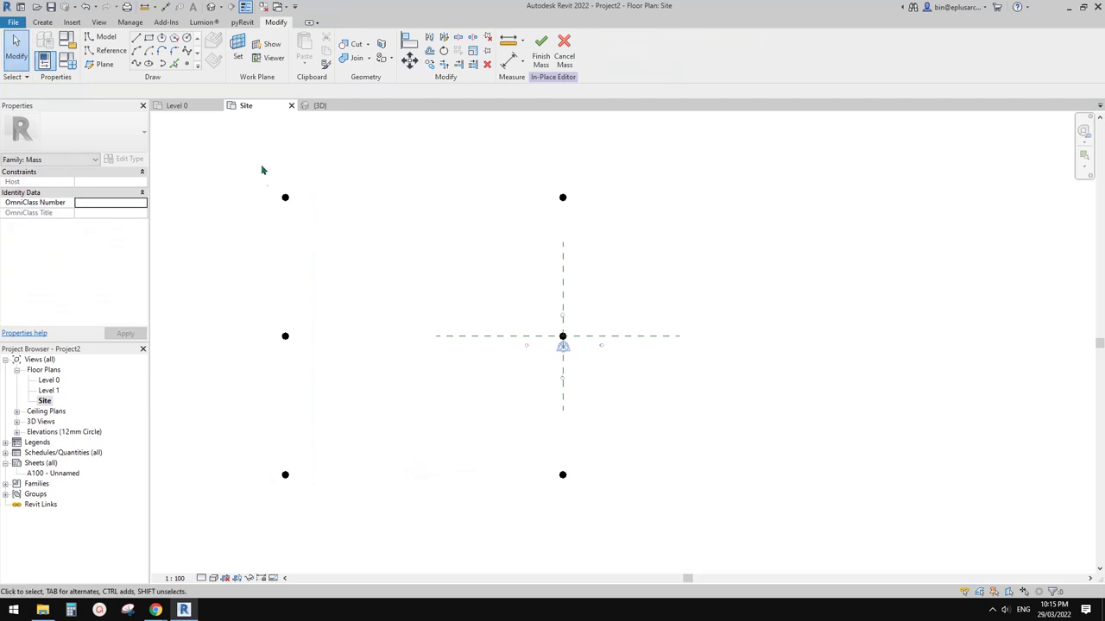
Mirror the left column of reference points across the vertical reference plane, keeping the originals
left_click_drag(262, 164, 362, 504)
key("m")
key("m")
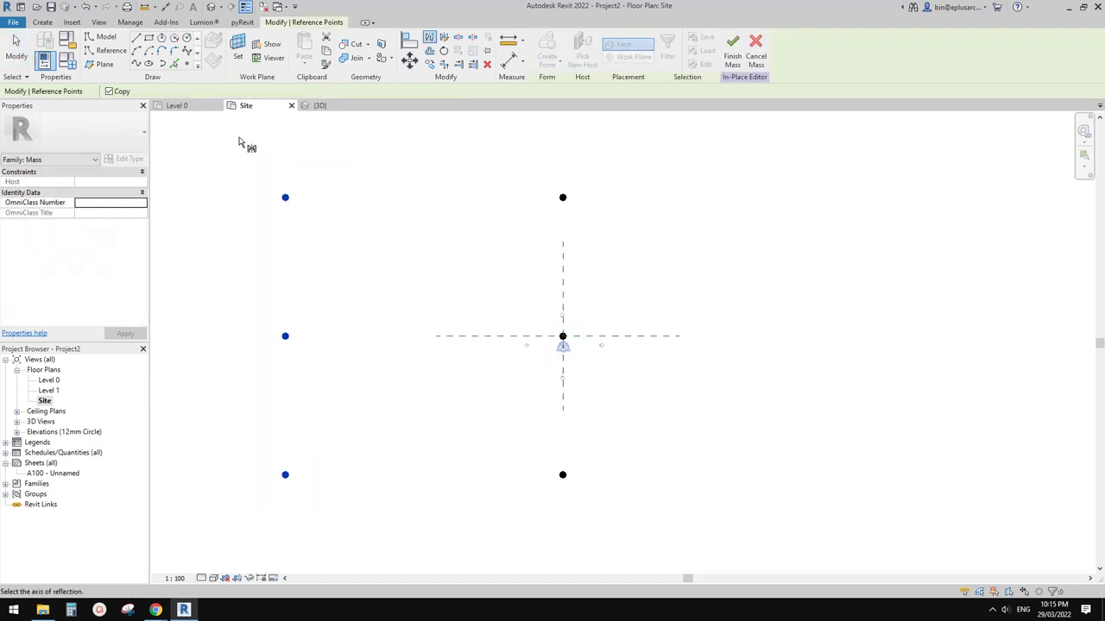
left_click(563, 277)
scroll(742, 354, "down", 2)
key("Escape")
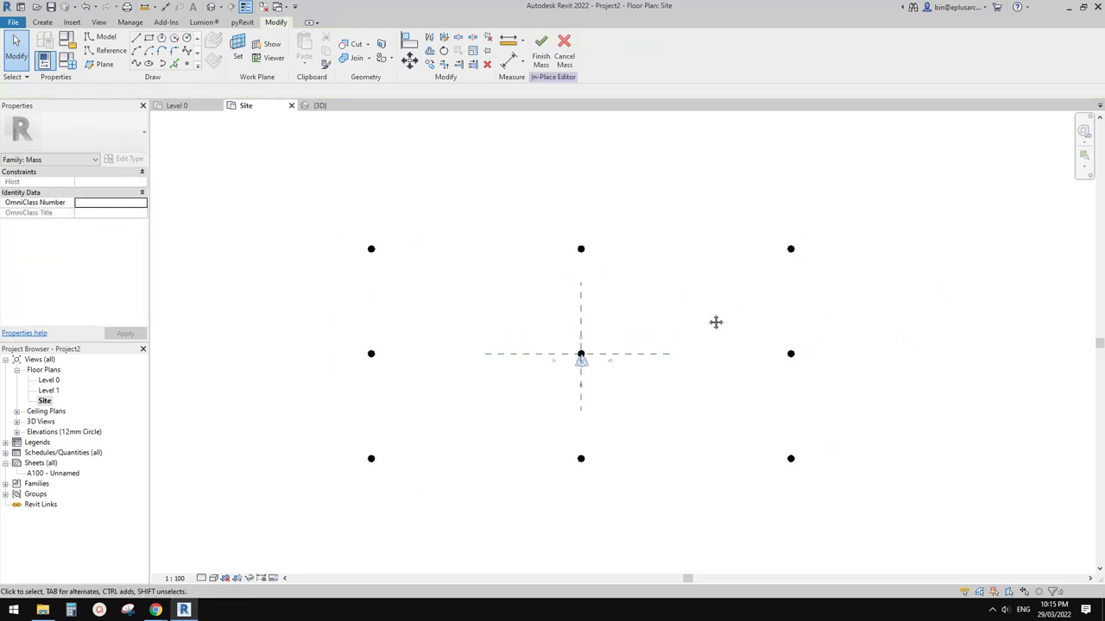
Copy the left column of three reference points 50000 mm to the right
left_click_drag(284, 222, 463, 472)
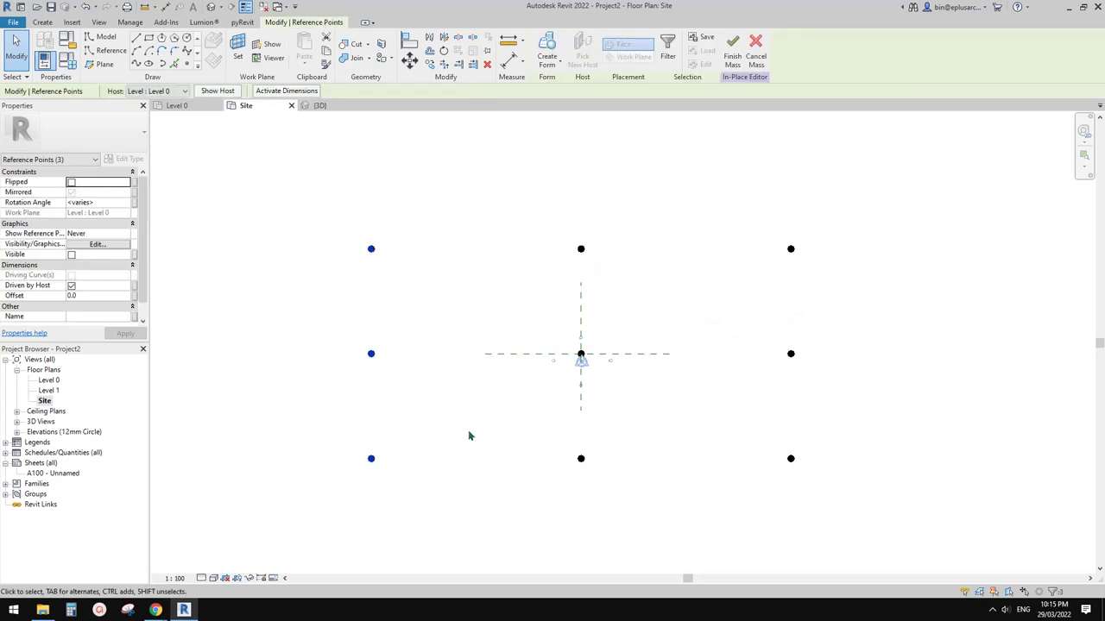
key("c")
key("o")
left_click(411, 303)
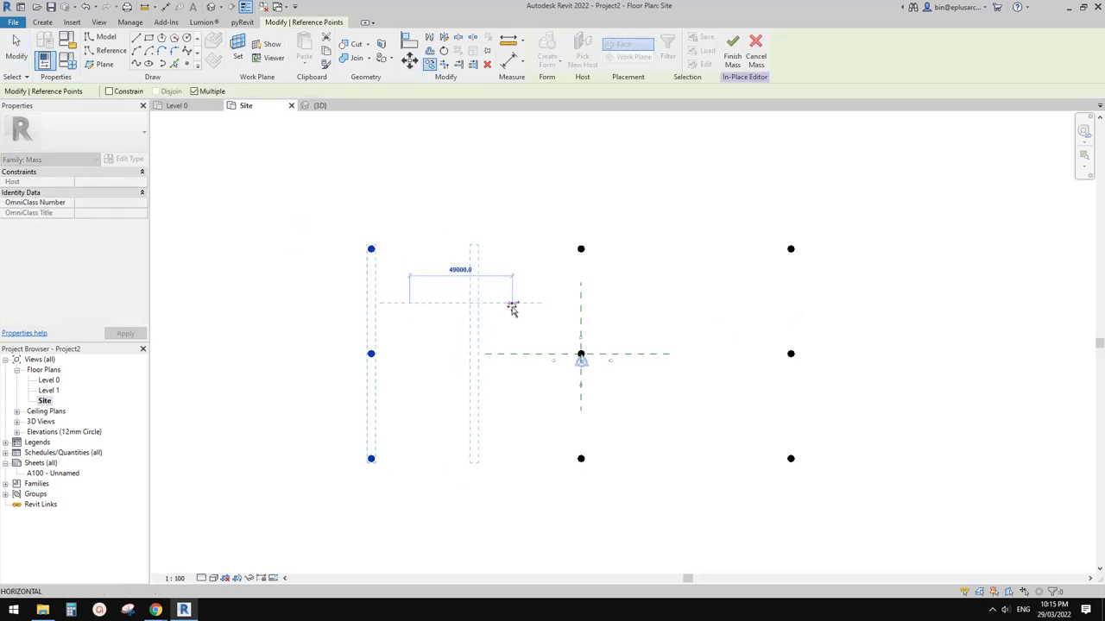
type("50000")
key("Return")
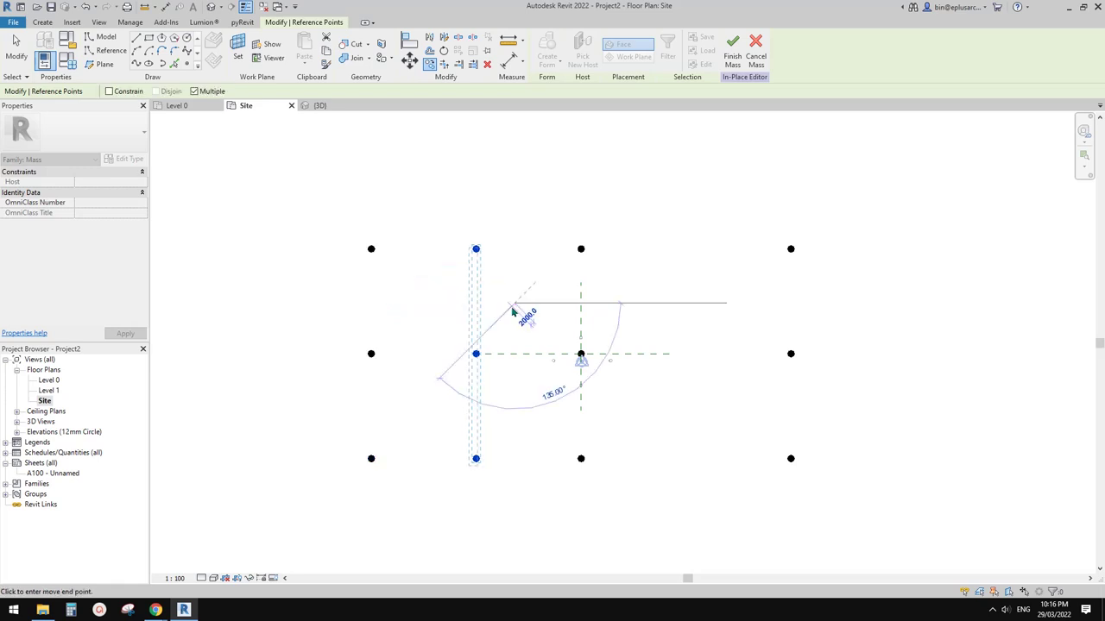
key("Escape")
Copy the right column of three reference points 50000 mm to the left, toward the centre
left_click_drag(739, 209, 849, 515)
key("c")
key("o")
left_click(757, 312)
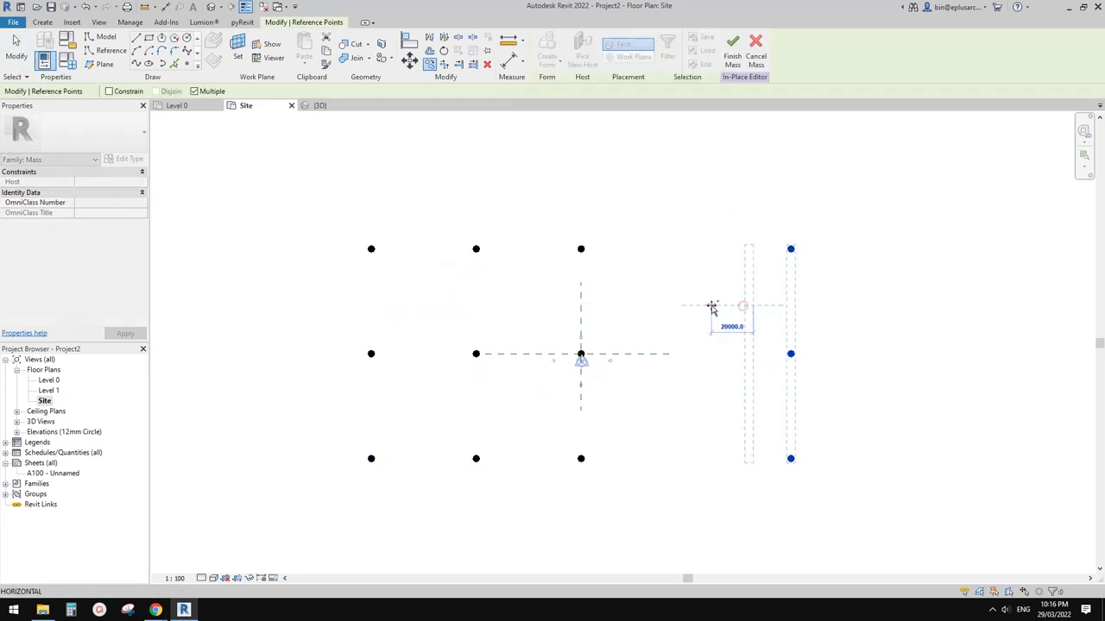
type("500")
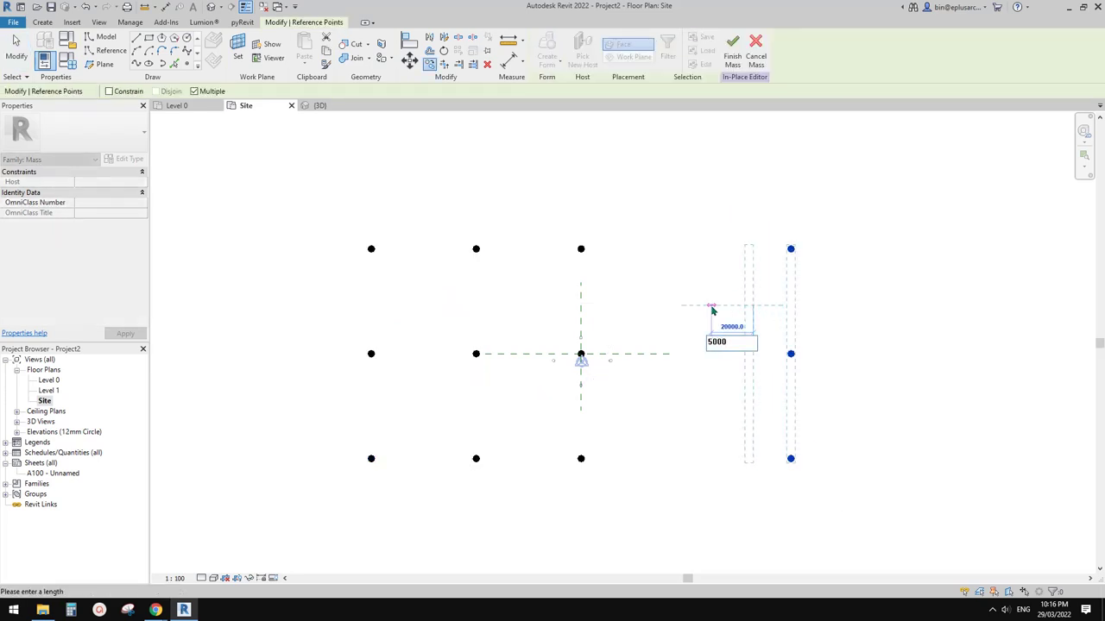
type("0")
key("Return")
key("Escape")
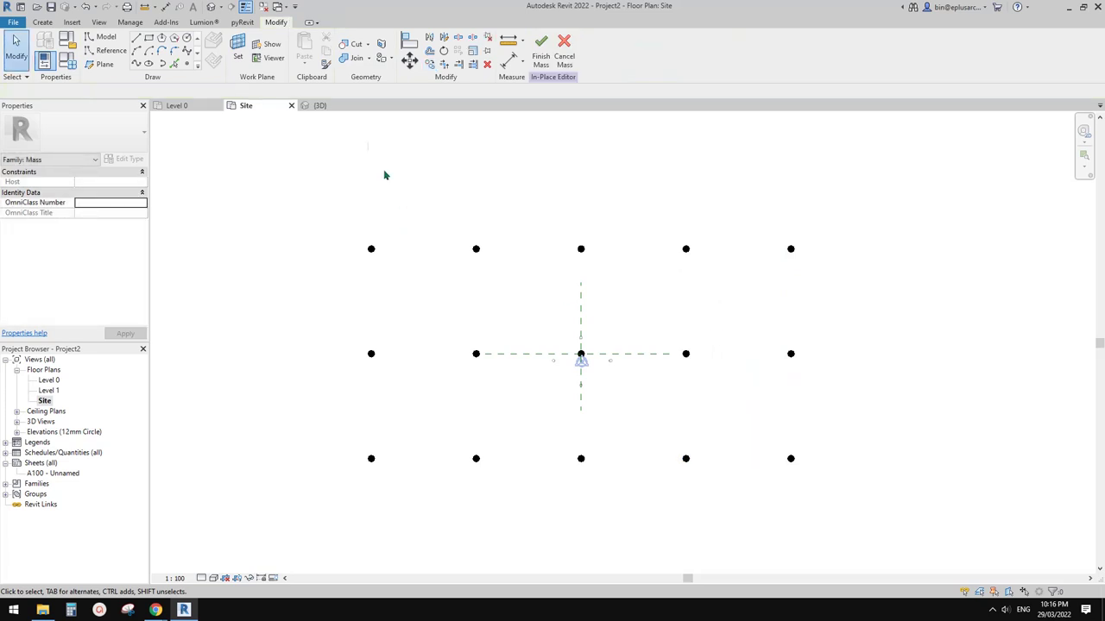
In the 3D view, draw a spline through the leftmost column of three points and make it a reference line
left_click(212, 7)
middle_click_drag(592, 261, 496, 370, "shift")
scroll(645, 298, "down", 4)
middle_click_drag(787, 266, 786, 272)
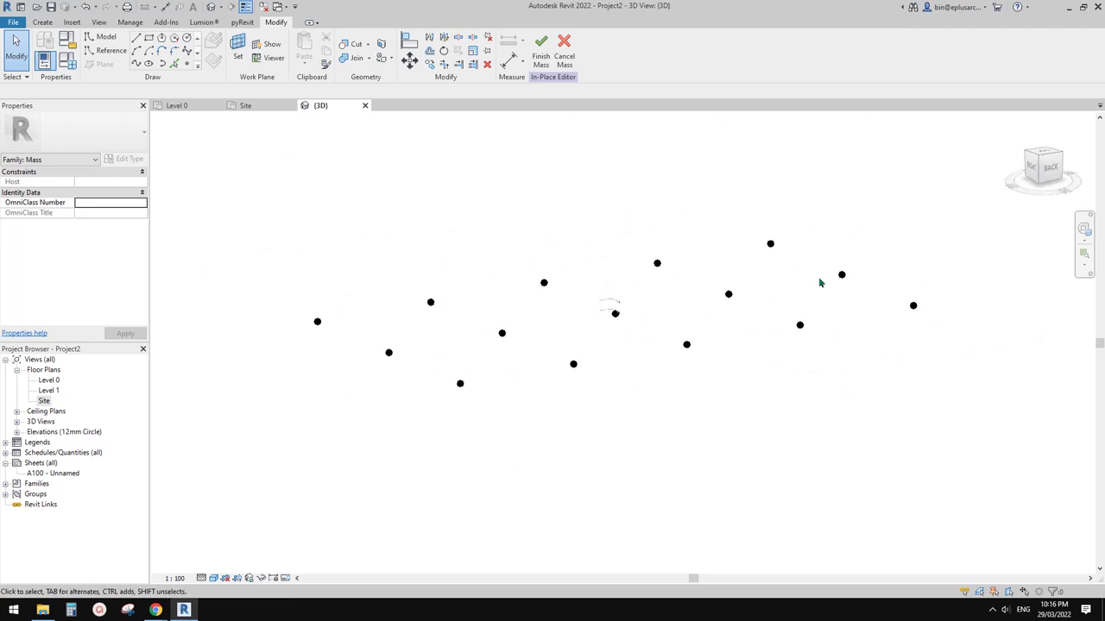
middle_click_drag(704, 306, 399, 325, "shift")
left_click_drag(317, 246, 364, 373)
left_click(149, 64)
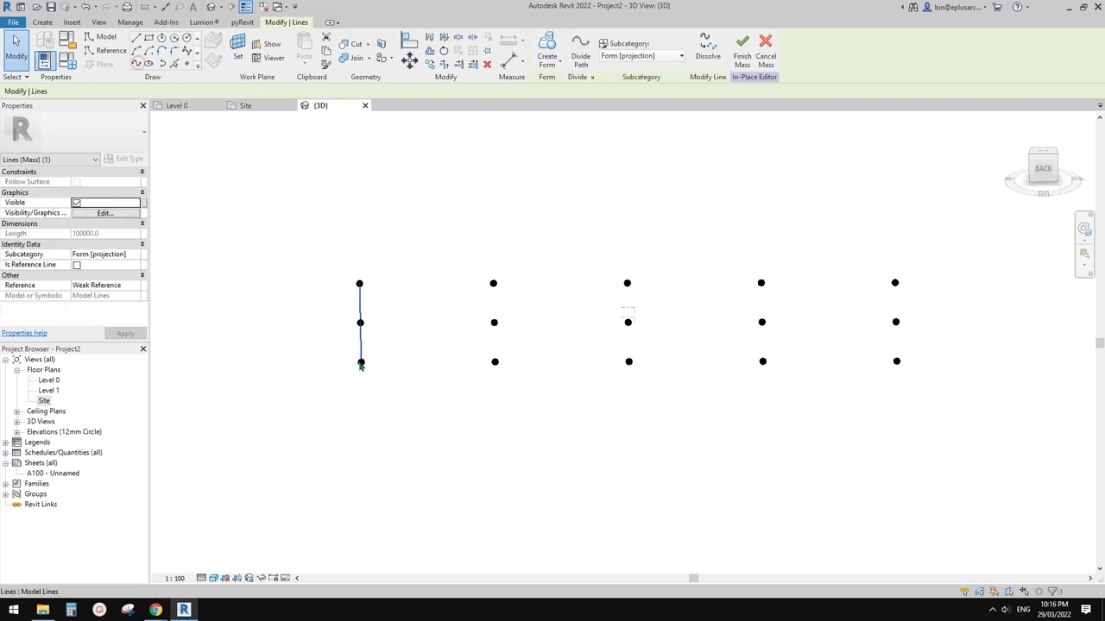
left_click(77, 265)
left_click(412, 259)
Draw splines through the points of the second and third columns from the left and turn both into reference lines
middle_click_drag(412, 259, 446, 375, "shift")
left_click_drag(422, 204, 513, 399)
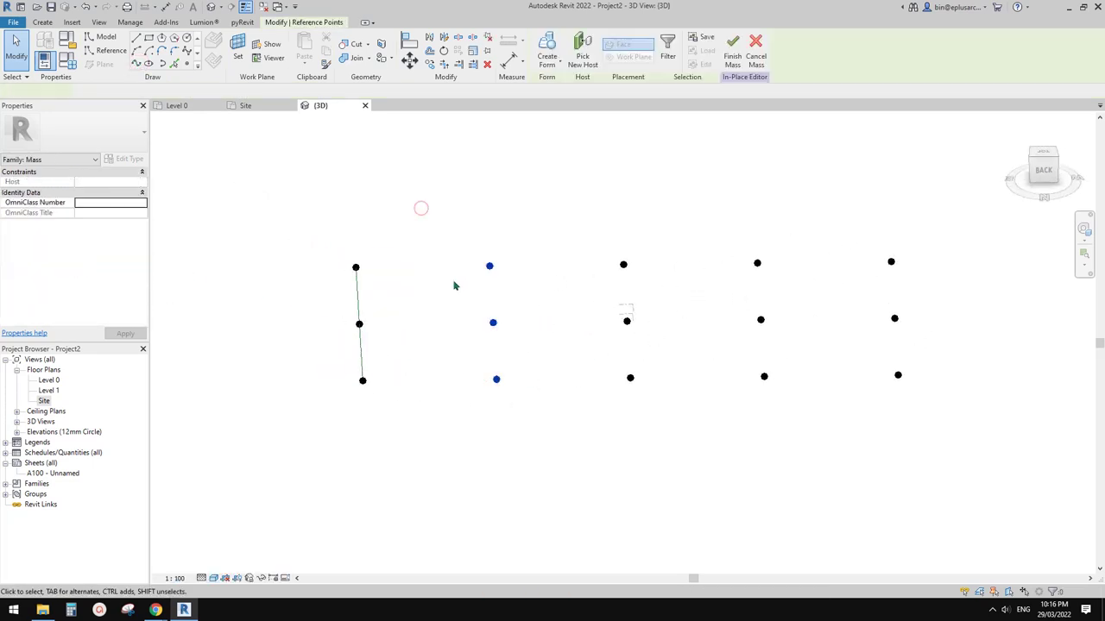
left_click(135, 66)
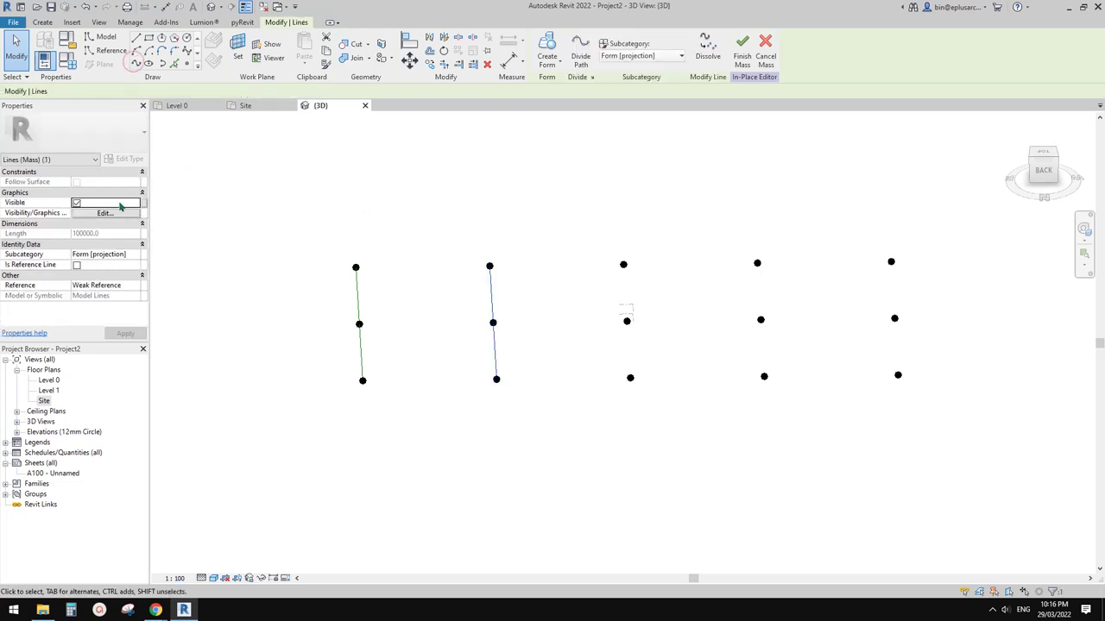
left_click(77, 264)
middle_click_drag(590, 255, 508, 247)
left_click_drag(486, 212, 581, 440)
left_click(135, 65)
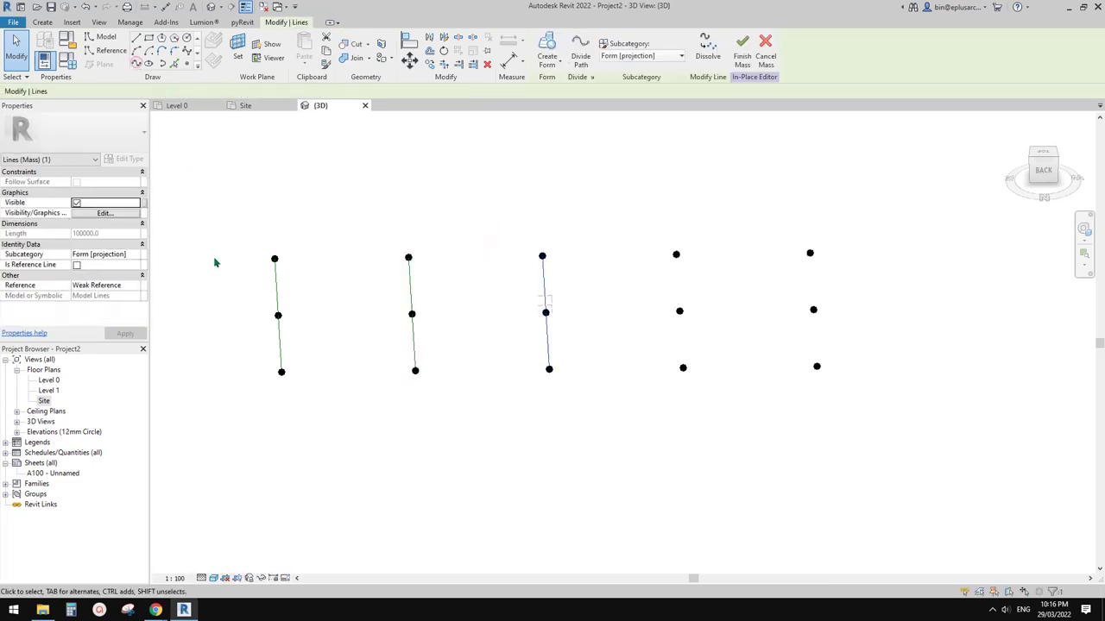
left_click(77, 265)
Draw splines through the points of the fourth and fifth columns from the left and turn both into reference lines
left_click_drag(636, 216, 733, 413)
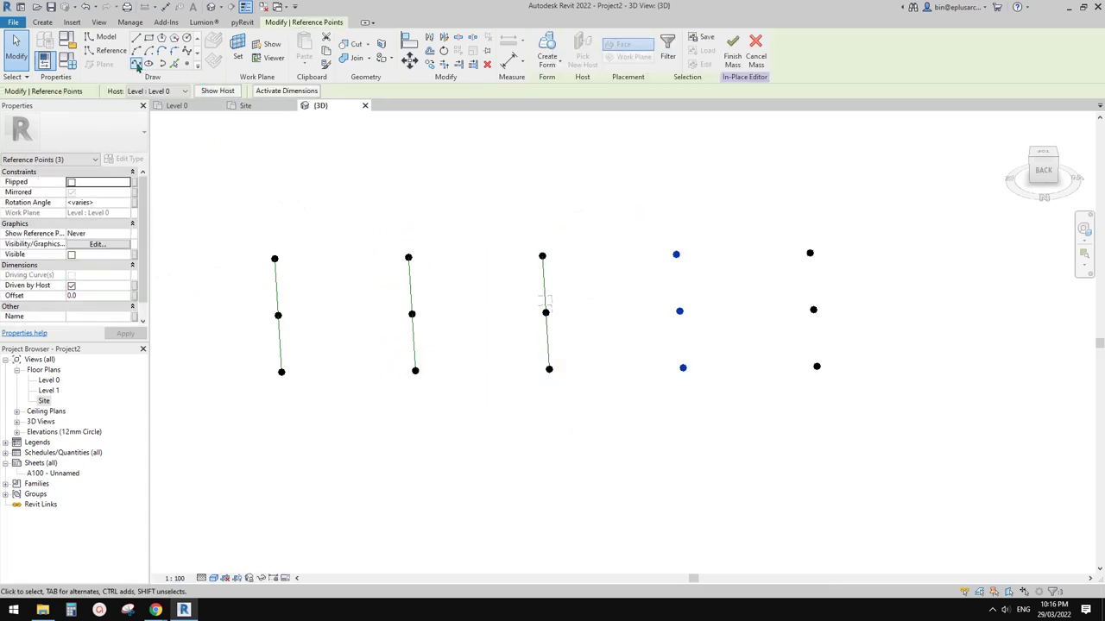
left_click(136, 66)
left_click(77, 255)
left_click_drag(740, 193, 871, 429)
left_click(135, 66)
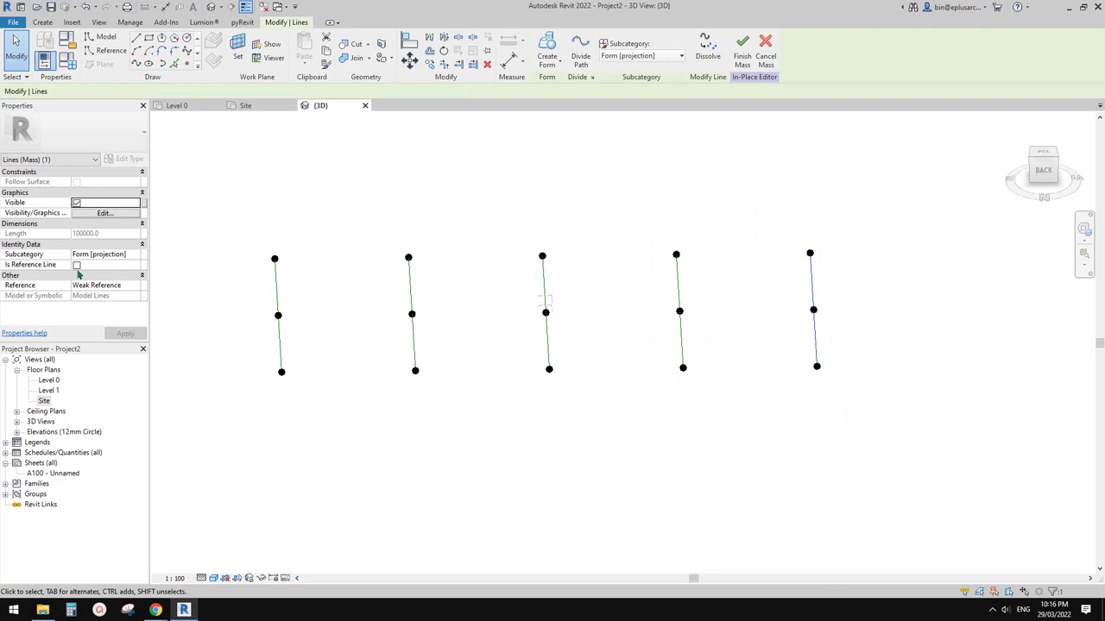
left_click(77, 265)
left_click(516, 259)
Try creating a form from the five flat reference lines, inspect it in 3D, and undo it
middle_click_drag(518, 259, 566, 335, "shift")
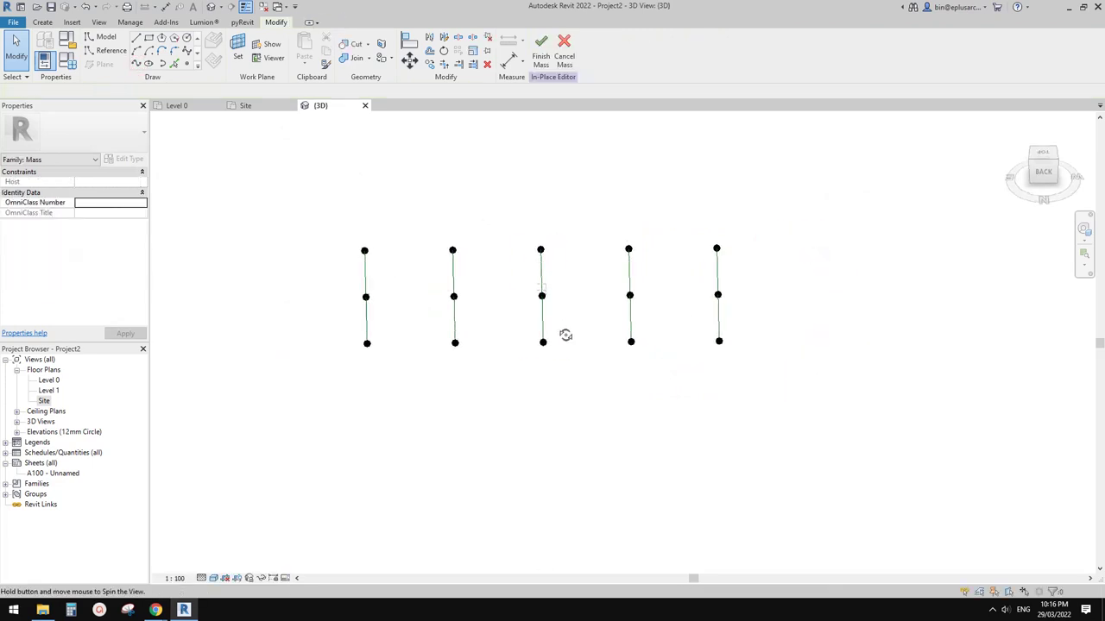
left_click_drag(759, 264, 323, 274)
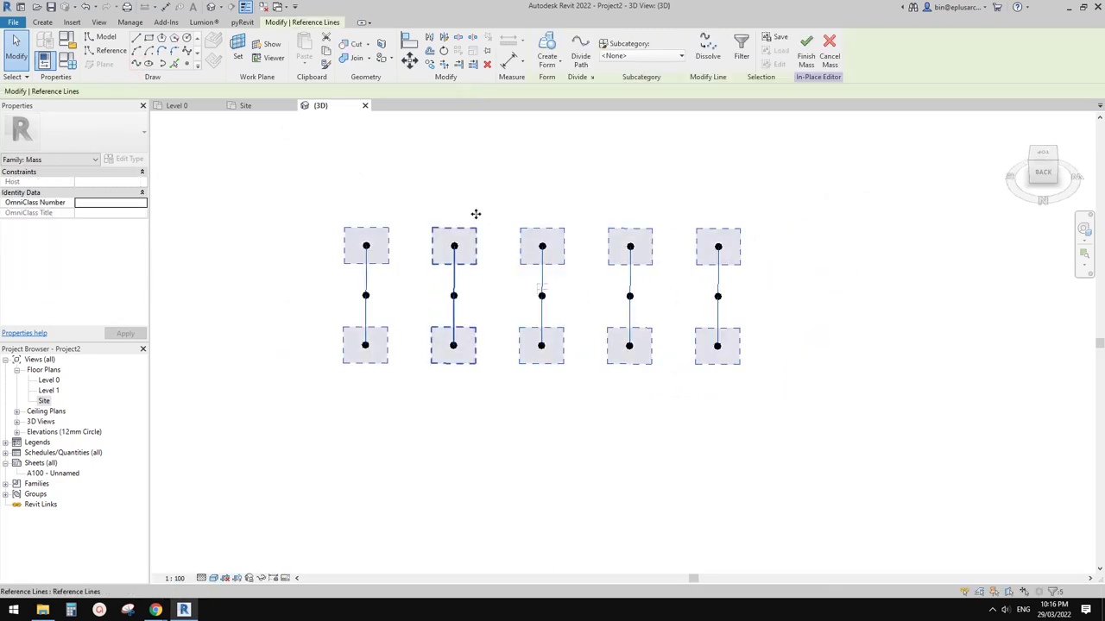
left_click(546, 48)
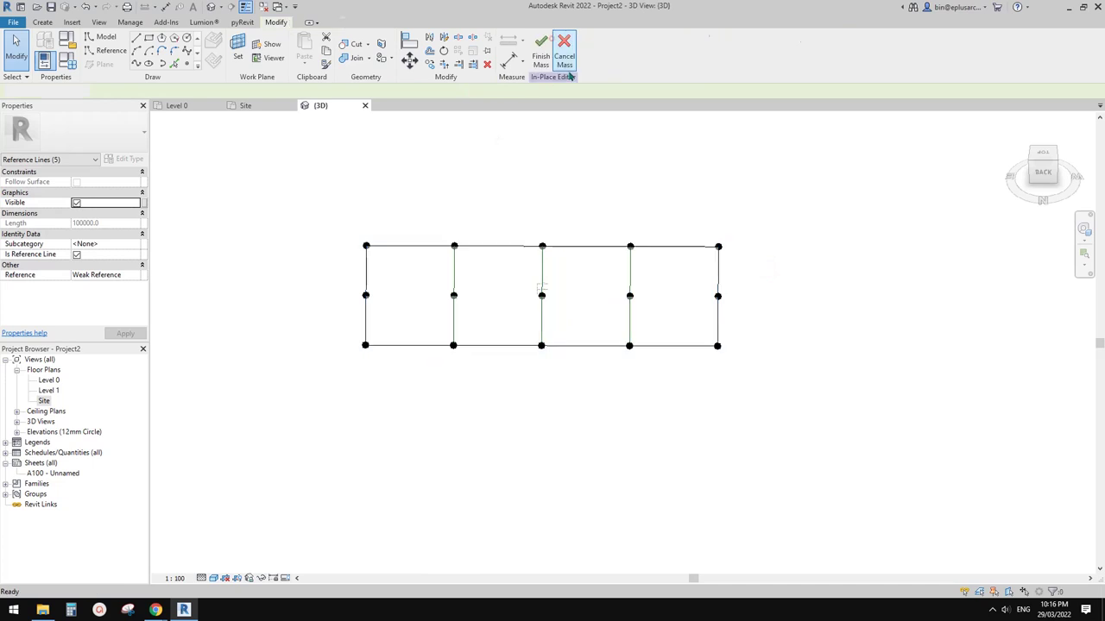
left_click(615, 296)
middle_click_drag(615, 296, 656, 308, "shift")
key("Escape")
middle_click_drag(530, 350, 610, 327, "shift")
key("ctrl+z")
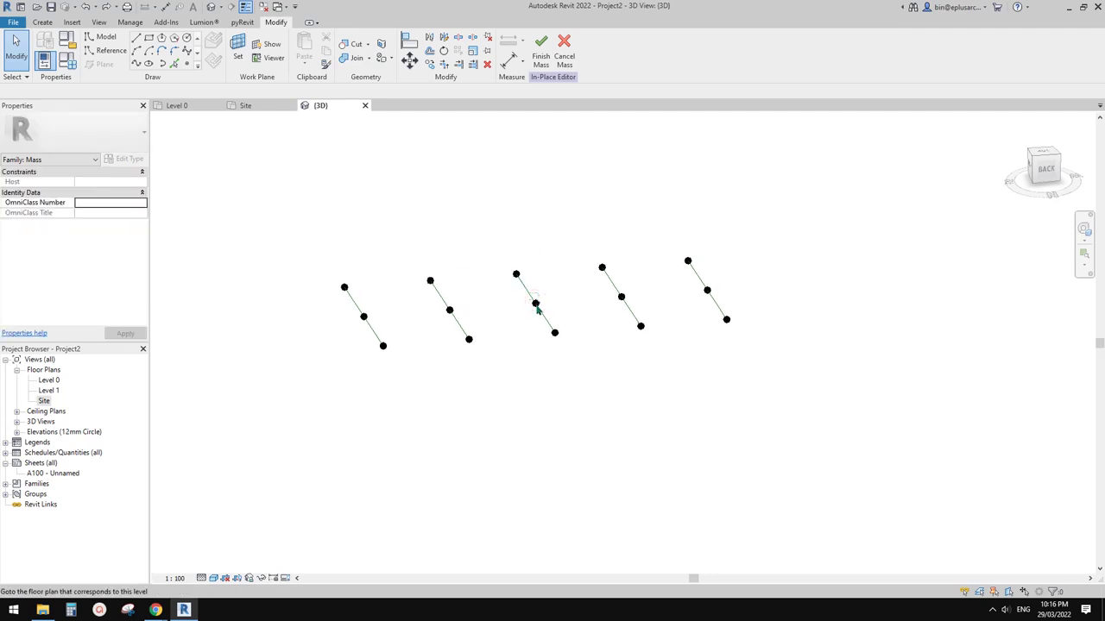
Raise the middle point of the central line, lower the fourth line's to about -9540 mm, and raise the second line's to about 24921 mm
left_click(535, 303)
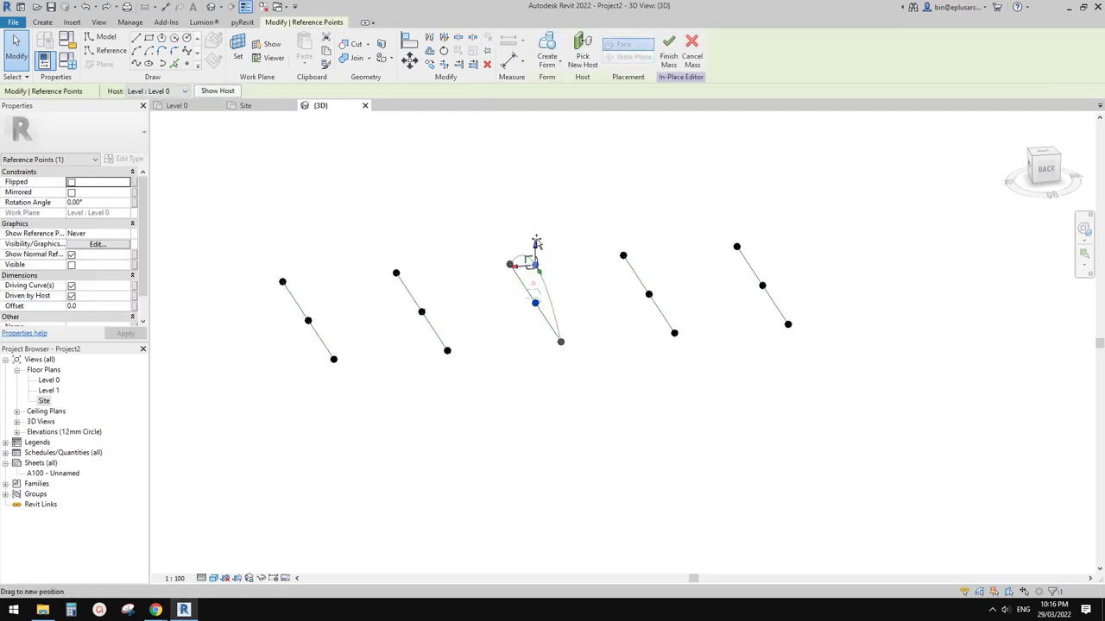
left_click_drag(536, 241, 536, 228)
left_click(648, 293)
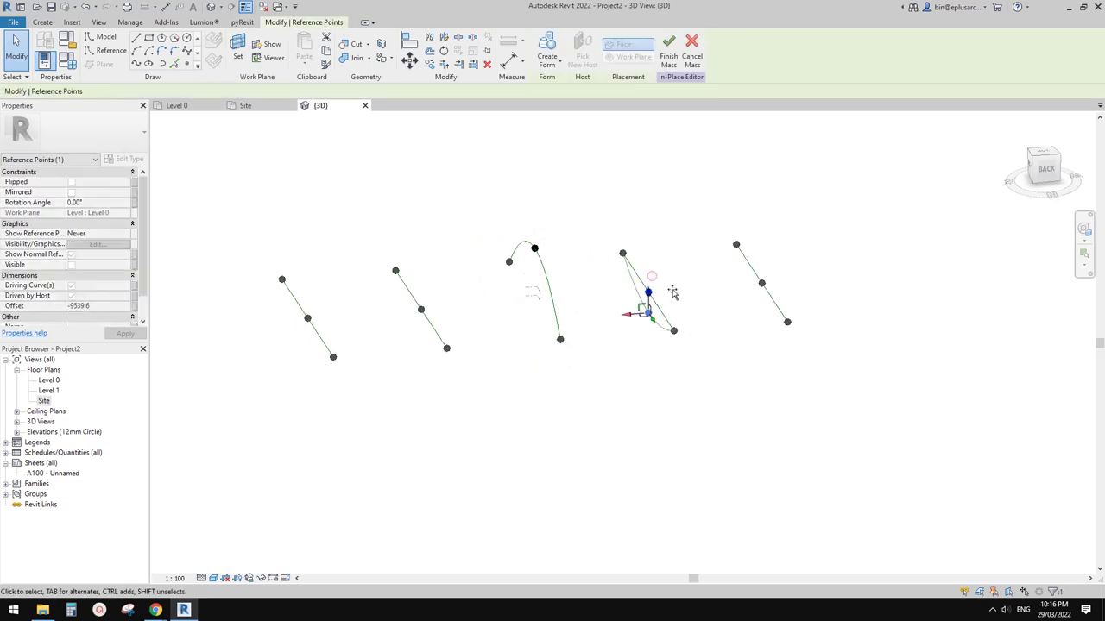
key("Escape")
left_click(421, 308)
left_click_drag(423, 301, 423, 241)
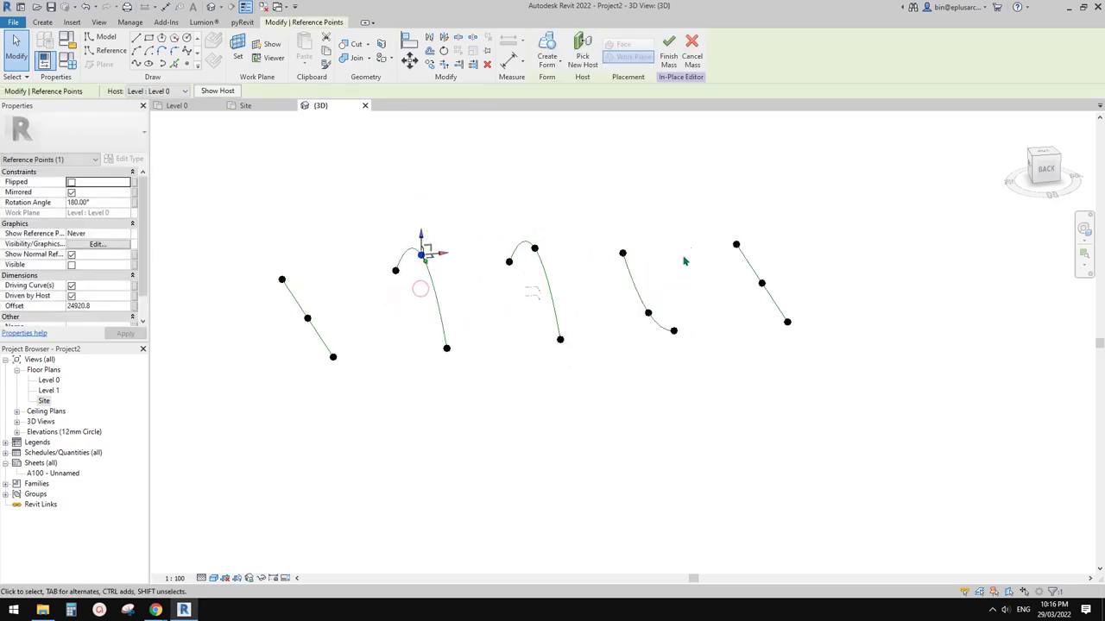
key("Escape")
Try to create a form from all five reference lines with the three reshaped curves
left_click(744, 274)
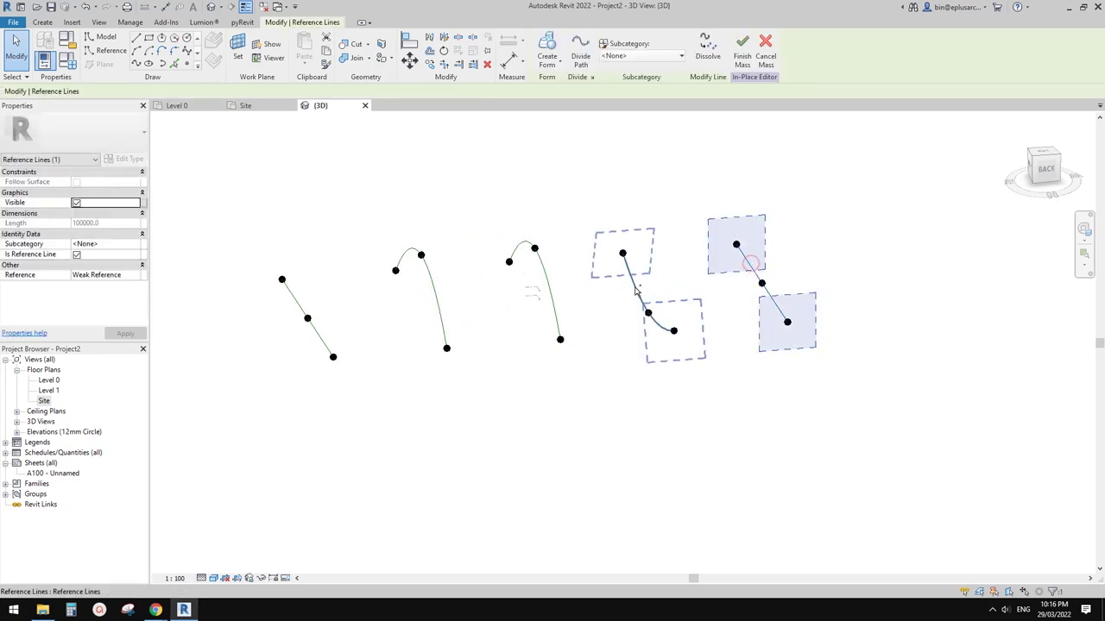
left_click(643, 293, "ctrl")
left_click(436, 293, "ctrl")
left_click(295, 302, "ctrl")
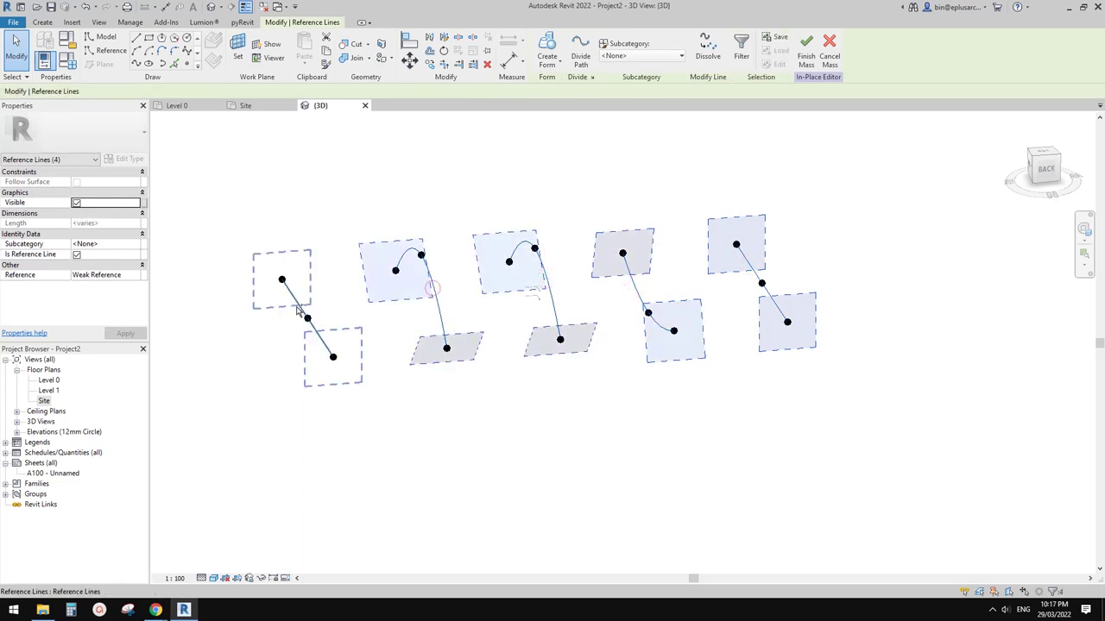
left_click(547, 50)
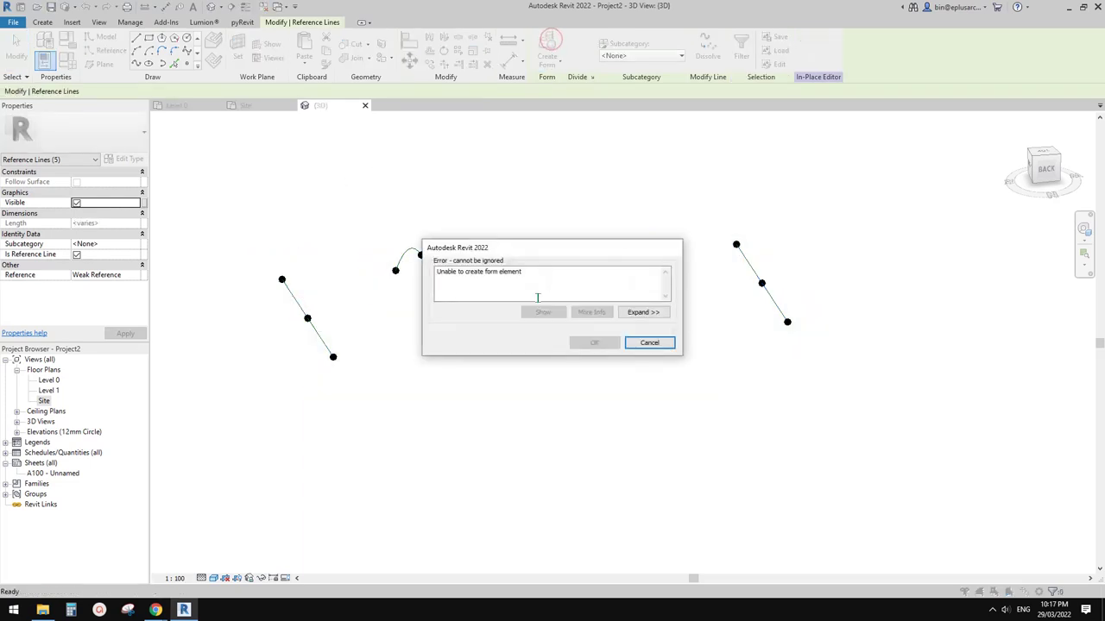
left_click(647, 343)
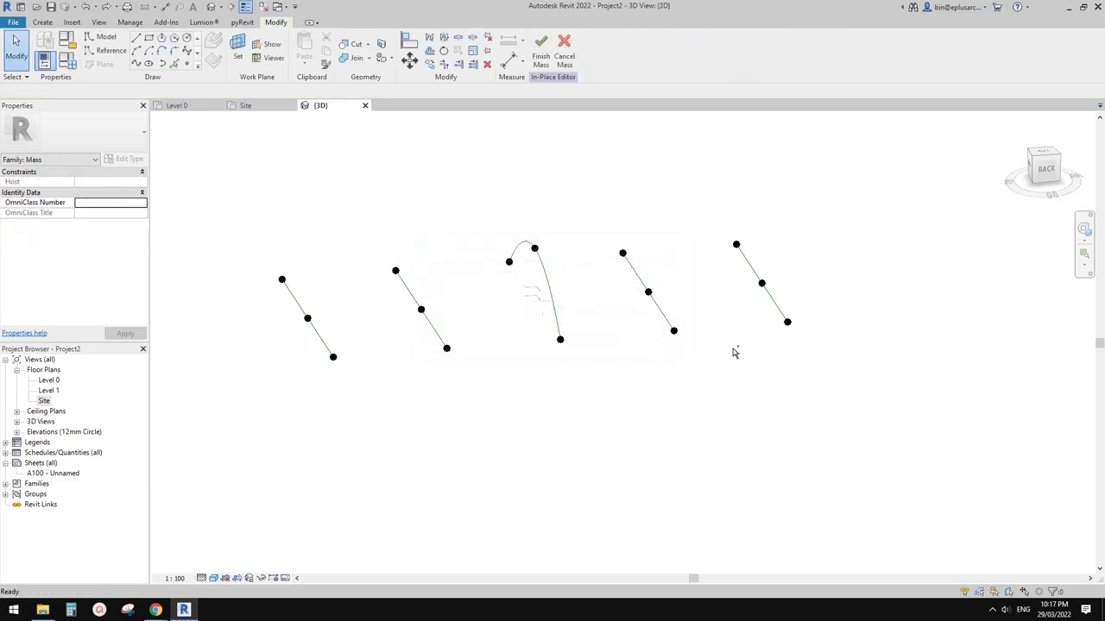
Create a form from the five straight reference lines
left_click_drag(794, 362, 385, 363)
left_click(547, 48)
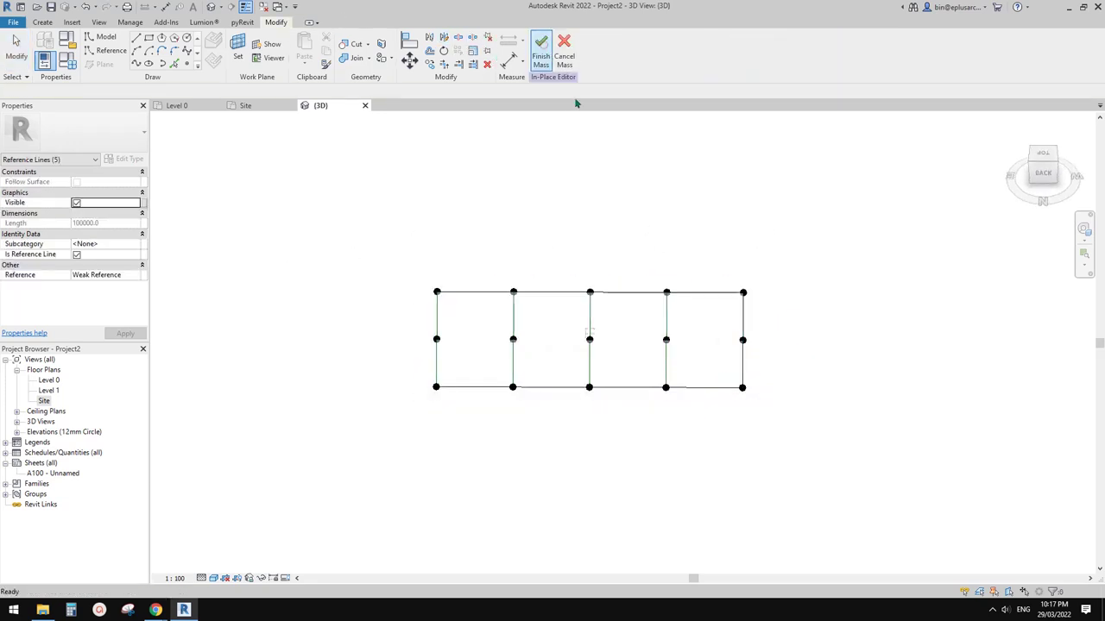
Raise the middle points of the form's three inner profile lines, the third to an offset of about 32873 mm, and check the resulting curve
middle_click_drag(648, 331, 641, 296, "shift")
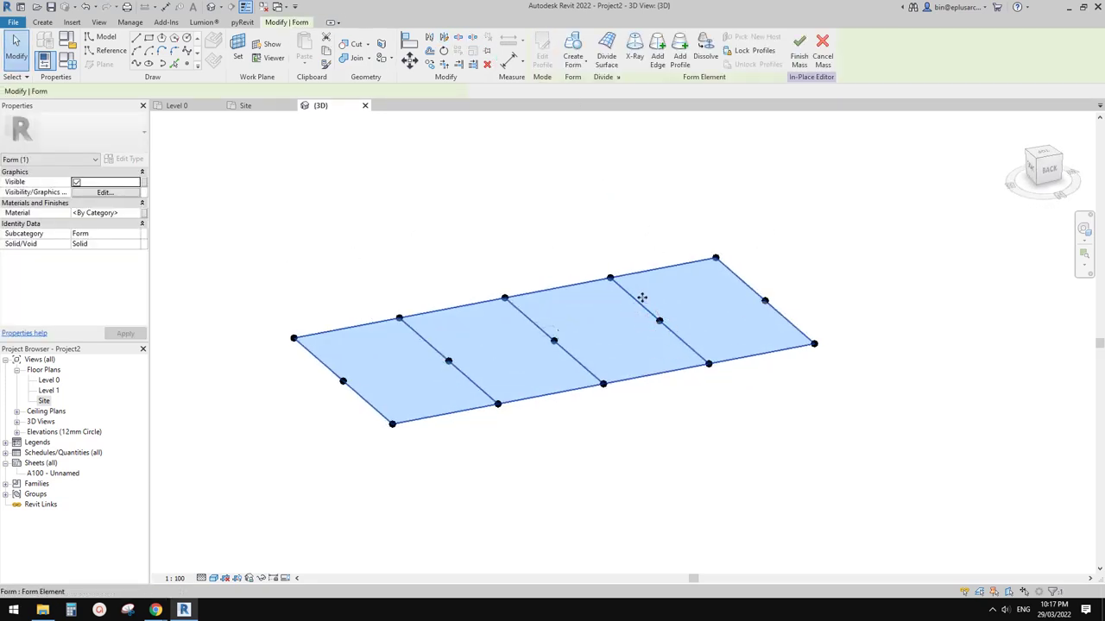
left_click(661, 322)
left_click(658, 320)
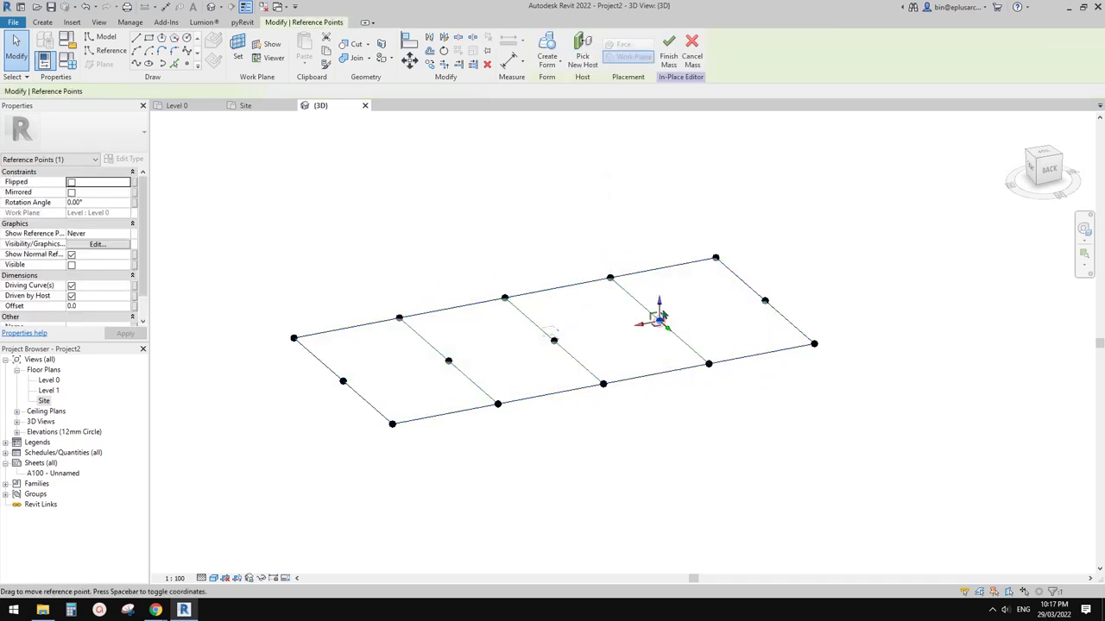
left_click_drag(658, 320, 659, 264)
left_click(553, 343)
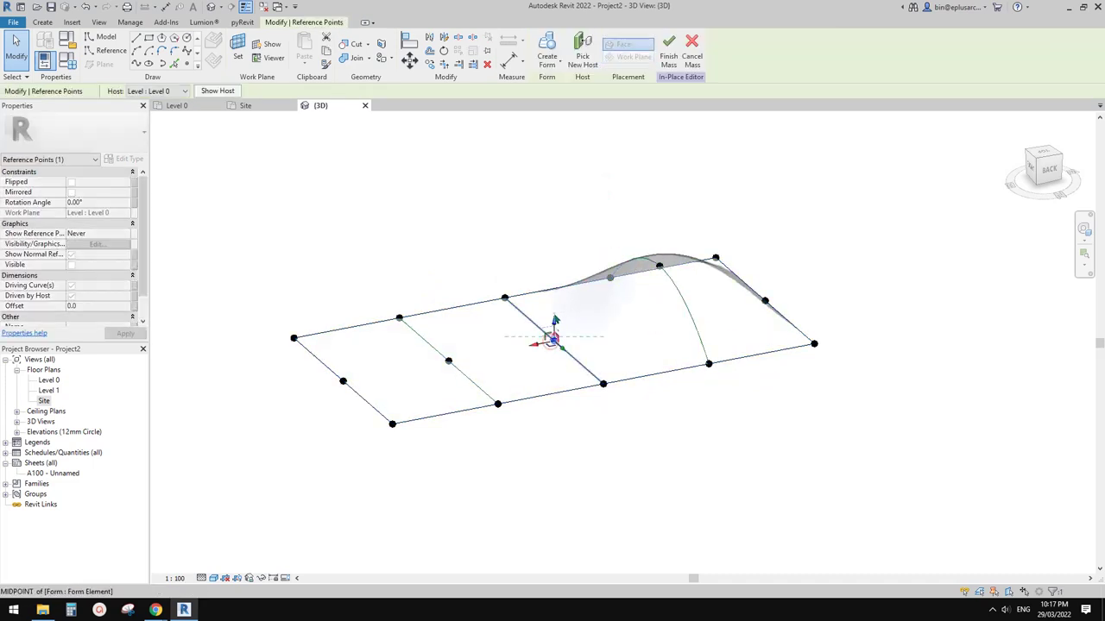
left_click_drag(553, 328, 553, 270)
left_click(448, 362)
left_click_drag(451, 351, 451, 278)
middle_click_drag(451, 278, 493, 259, "shift")
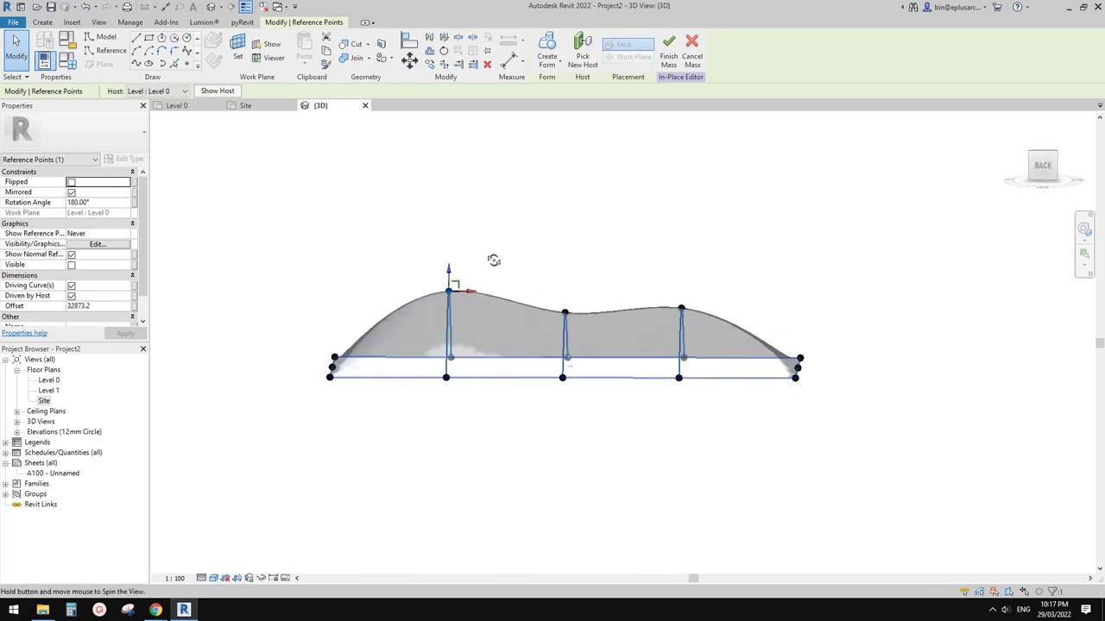
Undo the raising of the three inner profile lines' middle points
left_click(618, 219)
key("ctrl+z")
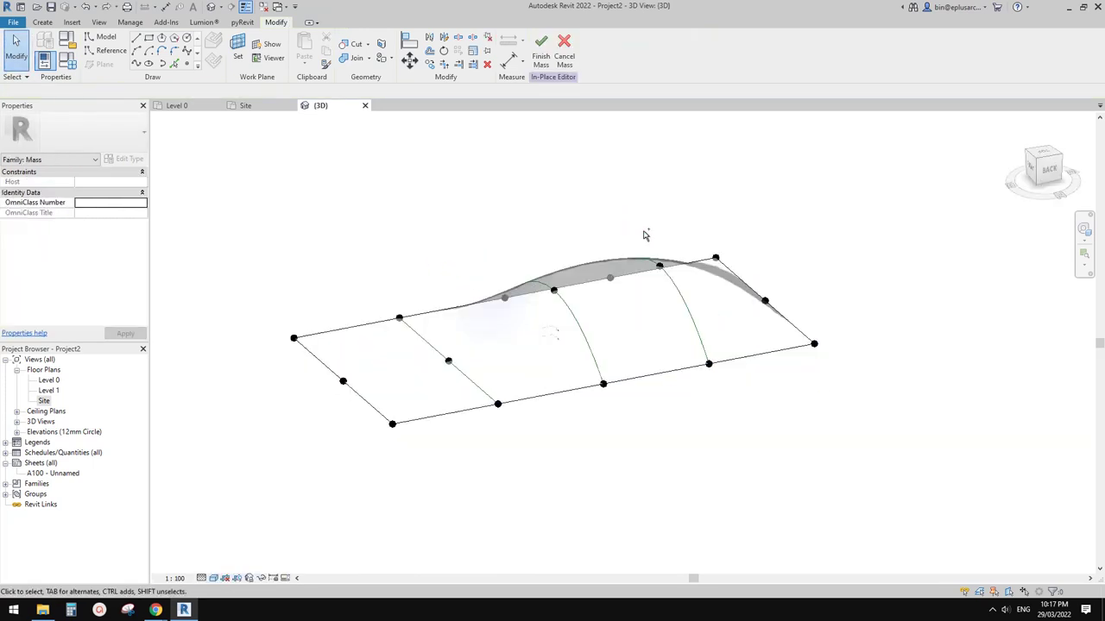
key("ctrl+z")
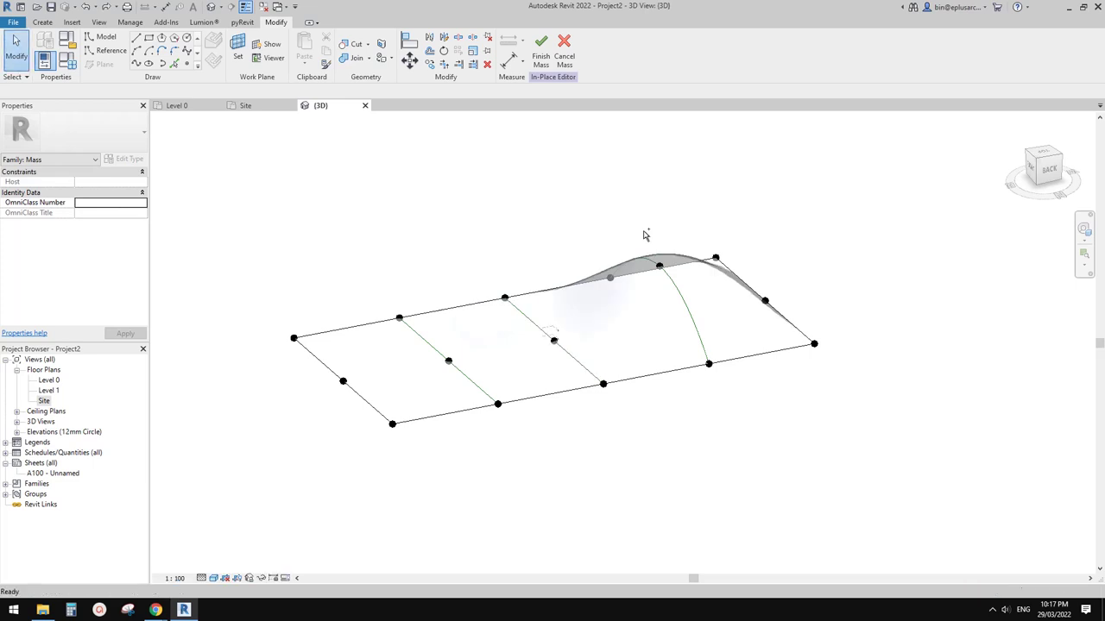
key("ctrl+z")
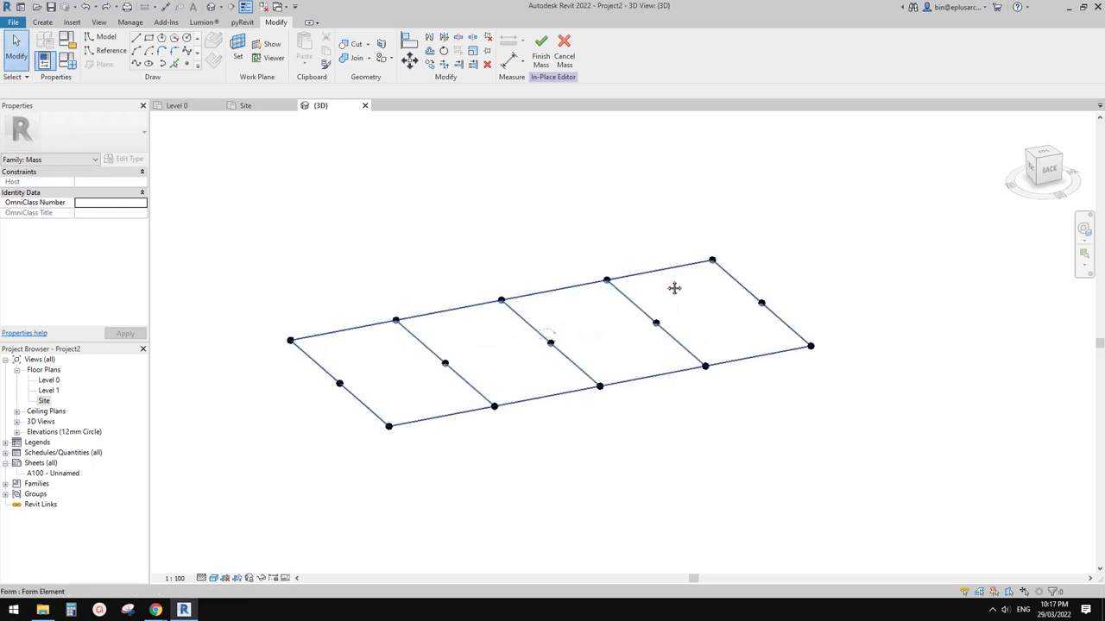
Switch to Chrome and examine the Xi'an International Football Centre images for the roof curvature, central opening and overall outline
mouse_move(155, 610)
left_click(195, 569)
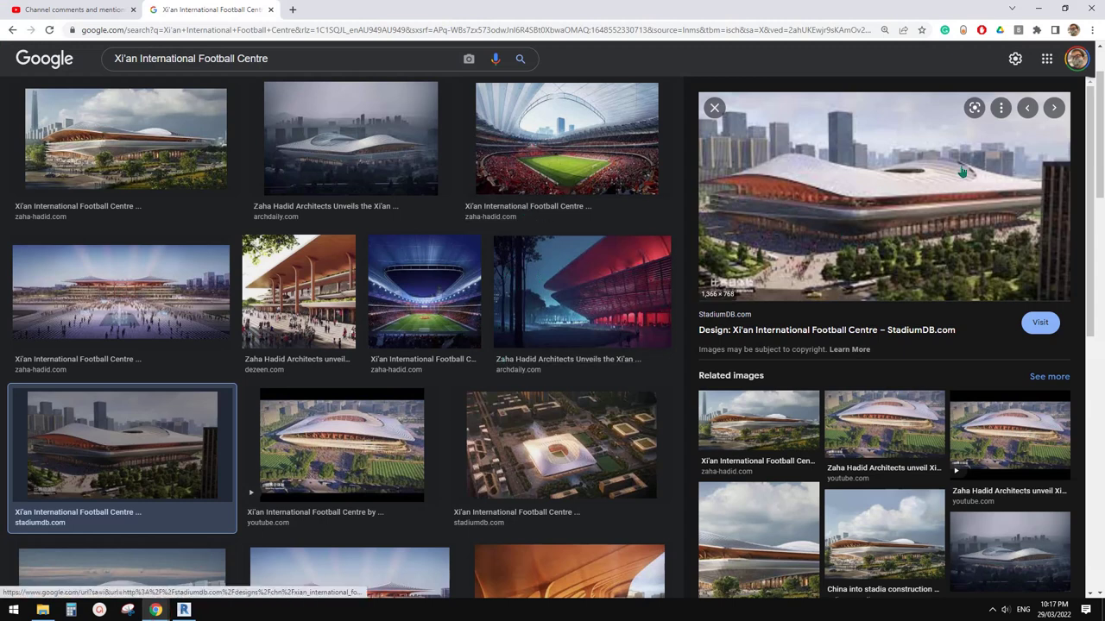
left_click(358, 157)
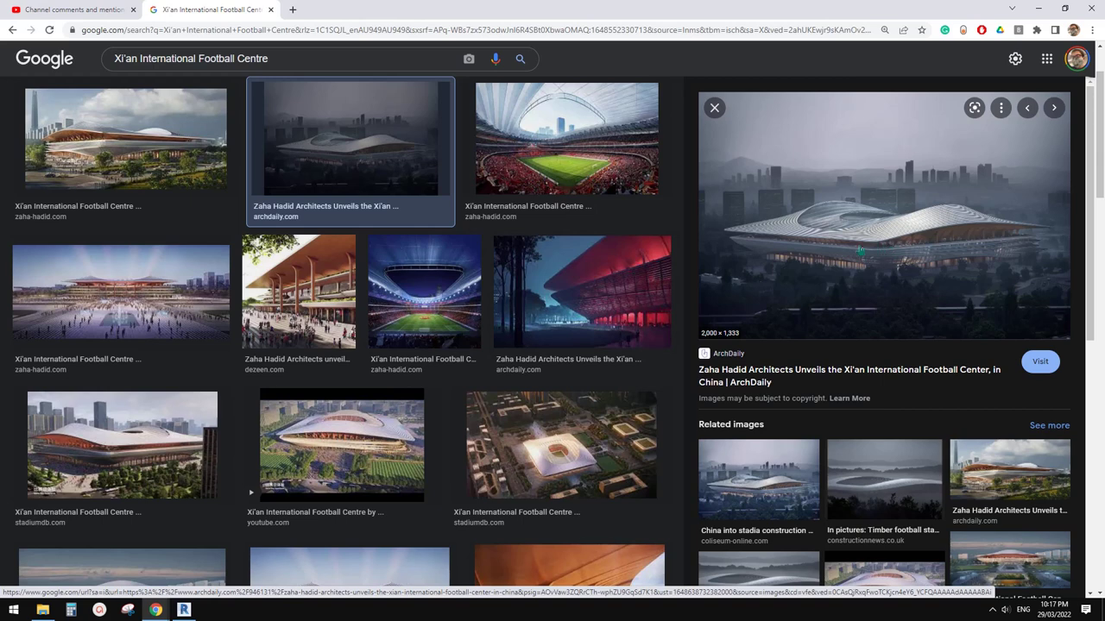
left_click(387, 452)
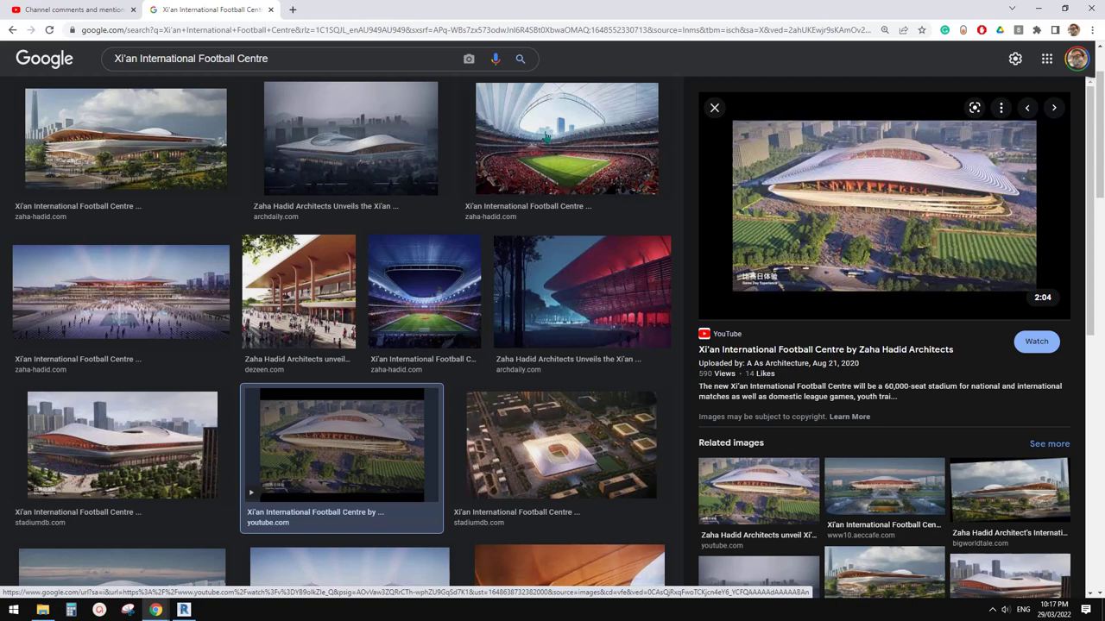
left_click(343, 151)
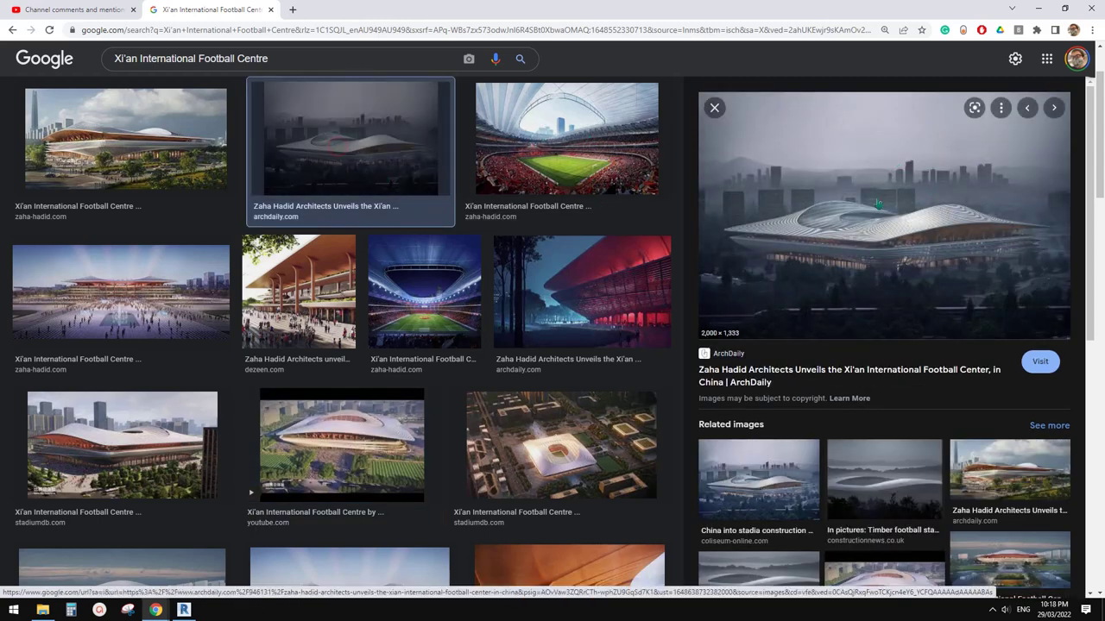
left_click(426, 296)
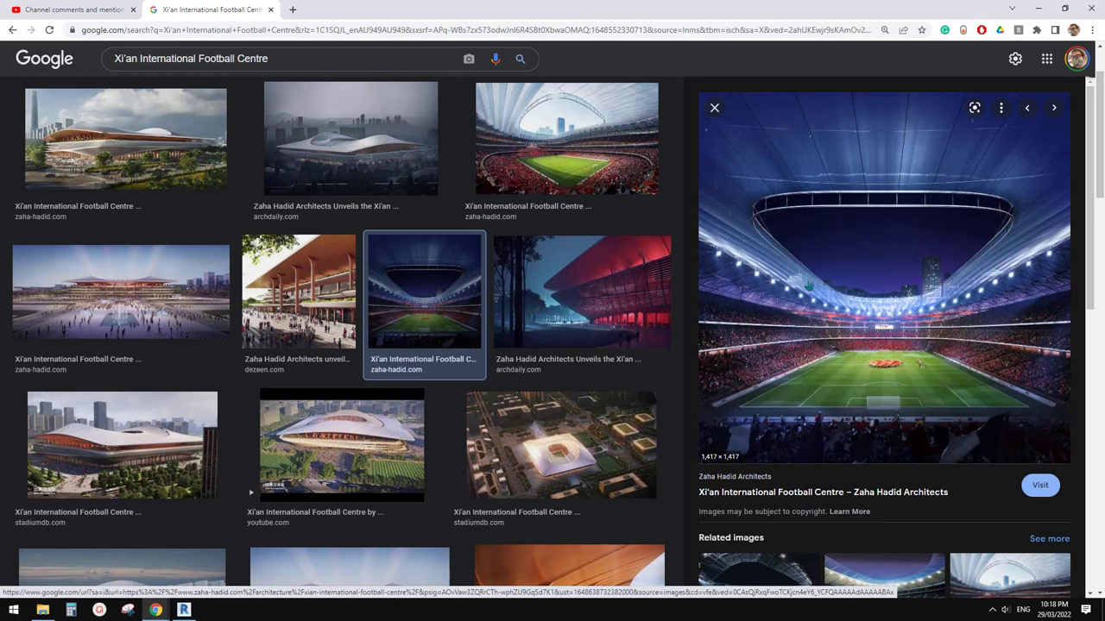
left_click(566, 161)
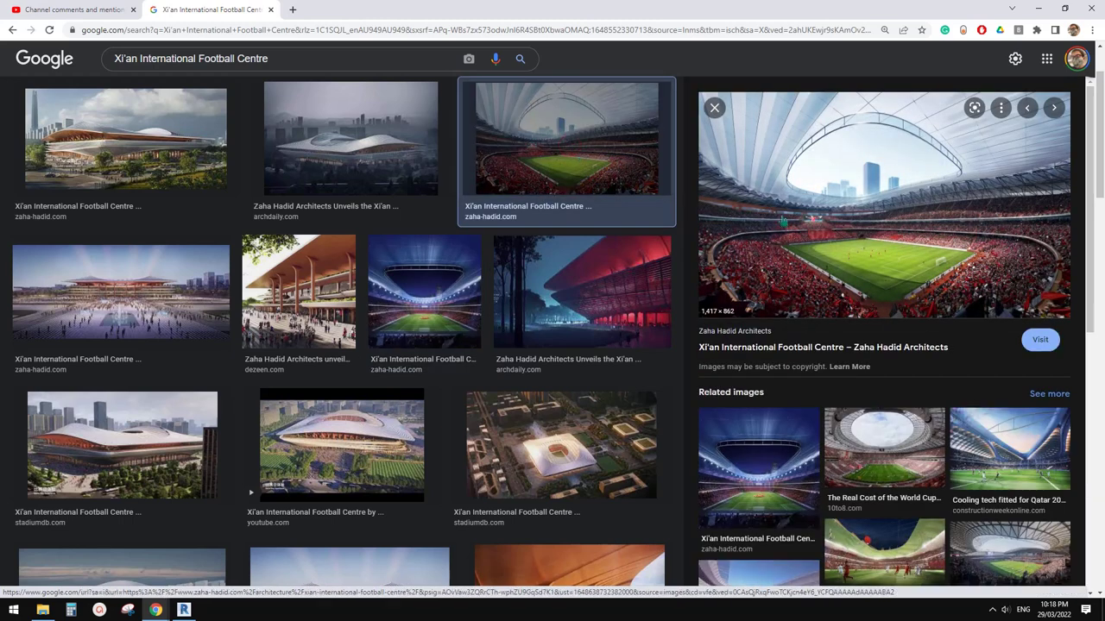
left_click(378, 148)
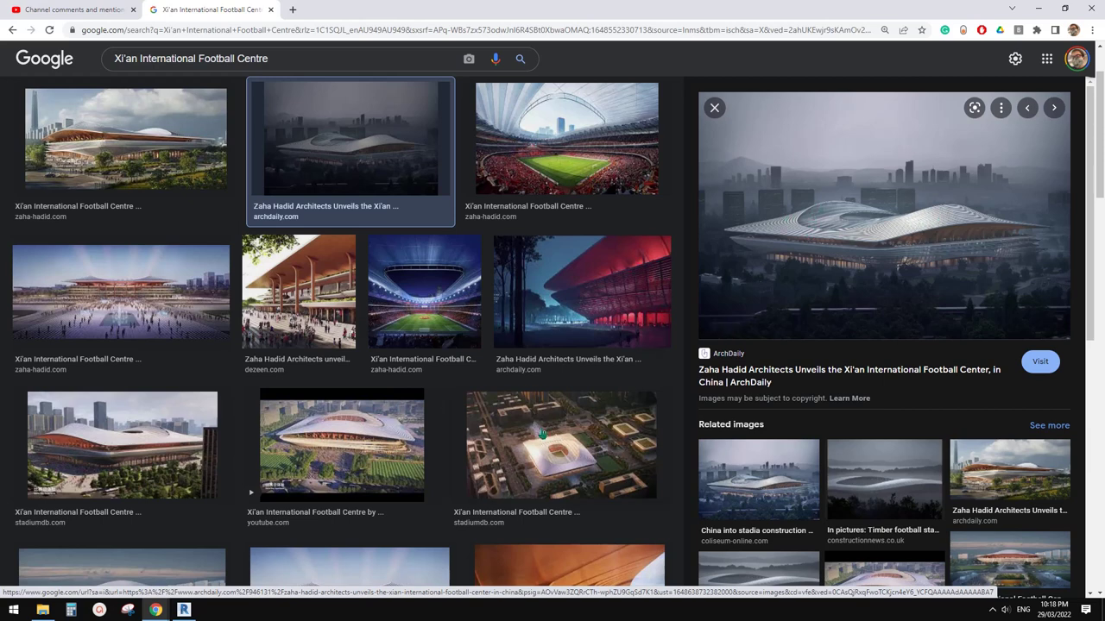
left_click(556, 461)
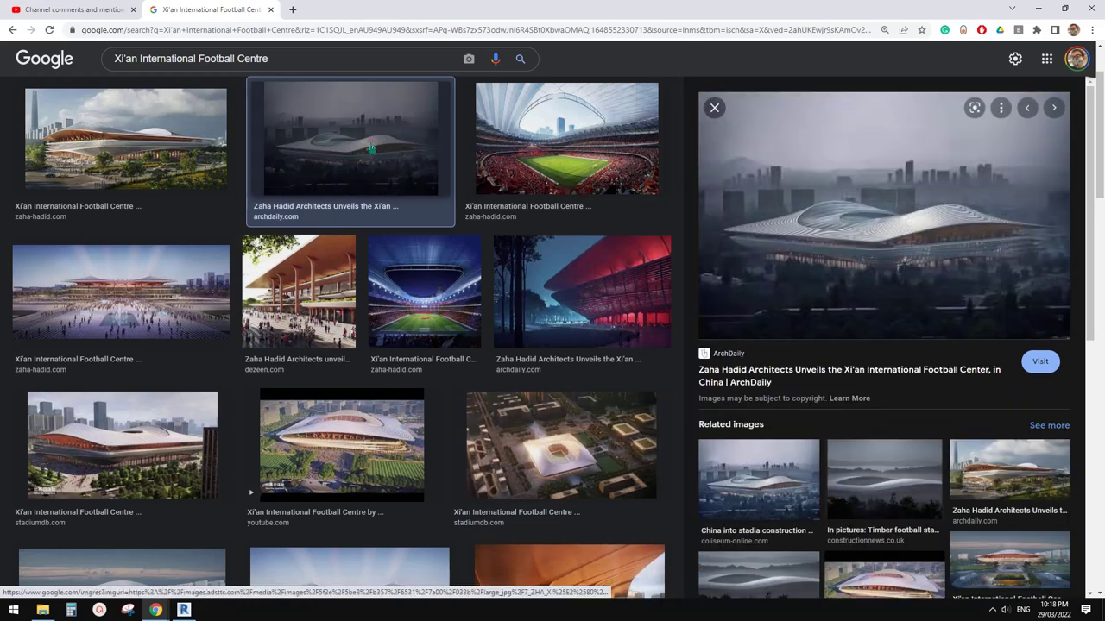
left_click(364, 144)
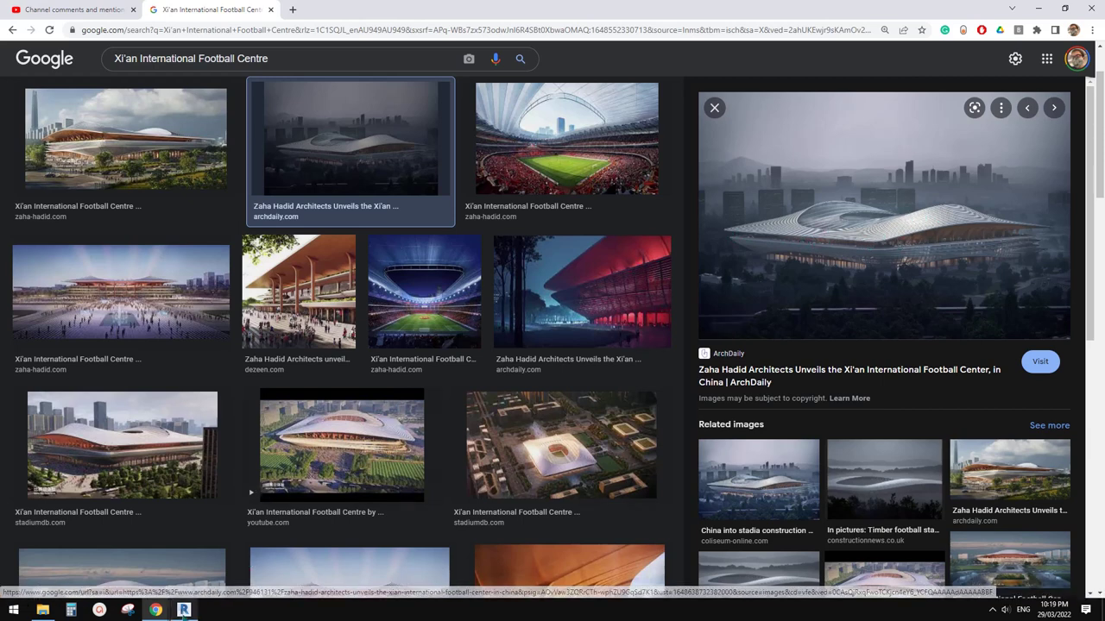
Switch back to Revit and open the Site floor plan showing the whole form
key("alt+Tab")
middle_click_drag(660, 407, 766, 462, "shift")
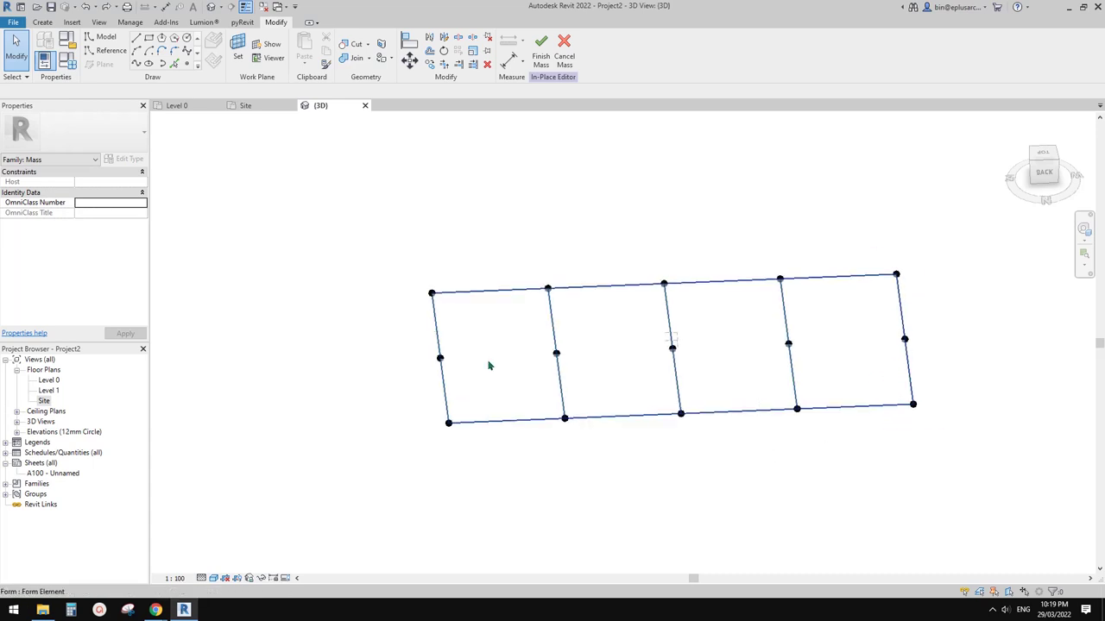
left_click(904, 372)
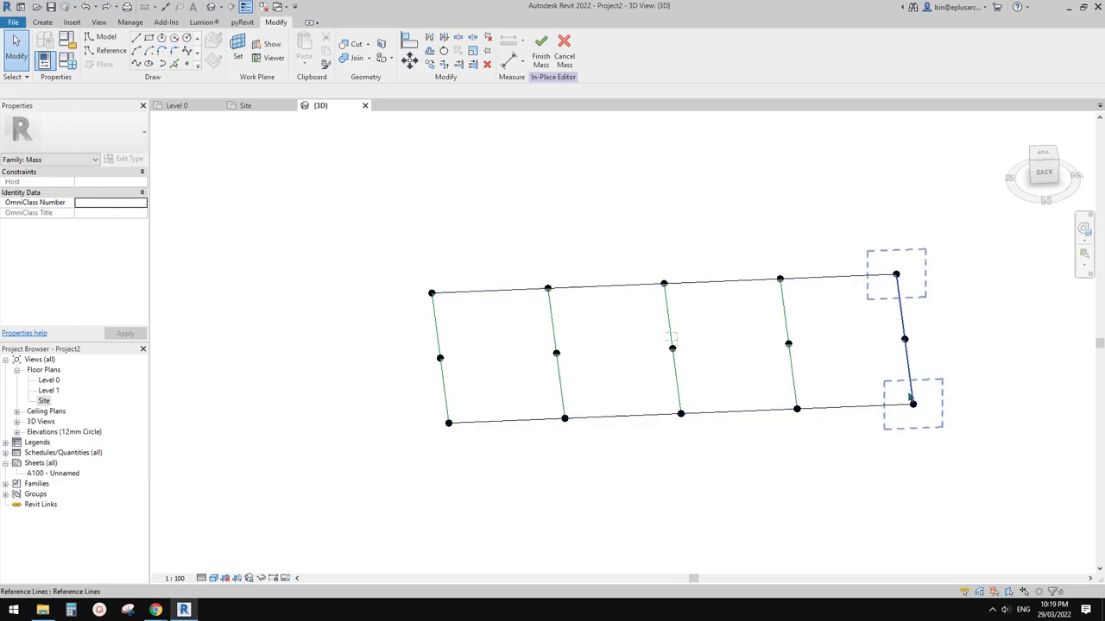
double_click(48, 380)
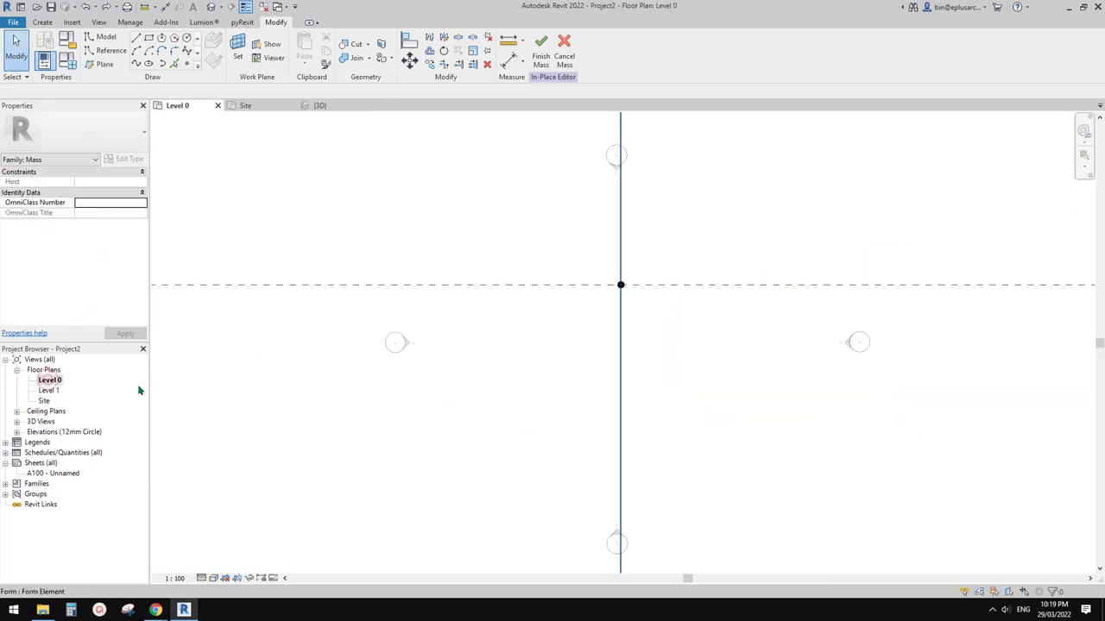
double_click(44, 402)
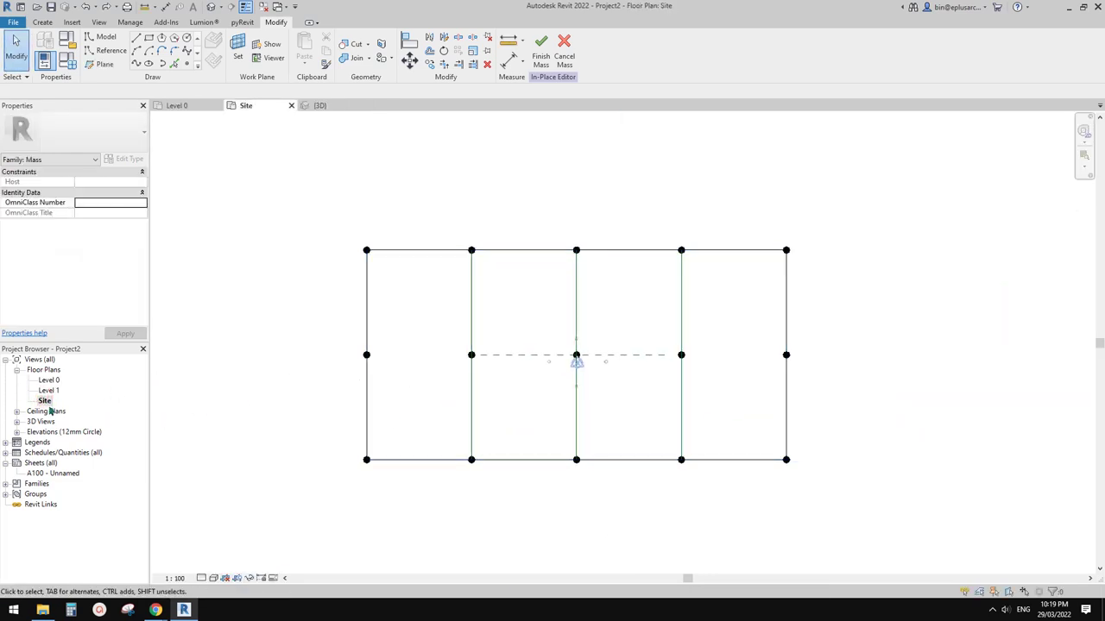
mouse_move(507, 401)
middle_mouse_down()
mouse_move(488, 394)
mouse_move(493, 414)
middle_mouse_up()
scroll(488, 395, "down", 1)
scroll(475, 411, "up", 1)
middle_click_drag(515, 355, 507, 357)
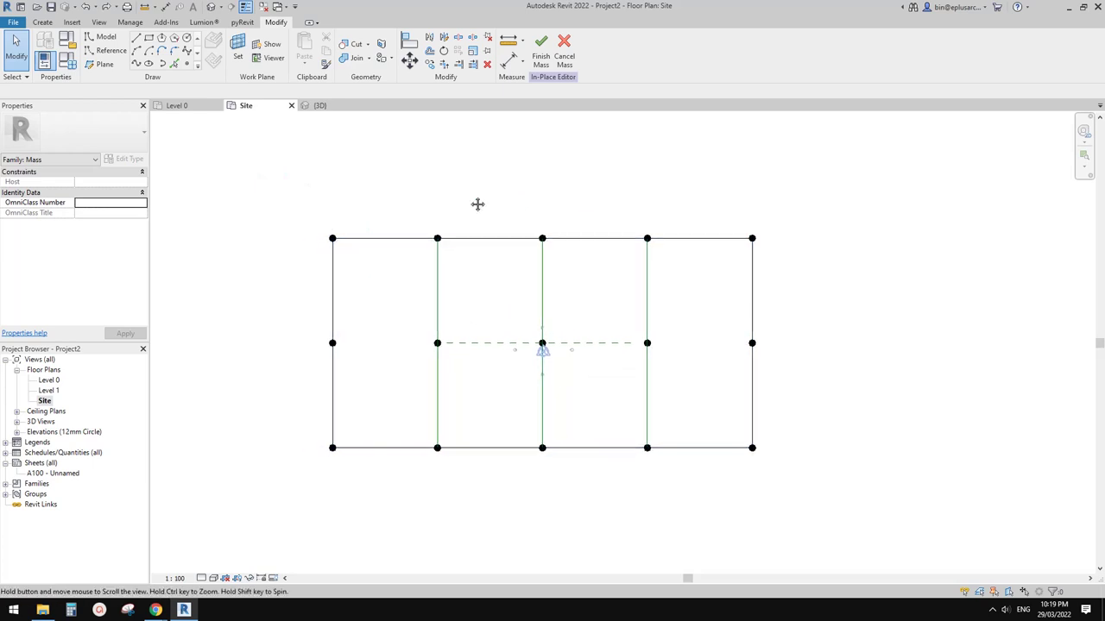
Draw a rectangle of reference lines on Level 0 between opposite corners of the form, tracing its outer boundary
left_click(104, 51)
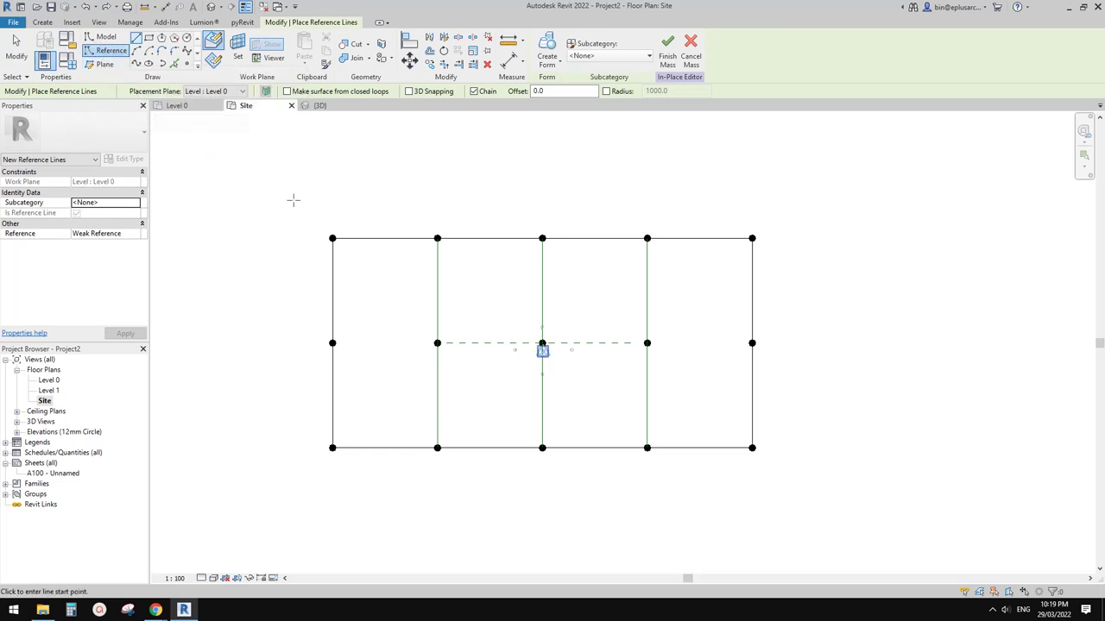
left_click(148, 39)
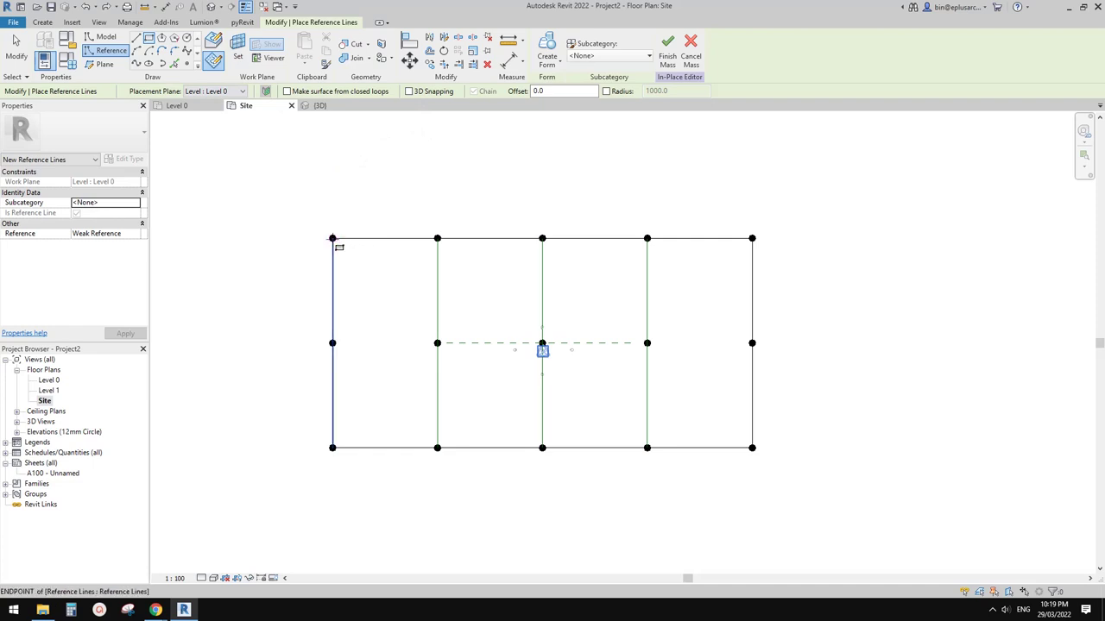
left_click(332, 238)
left_click(752, 448)
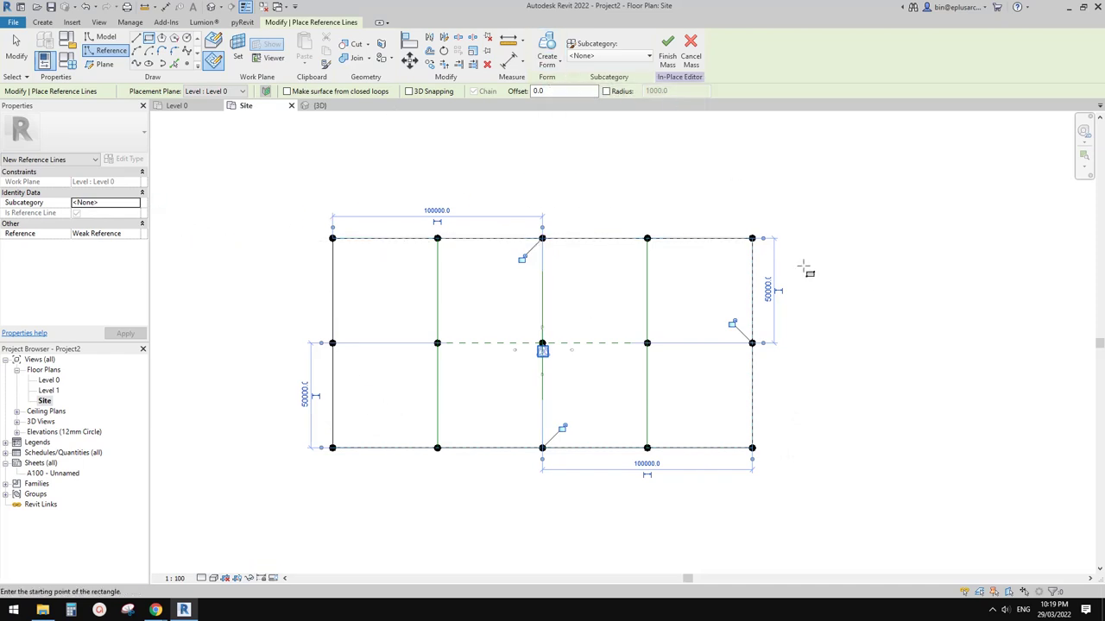
key("Escape")
key("Escape")
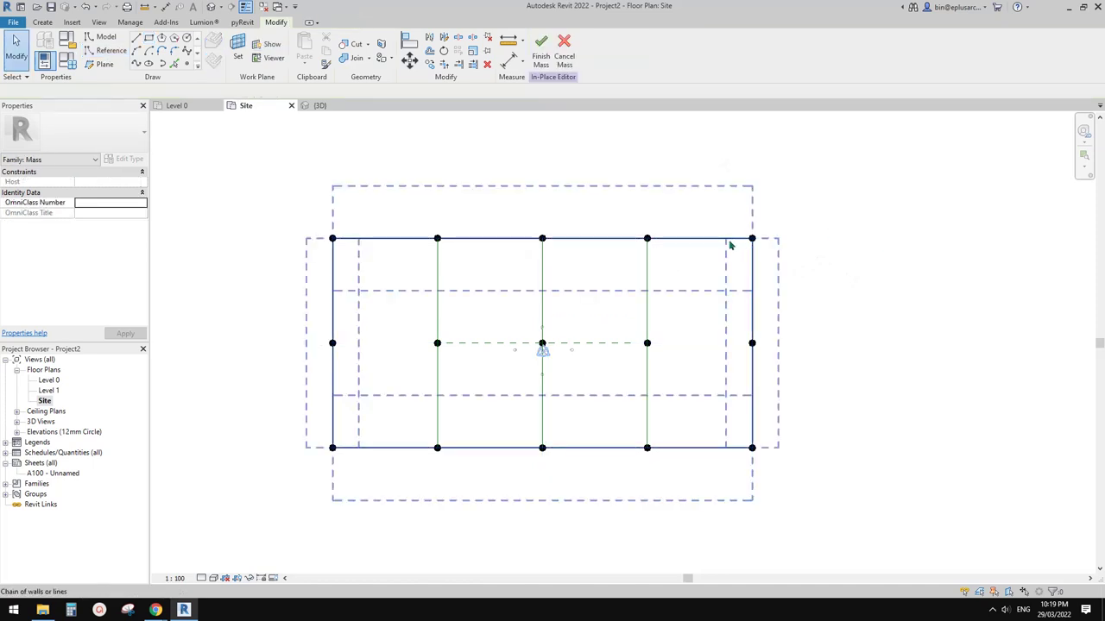
Select the rectangle's four reference lines as a chain and temporarily isolate them in the plan
left_click(729, 241)
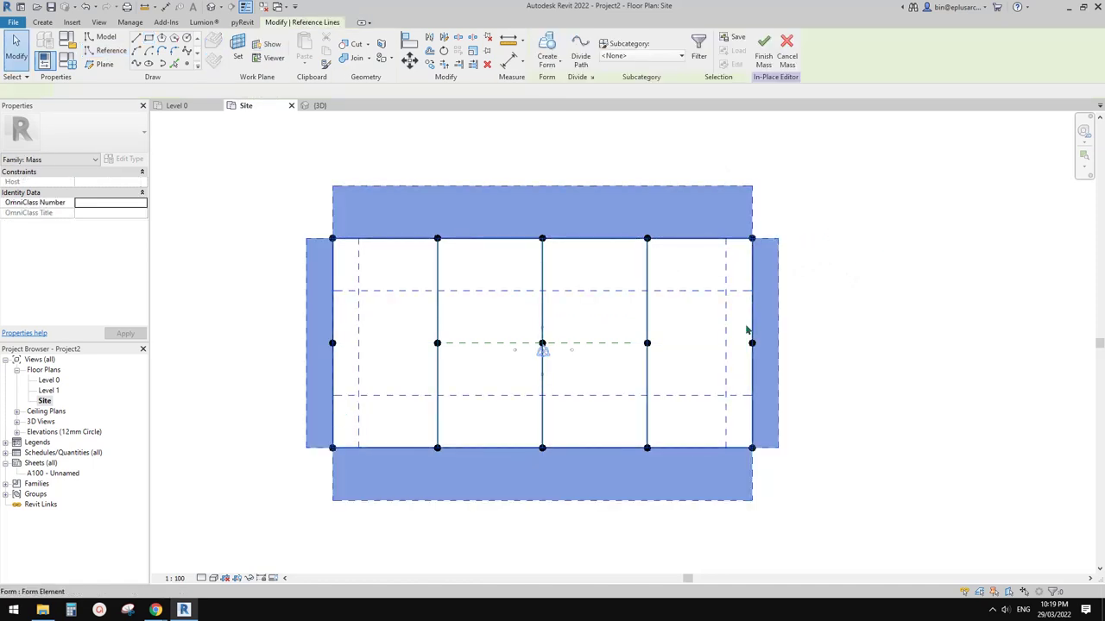
left_click(699, 51)
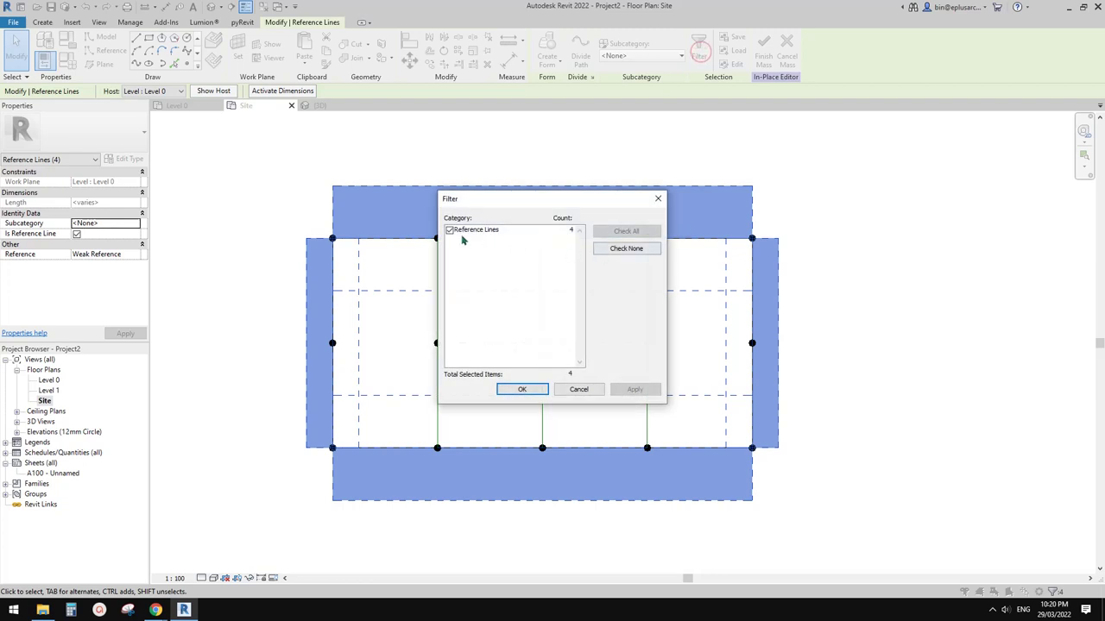
left_click(657, 199)
middle_click_drag(678, 294, 729, 301)
key("h")
key("i")
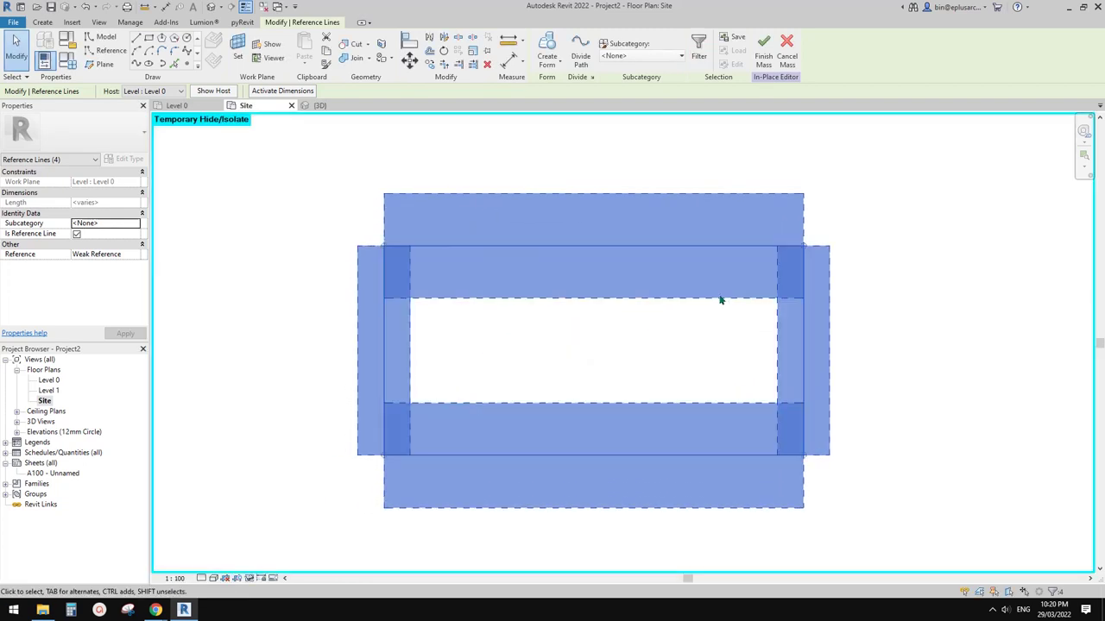
left_click(900, 357)
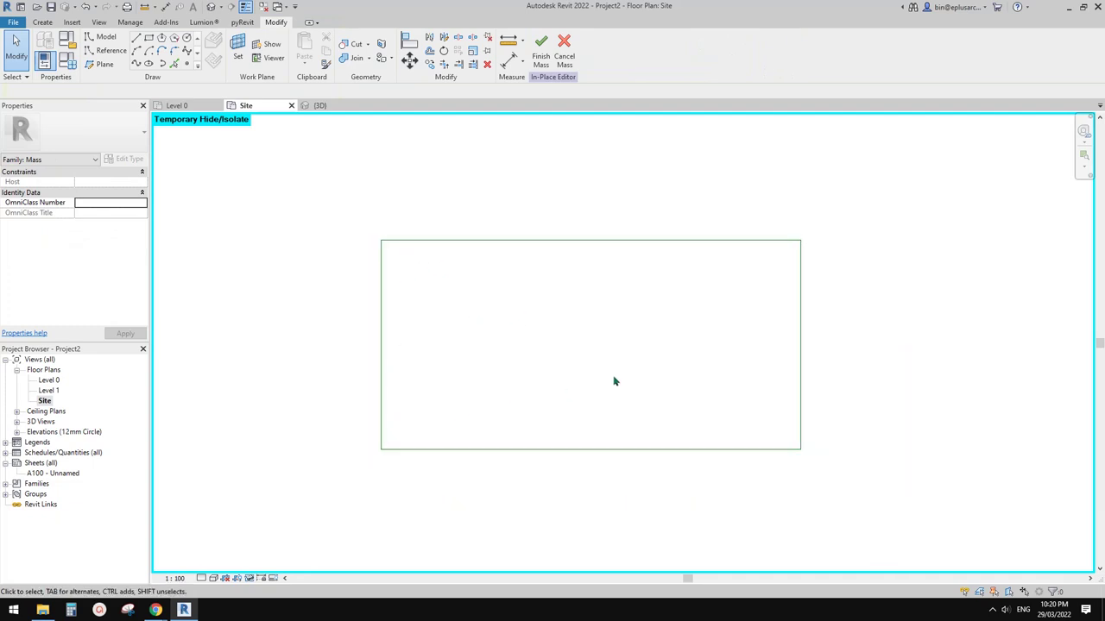
Fillet the upper-left corner of the reference-line rectangle with a fixed radius of 9000 mm
scroll(611, 382, "up", 1)
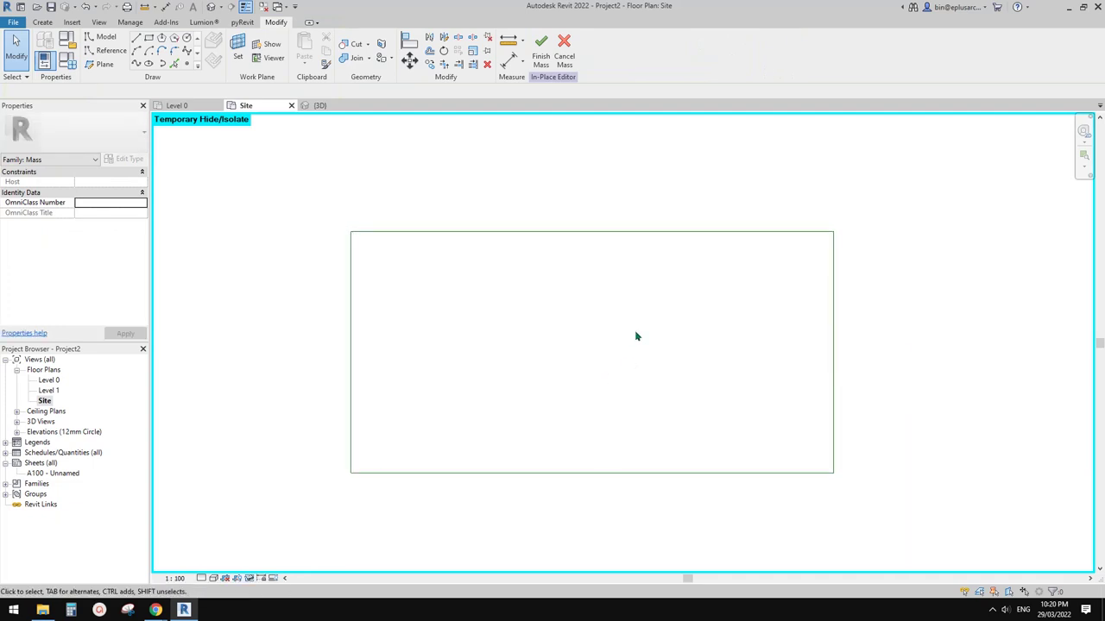
middle_click_drag(627, 378, 625, 381)
middle_click_drag(595, 336, 590, 344)
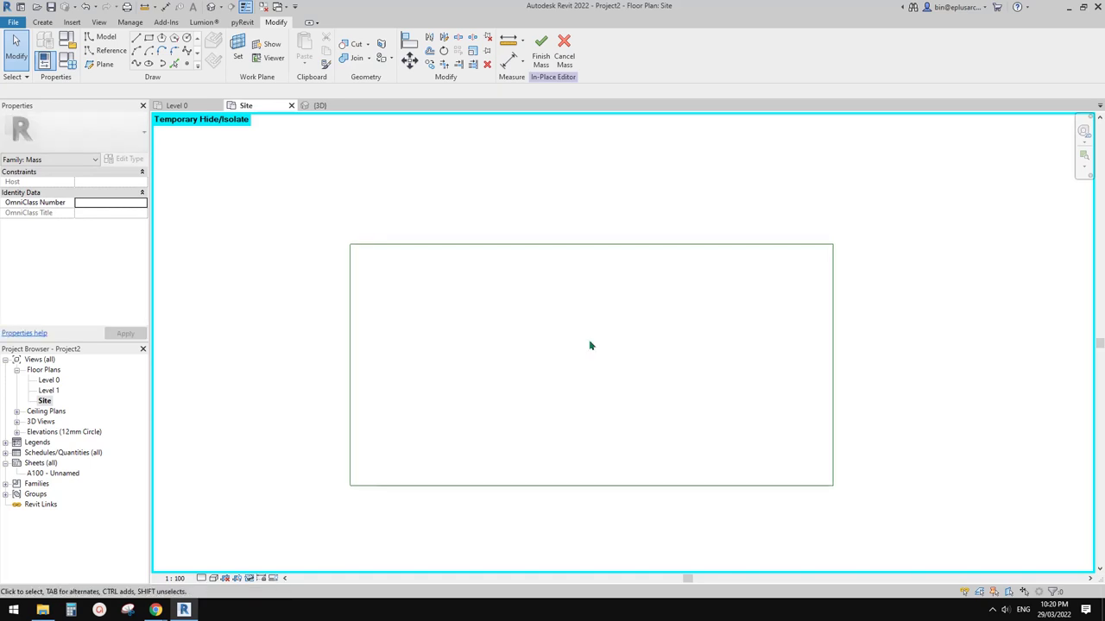
left_click(107, 51)
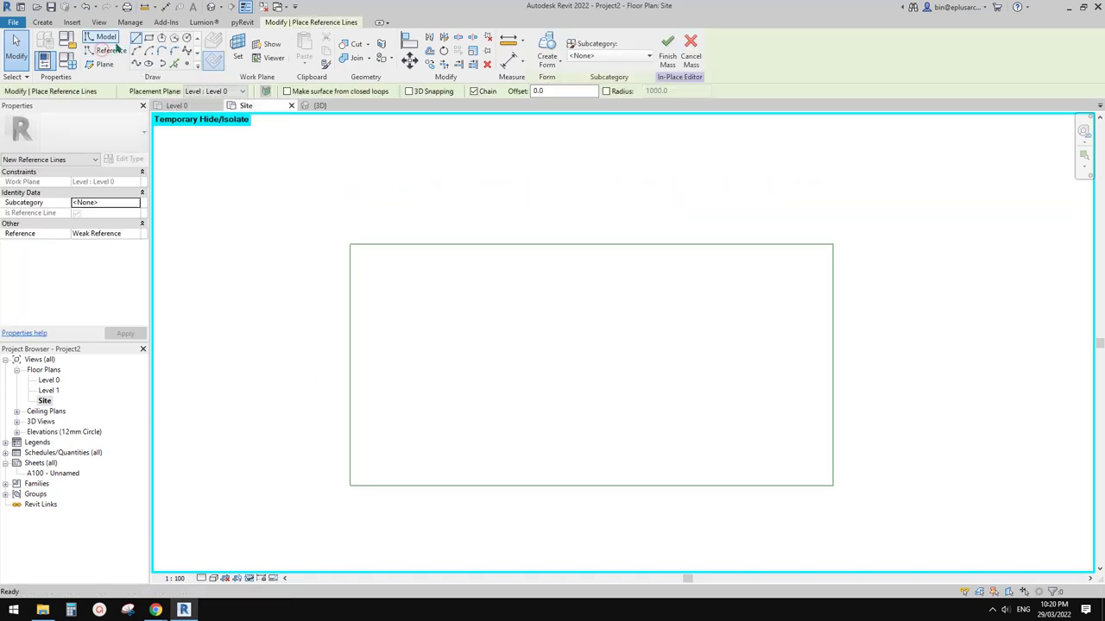
left_click(174, 52)
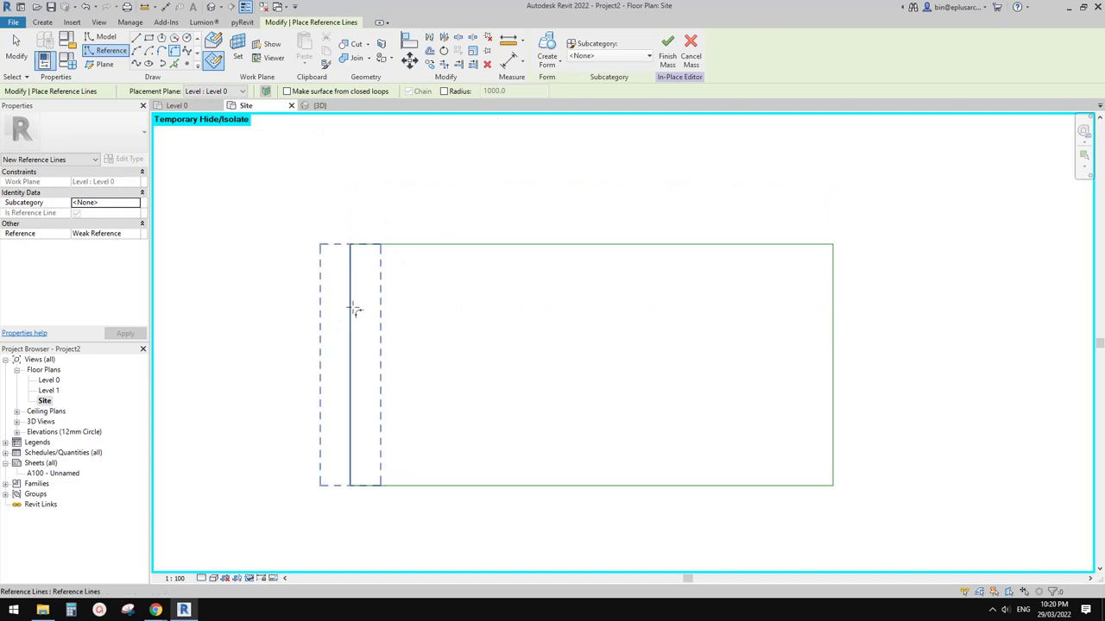
left_click(451, 91)
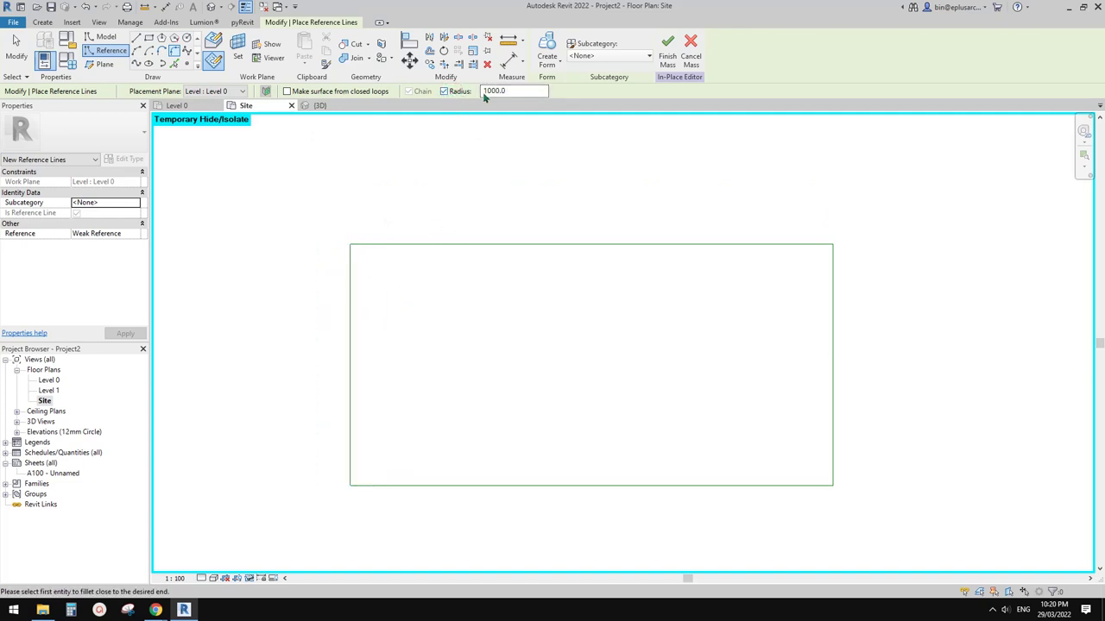
double_click(501, 91)
left_click(417, 244)
left_click(350, 302)
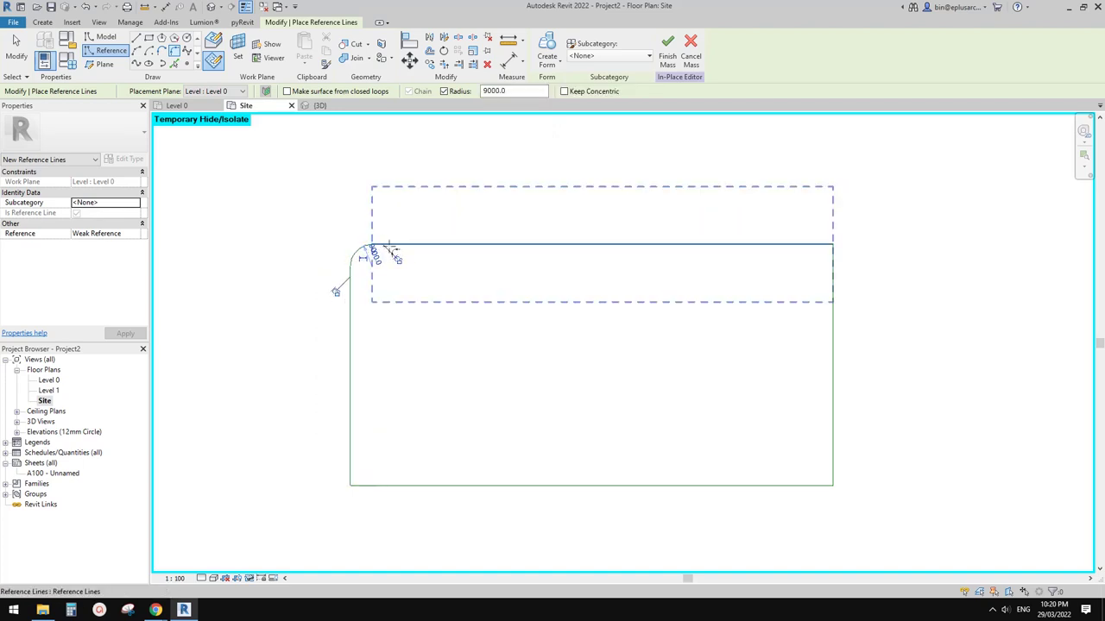
Fillet the remaining three corners of the reference-line rectangle with a 9000 mm radius
left_click(369, 475)
left_click(458, 488)
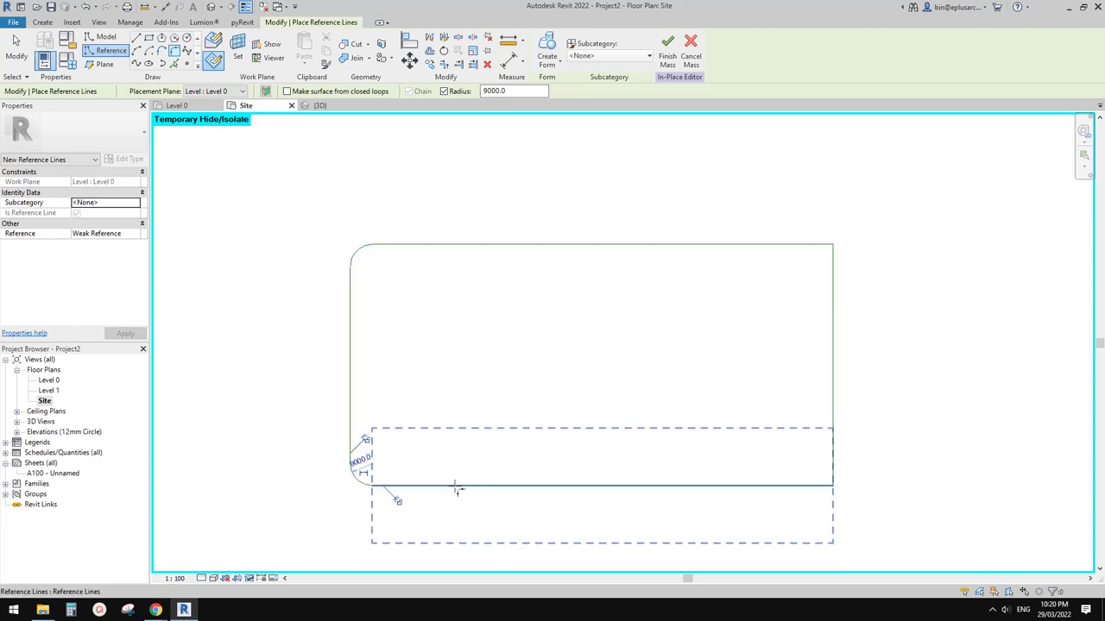
left_click(833, 466)
left_click(804, 246)
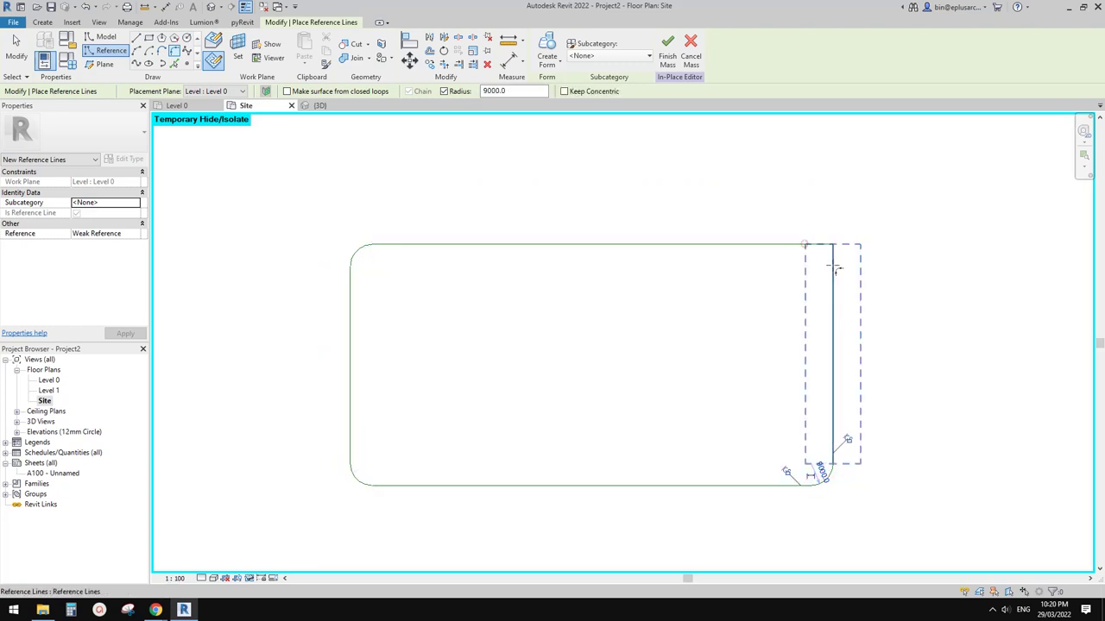
left_click(833, 266)
scroll(670, 305, "down", 1)
middle_click_drag(662, 316, 680, 313)
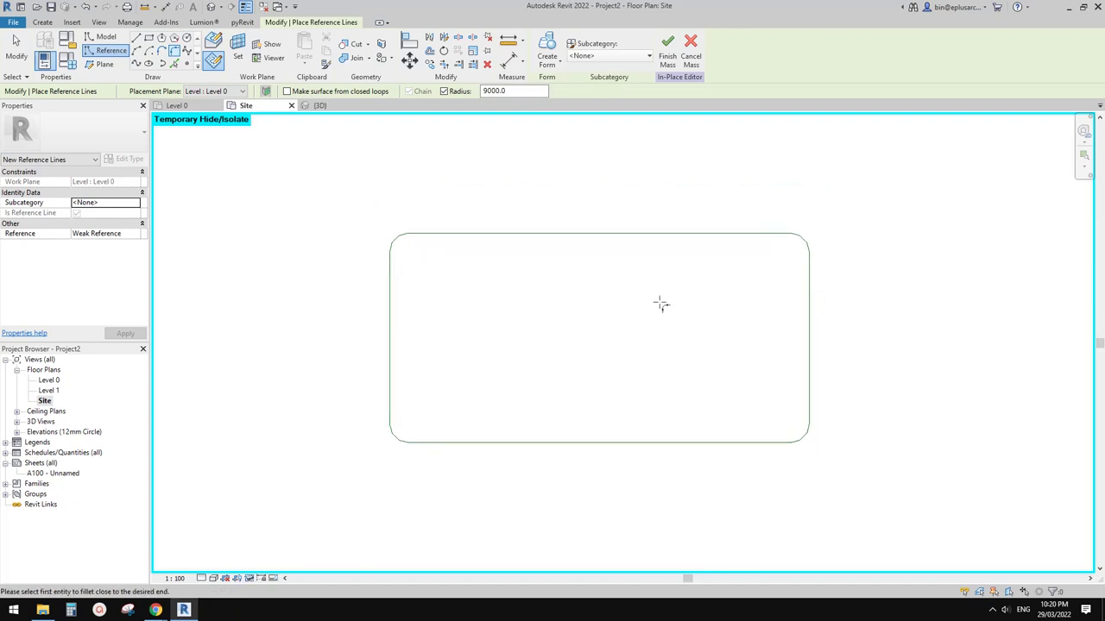
key("Escape")
key("Escape")
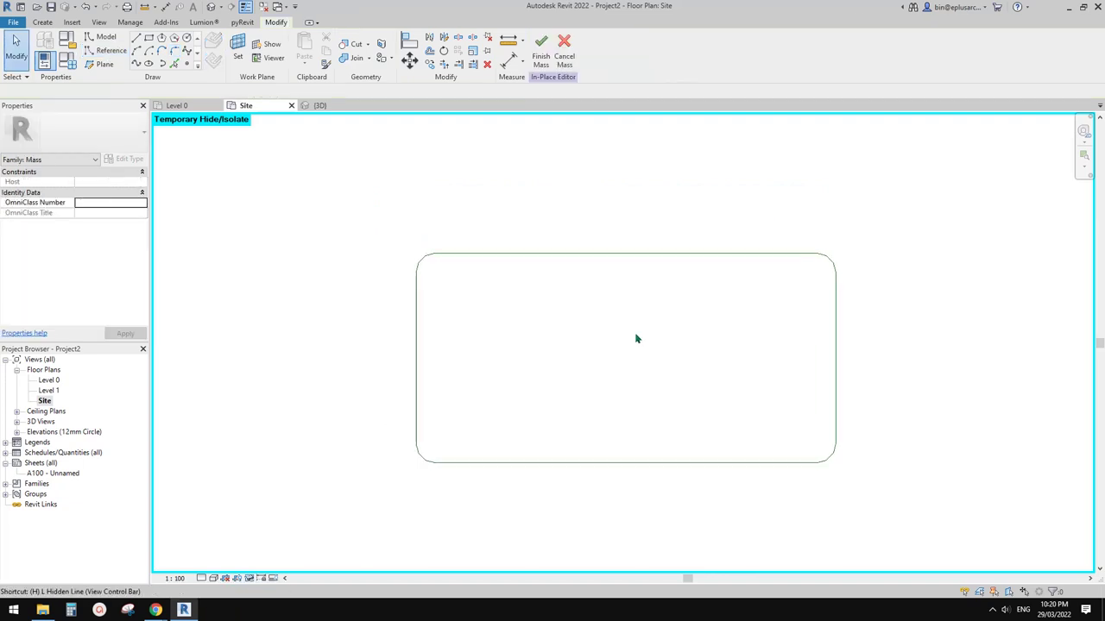
Reset the temporary isolation and examine the rounded outline against the whole form in the Site plan
key("h")
key("r")
mouse_move(578, 339)
middle_mouse_down()
mouse_move(544, 333)
mouse_move(602, 300)
mouse_move(596, 361)
middle_mouse_up()
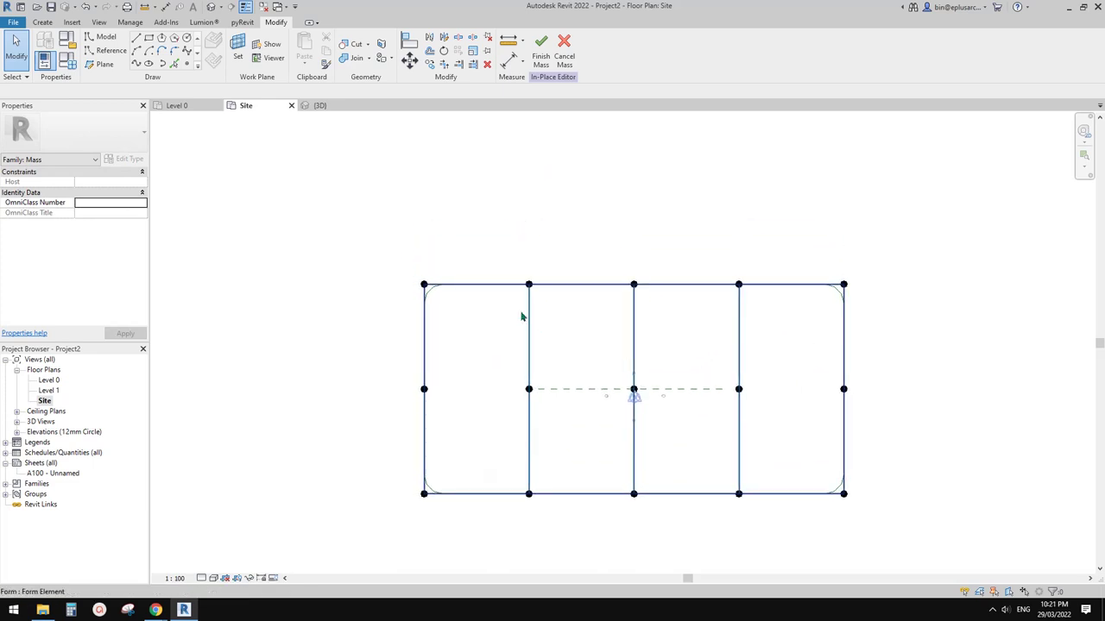
key("Tab")
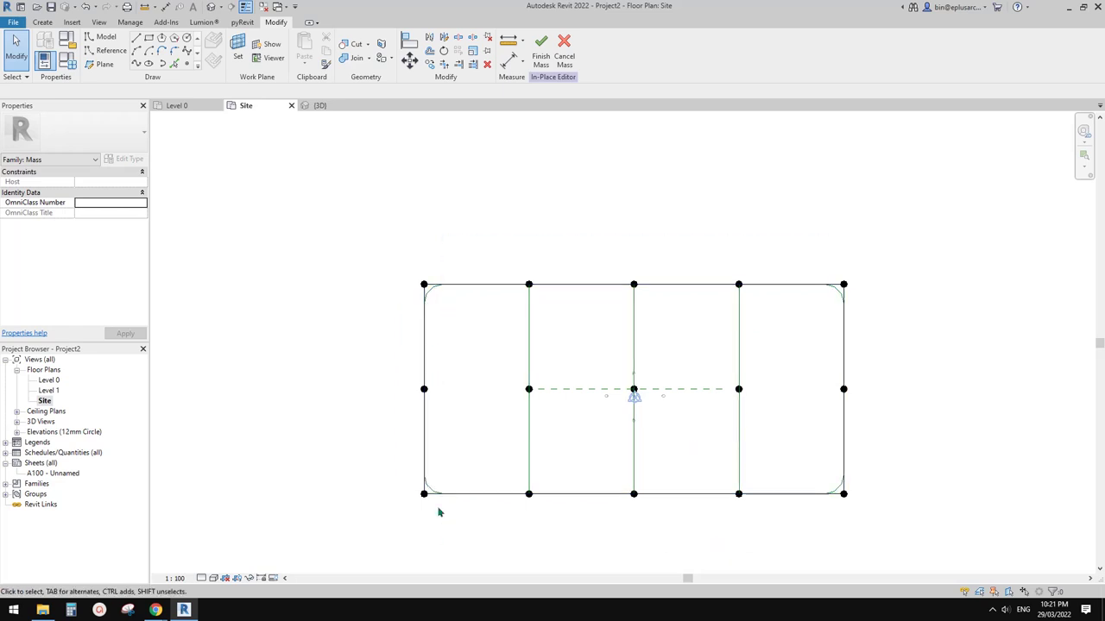
key("Tab")
middle_click_drag(380, 374, 377, 350)
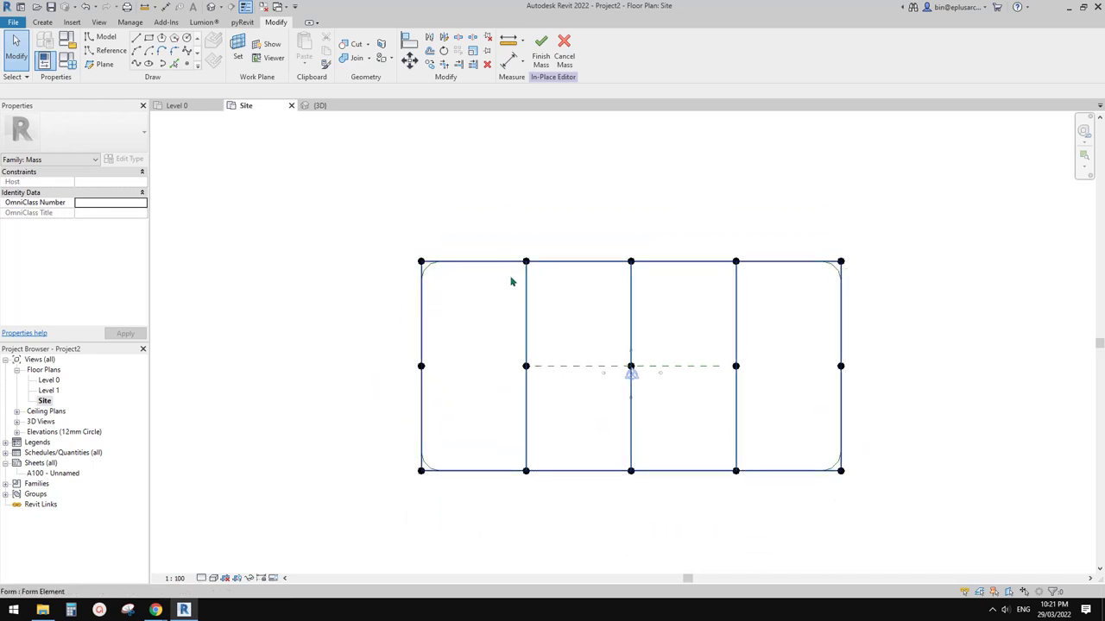
middle_click_drag(556, 285, 560, 289)
key("Tab")
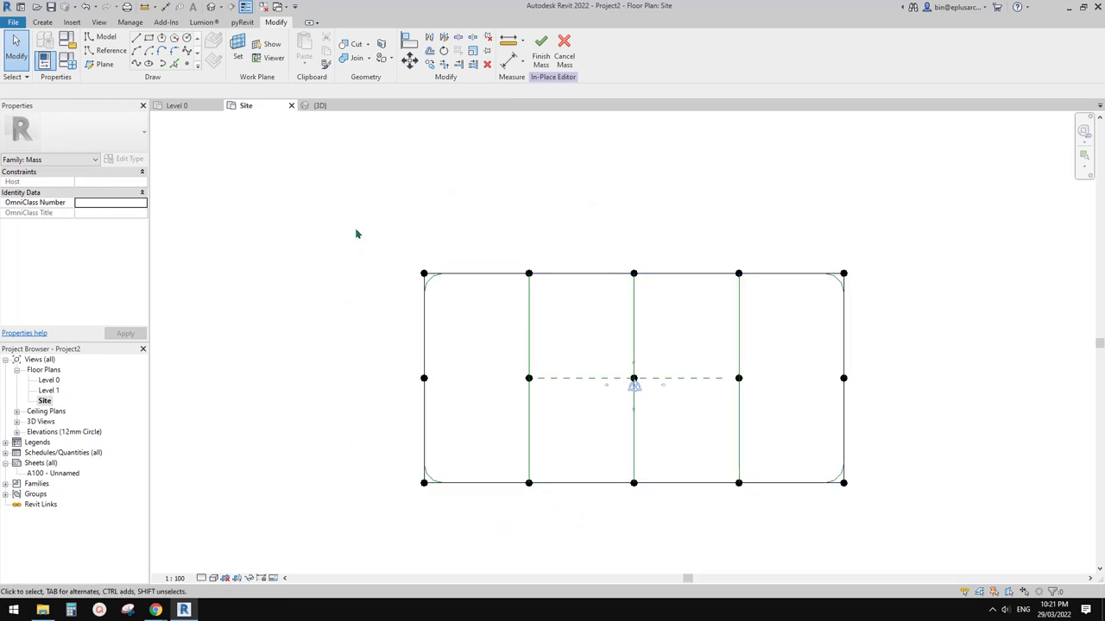
left_click(105, 50)
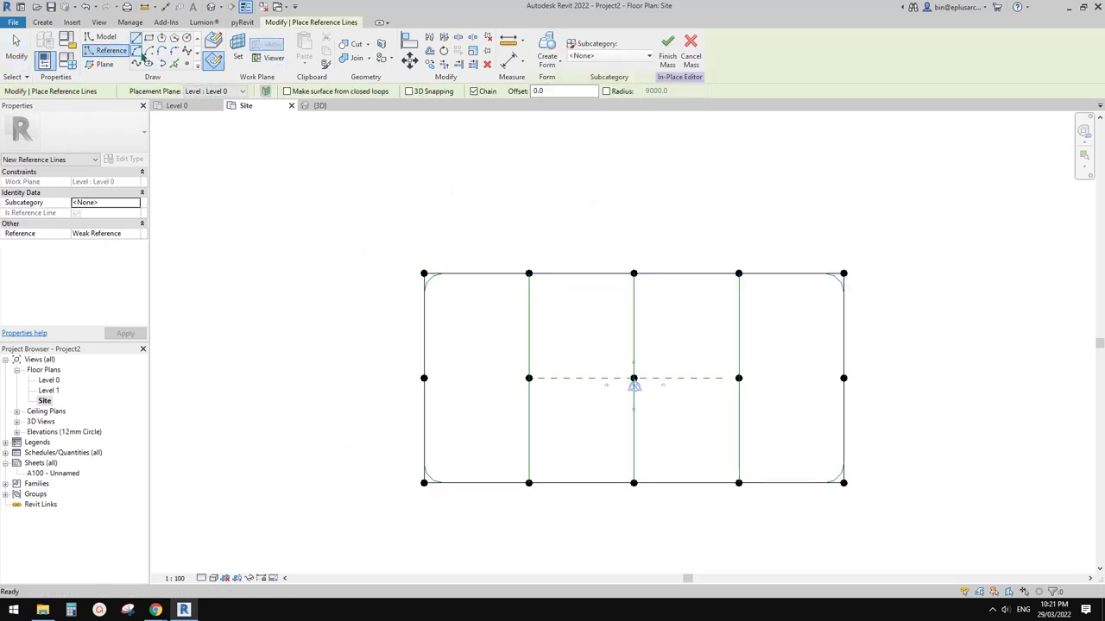
left_click(136, 40)
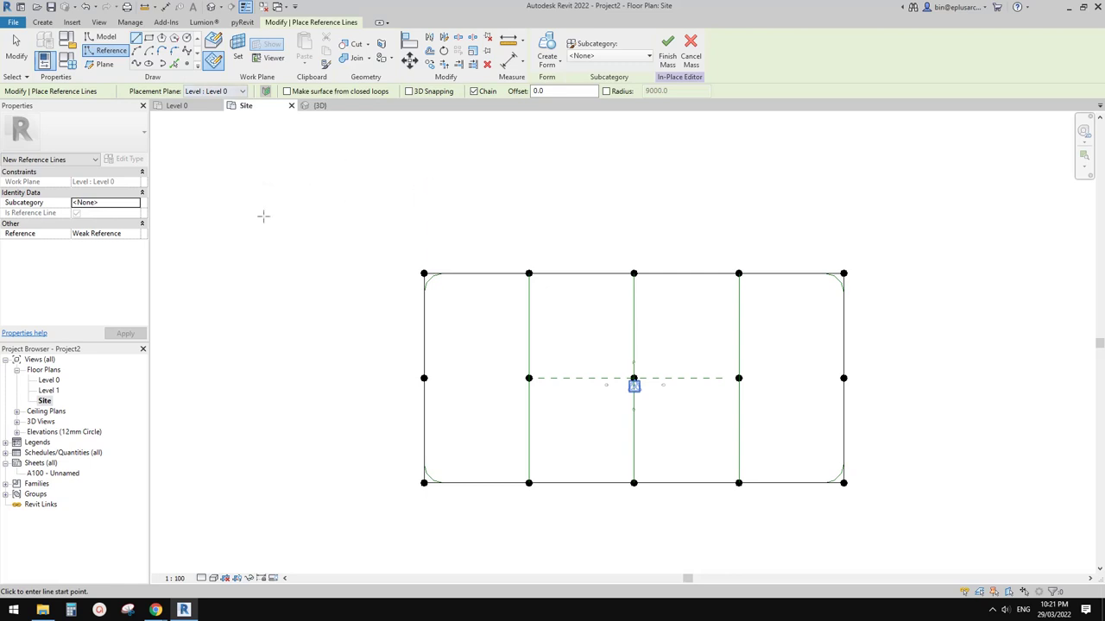
middle_click_drag(618, 310, 622, 323)
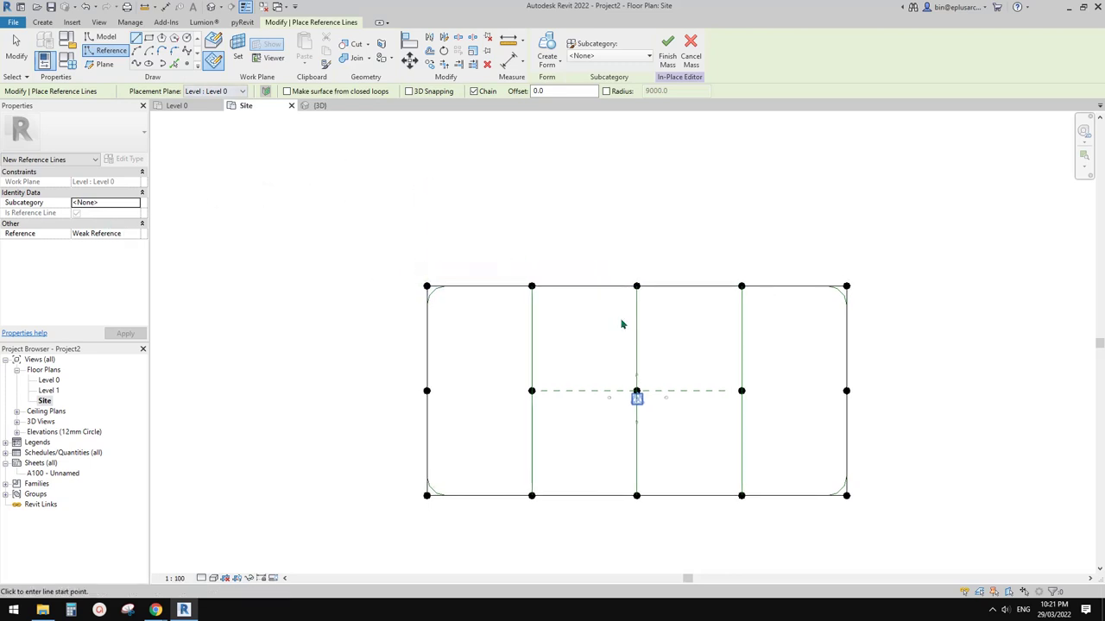
key("Escape")
key("Escape")
Select the rounded rectangle's eight reference lines as a chain and temporarily isolate them
scroll(442, 292, "up", 5)
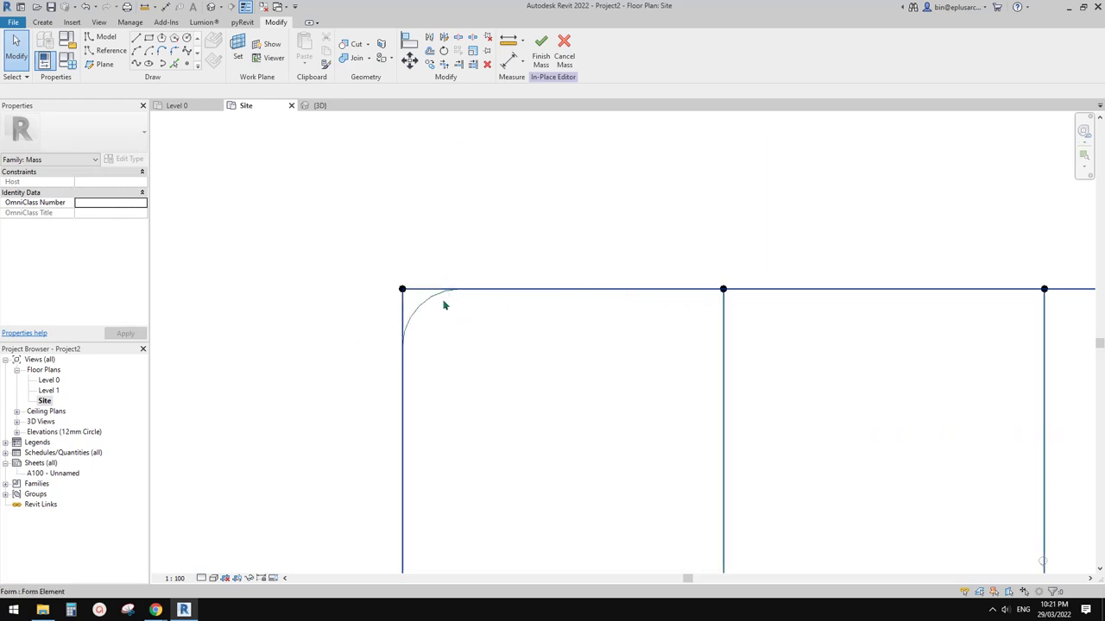
left_click(429, 305)
scroll(429, 302, "down", 5)
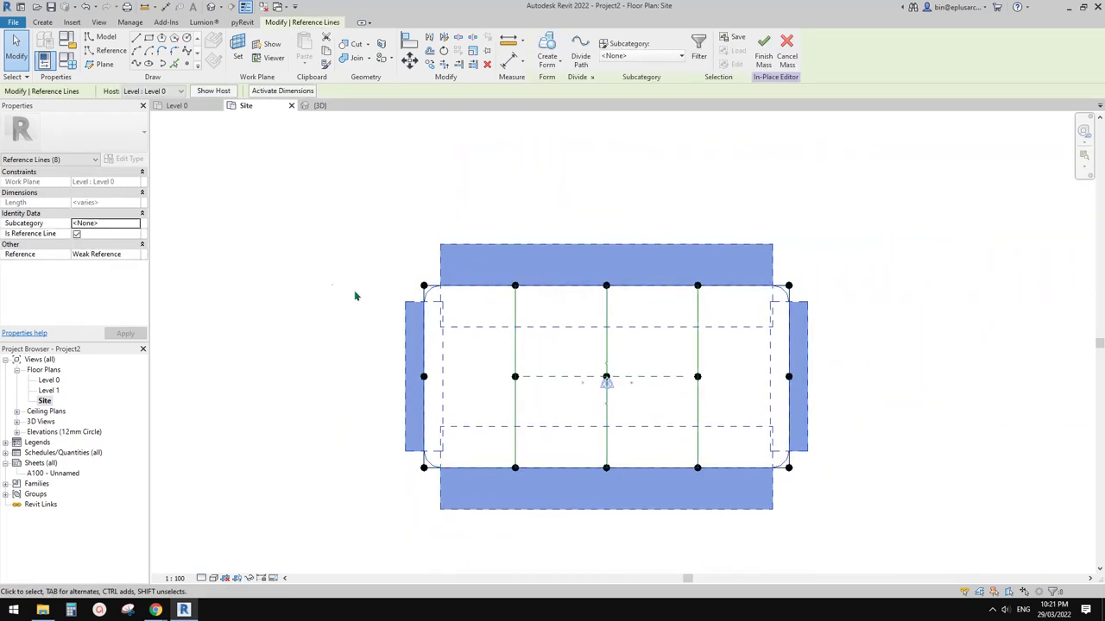
left_click(329, 282)
left_click(429, 297)
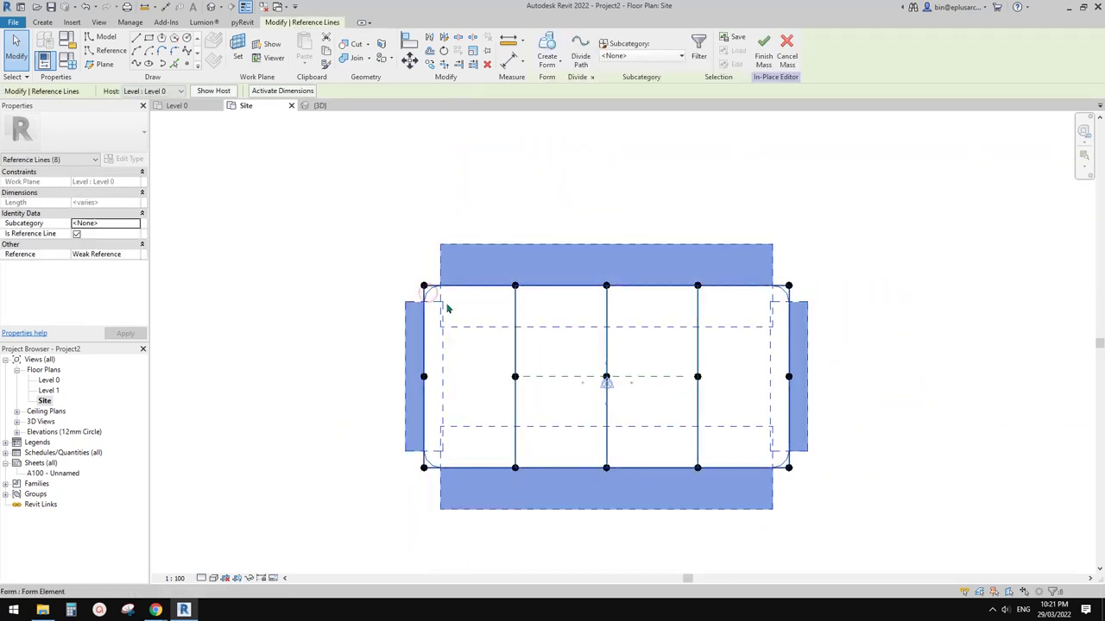
key("i")
key("Escape")
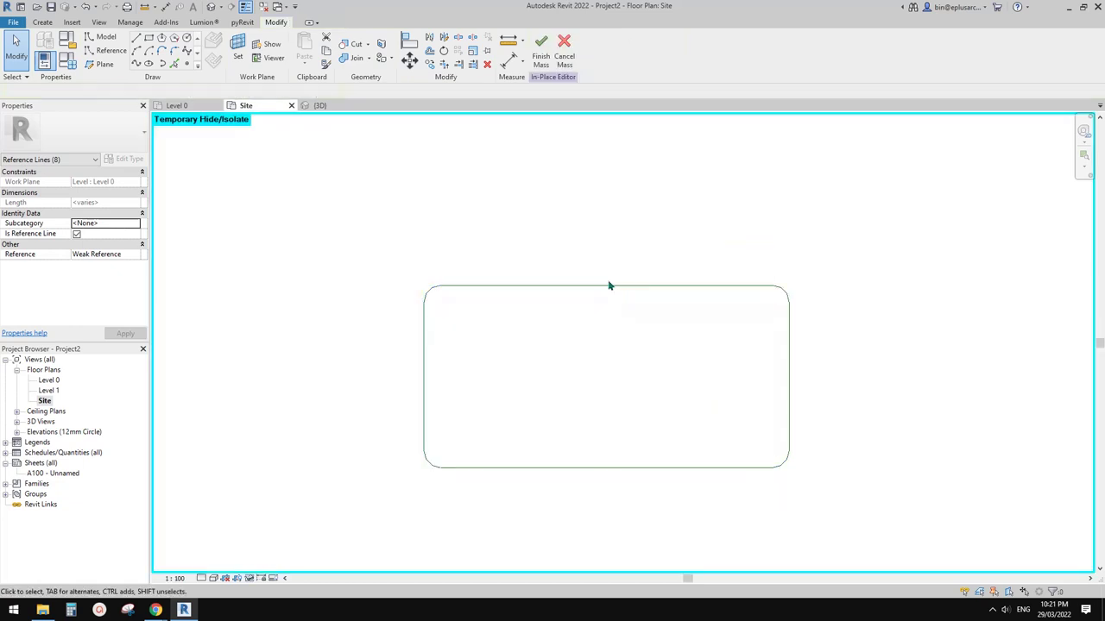
Split the outline's upper edge about 131000 mm from the right side and its lower edge about 136000 mm from the left side
key("s")
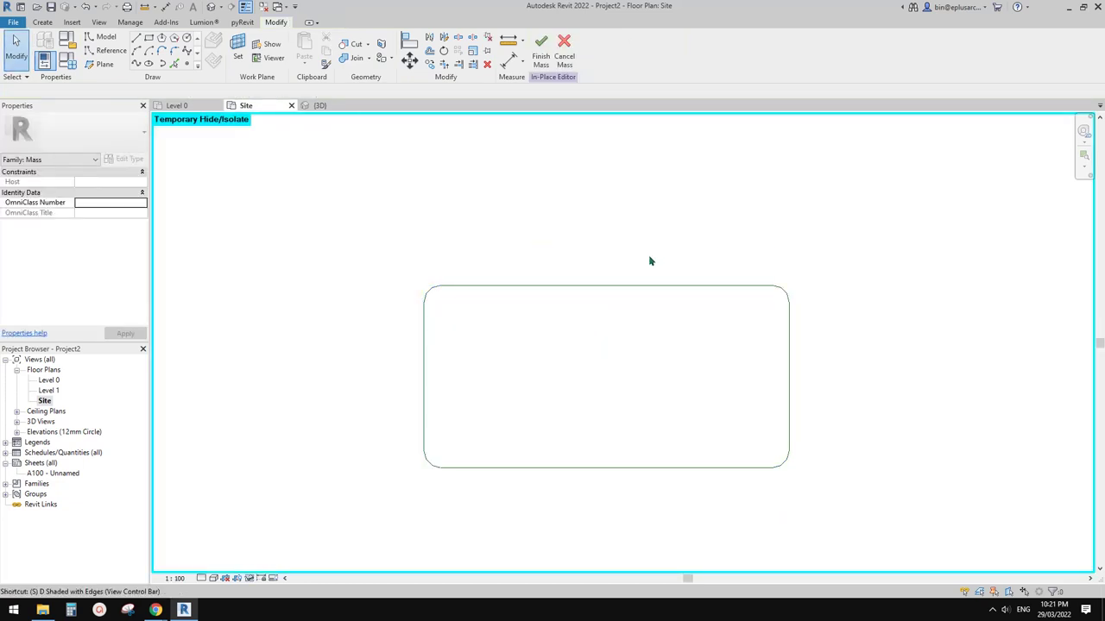
key("l")
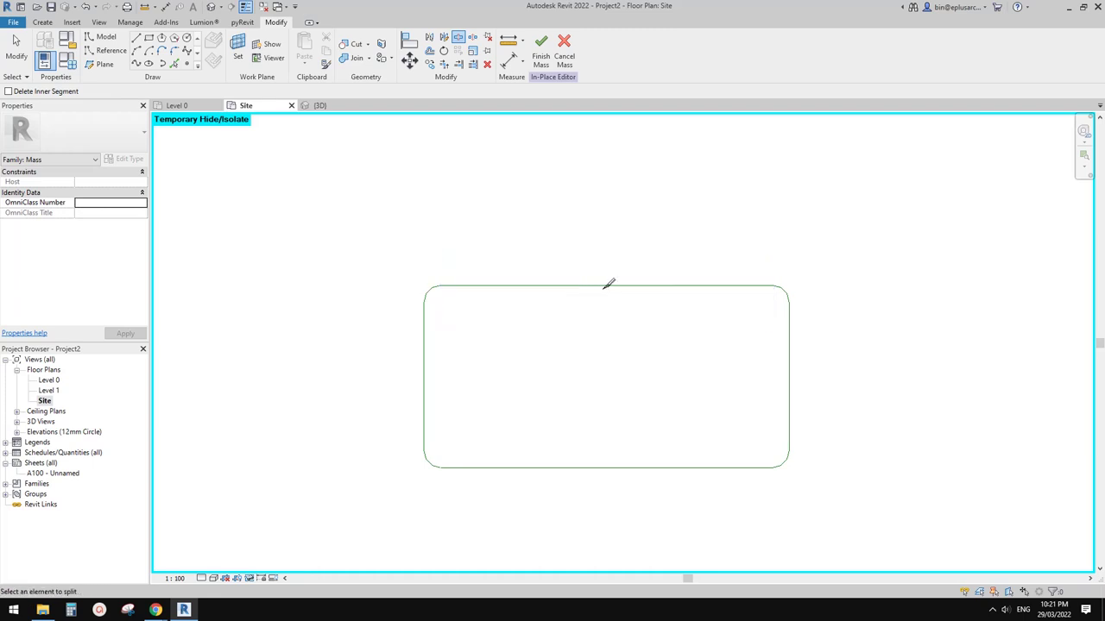
left_click(550, 285)
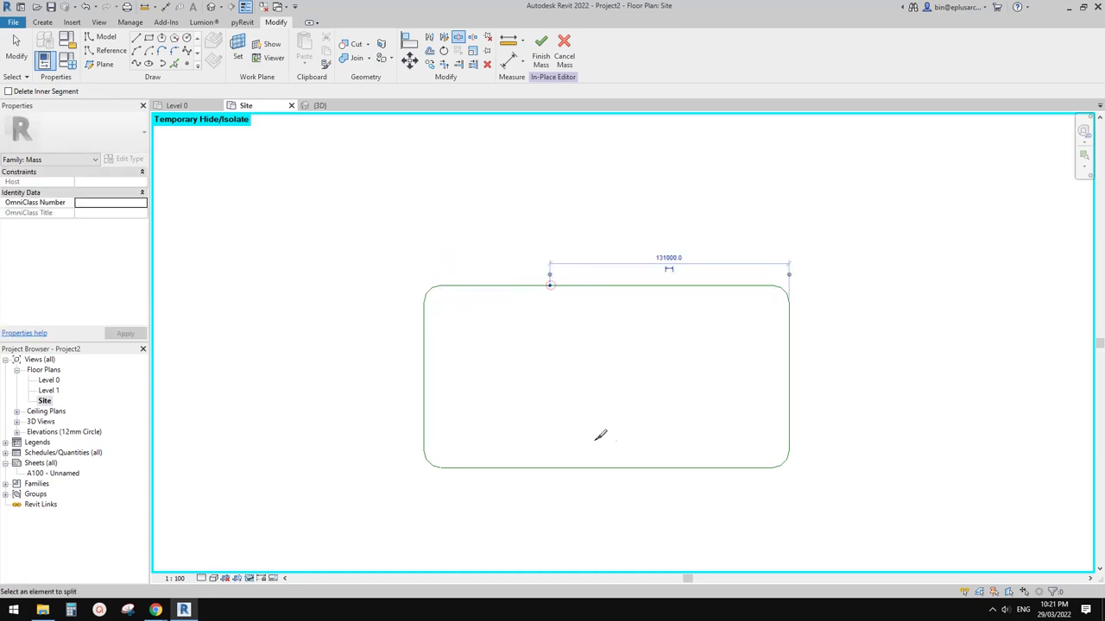
left_click(671, 469)
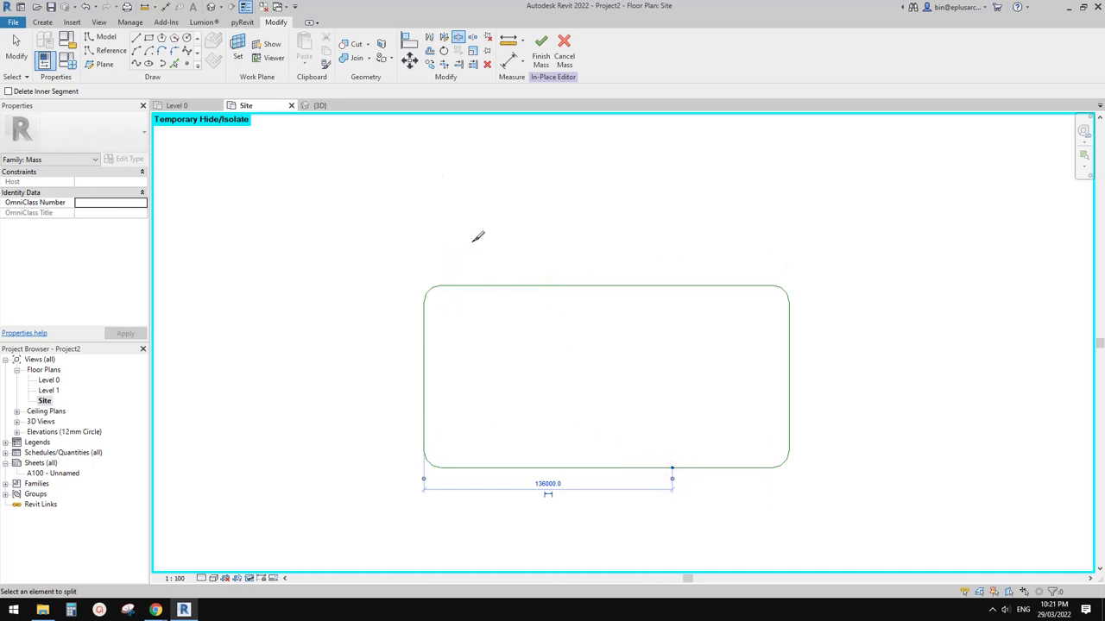
Draw a chain of reference lines around the outline's left side, from the upper split point to the lower one, with a left edge about 144000 mm long
left_click(106, 51)
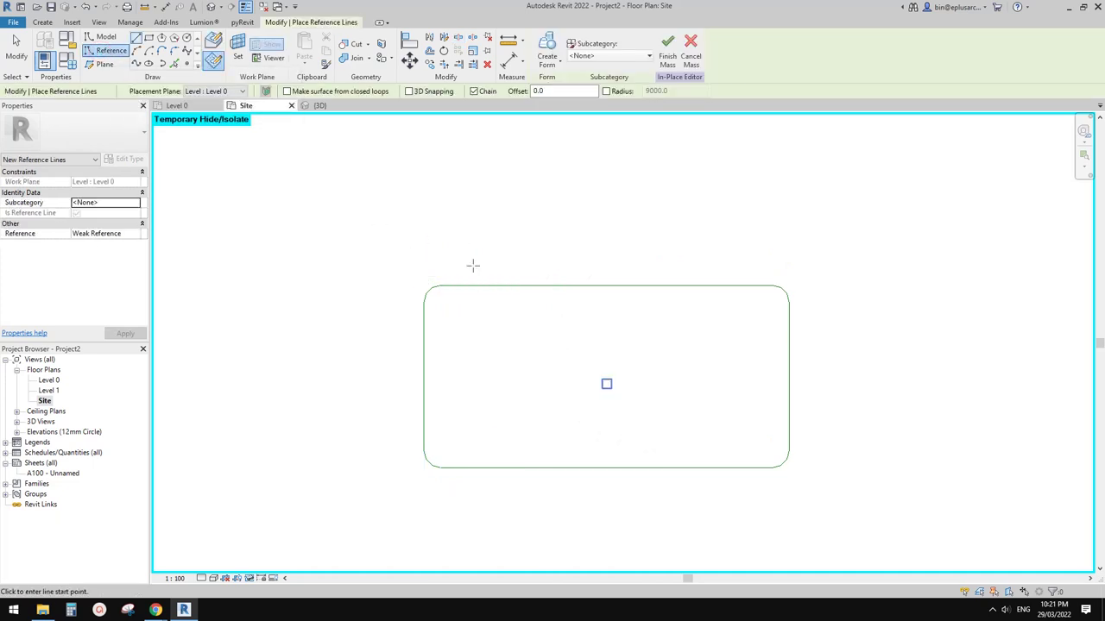
middle_click_drag(389, 227, 404, 236)
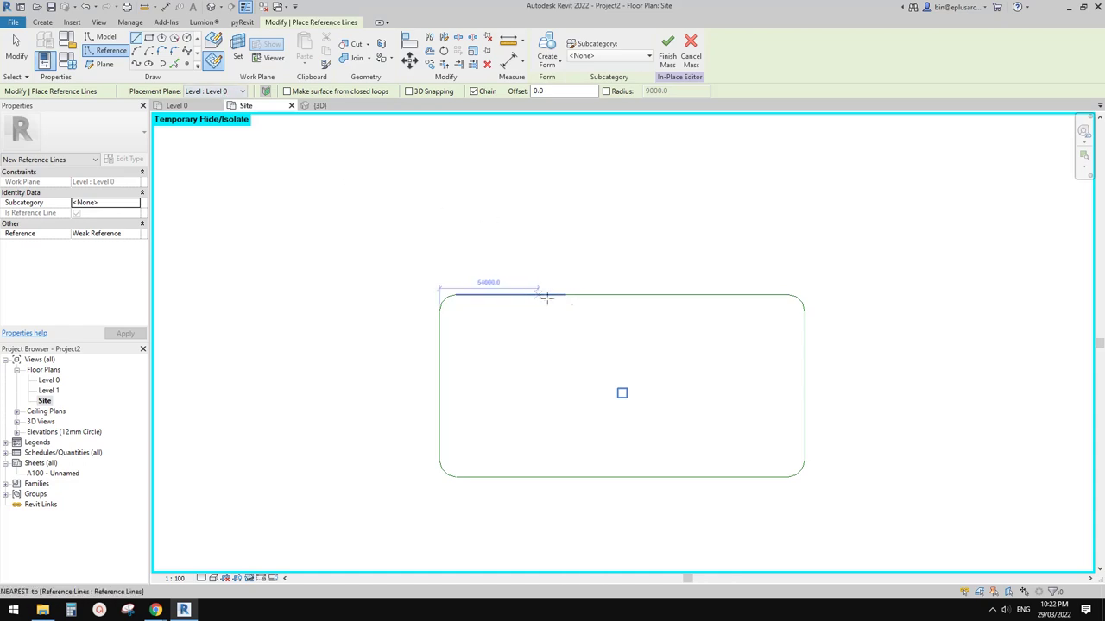
left_click(562, 296)
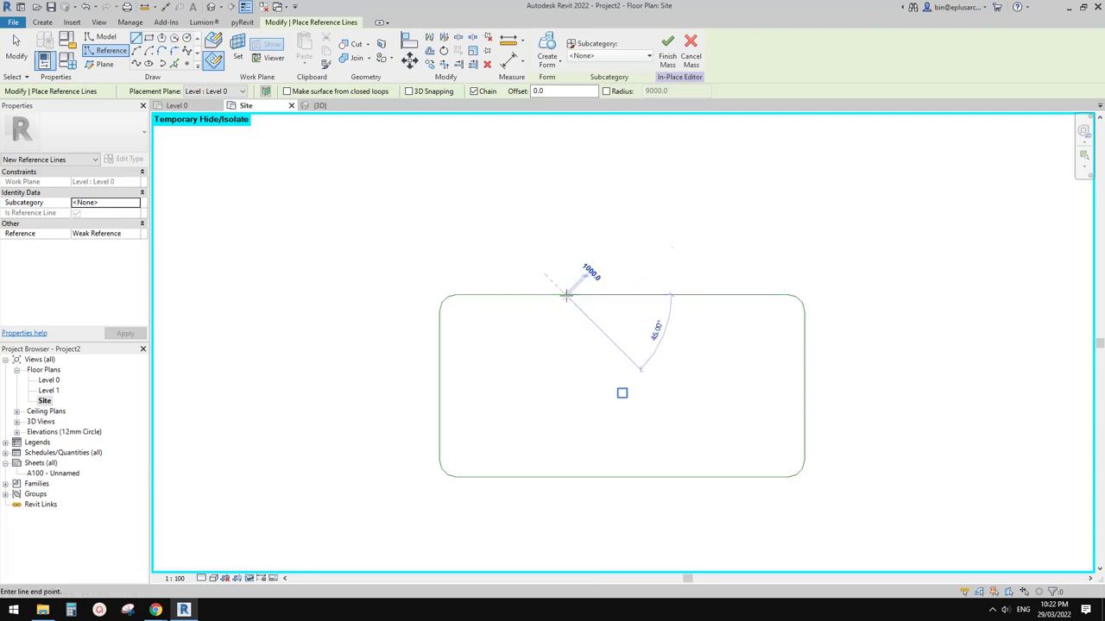
left_click(541, 248)
left_click(381, 261)
left_click(390, 522)
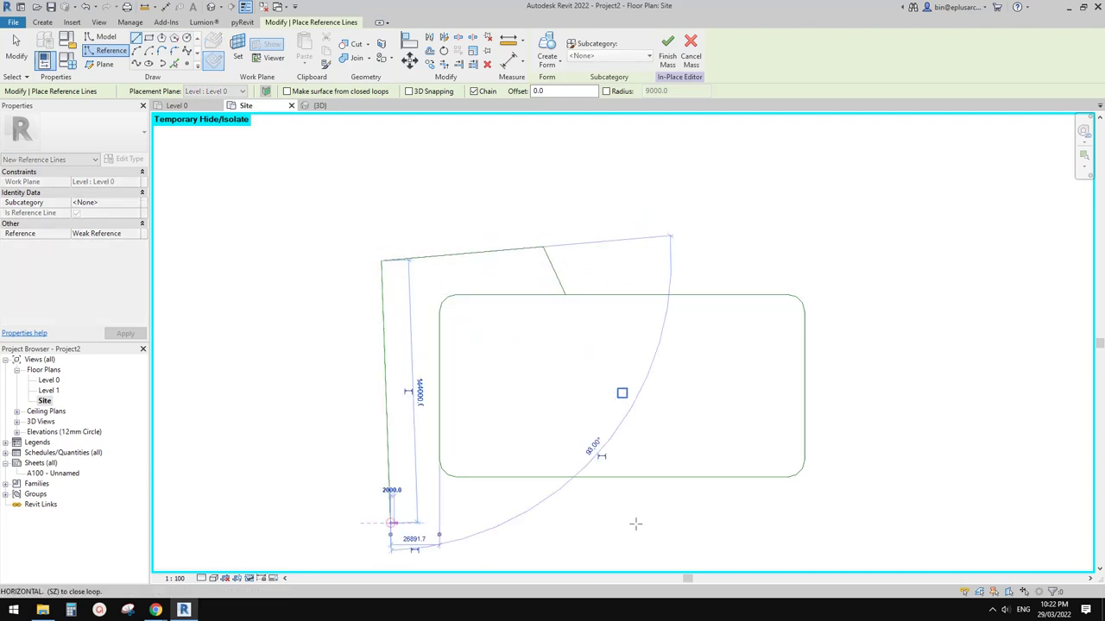
left_click(717, 524)
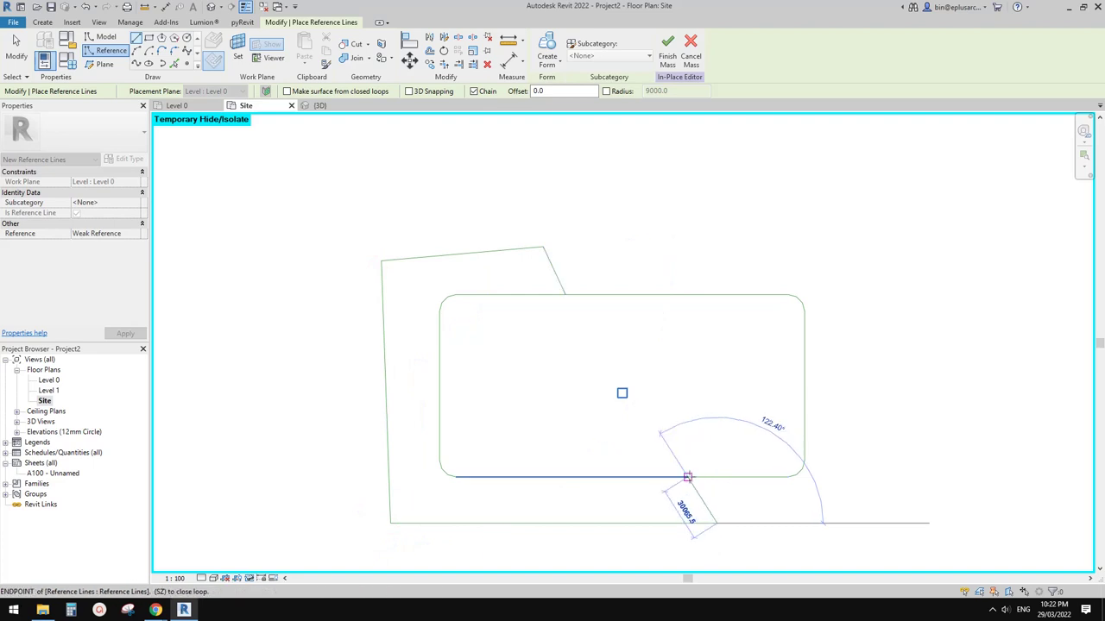
key("s")
key("z")
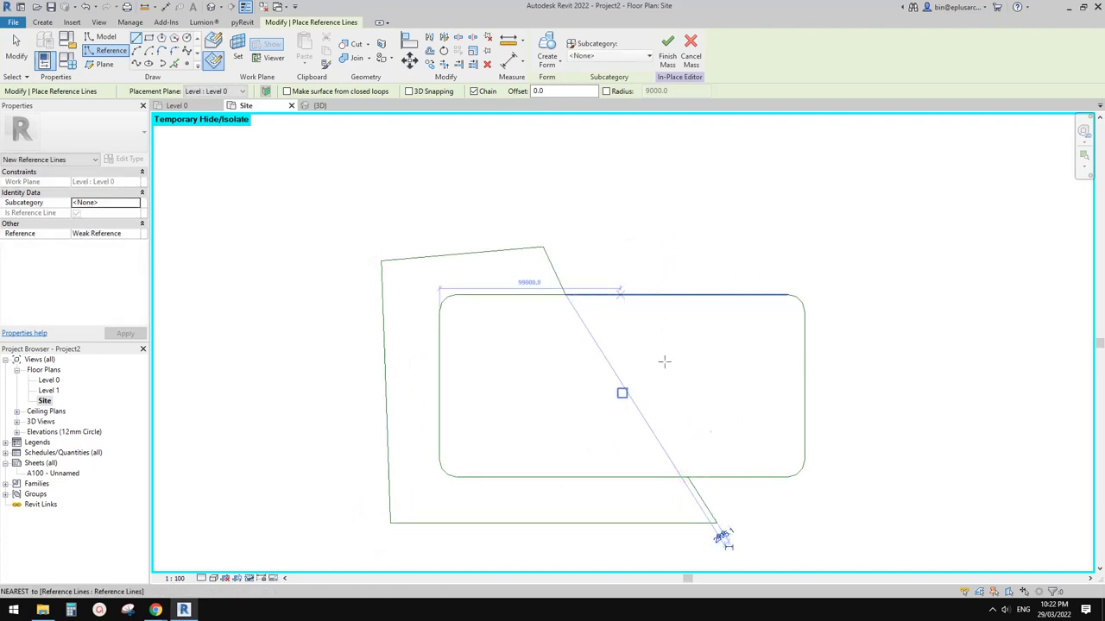
Continue the outer boundary with reference lines around the right side, about 157000 mm tall, back to the upper slanted line's outer end
left_click(716, 524)
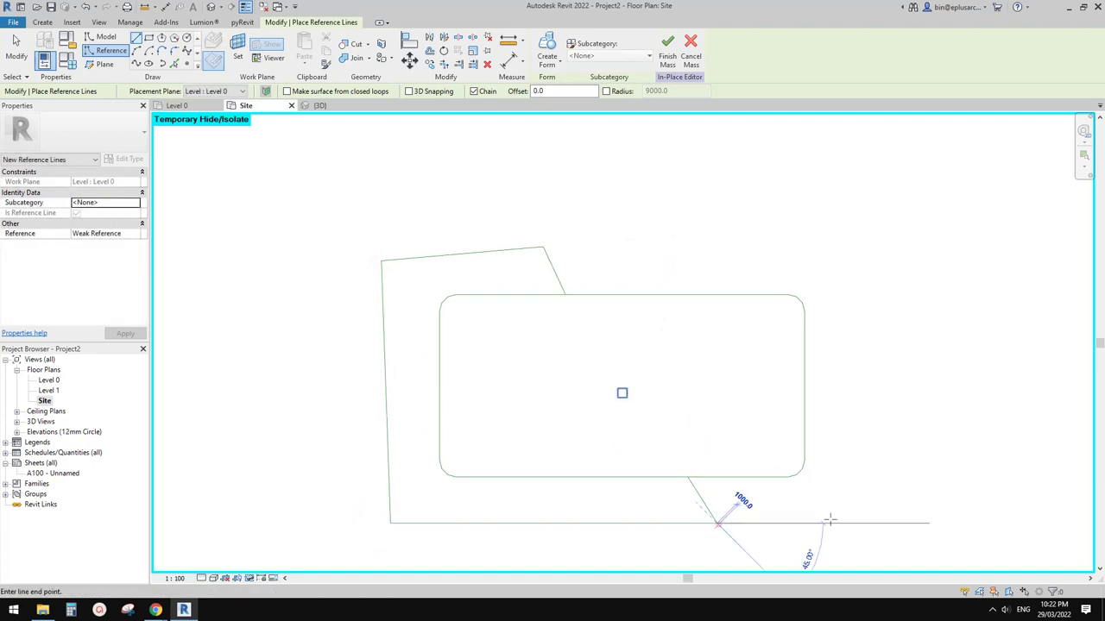
left_click(893, 521)
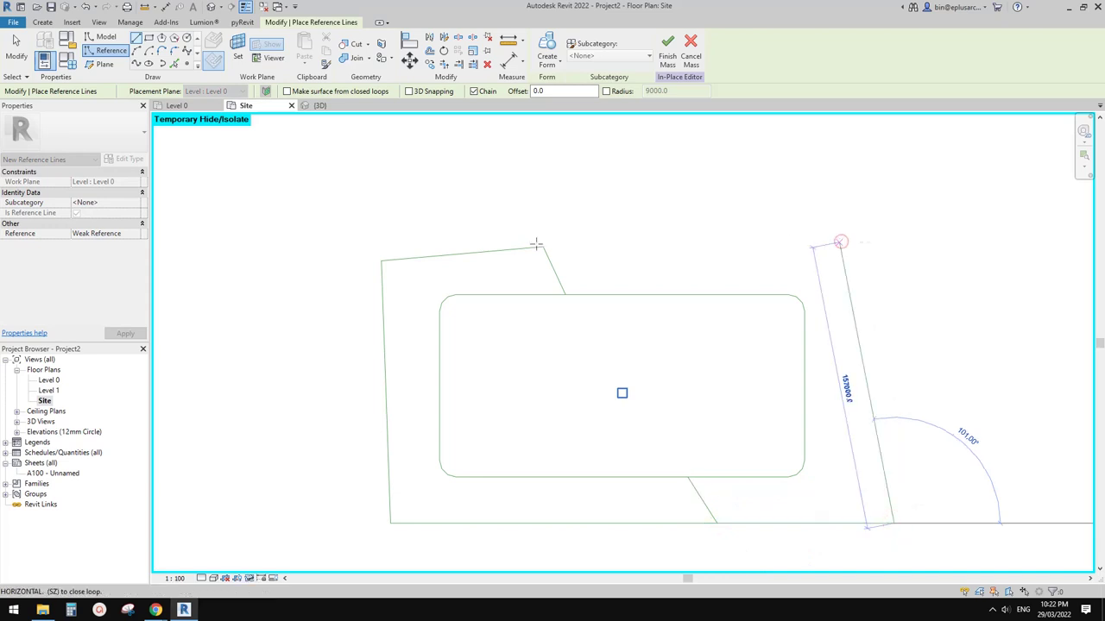
left_click(840, 243)
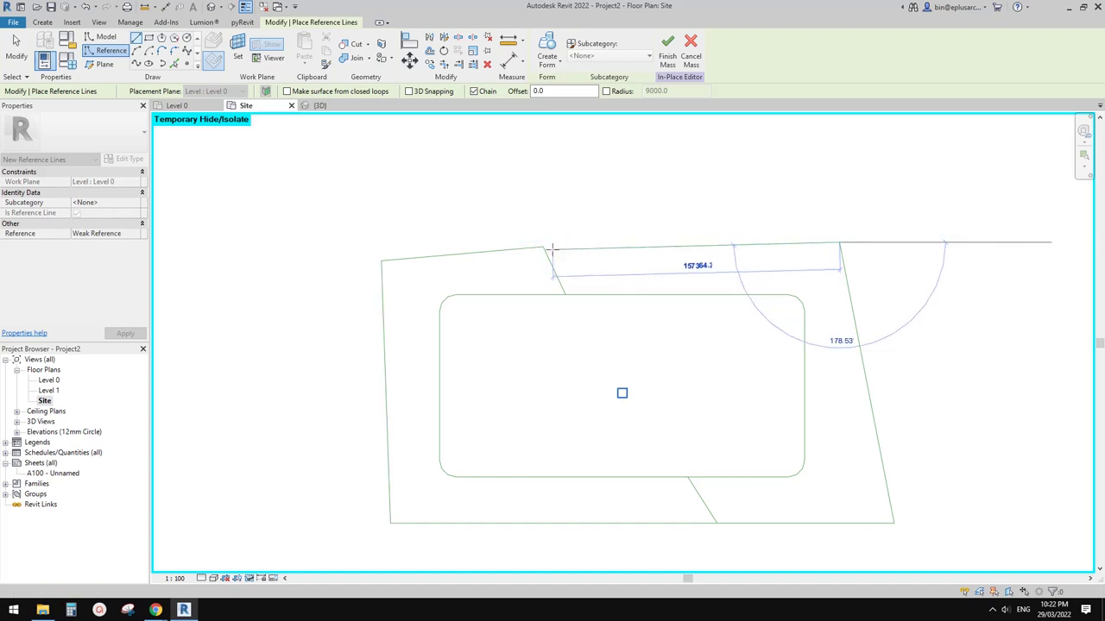
left_click(543, 246)
key("Escape")
key("Escape")
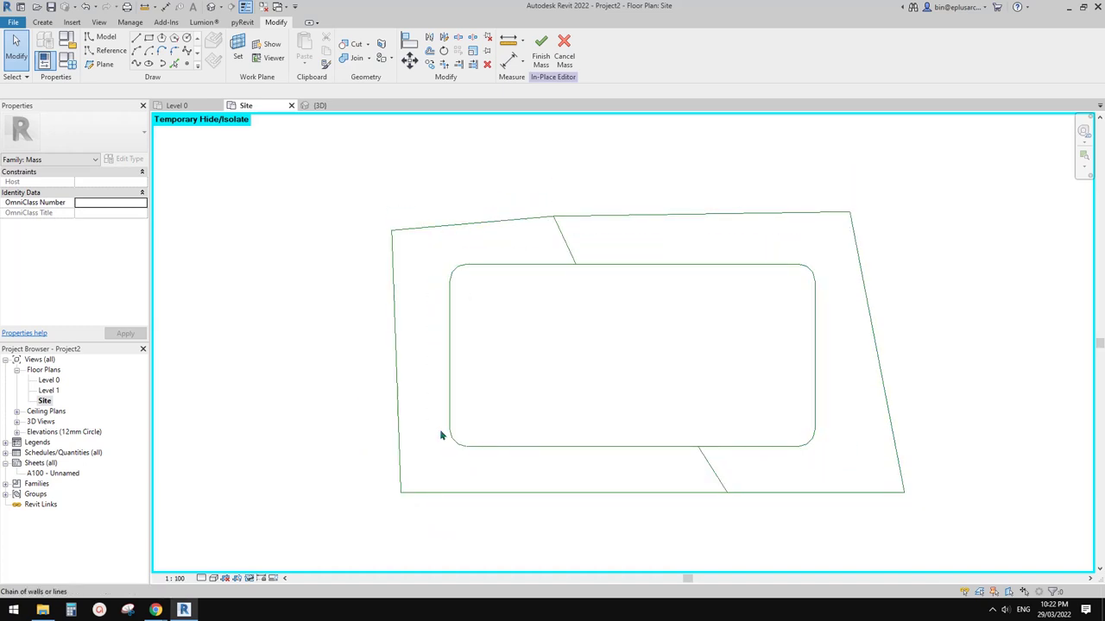
Create an extruded void form from the closed left-hand loop of ten reference lines
left_click(572, 259)
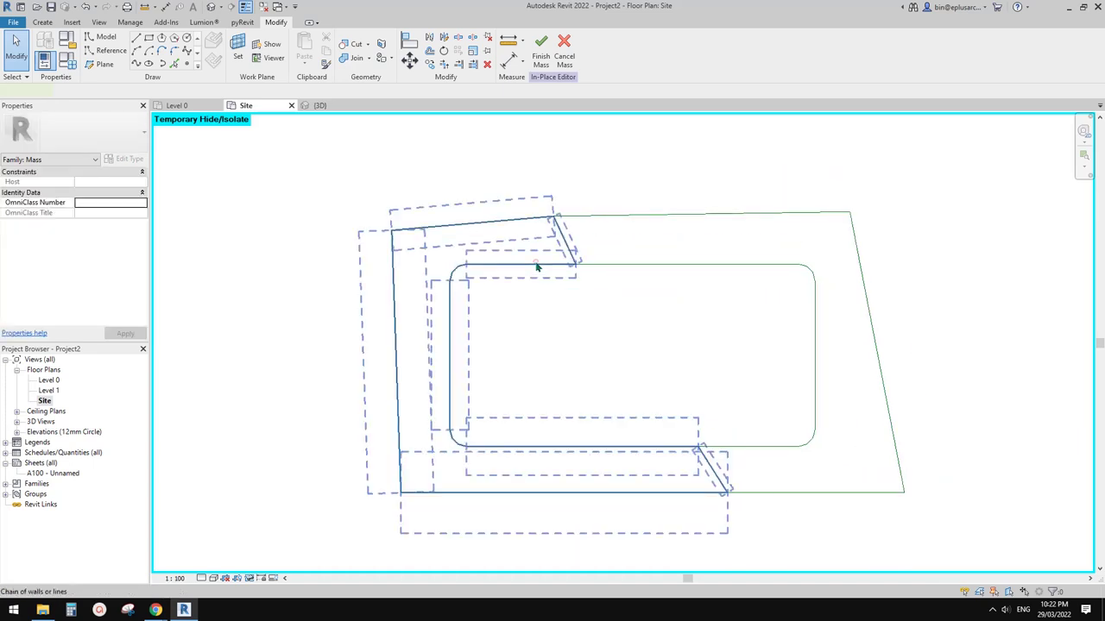
left_click(536, 267)
left_click(759, 144)
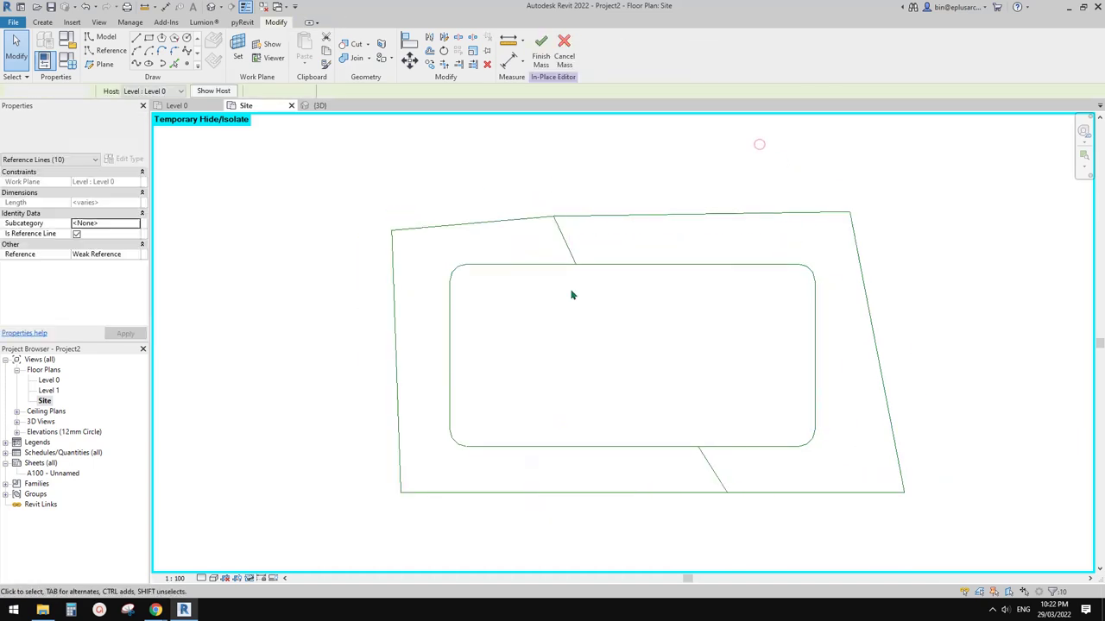
left_click(491, 269)
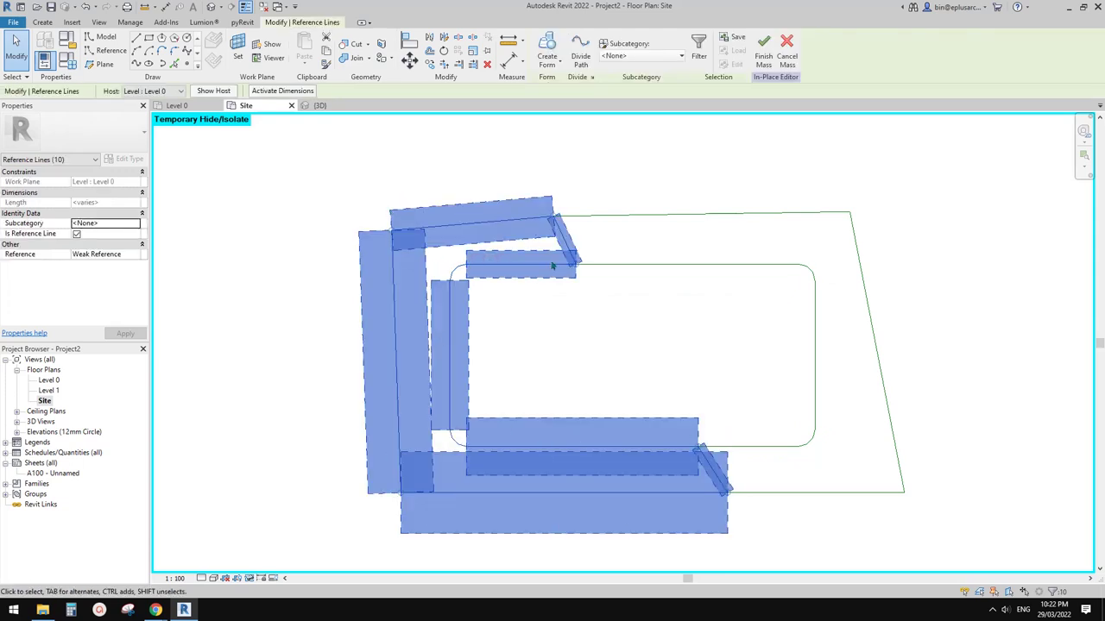
left_click(547, 62)
left_click(566, 105)
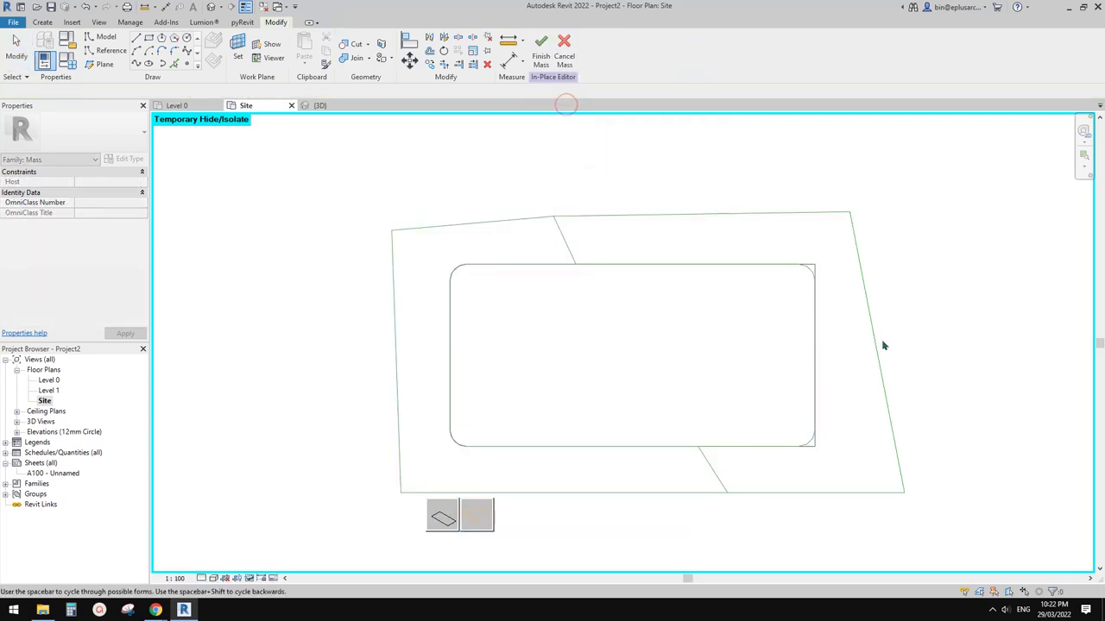
left_click(442, 521)
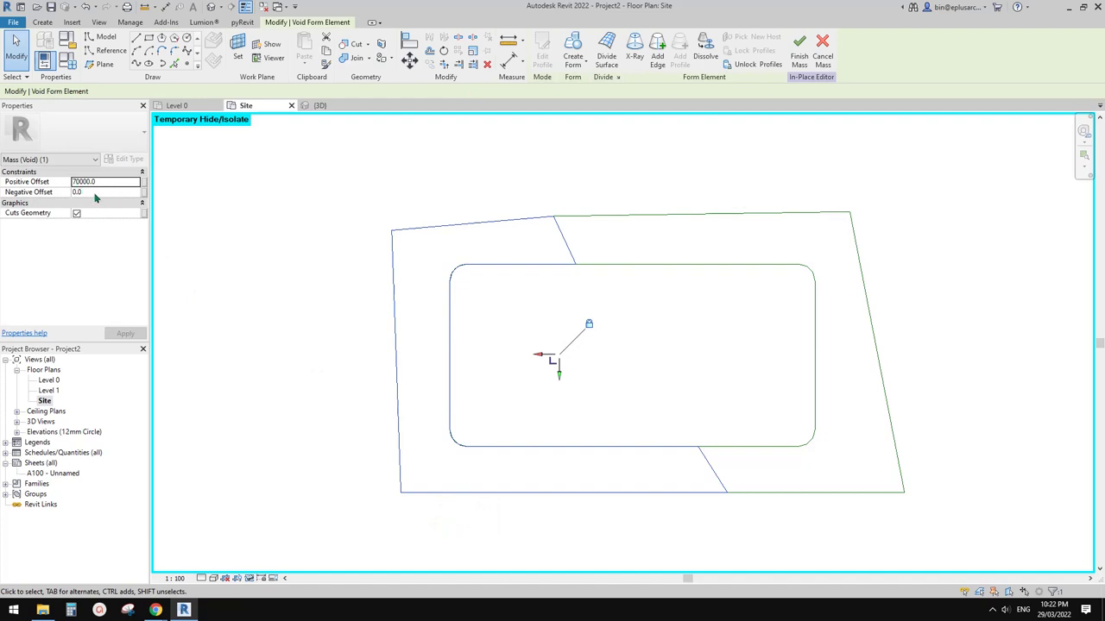
Set the left-hand void form's negative offset to 50000
left_click(115, 192)
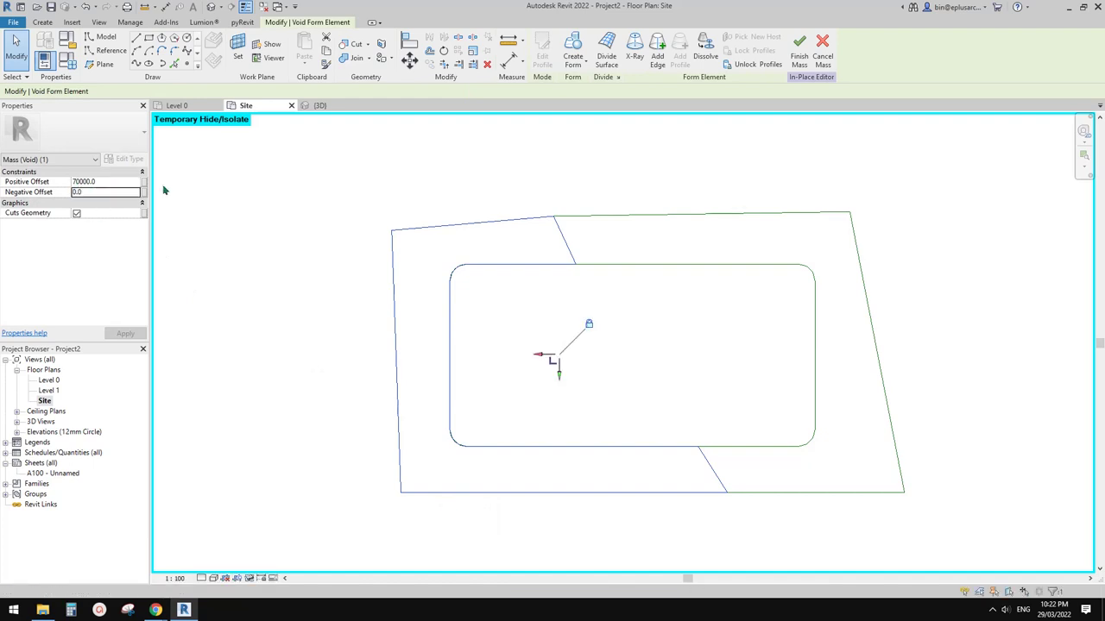
double_click(110, 191)
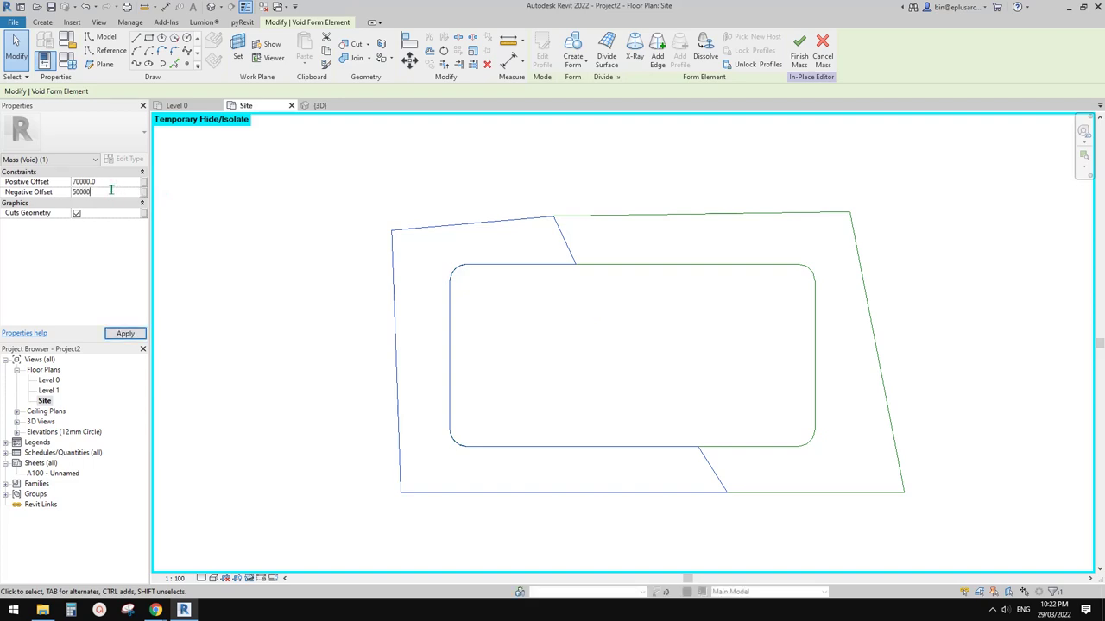
middle_click_drag(503, 185, 506, 184)
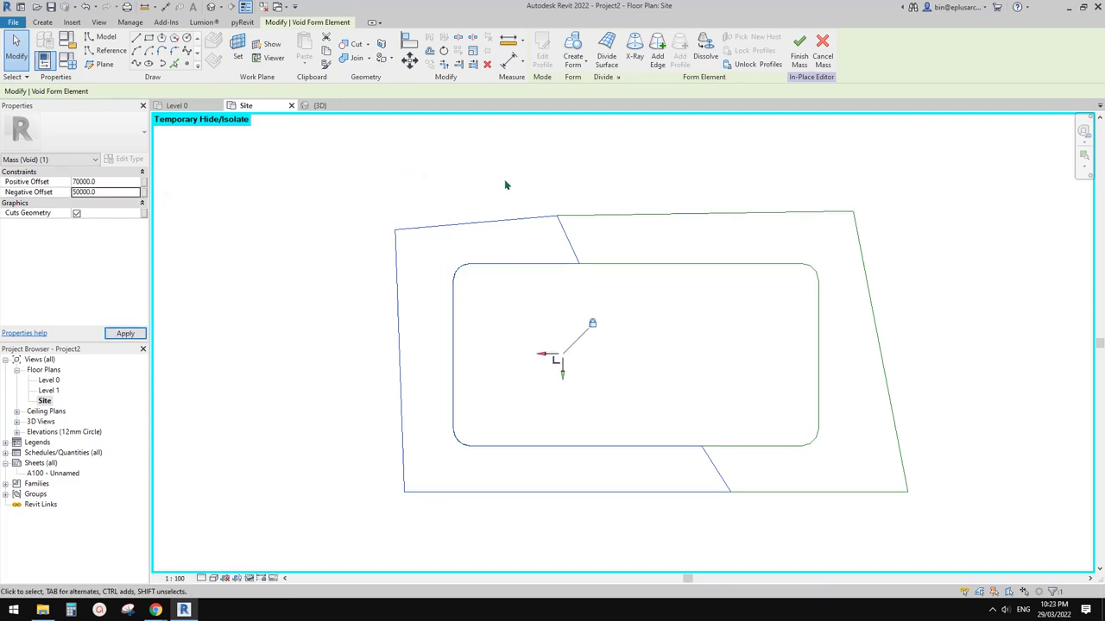
Create an extruded void form from the closed right-hand loop of reference lines and set its negative offset to 50000
key("Tab")
left_click(817, 324)
left_click(973, 320)
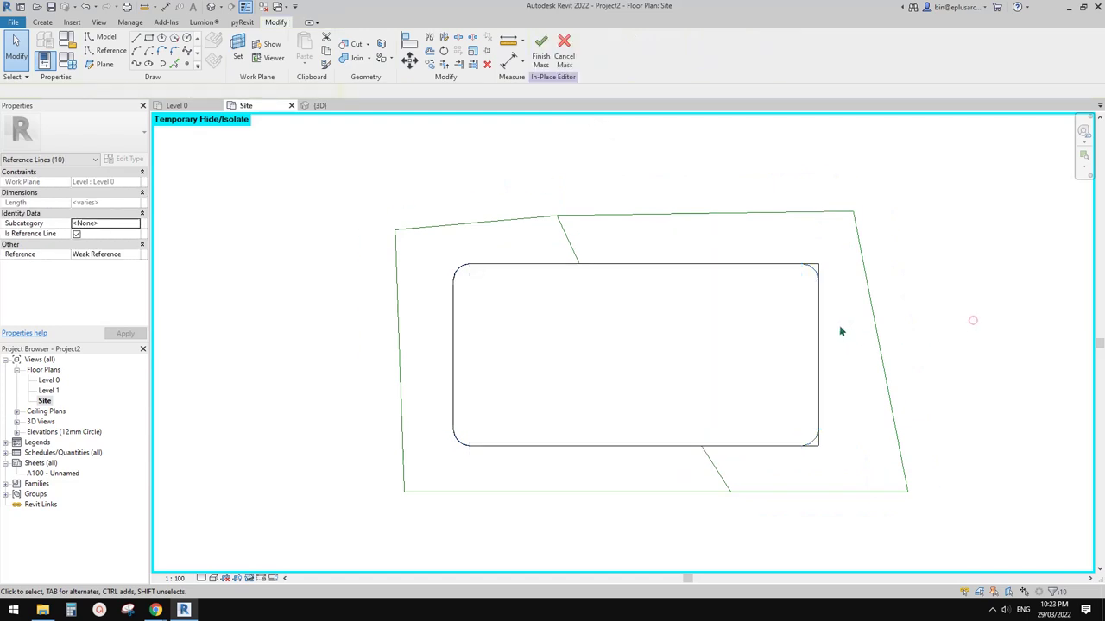
key("Tab")
left_click(822, 327)
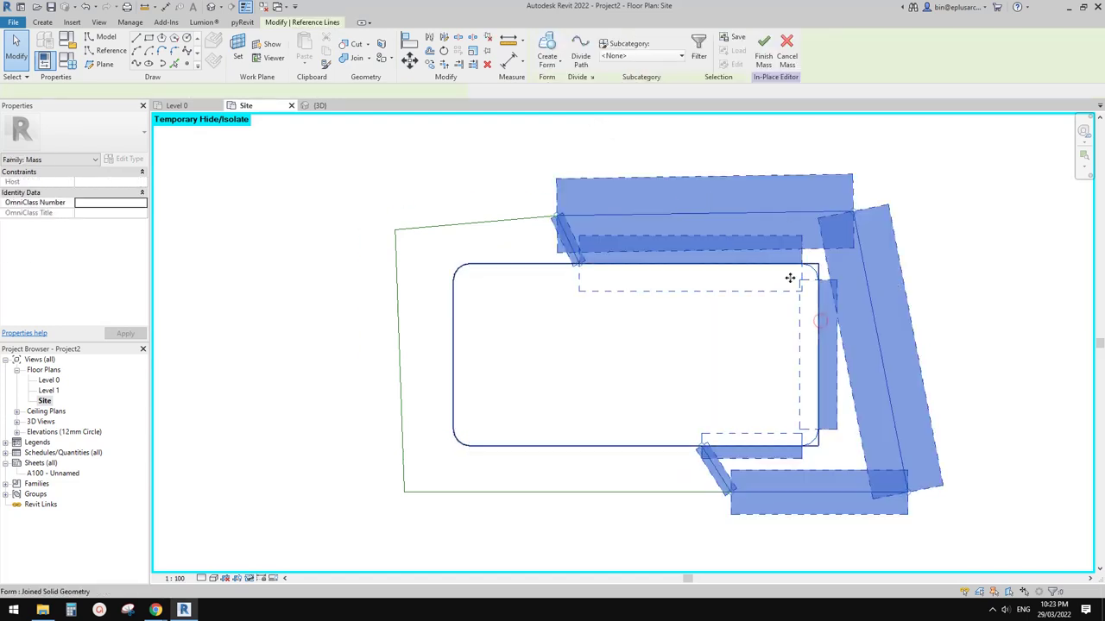
left_click(547, 56)
left_click(564, 109)
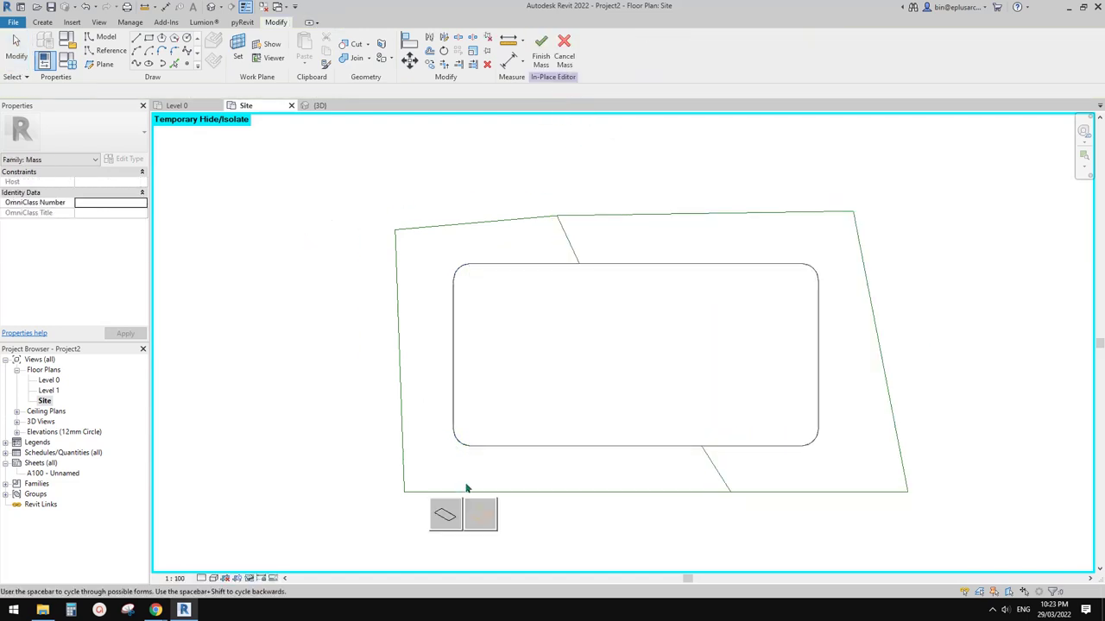
left_click(450, 518)
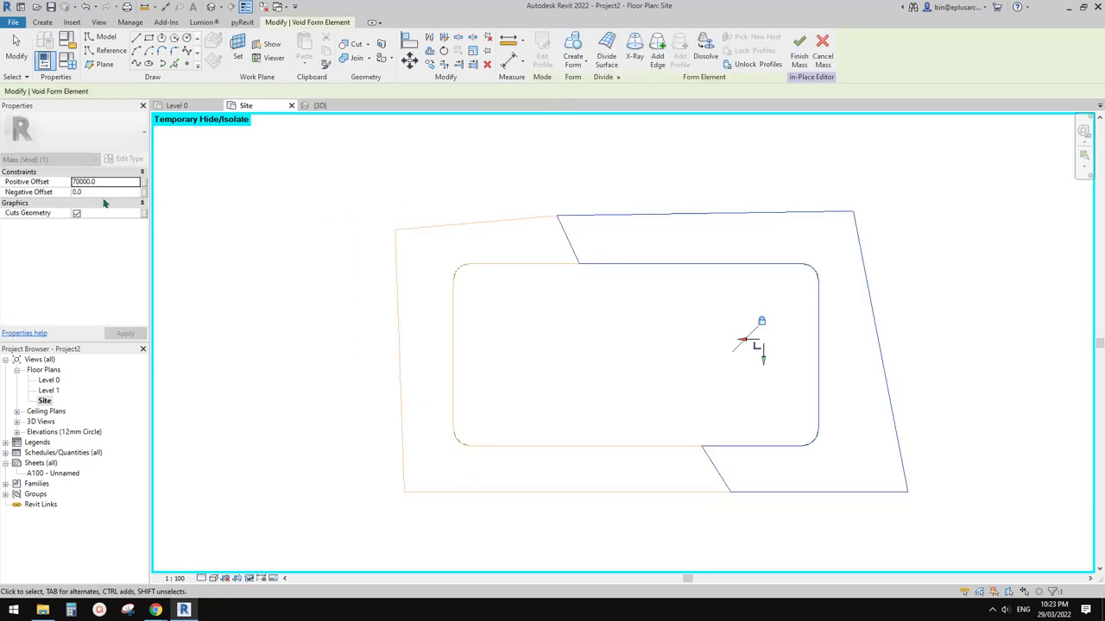
left_click(104, 192)
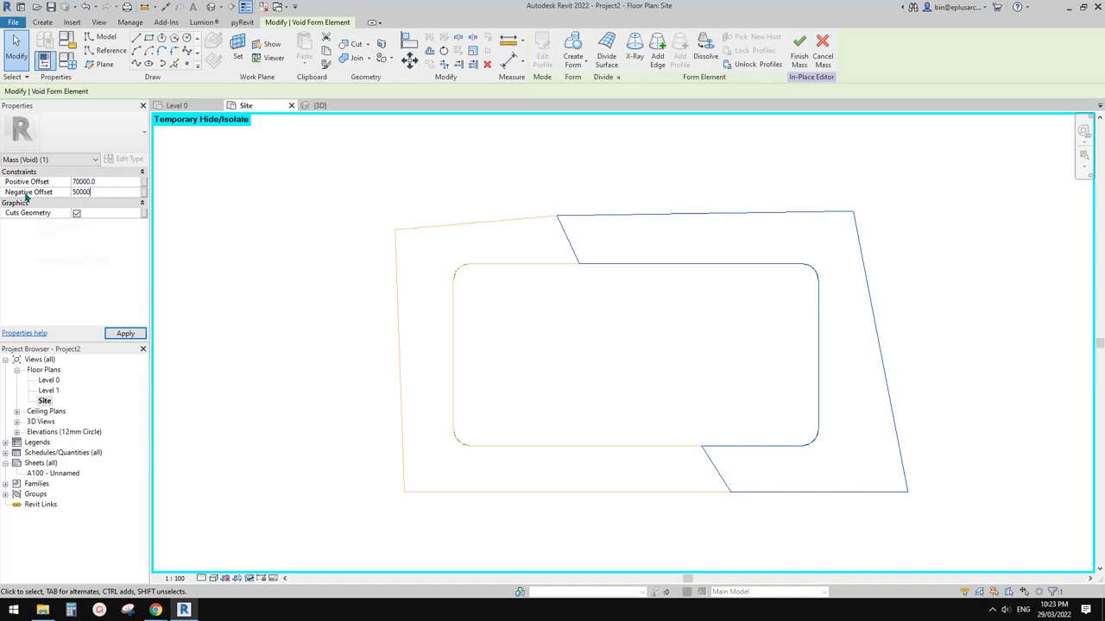
middle_click_drag(333, 235, 338, 232)
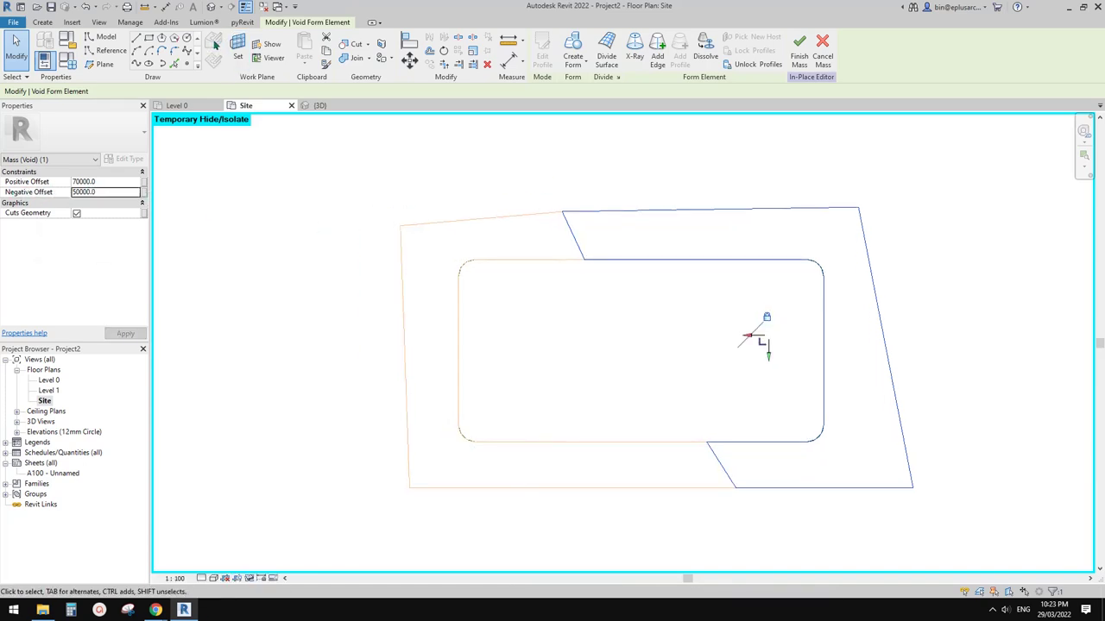
Open the 3D view and examine the rounded corners where the void forms cut the roof form
left_click(209, 7)
middle_click_drag(464, 164, 736, 351, "shift")
scroll(682, 331, "up", 5)
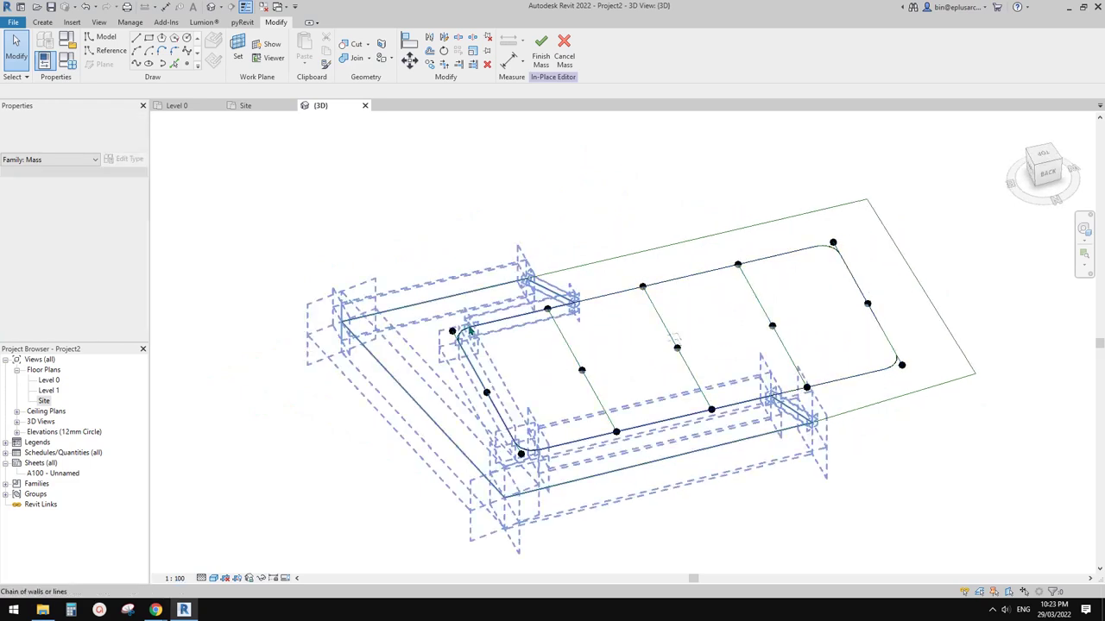
scroll(570, 328, "down", 2)
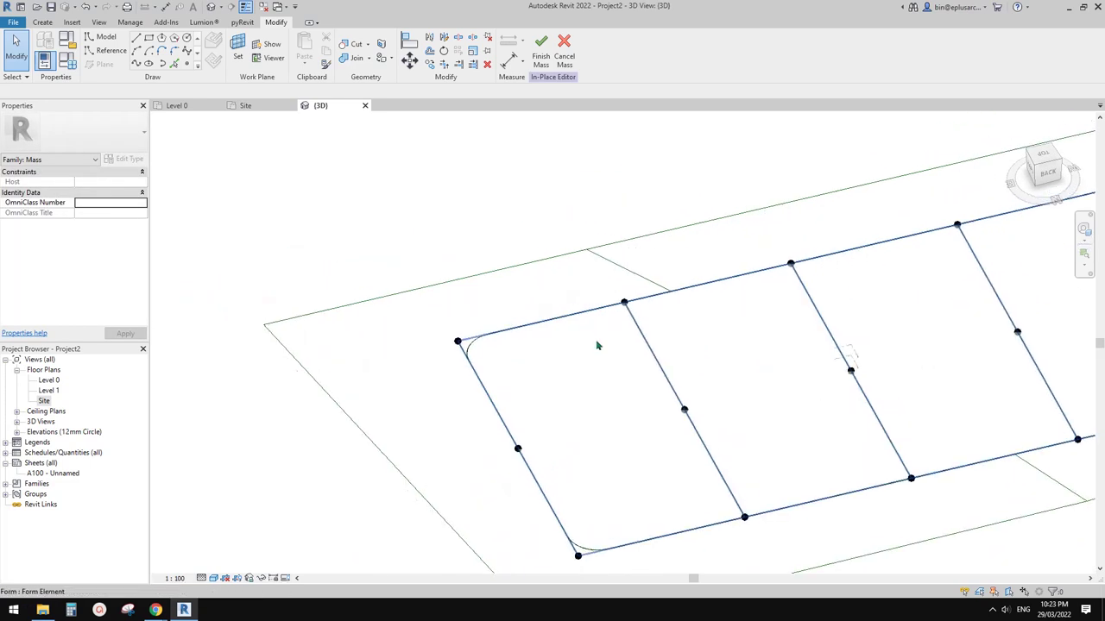
middle_click_drag(529, 363, 596, 354)
scroll(651, 370, "down", 1)
middle_click_drag(656, 371, 565, 352)
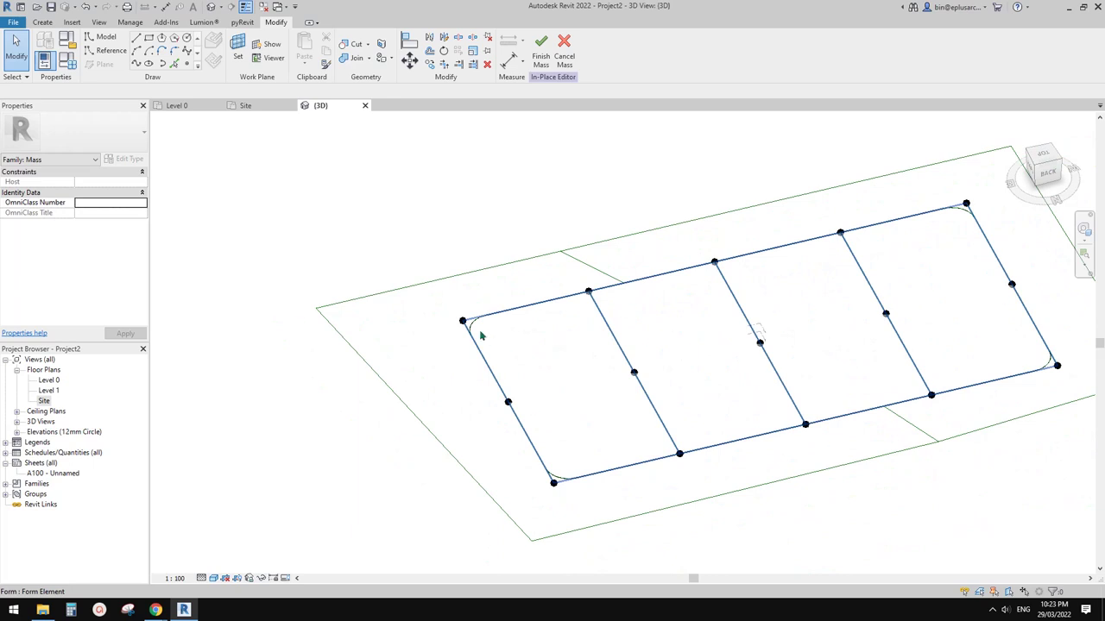
scroll(482, 335, "up", 2)
scroll(479, 333, "up", 2)
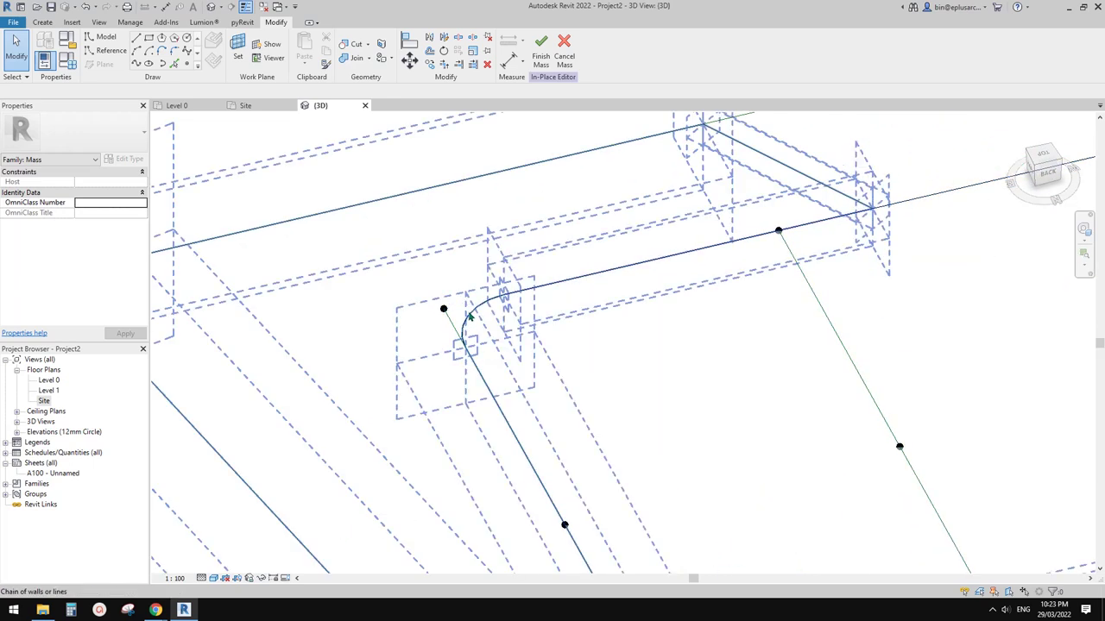
scroll(747, 386, "down", 2)
middle_click_drag(747, 386, 539, 301)
scroll(540, 301, "down", 2)
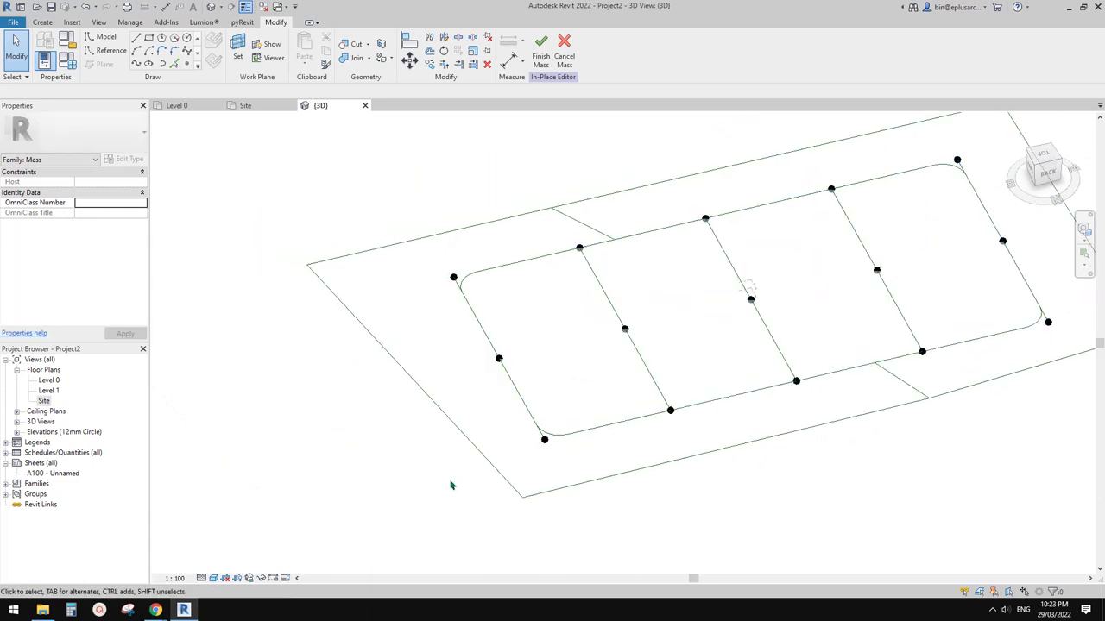
left_click(216, 578)
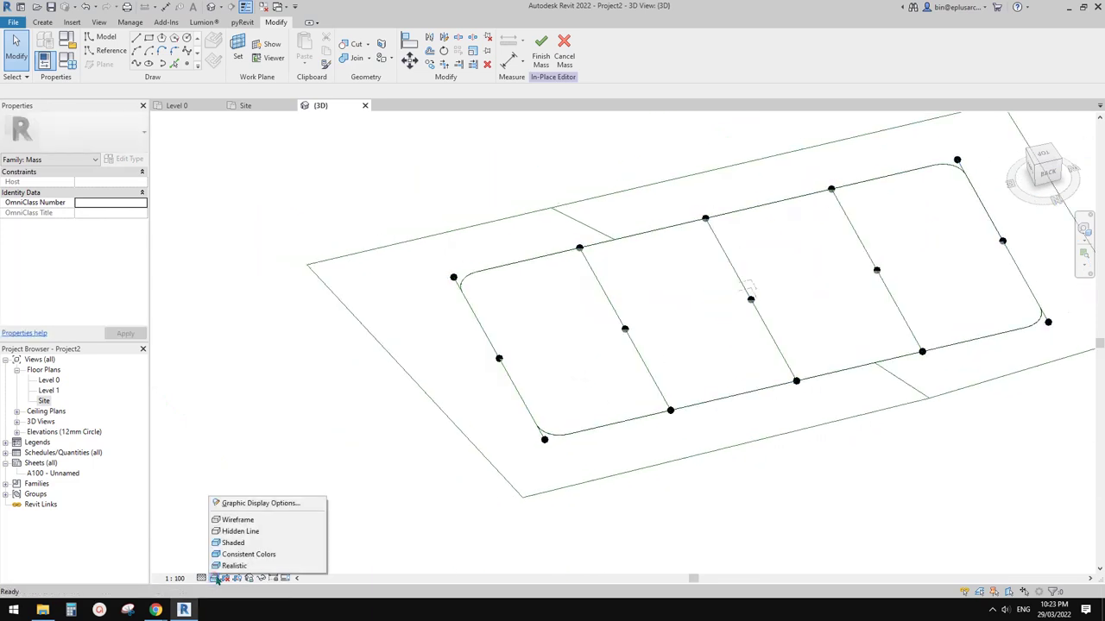
left_click(640, 349)
middle_click_drag(682, 359, 666, 372)
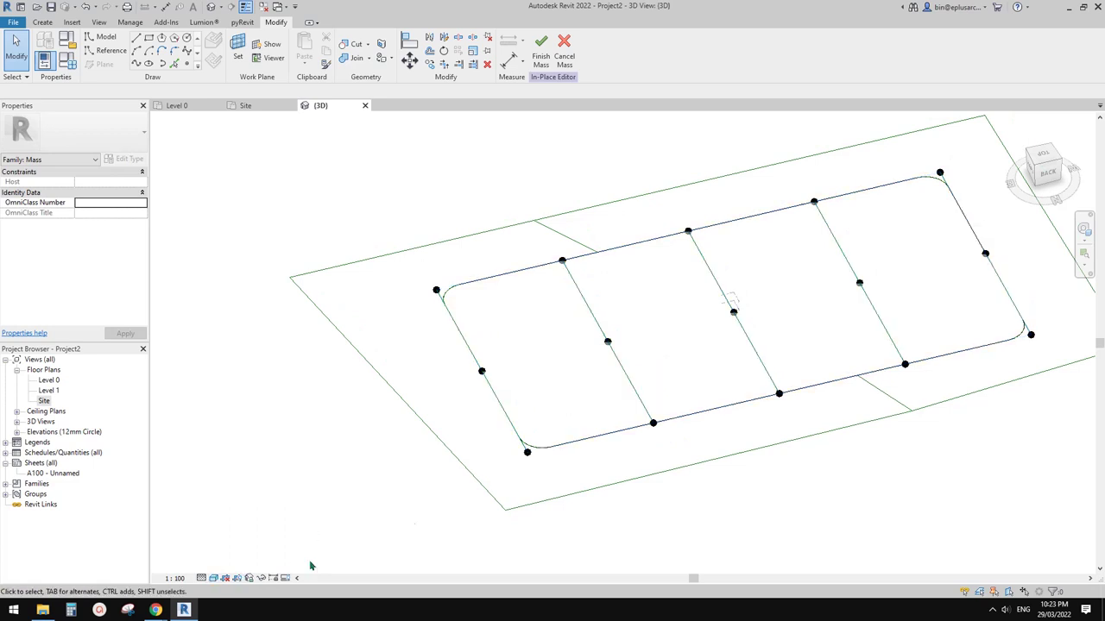
middle_click_drag(544, 438, 537, 456)
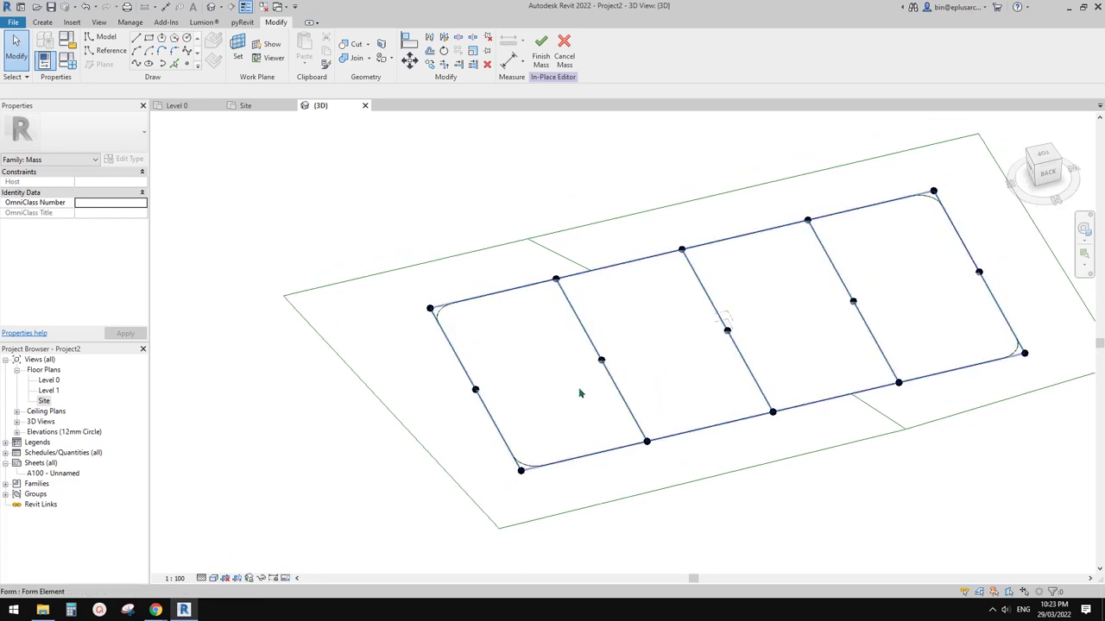
Select the joined roof form and inspect its trimmed corners and surrounding reference points from several angles
left_click(668, 362)
middle_click_drag(680, 384, 669, 333)
left_click(712, 436)
middle_click_drag(695, 448, 740, 422)
scroll(571, 441, "up", 3)
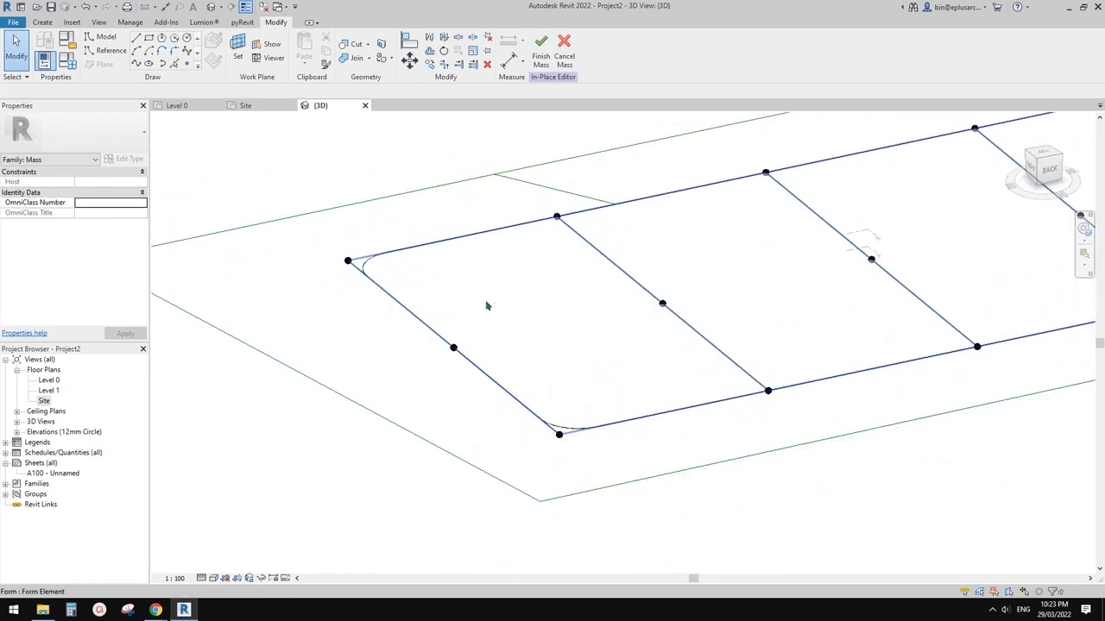
left_click(520, 304)
scroll(600, 420, "down", 1)
left_click(634, 493)
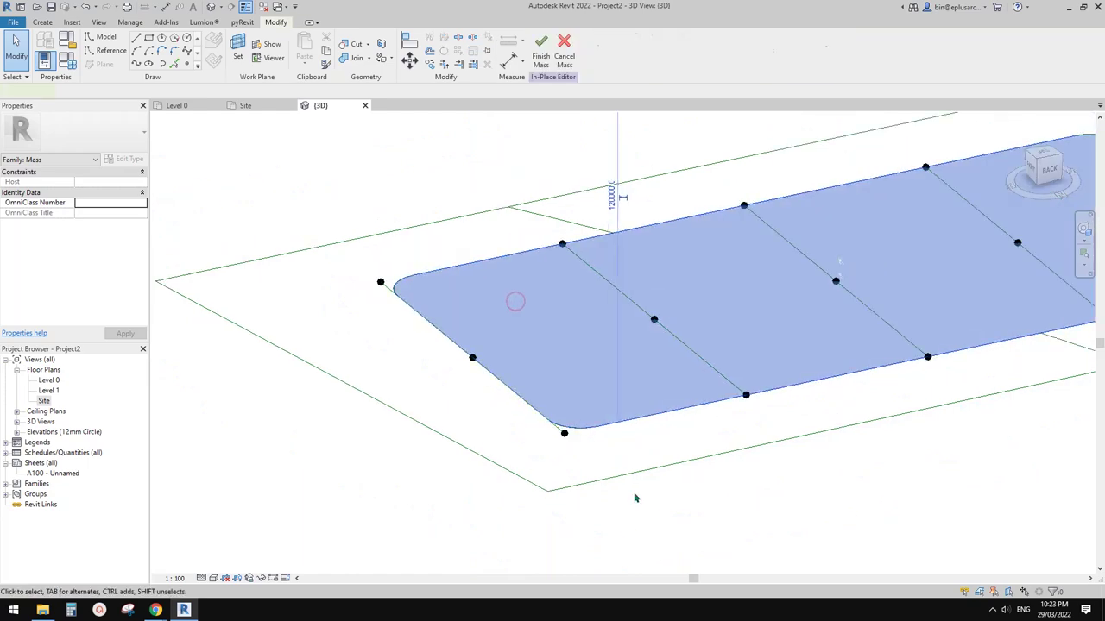
key("Tab")
left_click(593, 345)
middle_click_drag(767, 471, 750, 469)
left_click(750, 470)
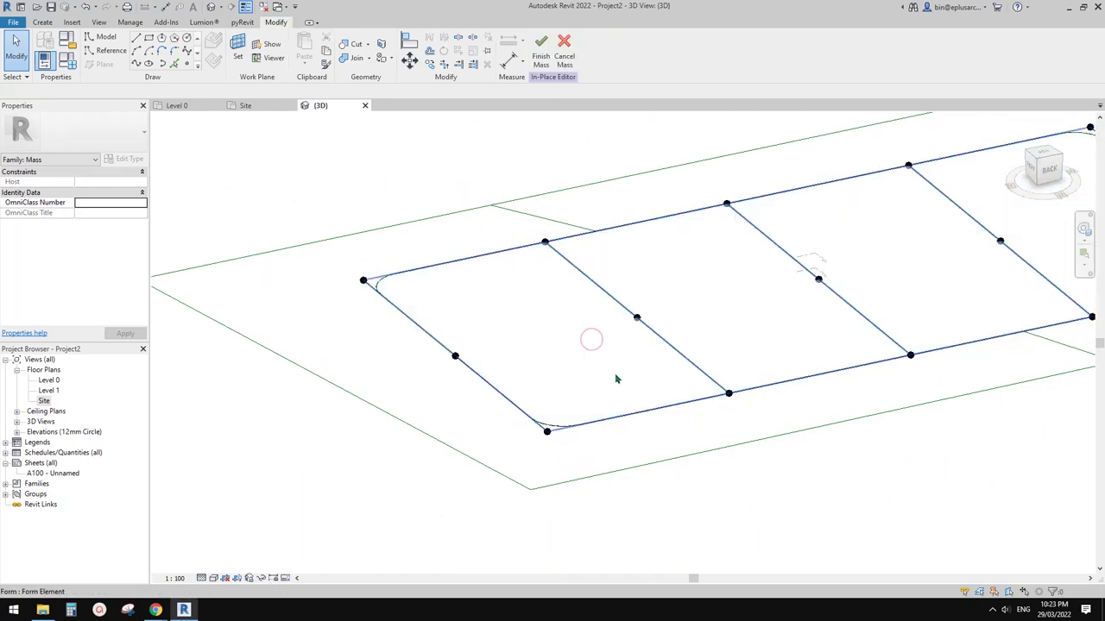
key("Tab")
left_click(615, 375)
middle_click_drag(615, 376, 650, 463, "shift")
scroll(570, 470, "up", 2)
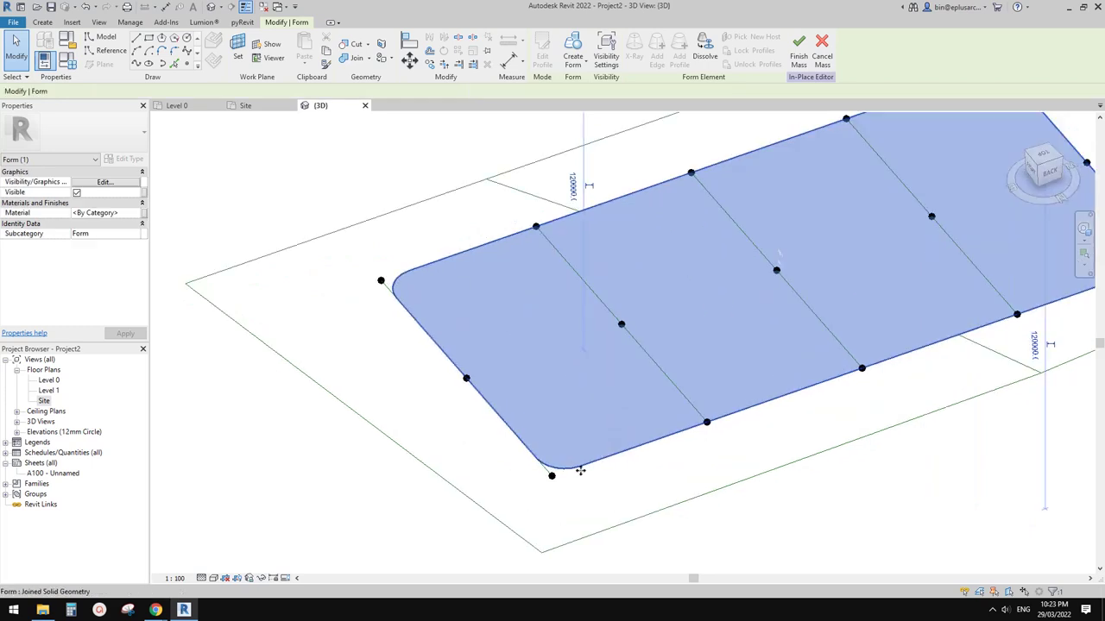
scroll(550, 477, "up", 1)
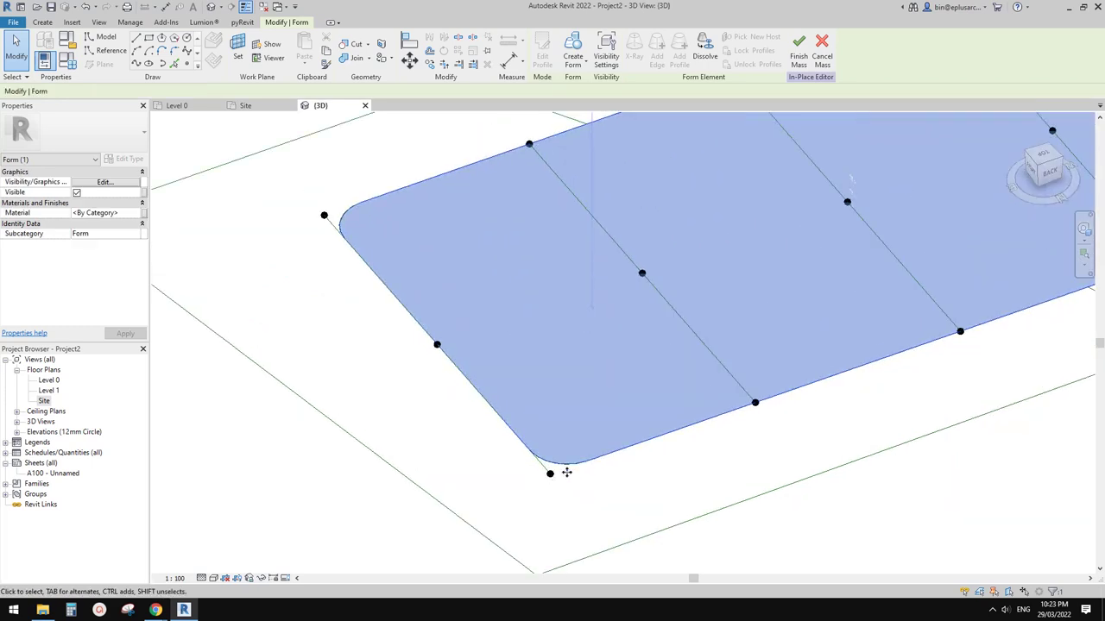
scroll(553, 466, "down", 3)
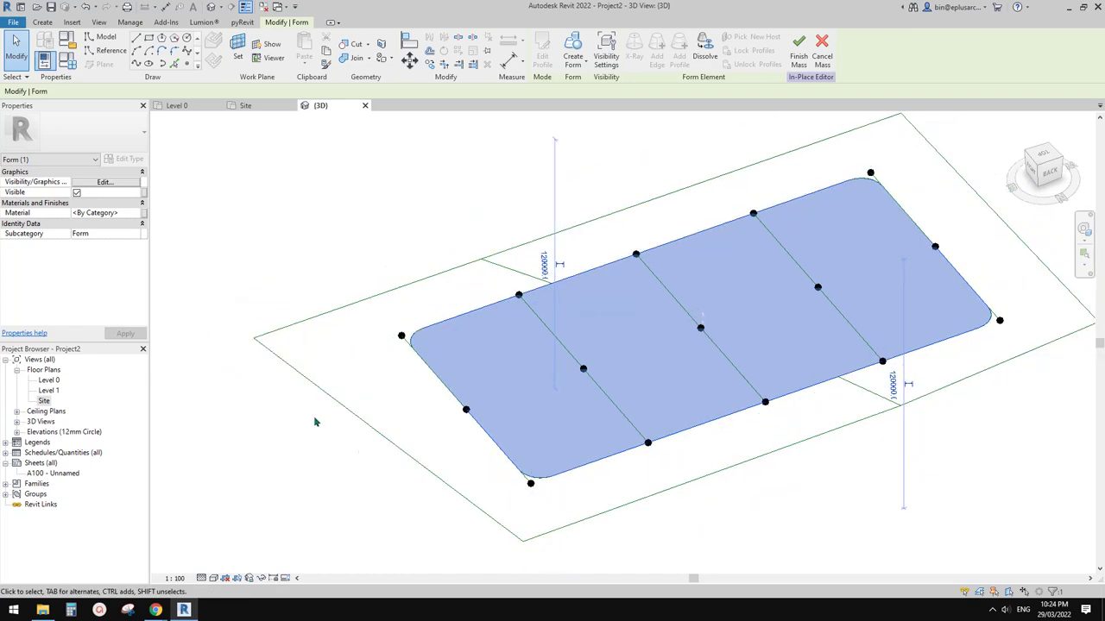
scroll(542, 477, "up", 2)
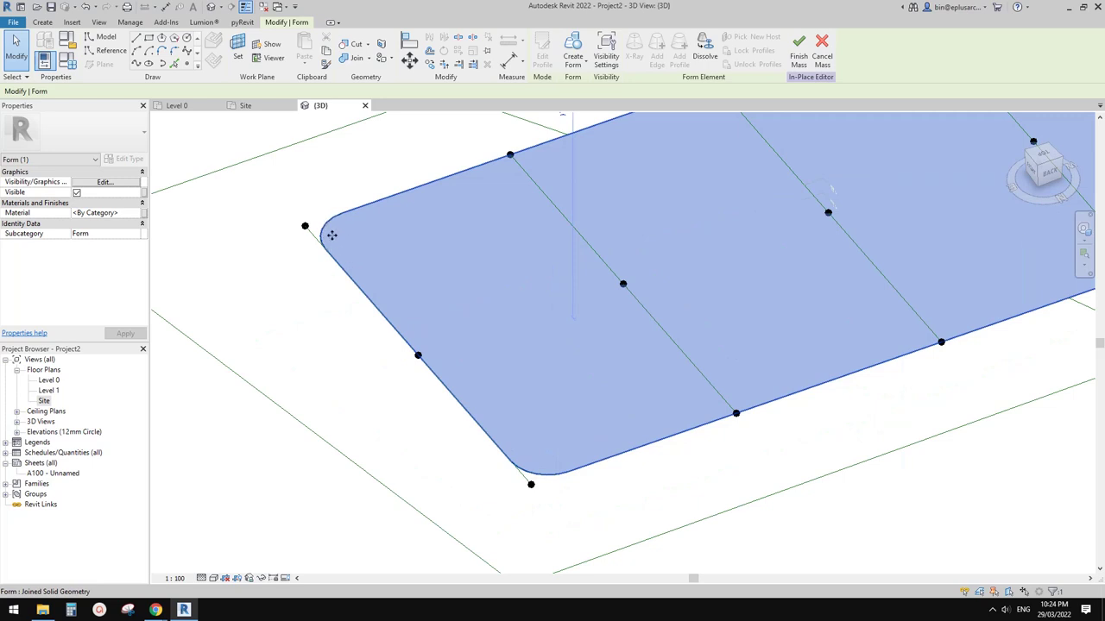
scroll(506, 293, "down", 4)
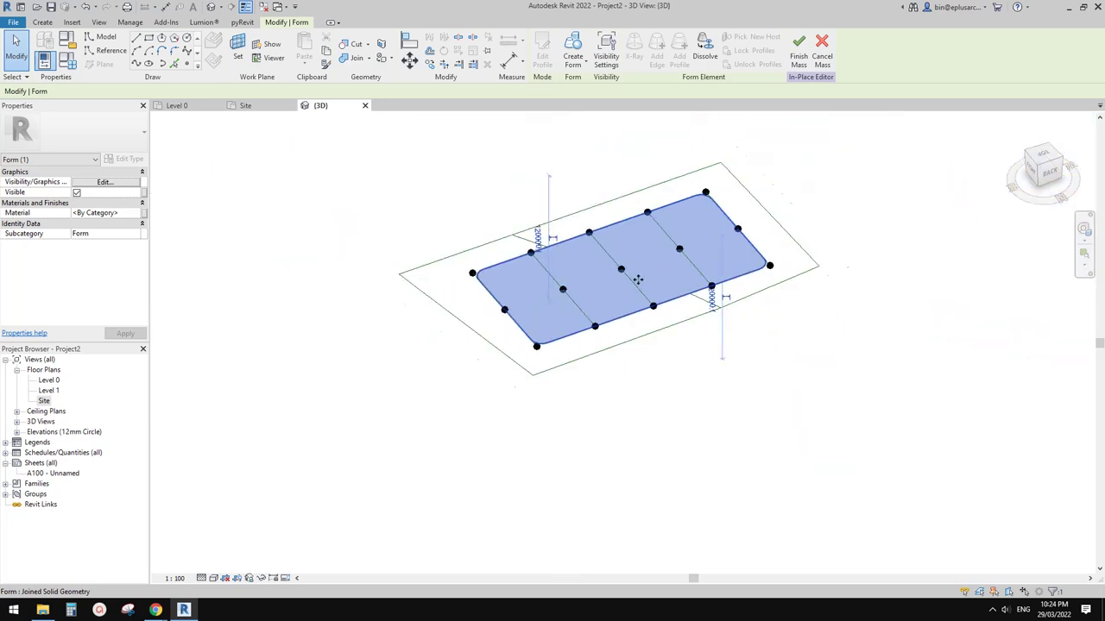
middle_click_drag(637, 280, 555, 353, "shift")
scroll(615, 315, "up", 2)
middle_click_drag(615, 314, 604, 320, "shift")
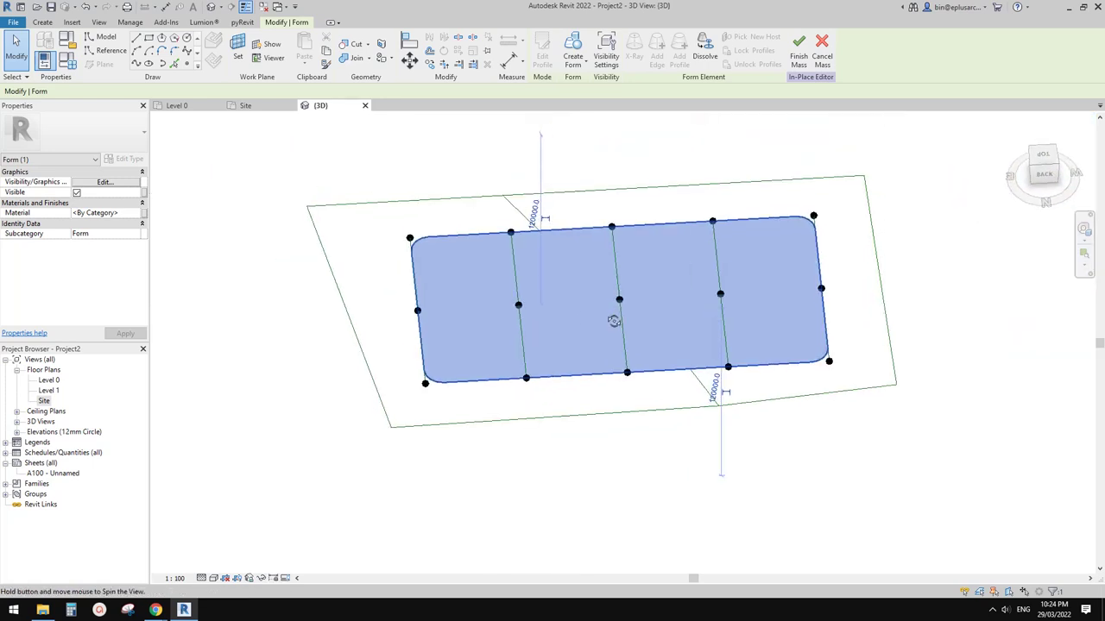
scroll(606, 321, "up", 1)
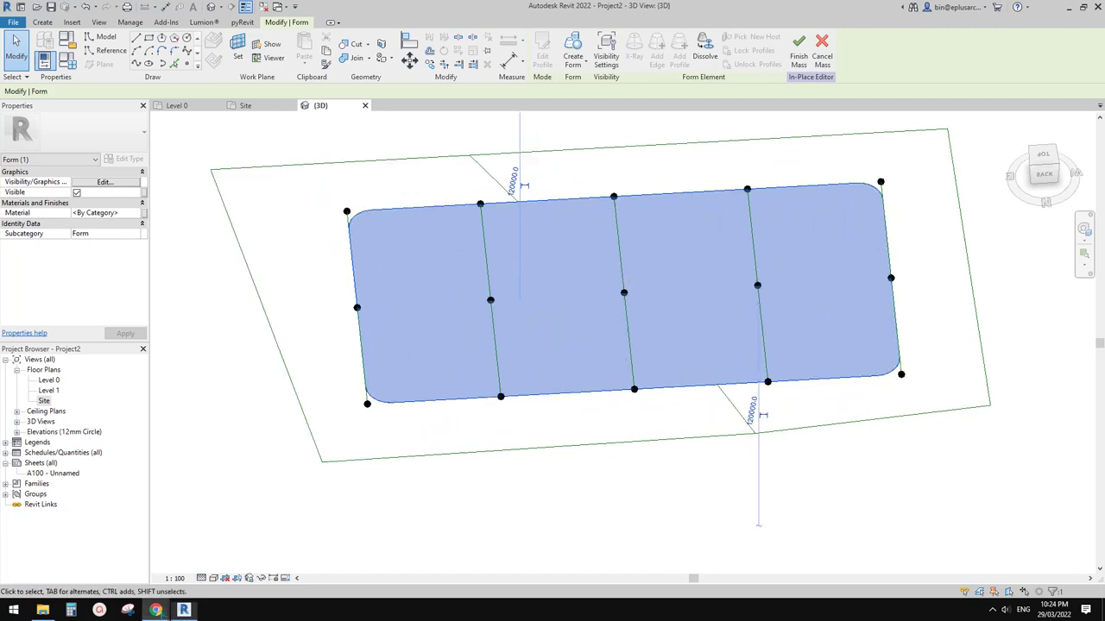
Switch to Chrome to check the reference image of the Xi'an International Football Centre, and return to Revit
mouse_move(156, 611)
left_click(203, 574)
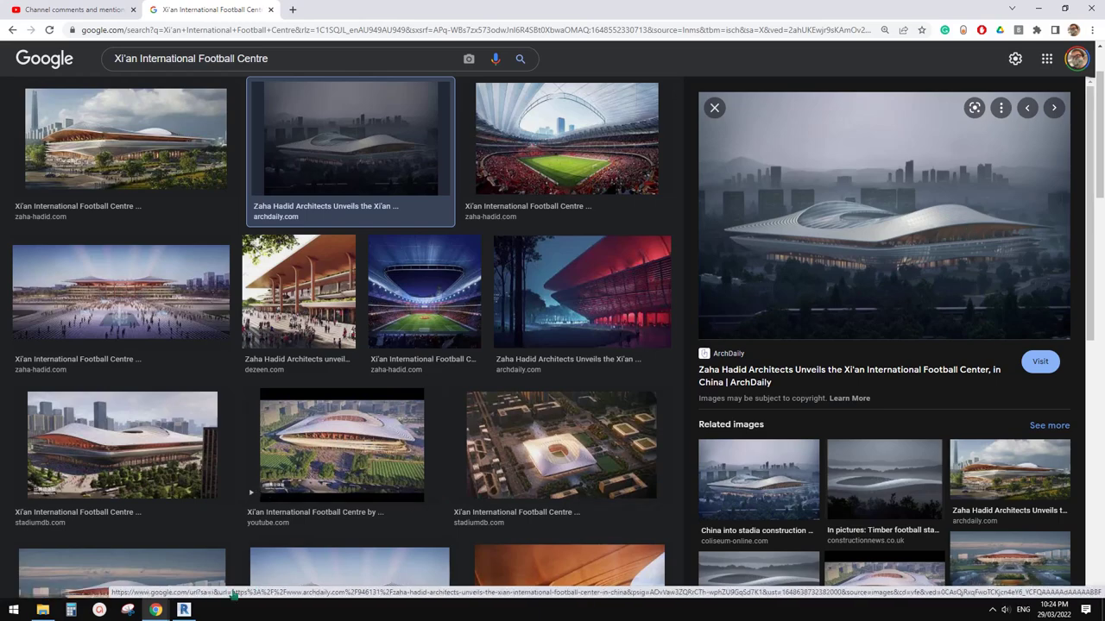
left_click(184, 610)
Raise the middle reference points of the roof form's two short edges to an offset of 10000
middle_click_drag(811, 328, 733, 224, "shift")
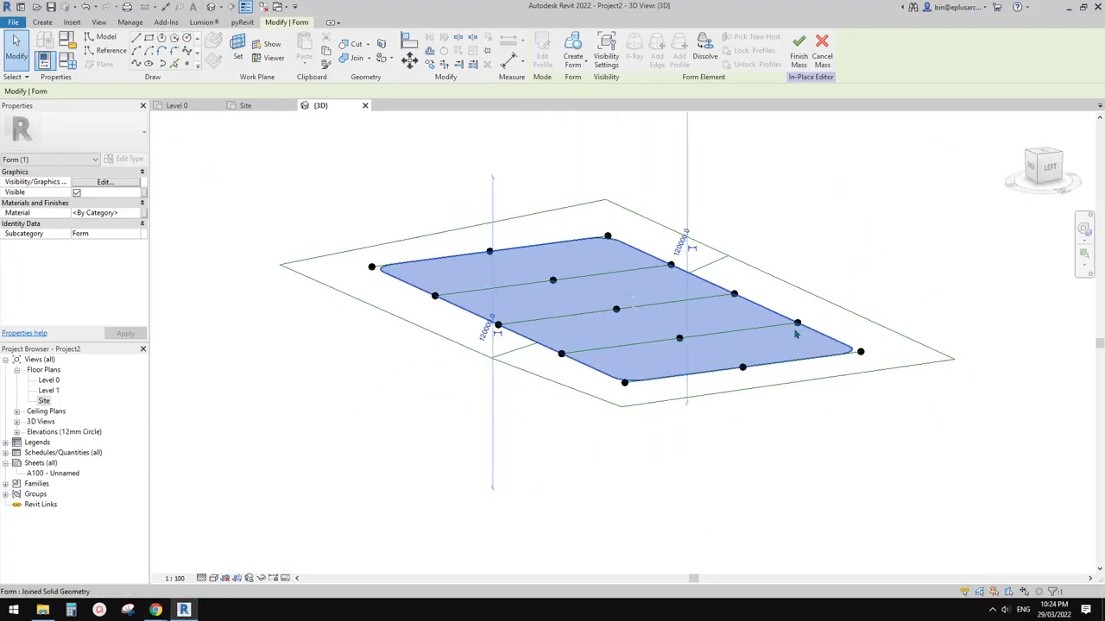
left_click(756, 380)
left_click(743, 368)
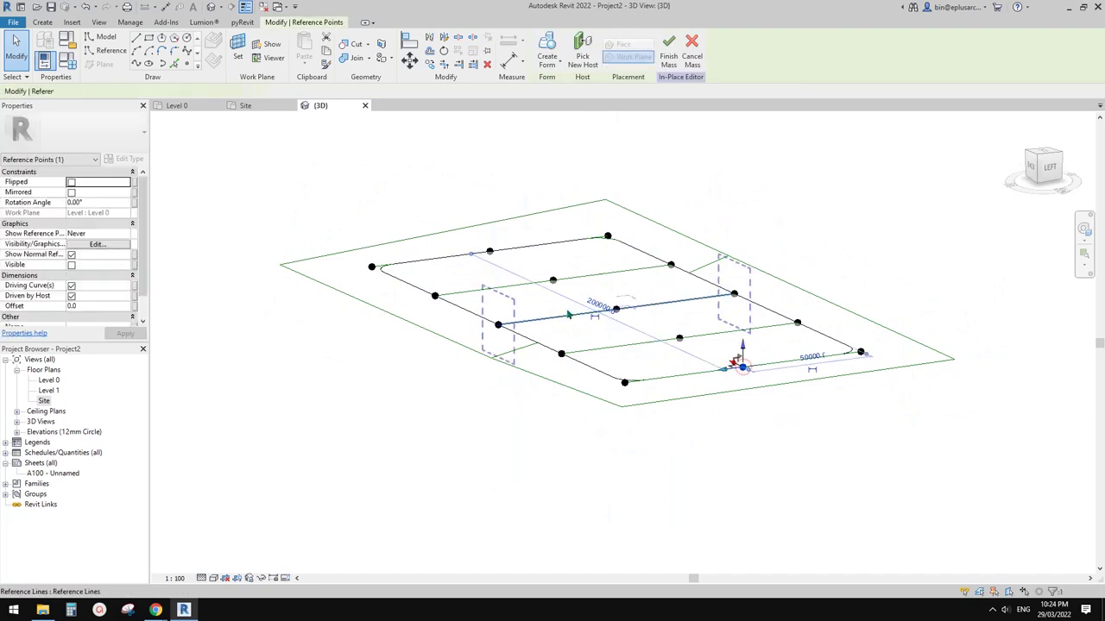
left_click(490, 252, "ctrl")
middle_click_drag(490, 252, 912, 241, "shift")
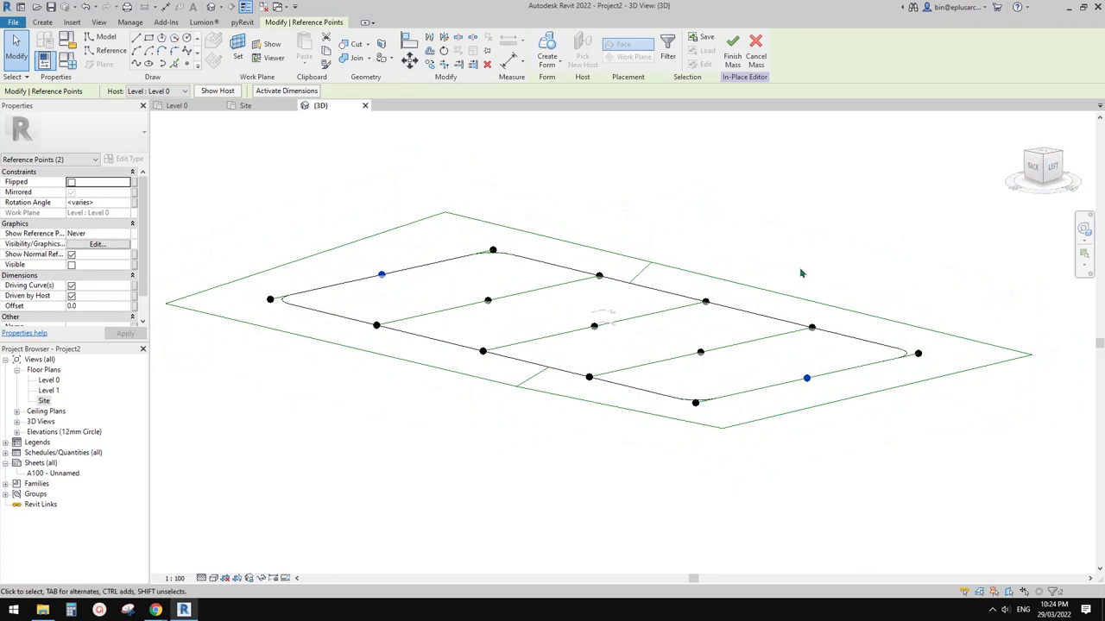
middle_click_drag(765, 256, 755, 274)
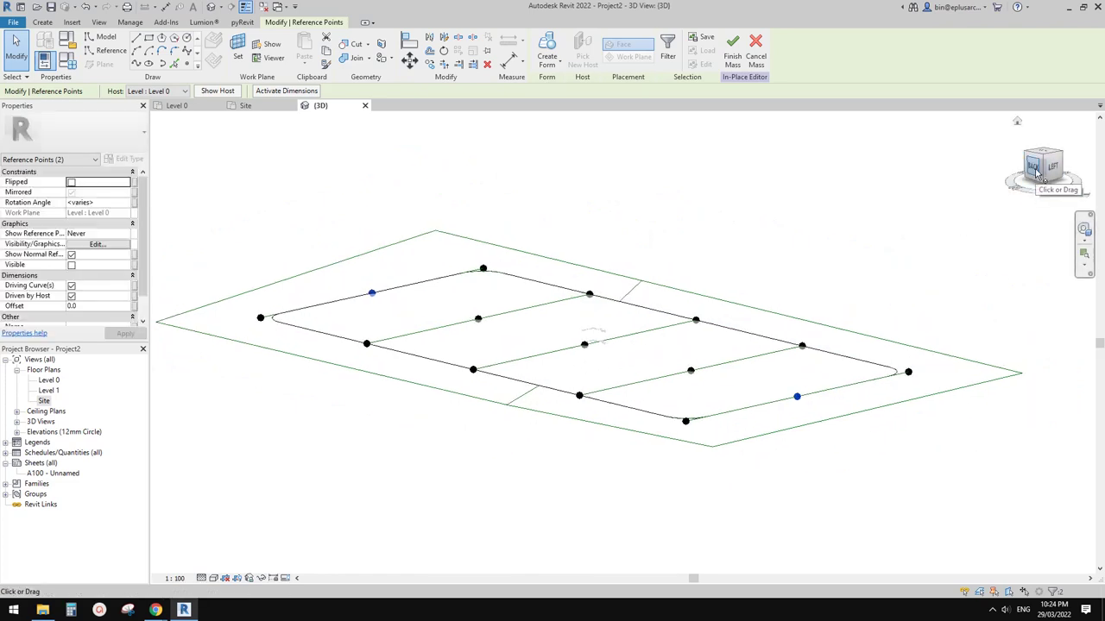
left_click(1037, 173)
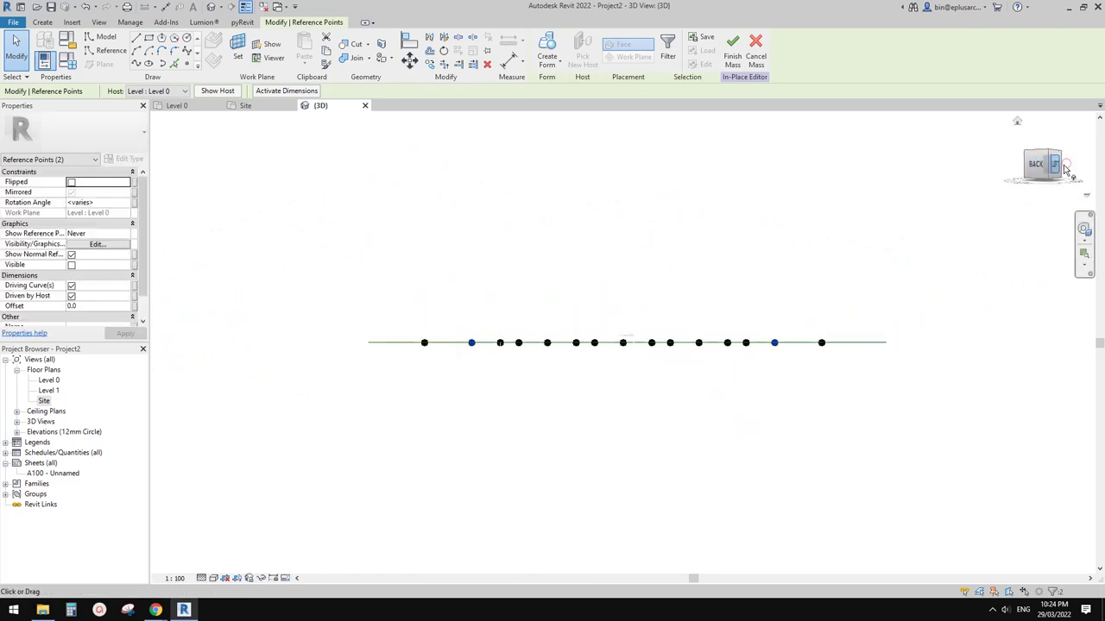
left_click(1065, 165)
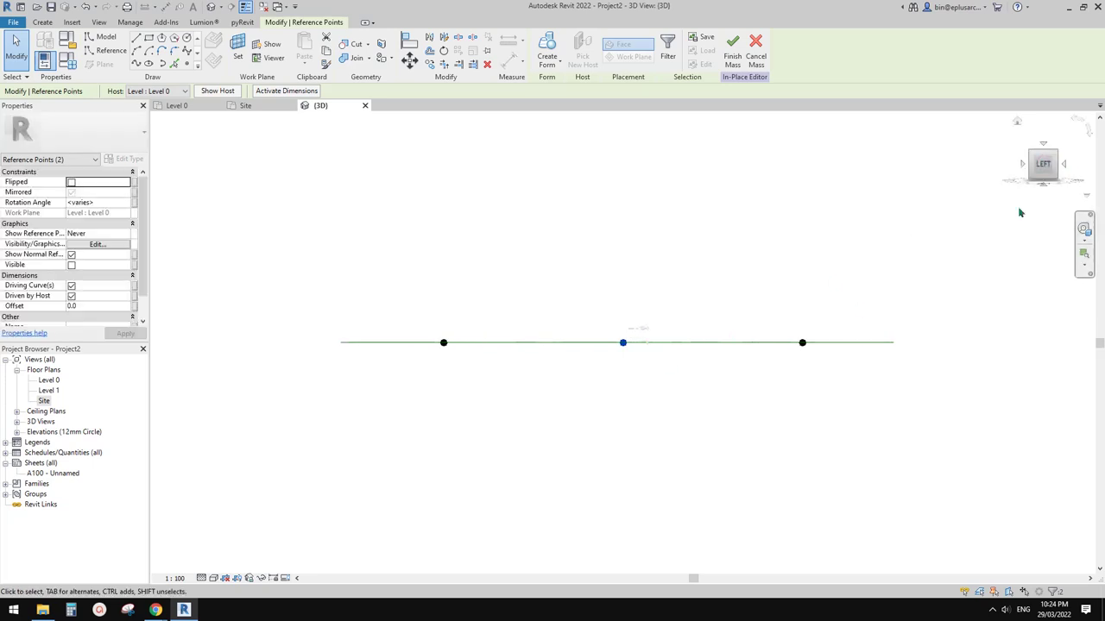
left_click(1022, 166)
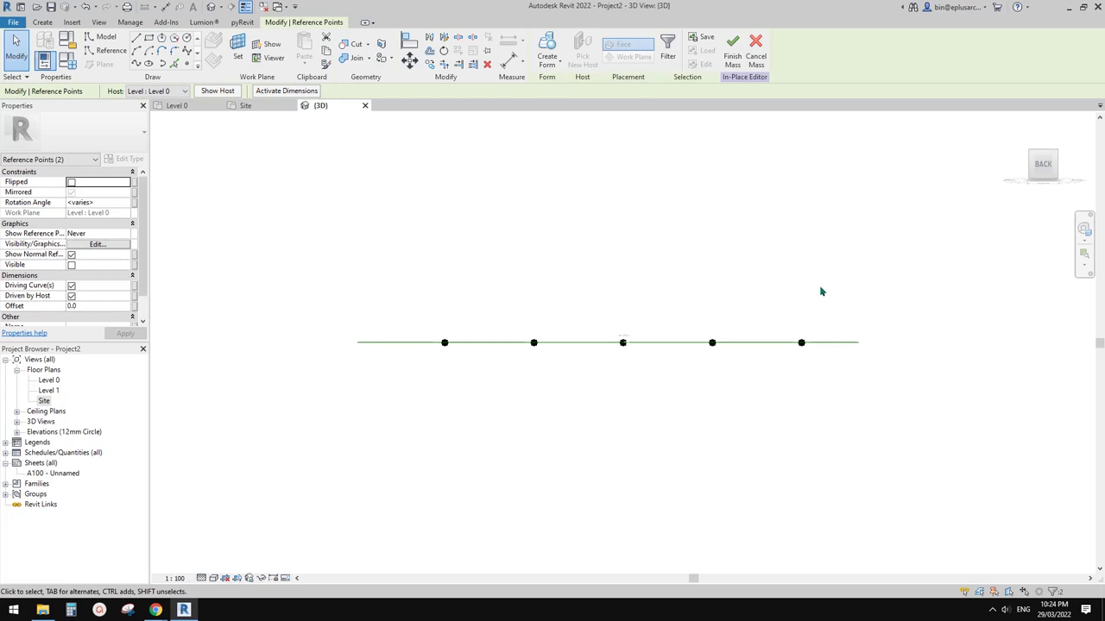
key("ctrl+z")
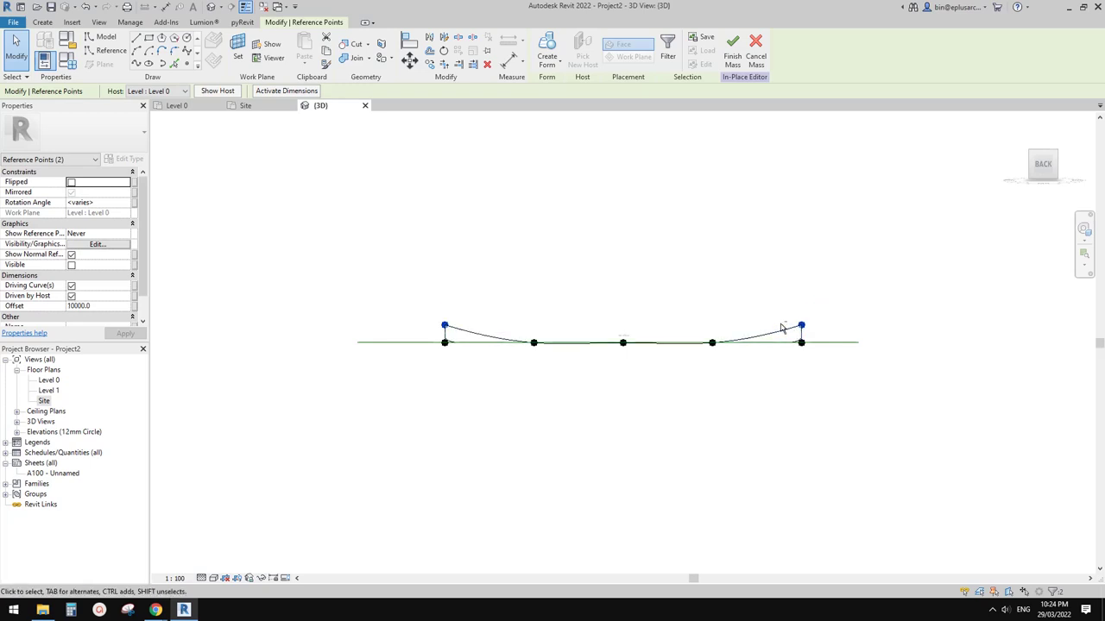
Display the 3D view in a shaded visual style and select the whole joined roof form
mouse_move(784, 328)
middle_mouse_down("shift")
mouse_move(661, 394)
mouse_move(751, 352)
mouse_move(799, 379)
mouse_move(774, 380)
mouse_move(855, 371)
mouse_move(915, 320)
mouse_move(791, 308)
mouse_move(673, 388)
mouse_move(750, 420)
mouse_move(653, 350)
middle_mouse_up("shift")
scroll(750, 351, "up", 2)
key("Escape")
left_click(532, 263)
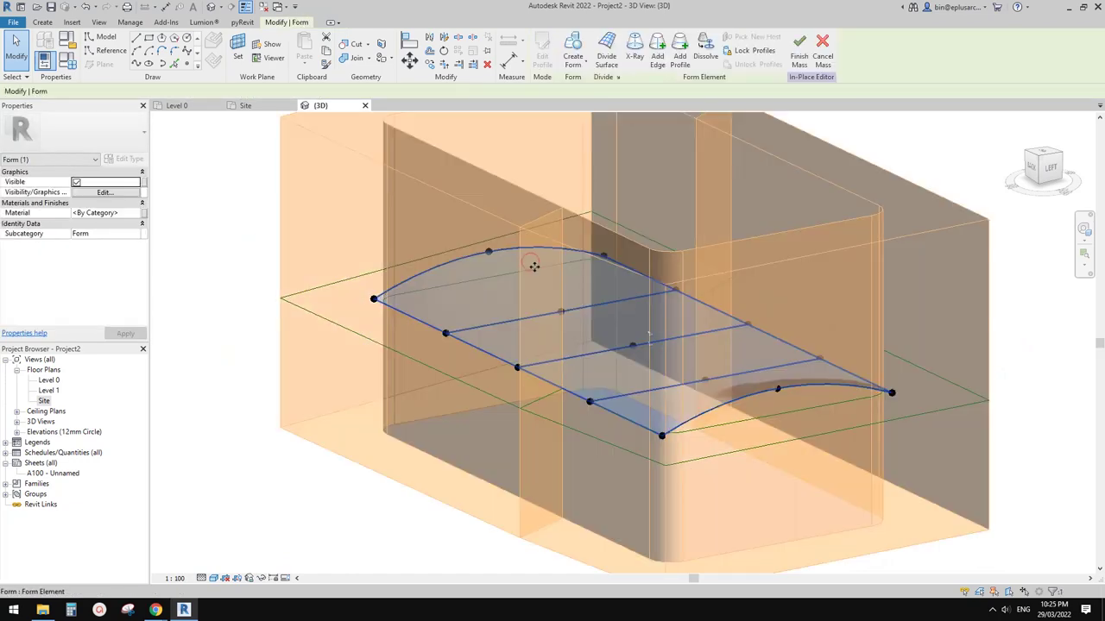
key("Escape")
middle_click_drag(567, 296, 592, 319, "shift")
left_click(589, 247)
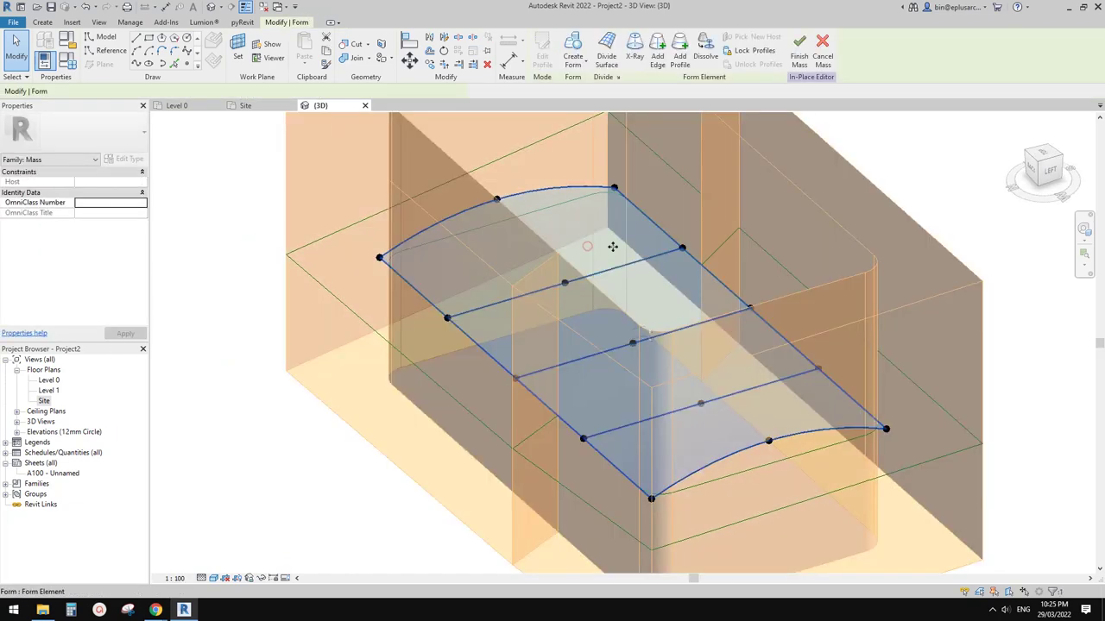
key("Escape")
left_click(612, 250)
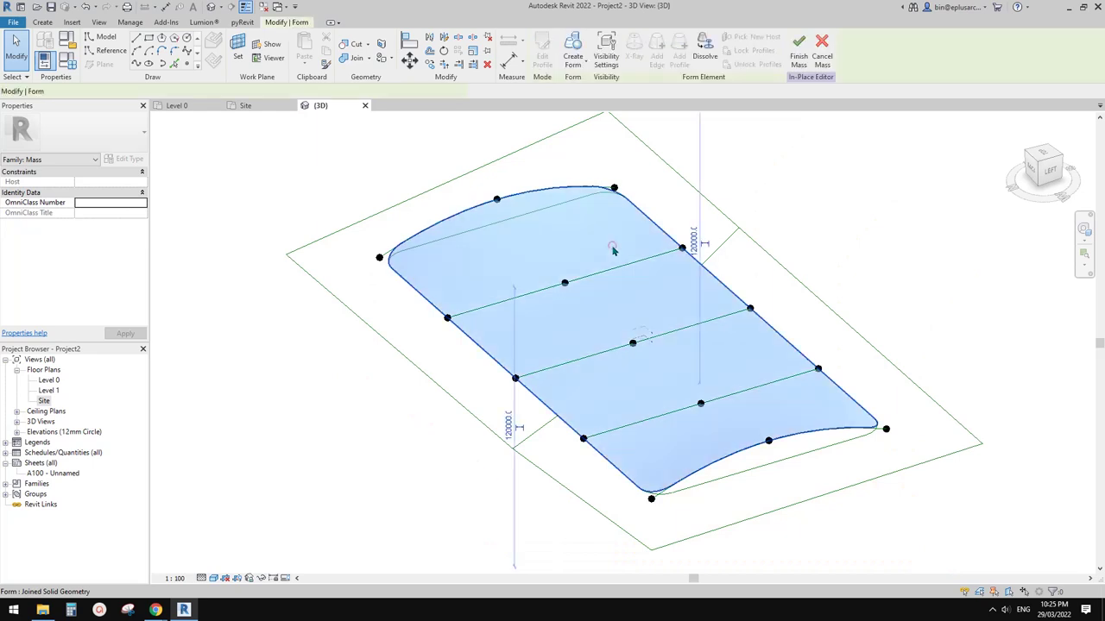
Assign the Copper material to the joined roof form, taking its shading colour from the render appearance
left_click(137, 214)
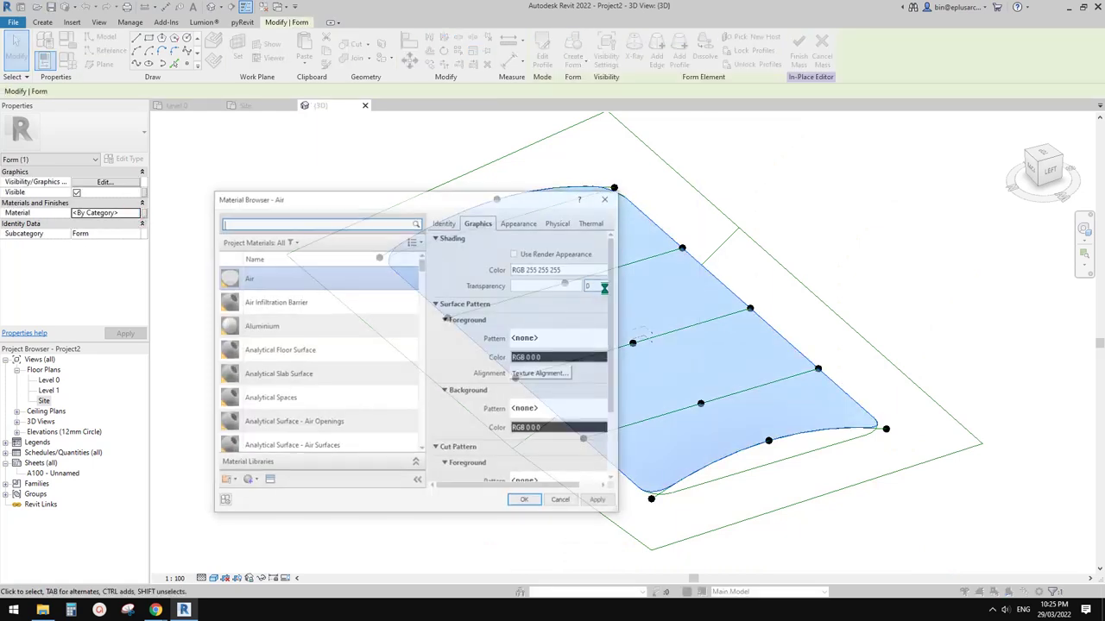
scroll(330, 385, "down", 3)
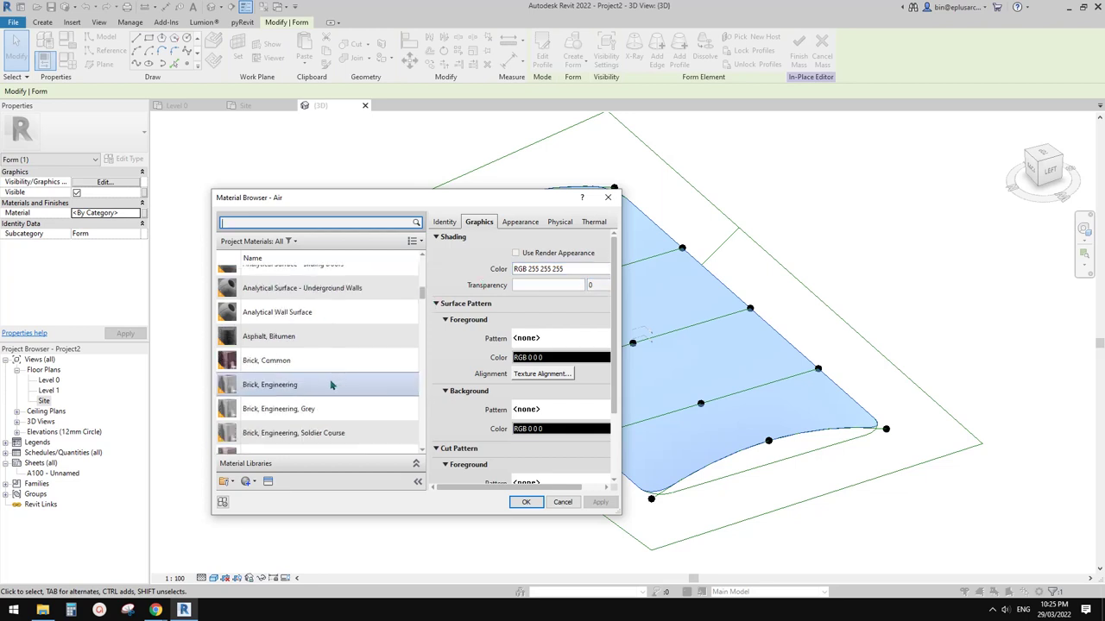
scroll(336, 380, "down", 6)
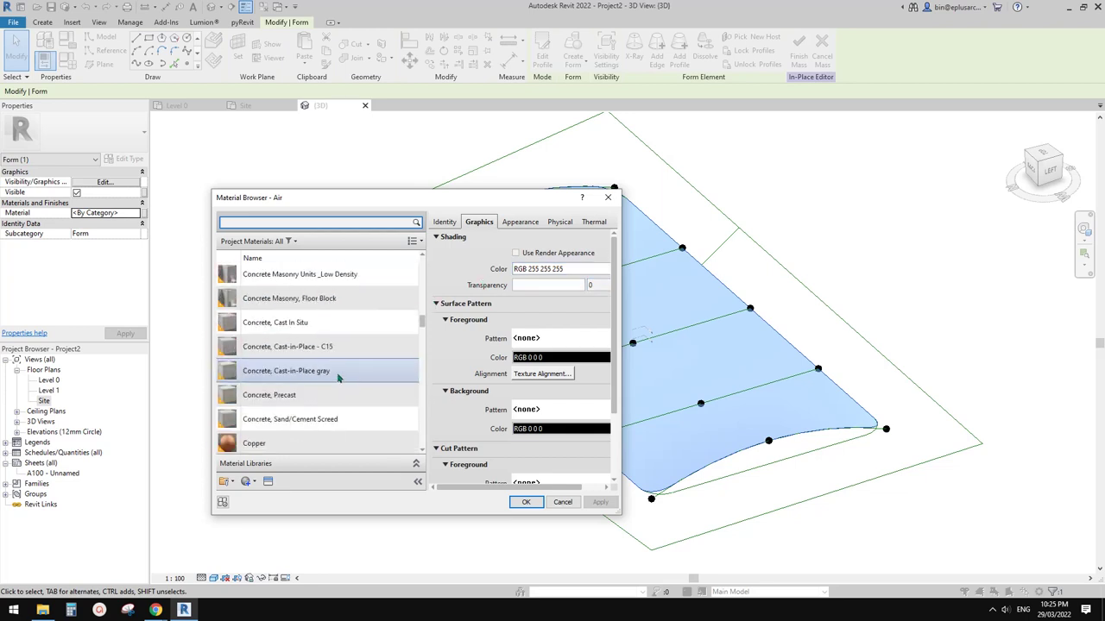
left_click(273, 441)
scroll(263, 442, "down", 2)
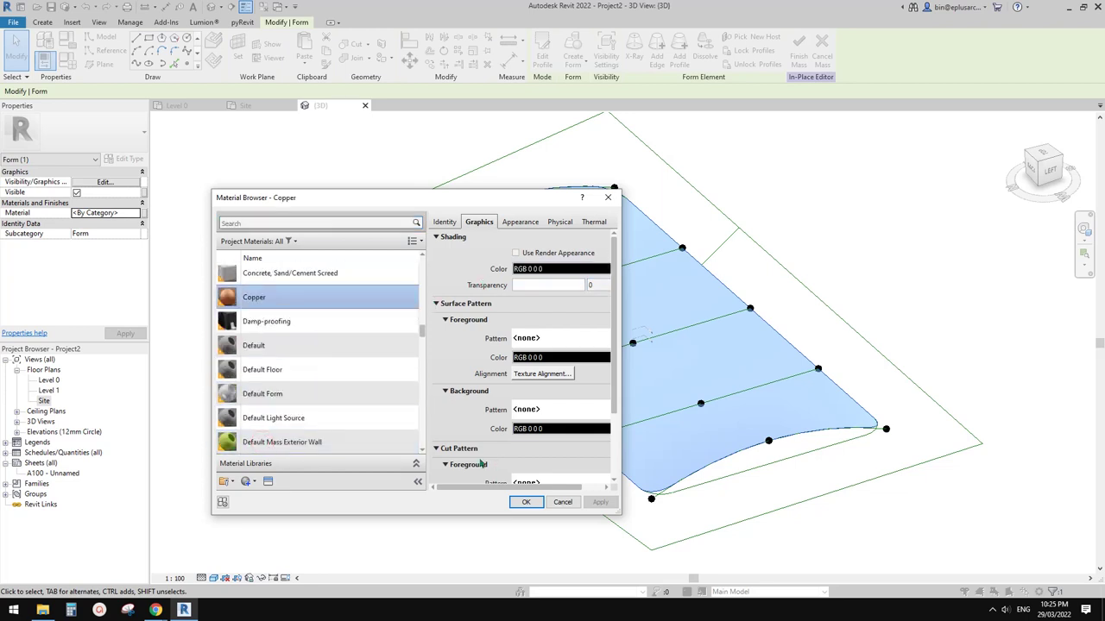
left_click(516, 253)
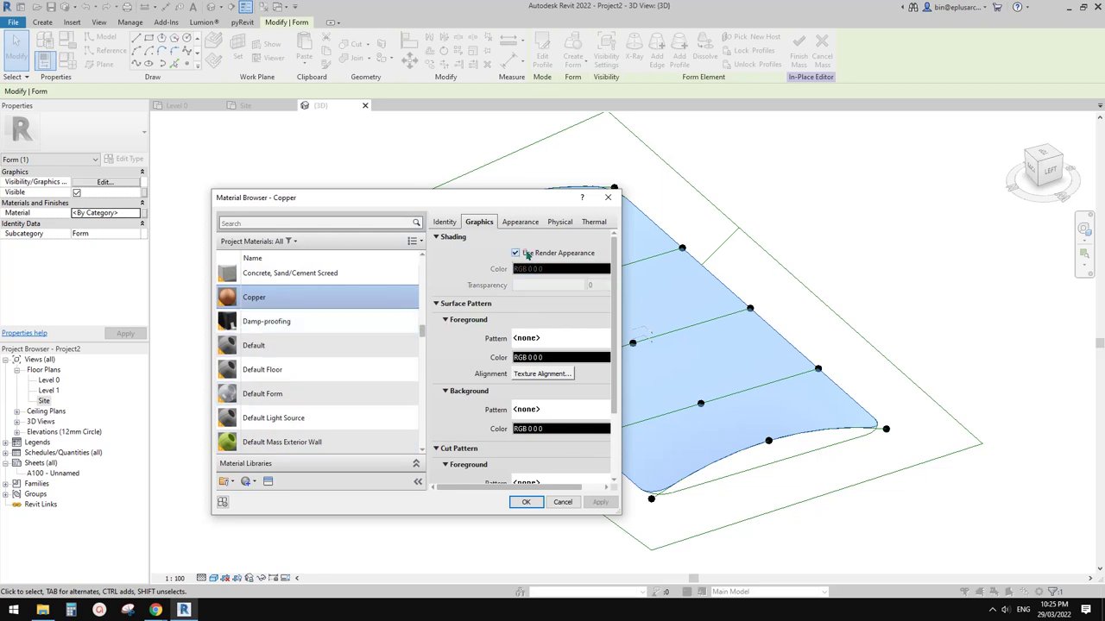
left_click(516, 253)
left_click(600, 502)
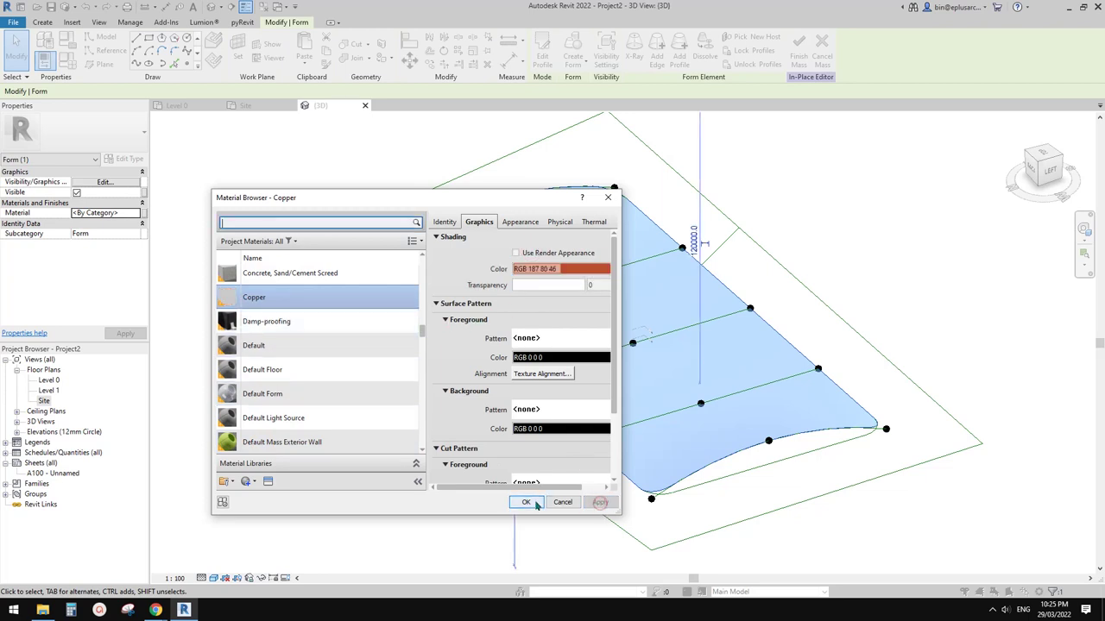
left_click(525, 503)
Raise the middle reference points of the three inner cross lines to an offset of 24000 in the back view
middle_click_drag(919, 273, 665, 451, "shift")
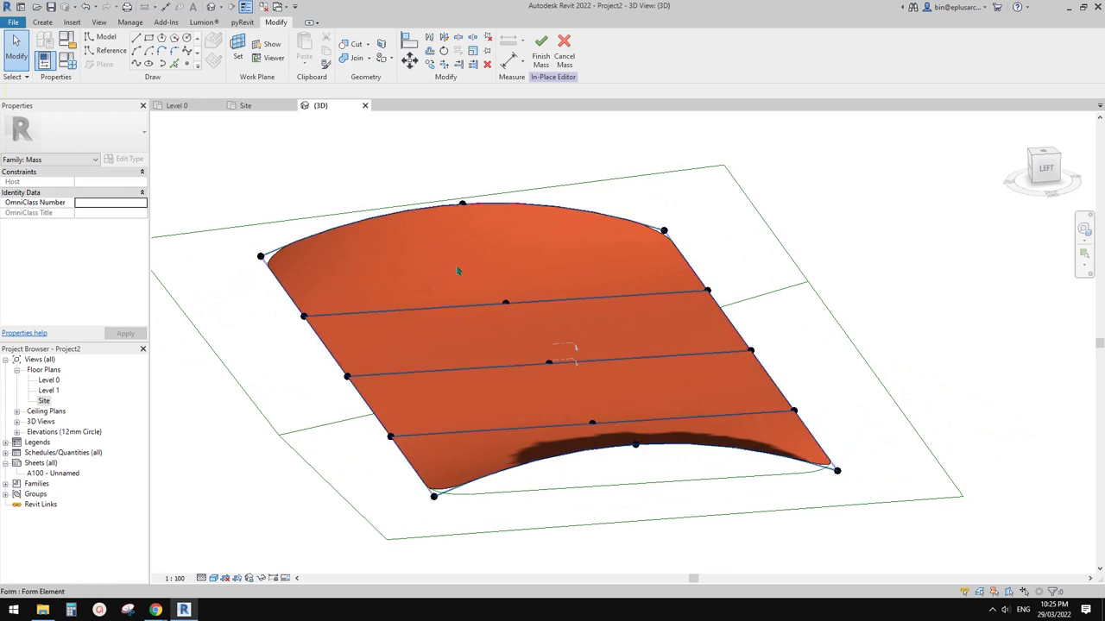
middle_click_drag(636, 451, 656, 356, "shift")
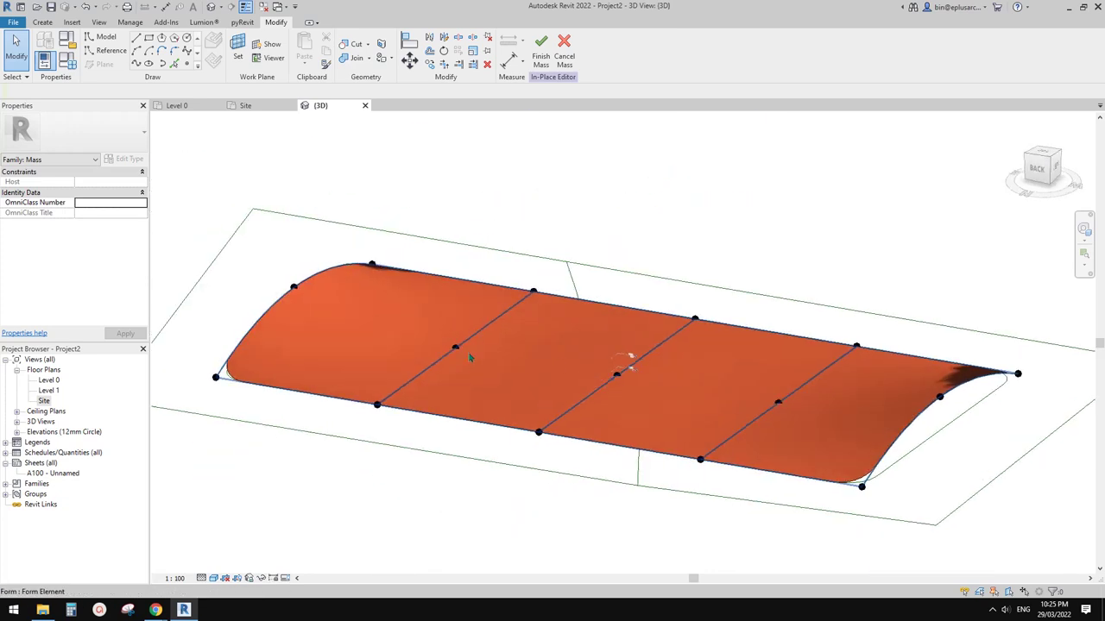
left_click(456, 347)
left_click(778, 404, "ctrl")
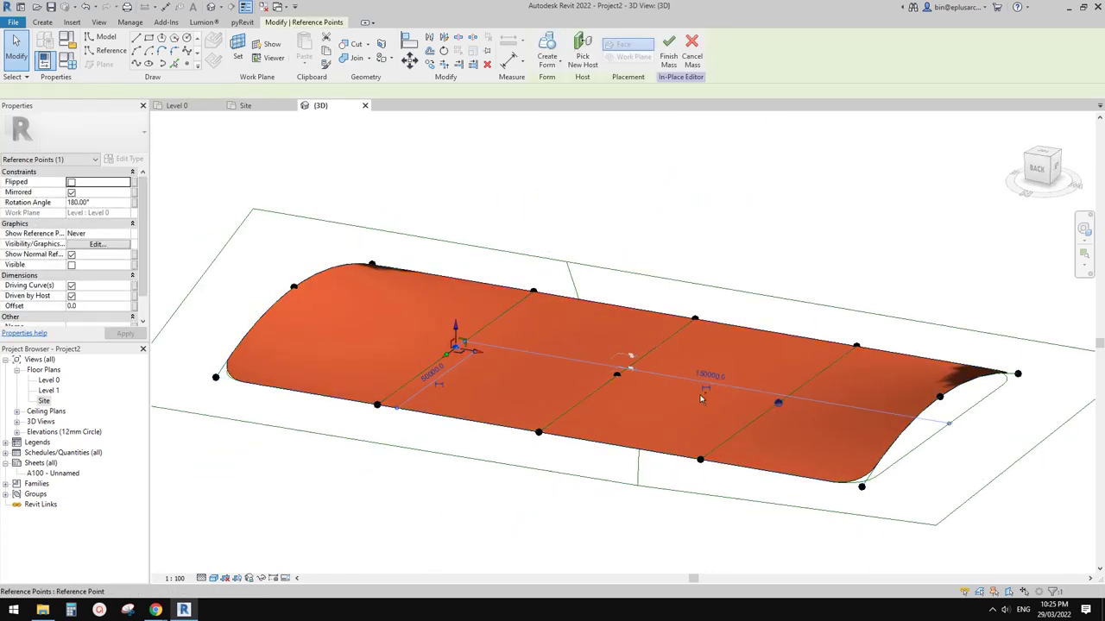
left_click(617, 376, "ctrl")
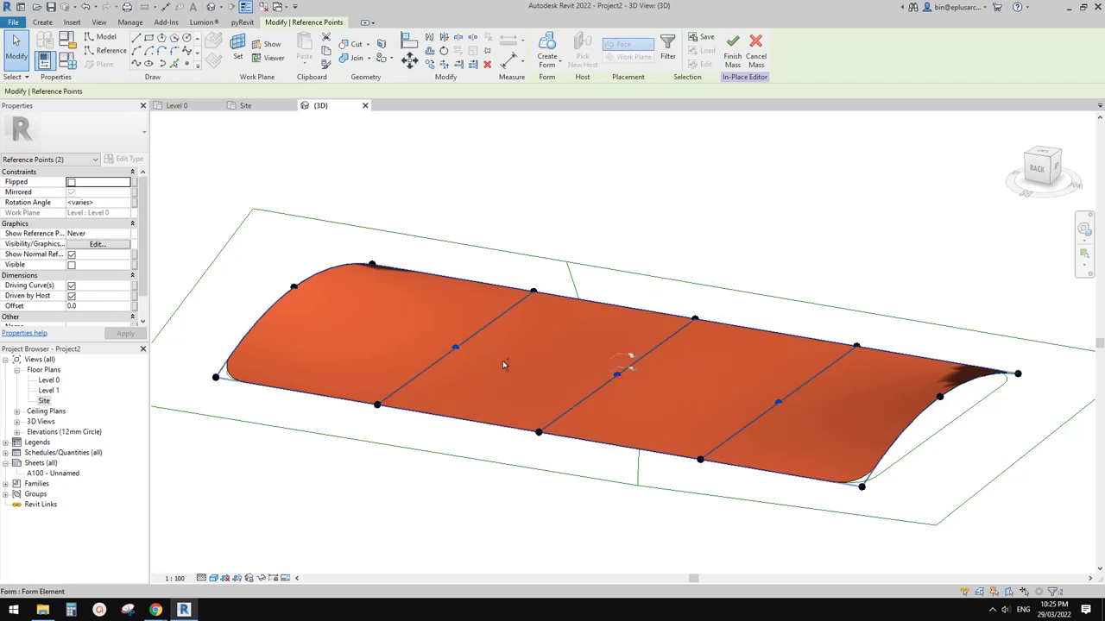
left_click(1037, 168)
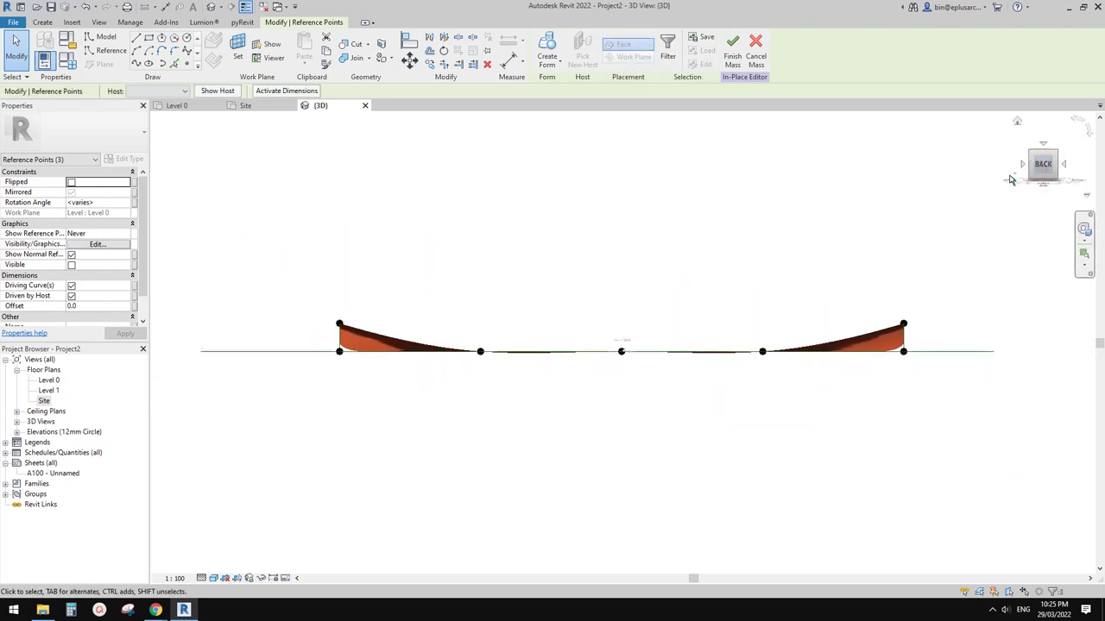
key("Up")
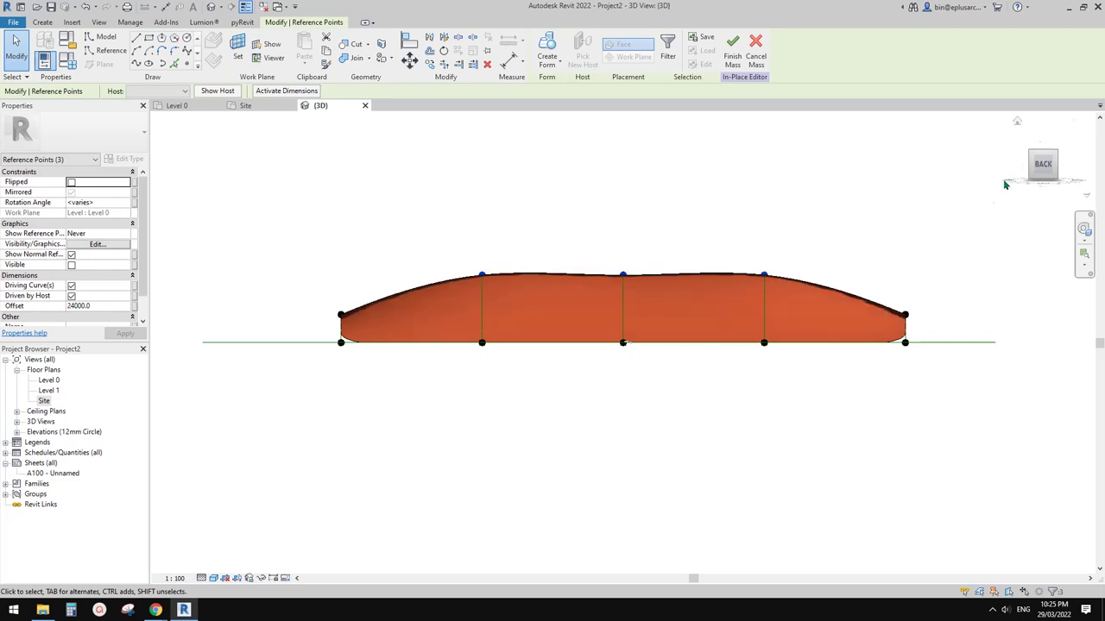
Raise the roof's central reference point to an offset of 32000 and check the curved shape in 3D
left_click_drag(597, 235, 665, 281)
key("Up")
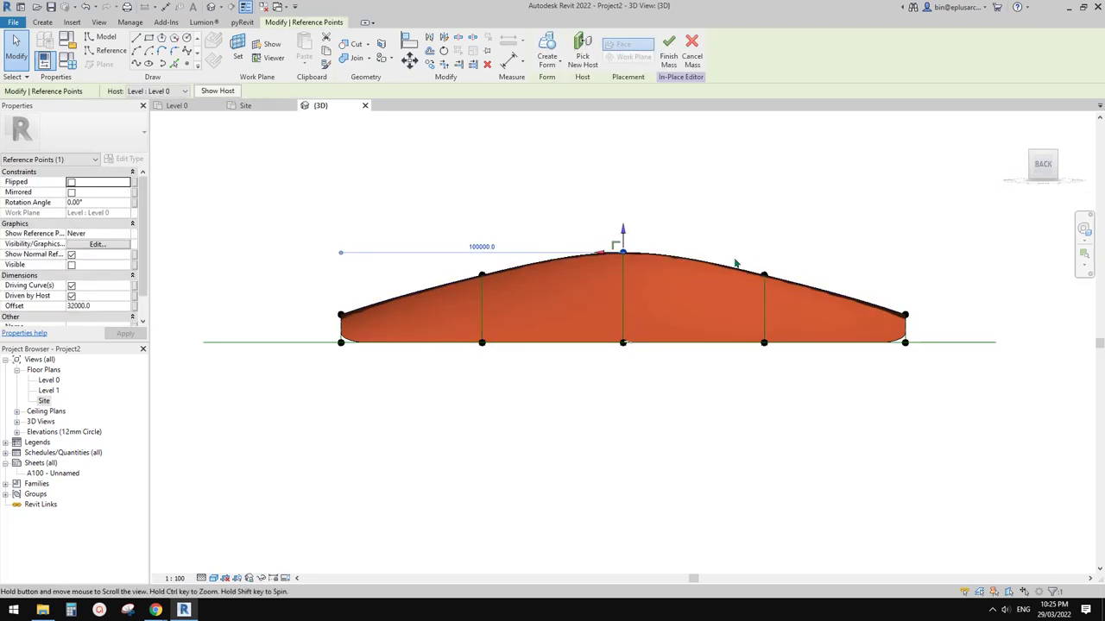
key("Escape")
middle_click_drag(666, 285, 575, 357, "shift")
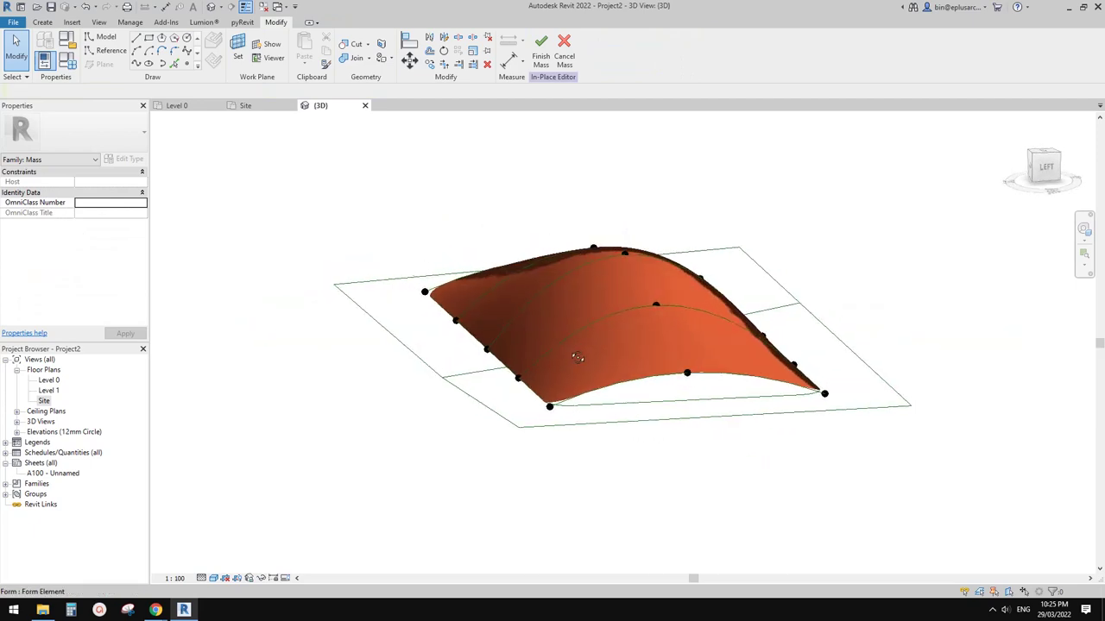
Switch to Chrome and open the zaha-hadid.com front view of the Xi'an International Football Centre to study its roof profile
left_click(156, 610)
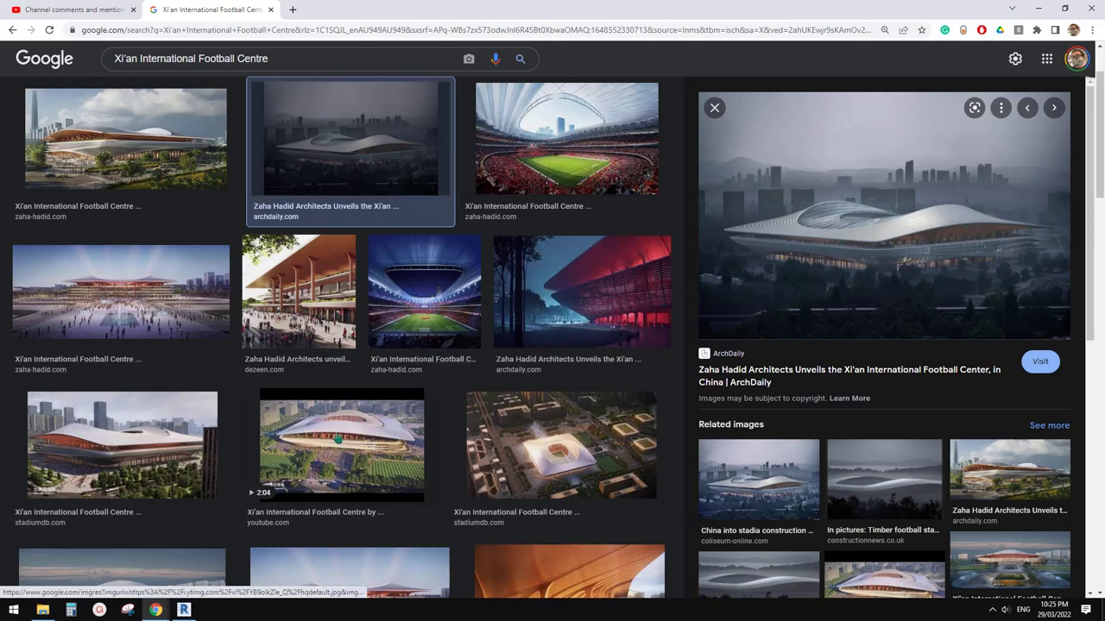
scroll(311, 401, "down", 3)
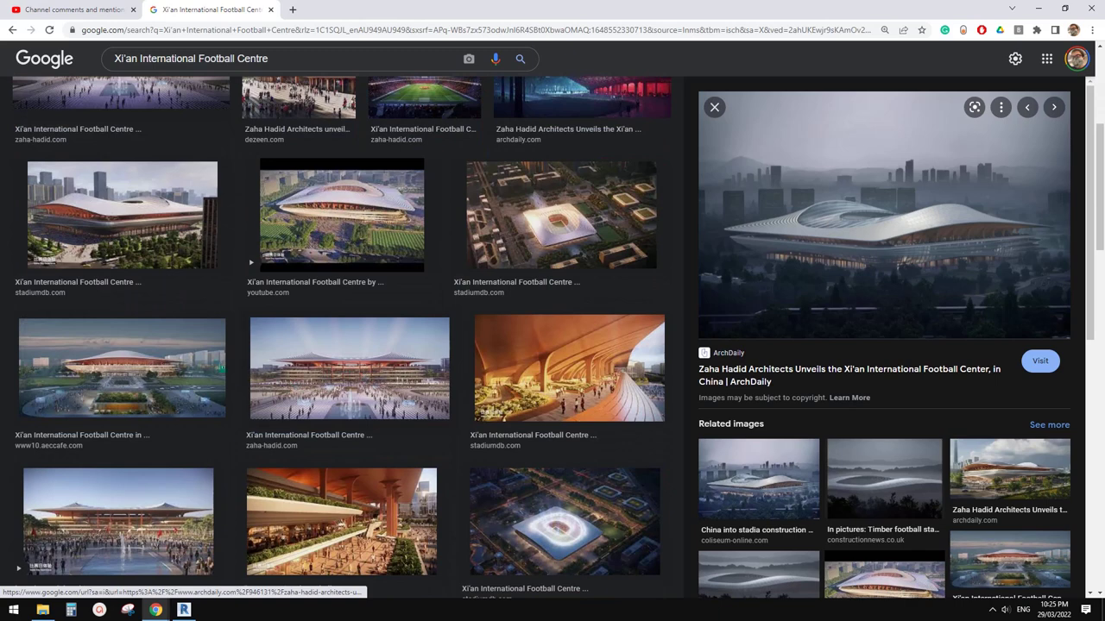
left_click(367, 388)
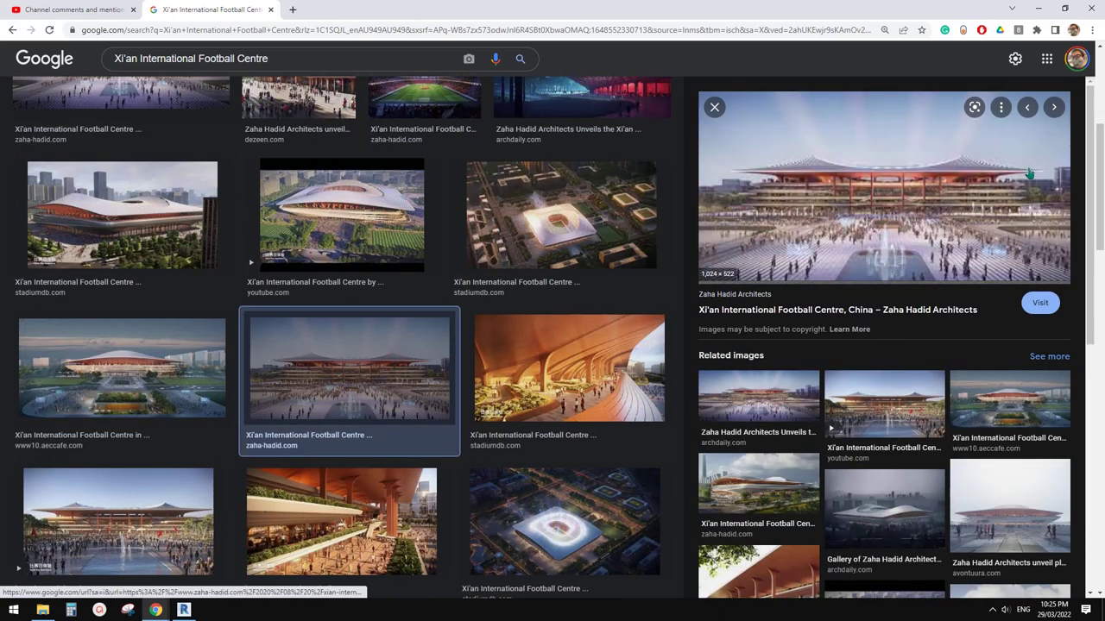
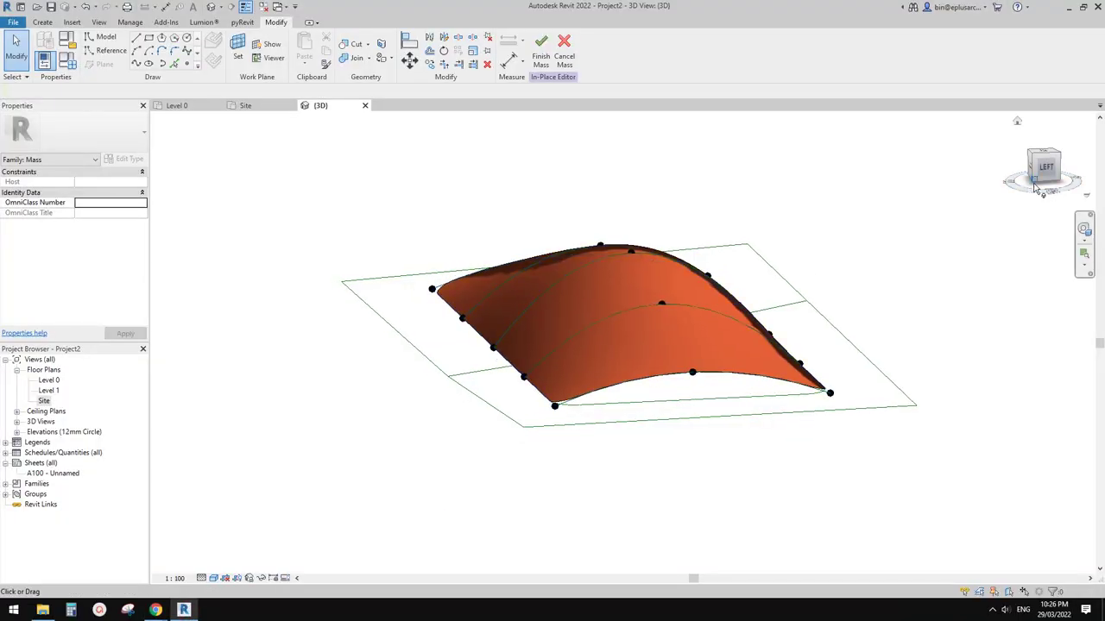
Return to the back view in Revit and raise the roof's central reference point to form a steeper peak
left_click(1031, 185)
left_click(1032, 169)
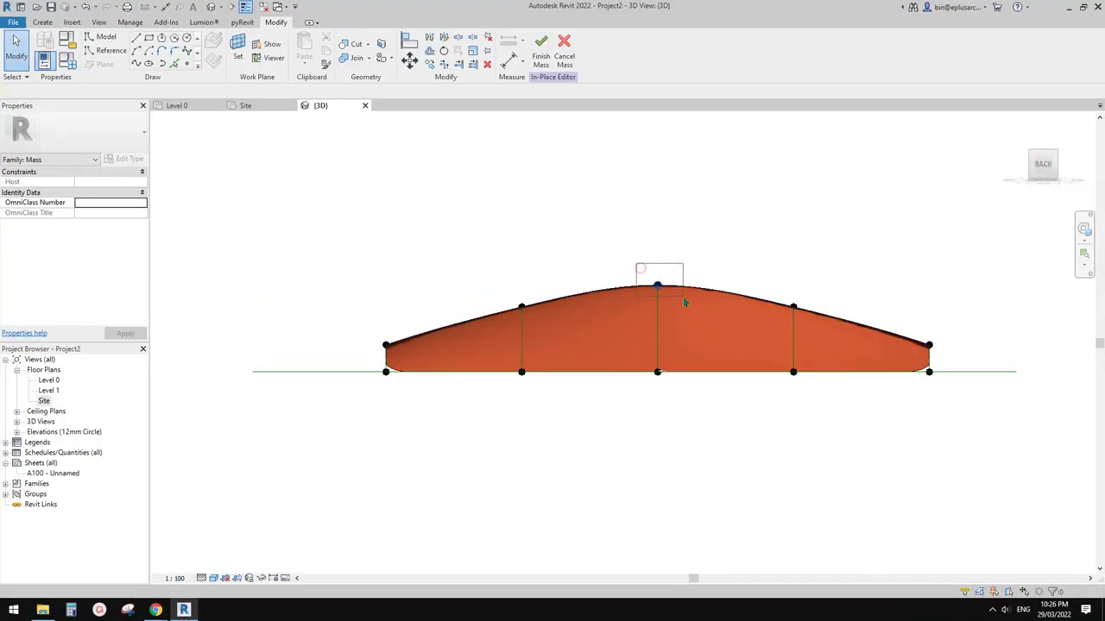
left_click(655, 269)
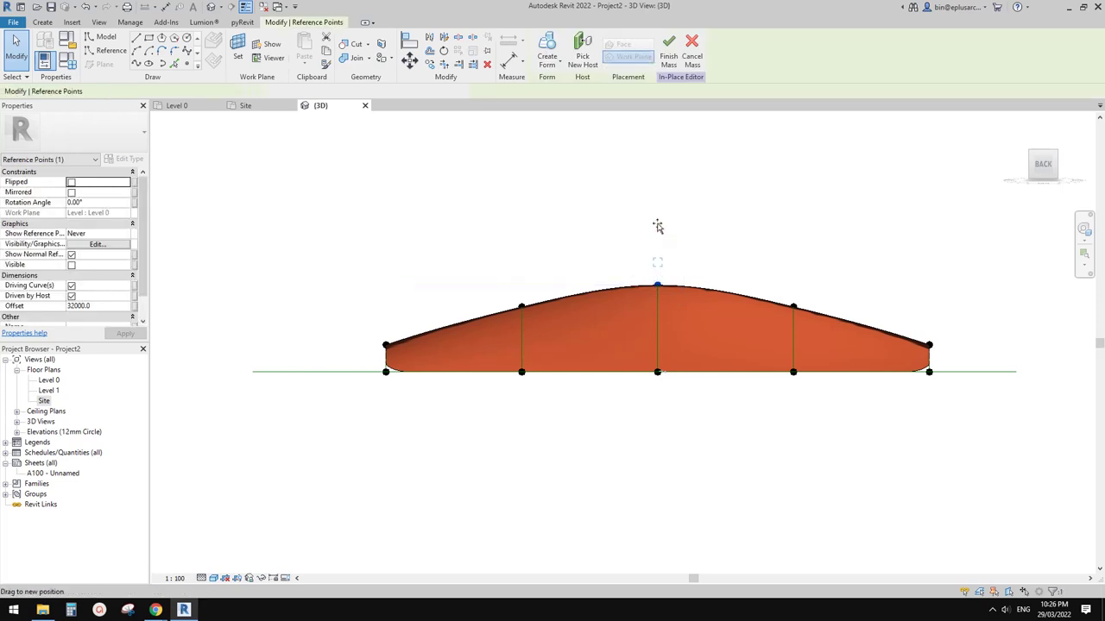
Lower the two reference points flanking the peak slightly and raise the central point to an offset of 48895.3
mouse_move(834, 301)
left_mouse_down()
mouse_move(765, 261)
mouse_move(818, 316)
left_mouse_up()
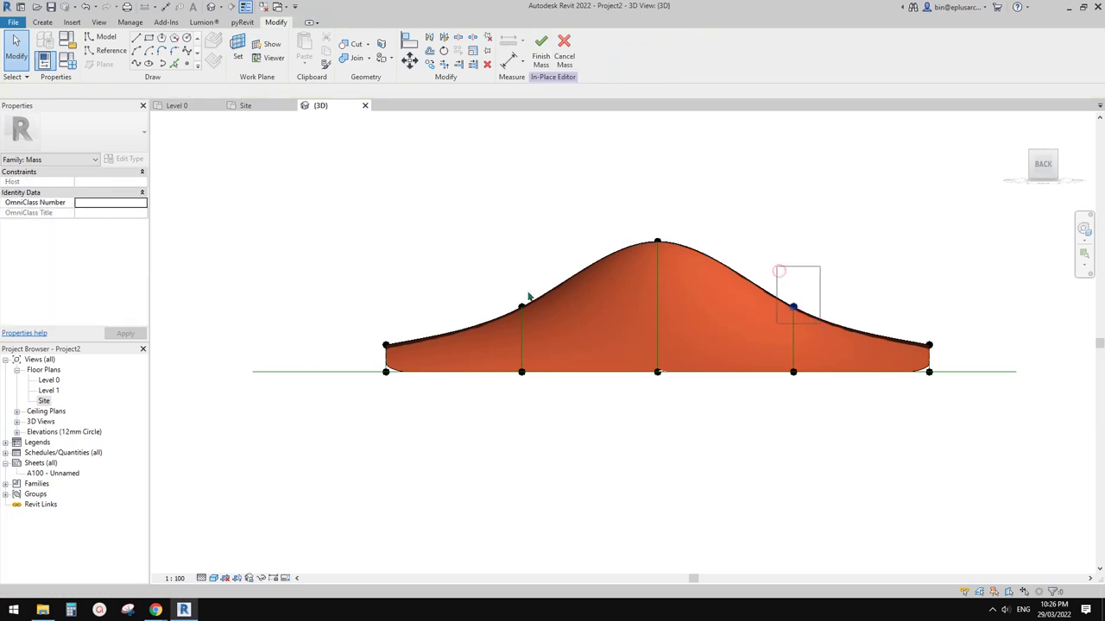
left_click_drag(487, 282, 538, 323, "ctrl")
key("Down")
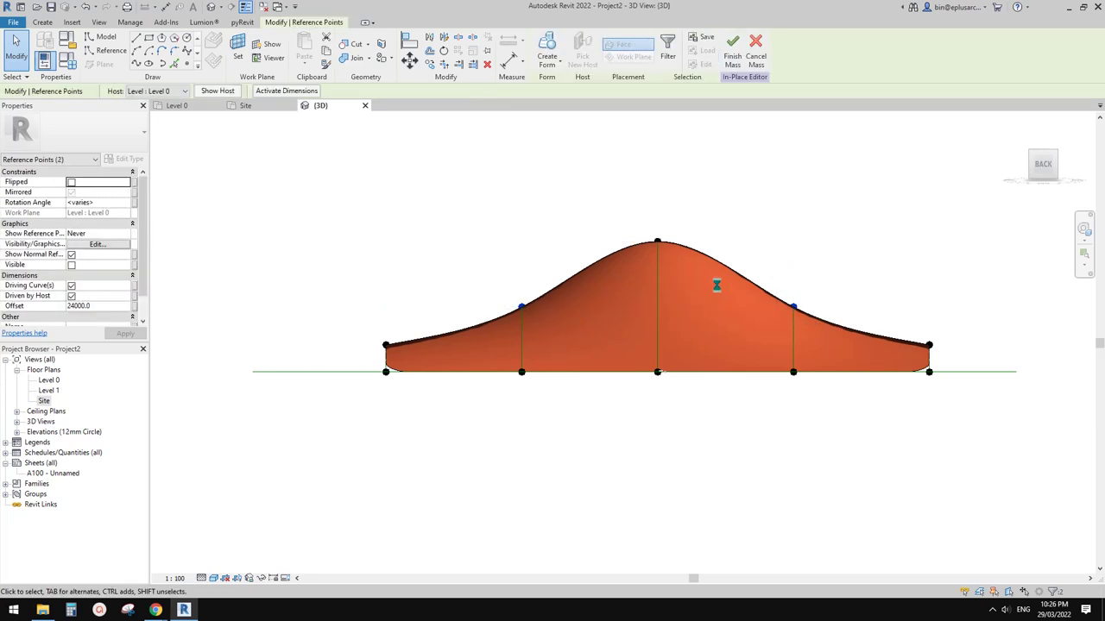
left_click_drag(627, 204, 698, 265)
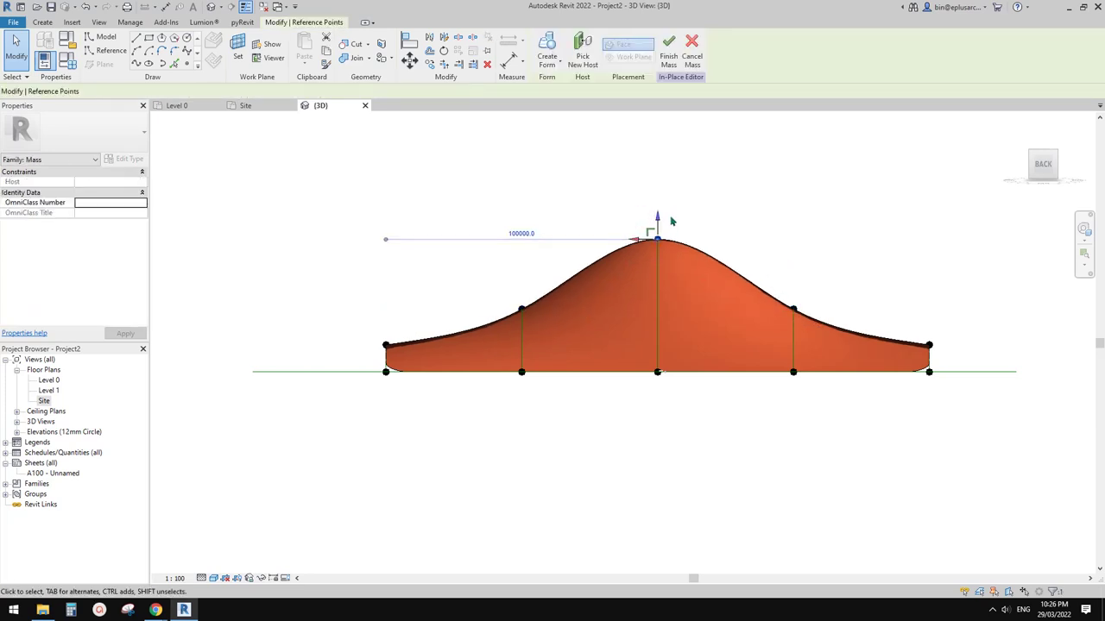
middle_click_drag(759, 245, 756, 246)
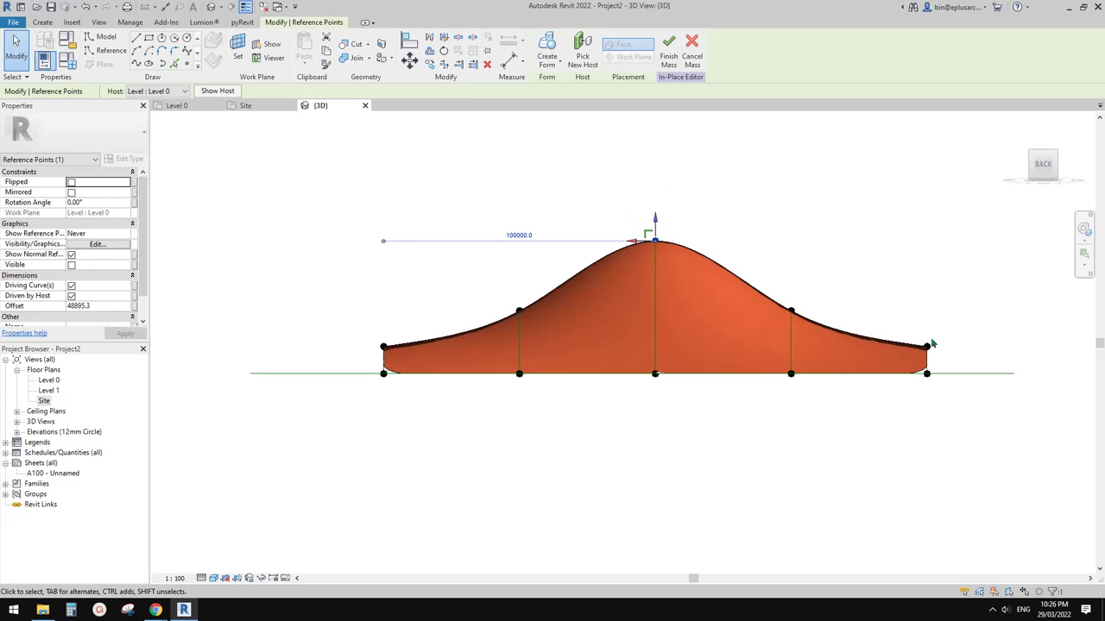
Lower the two outermost upper reference points at the roof's ends to an offset of 7600
left_click_drag(909, 316, 949, 354)
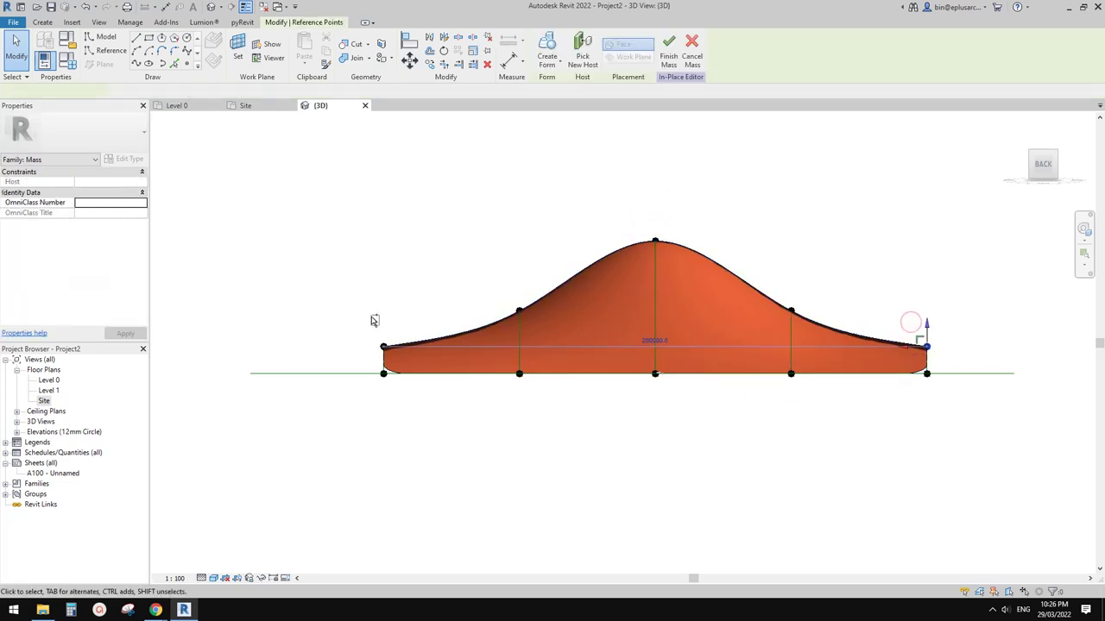
left_click_drag(371, 316, 425, 354, "ctrl")
key("Down")
key("Down")
key("Down")
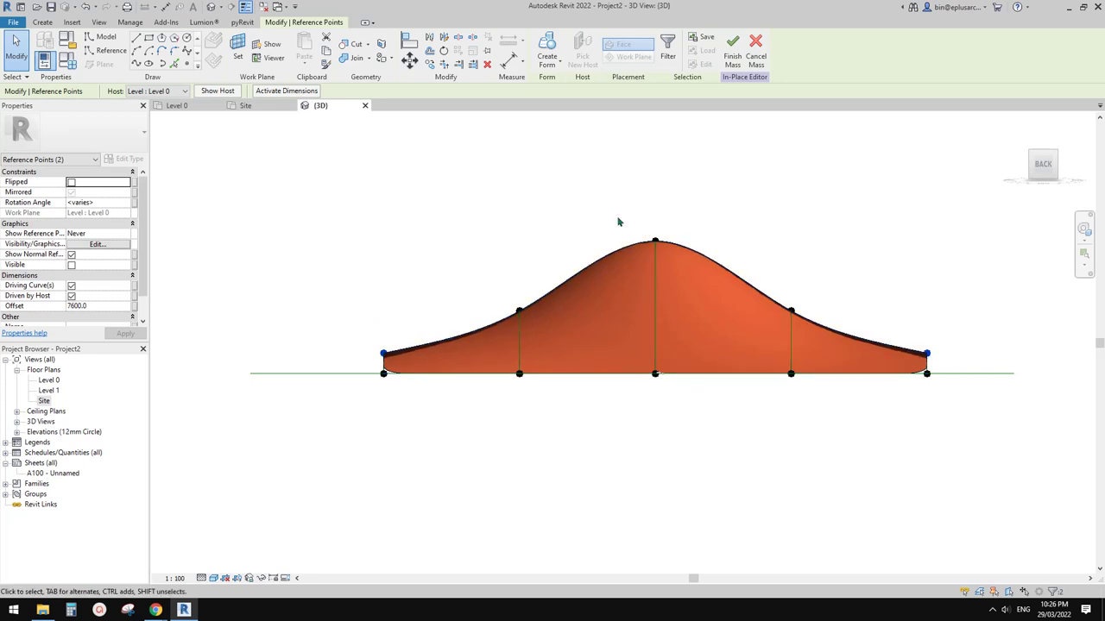
Raise the roof's central reference point to an offset of 56895.3 and check the profile in 3D
left_click_drag(594, 145, 683, 264)
key("Up")
key("Up")
key("Up")
key("Up")
key("Up")
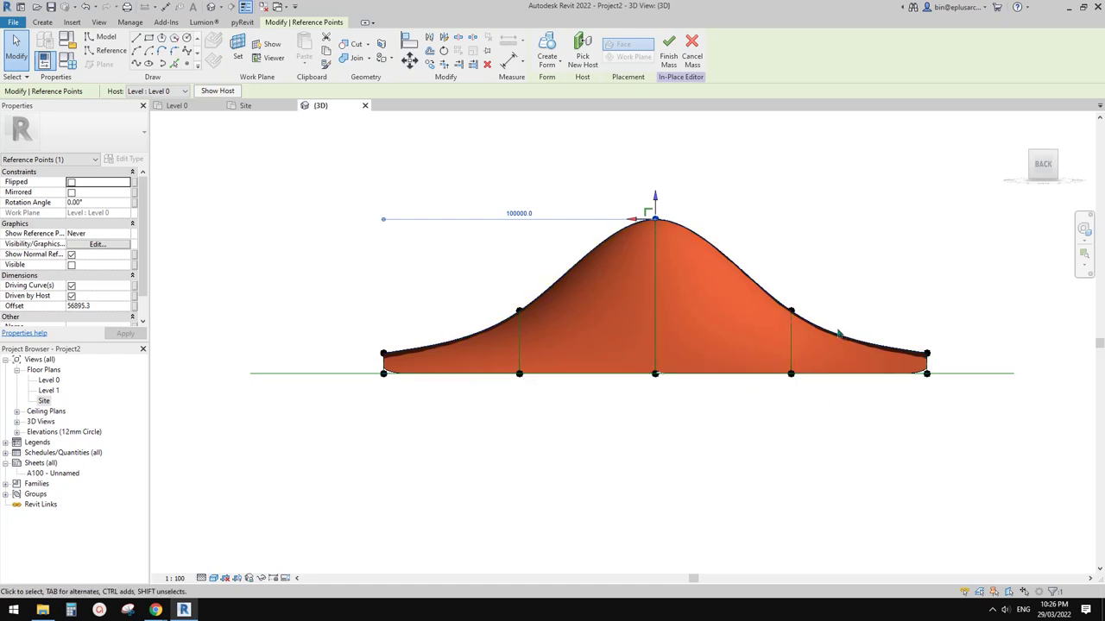
key("Escape")
middle_click_drag(781, 323, 825, 254, "shift")
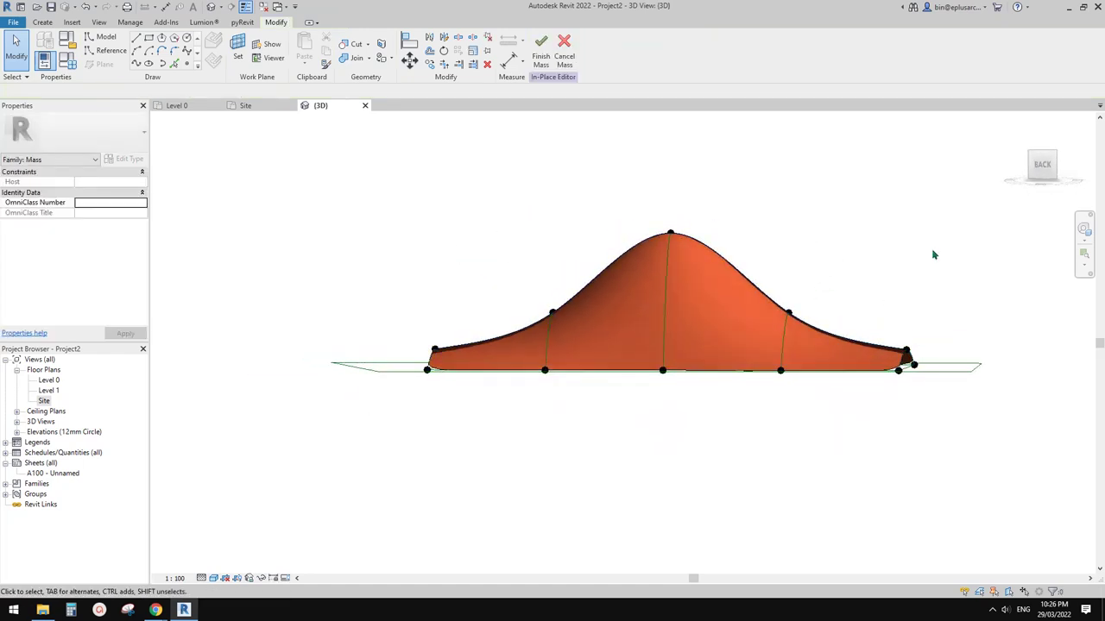
In the back view, shift the two reference points flanking the peak horizontally outward, keeping their height
left_click(1040, 171)
scroll(705, 325, "up", 5)
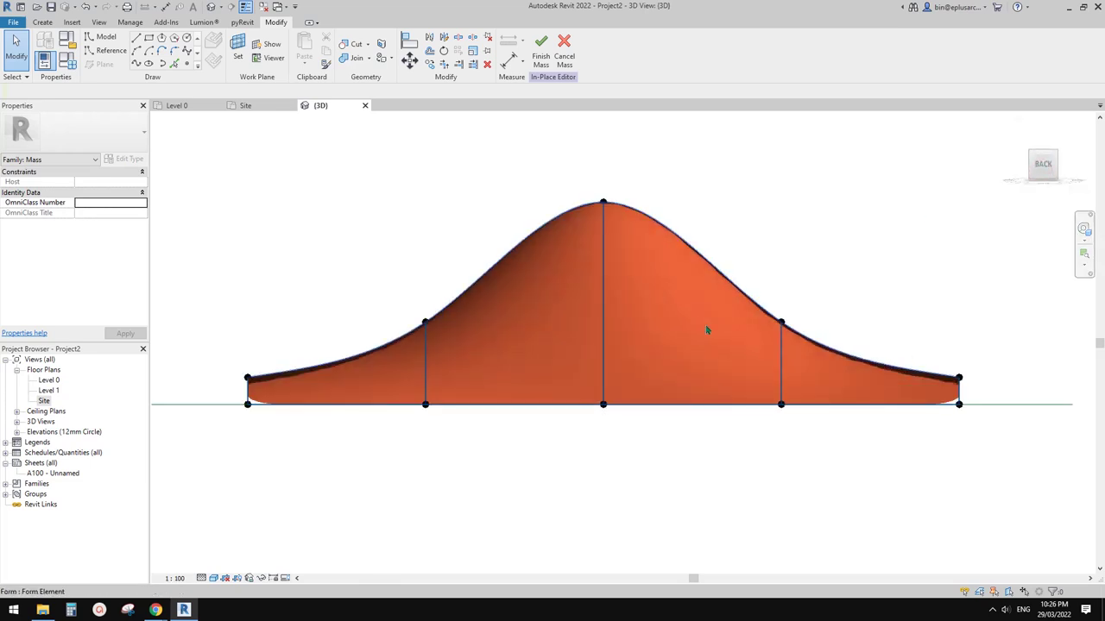
left_click(781, 323)
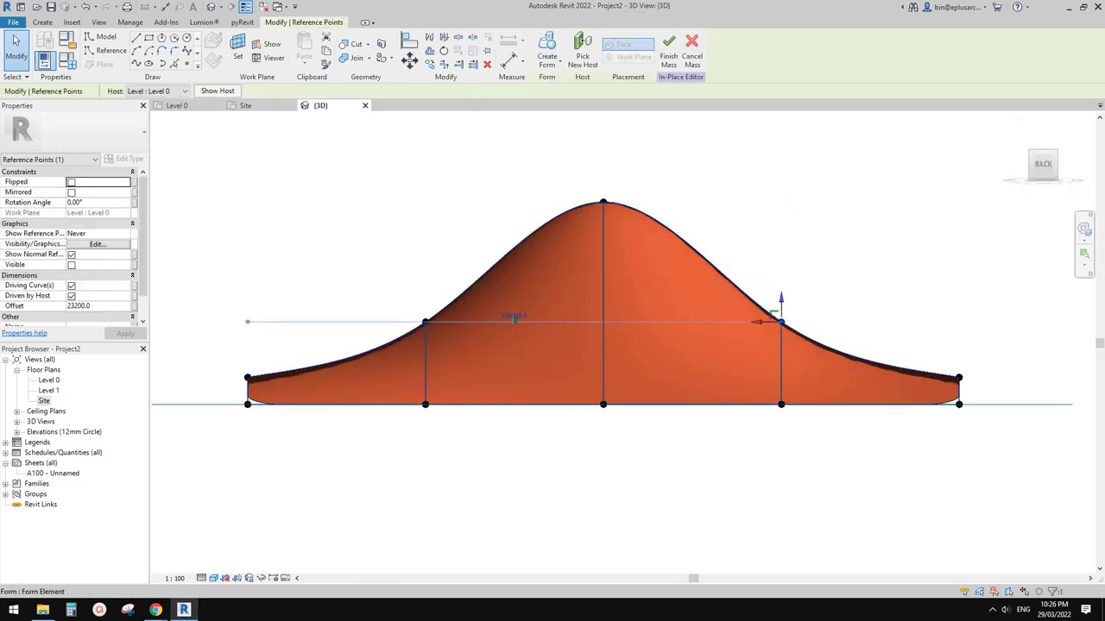
left_click_drag(769, 263, 814, 340)
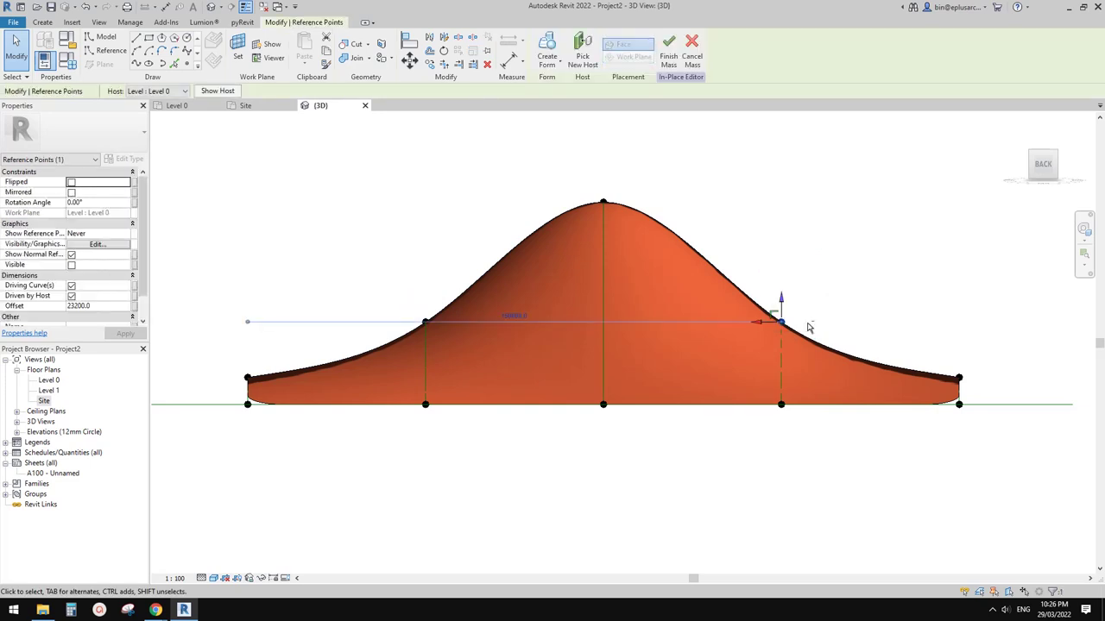
key("shift+Right")
left_click_drag(395, 276, 425, 321)
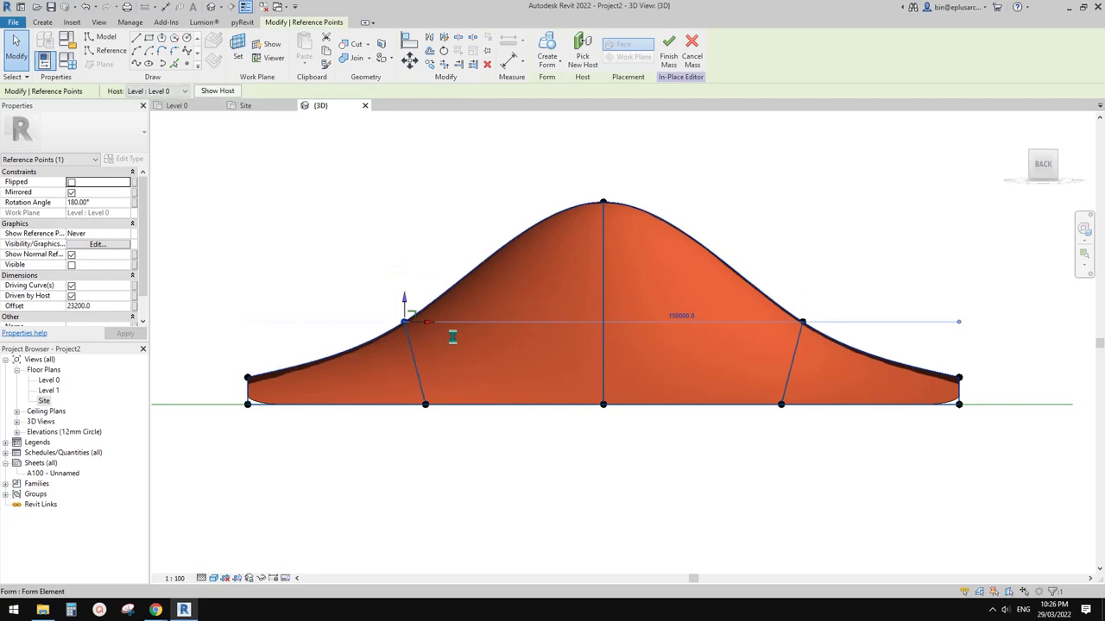
left_click(792, 270)
Temporarily hide the copper roof form and its joined geometry so only the reference lines and points are displayed
middle_click_drag(703, 251, 629, 423, "shift")
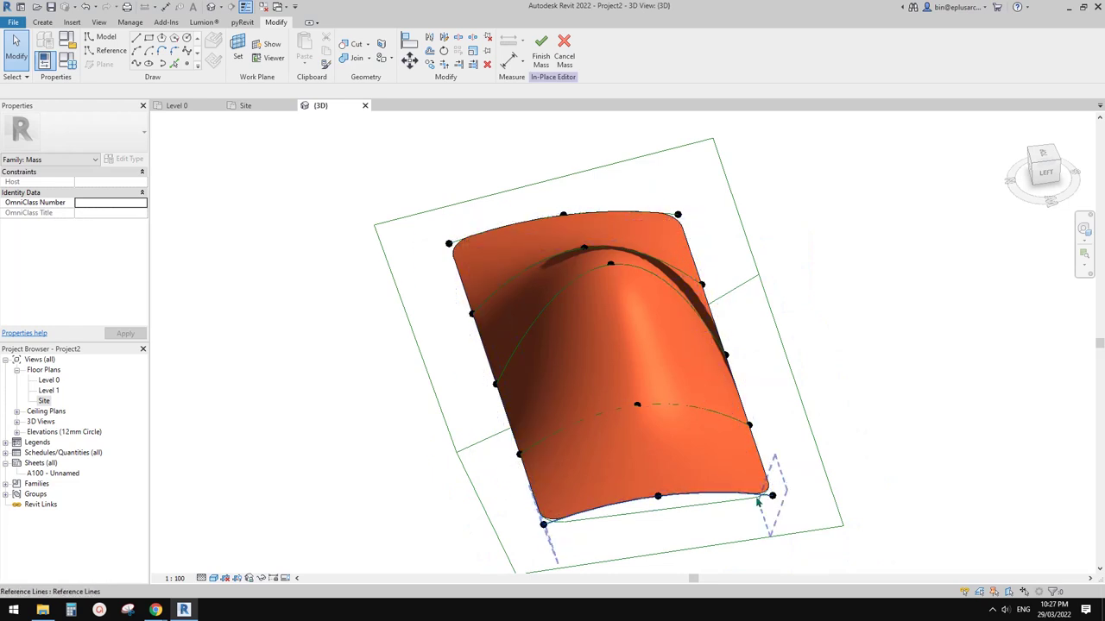
middle_click_drag(774, 500, 595, 415, "shift")
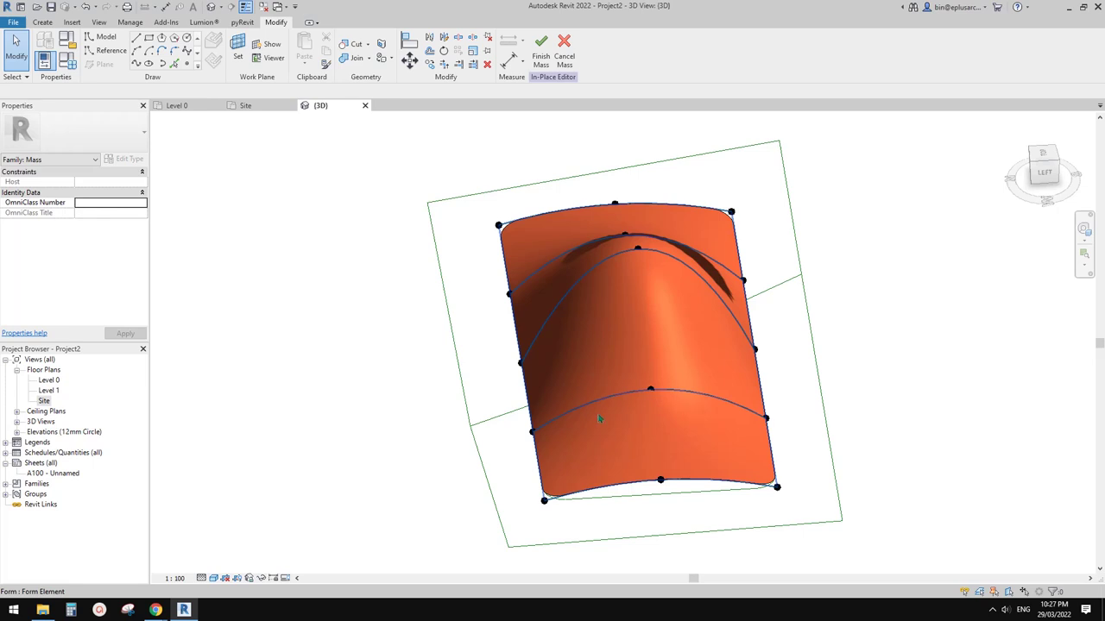
left_click(665, 348)
middle_click_drag(665, 347, 658, 361, "shift")
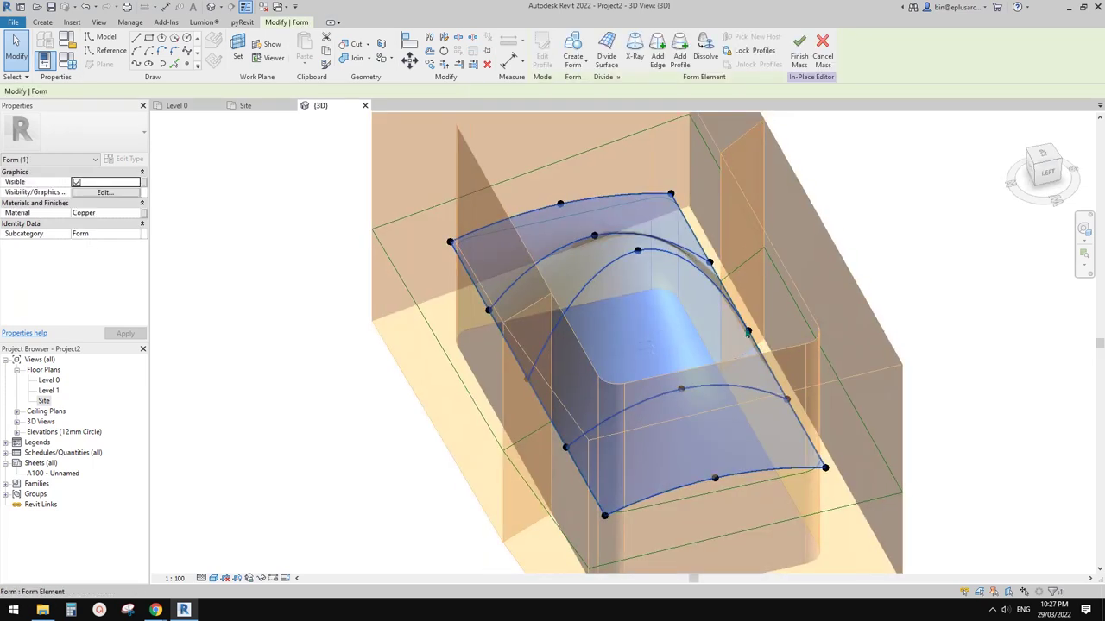
key("Escape")
left_click(682, 353)
key("h")
key("h")
scroll(691, 387, "up", 1)
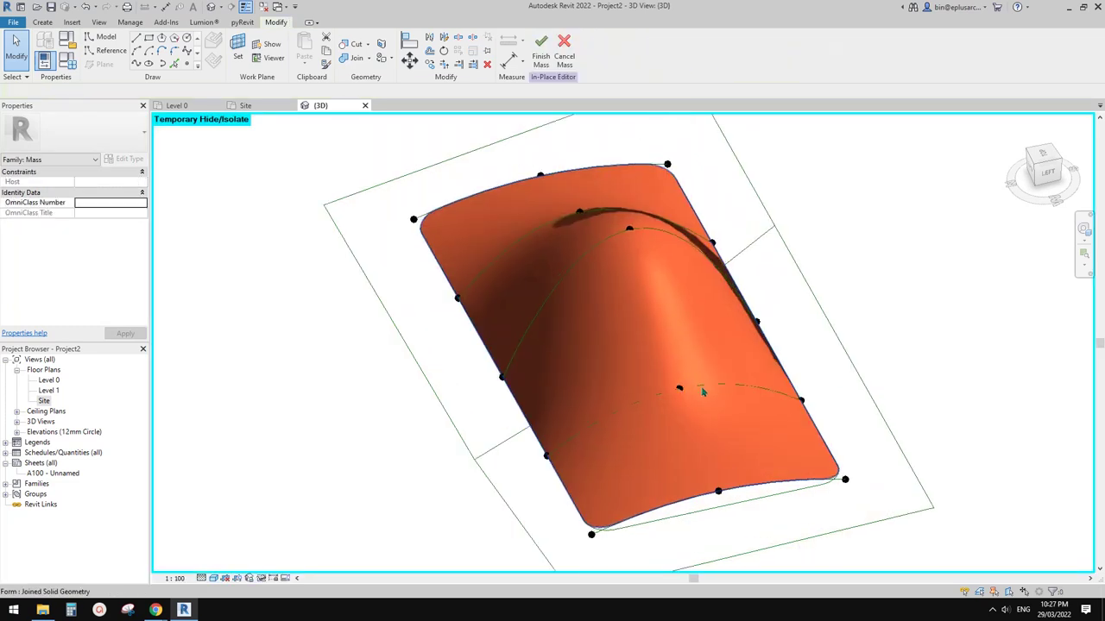
left_click(687, 359)
key("Delete")
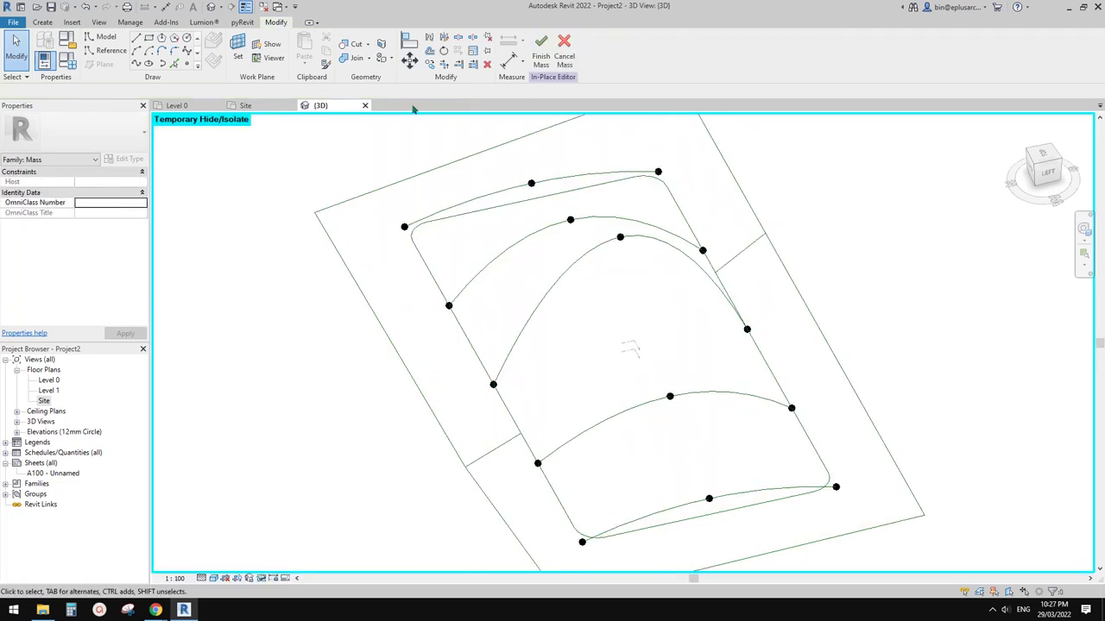
Place two reference points on the arc nearest the viewer, one on each side of its middle point
left_click(191, 67)
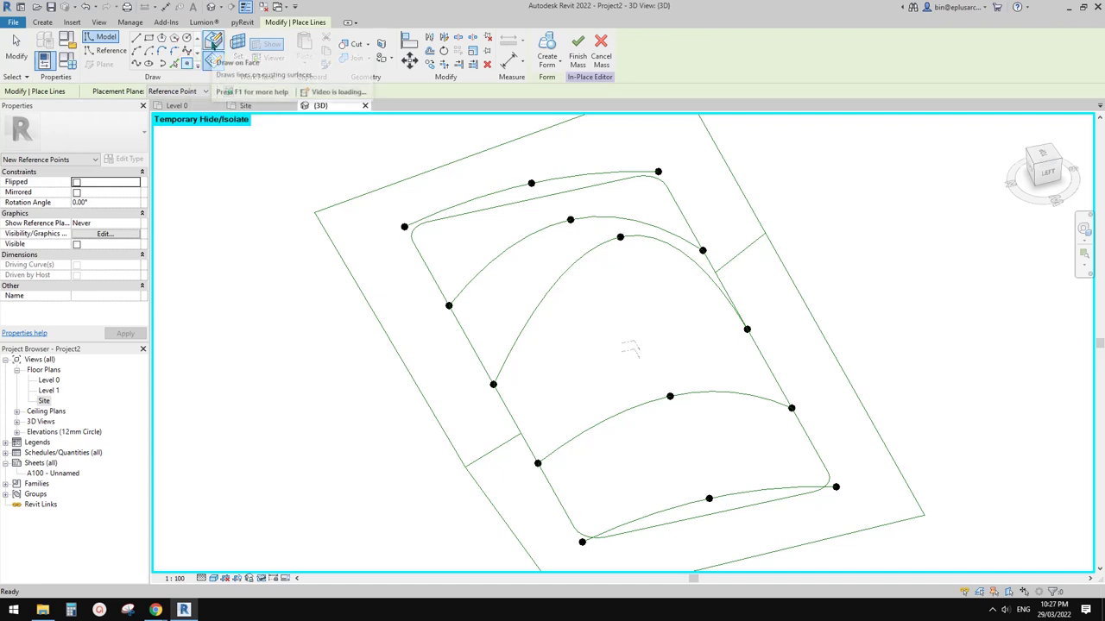
left_click(212, 42)
left_click(610, 418)
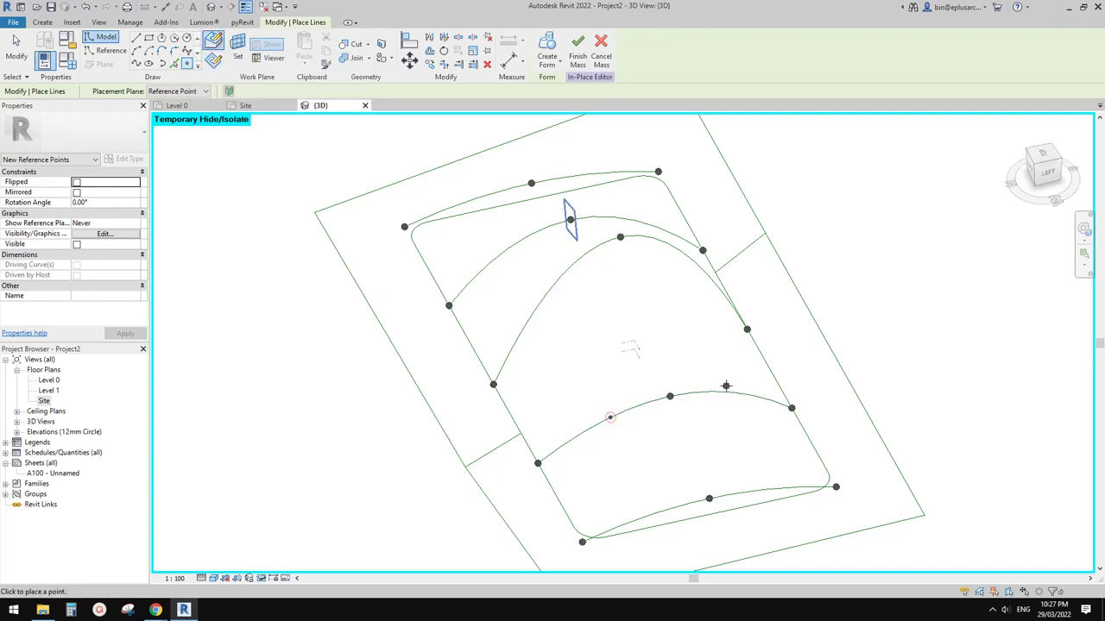
left_click(731, 393)
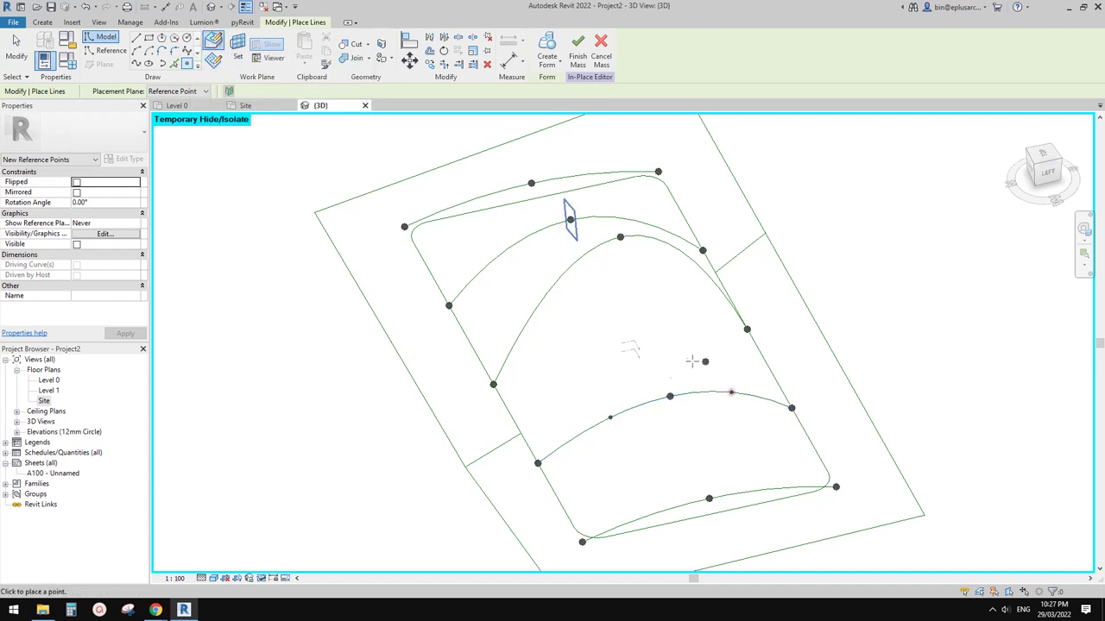
key("Escape")
key("Escape")
Turn the two added reference points on the arc into driving points
left_click(731, 393)
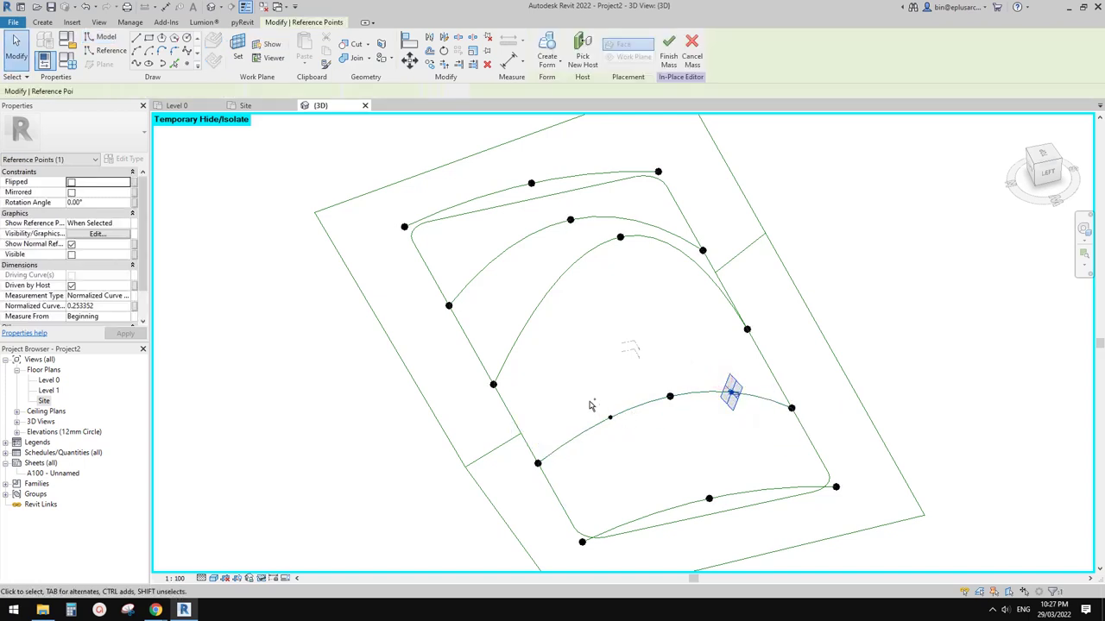
left_click(609, 417, "ctrl")
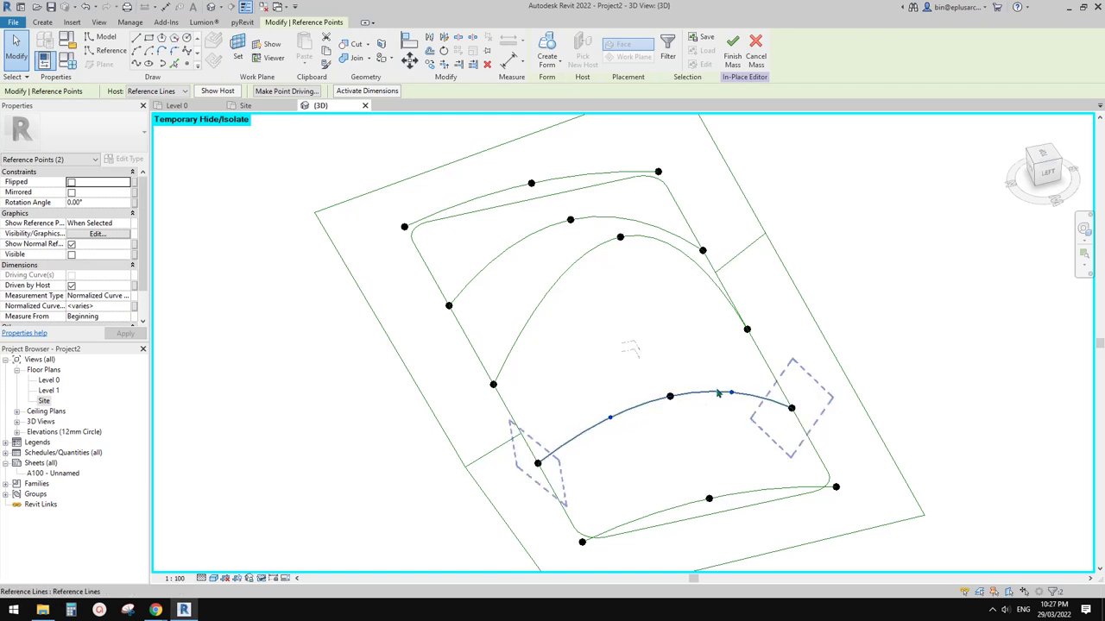
middle_click_drag(717, 394, 481, 199, "shift")
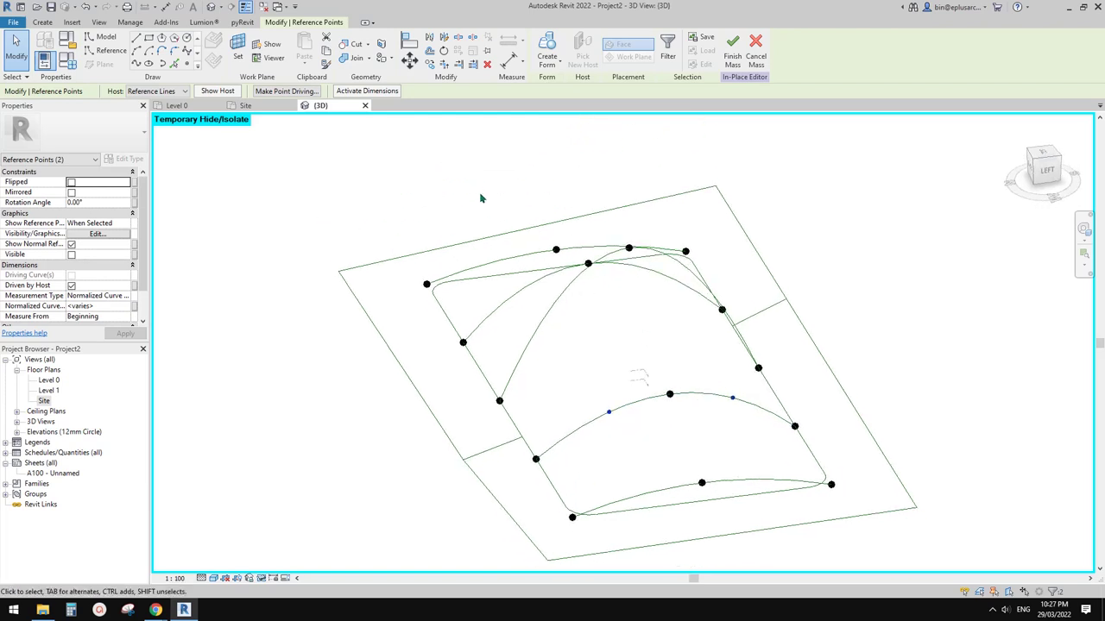
left_click(280, 92)
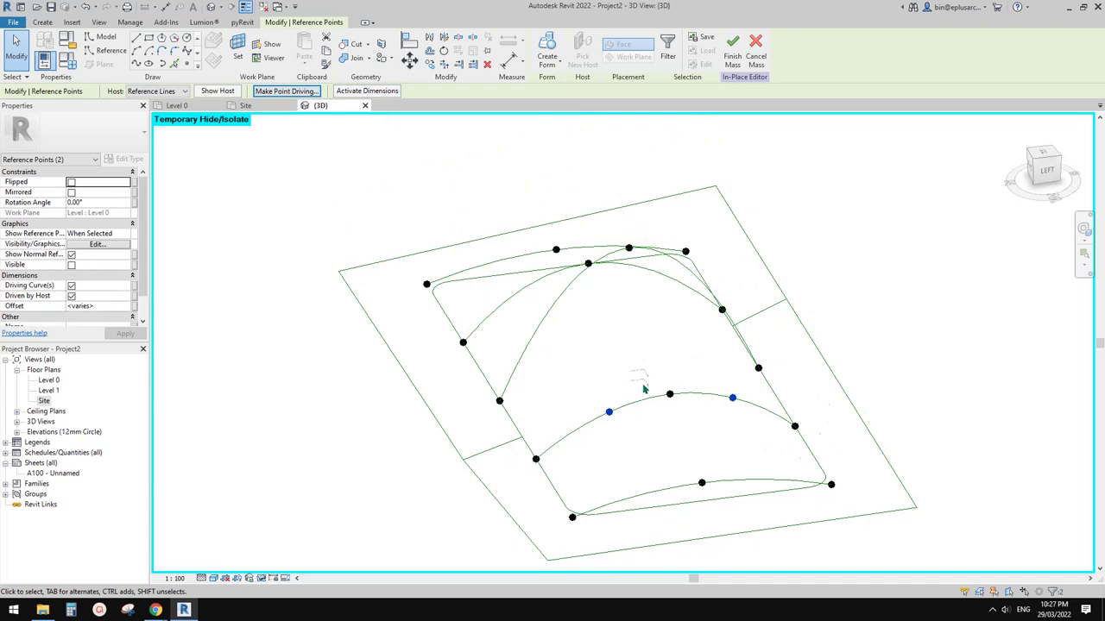
Raise both new driving points above the arc's middle point and restore the hidden form to check the surface
left_click(609, 414)
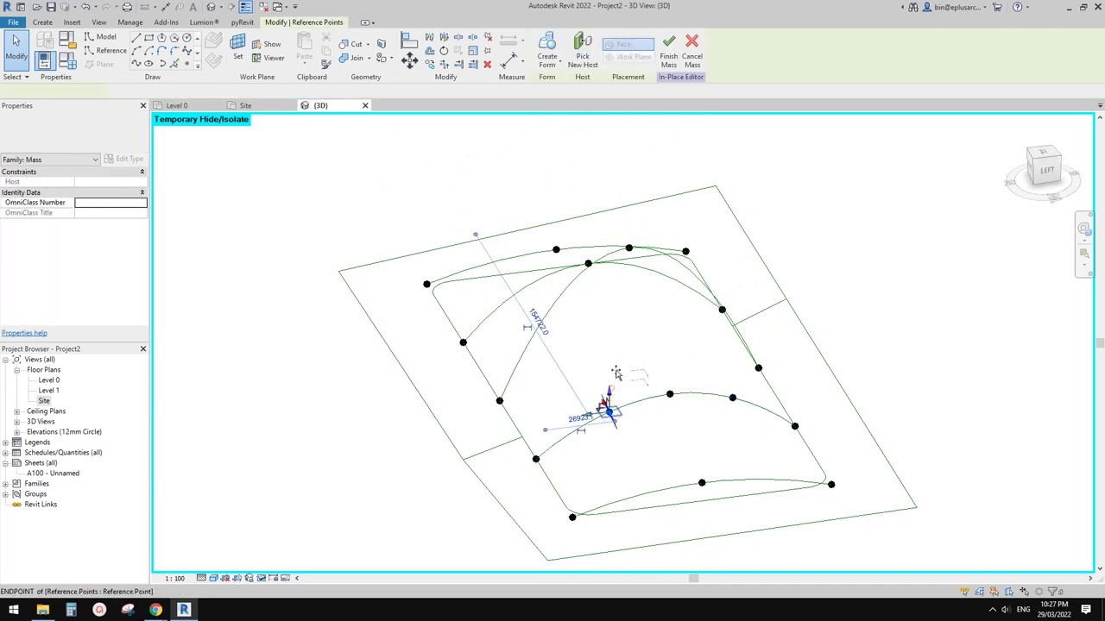
left_click_drag(616, 360, 607, 382)
left_click(732, 397)
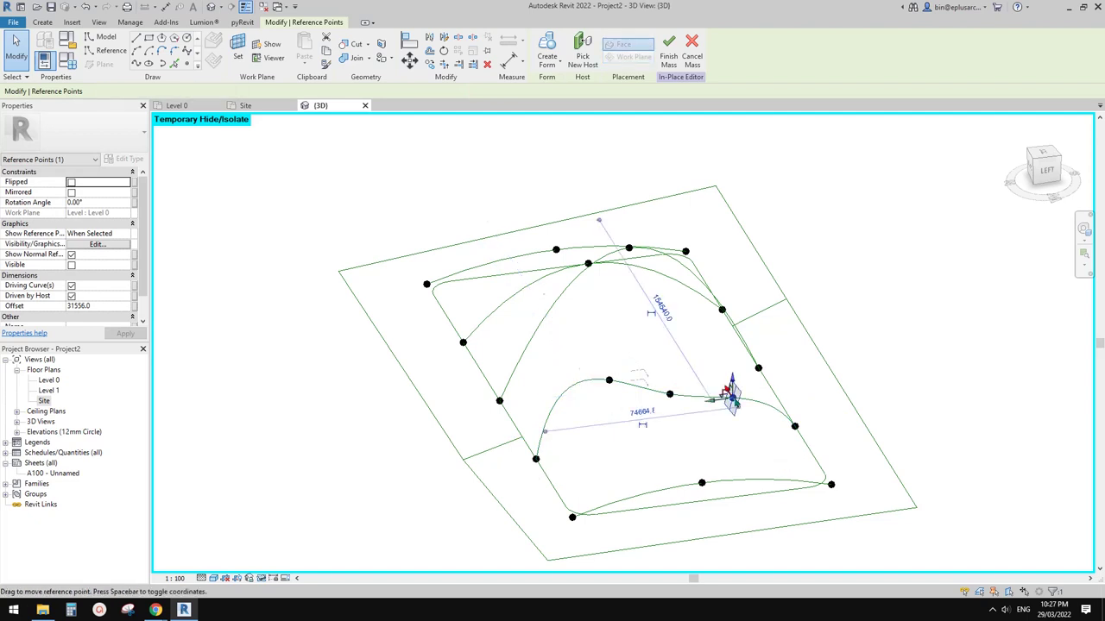
left_click_drag(731, 397, 699, 398)
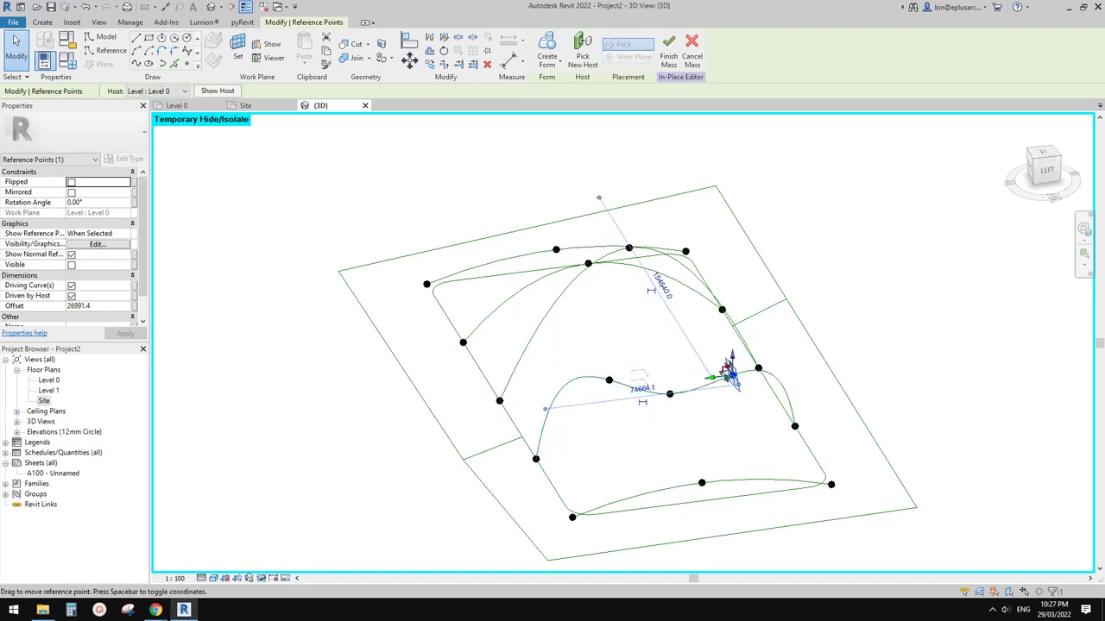
middle_click_drag(734, 406, 767, 424, "shift")
left_click(783, 431)
key("r")
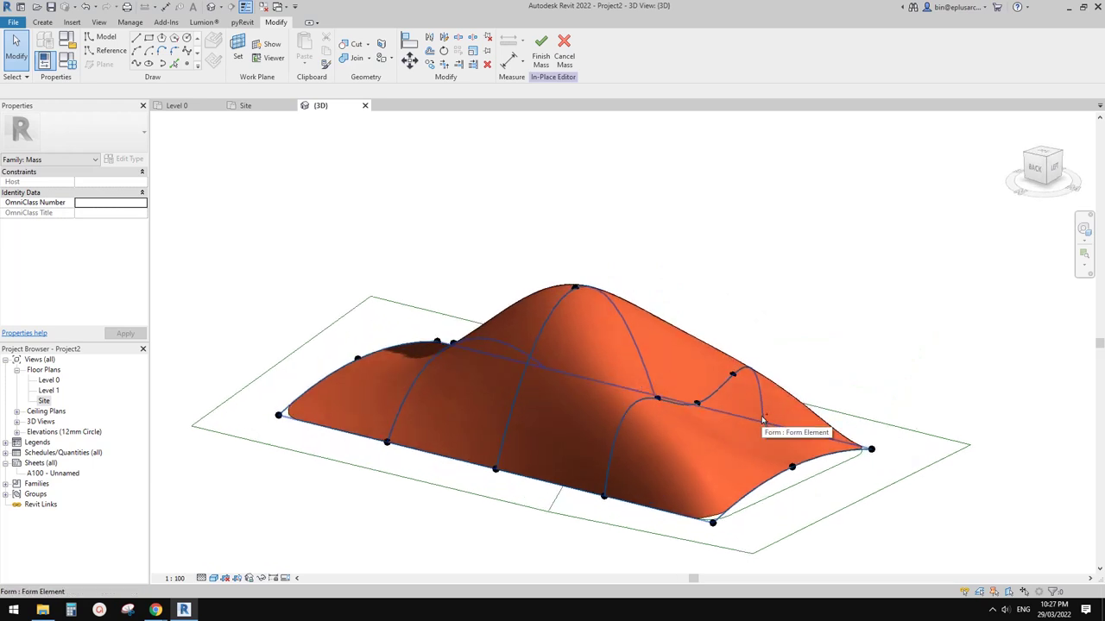
Undo the restored visibility, the driving-point edits and the placement of the two extra reference points
key("ctrl+z")
key("ctrl+z")
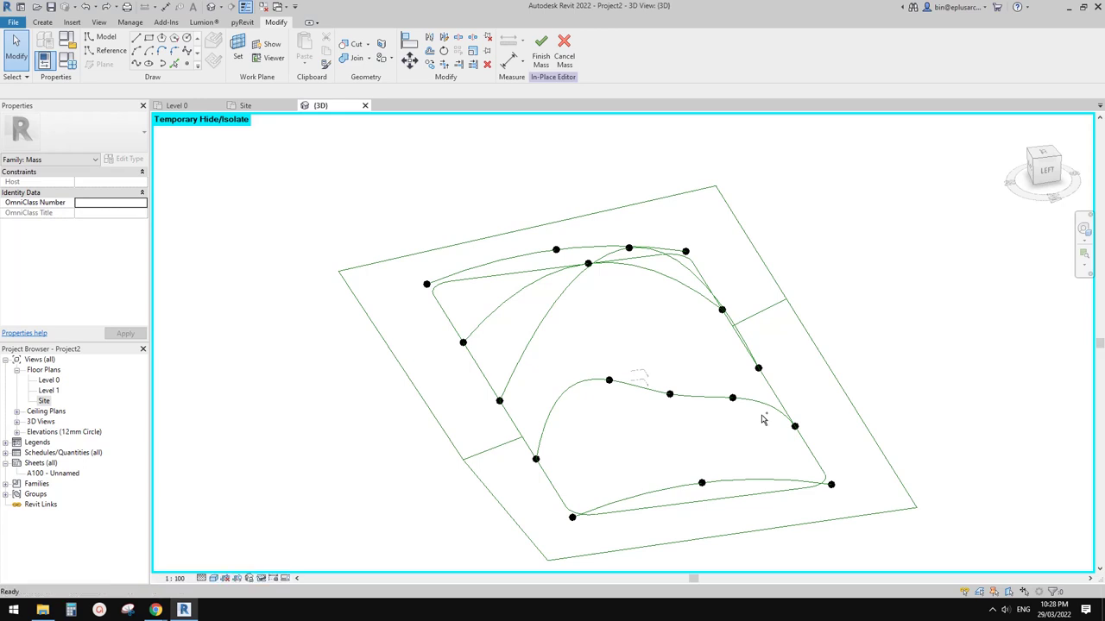
key("ctrl+z")
key("Escape")
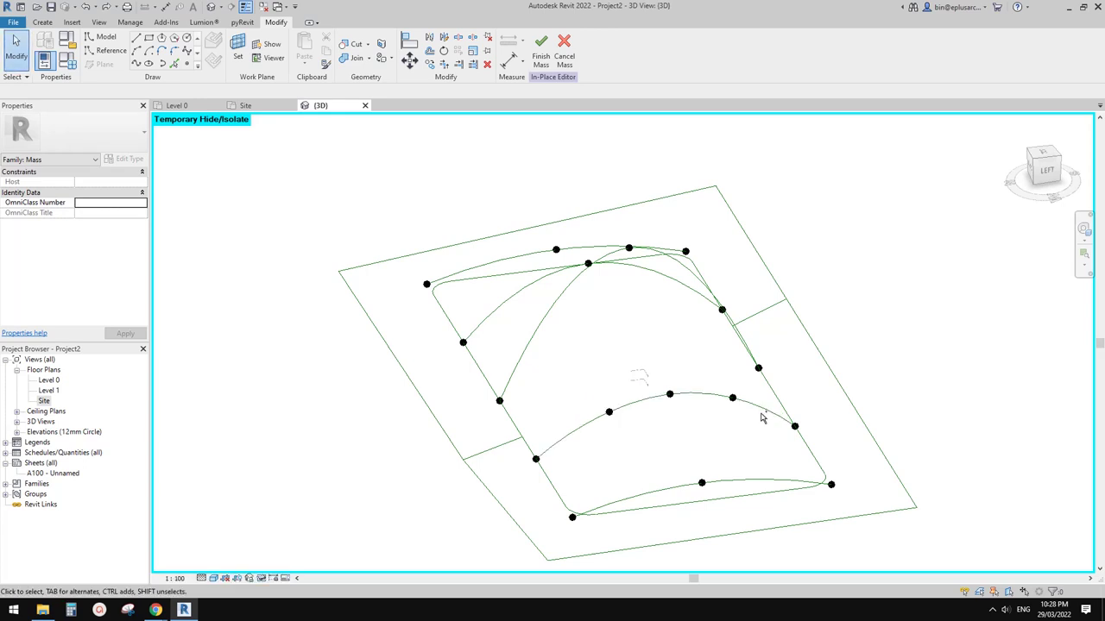
key("ctrl+z")
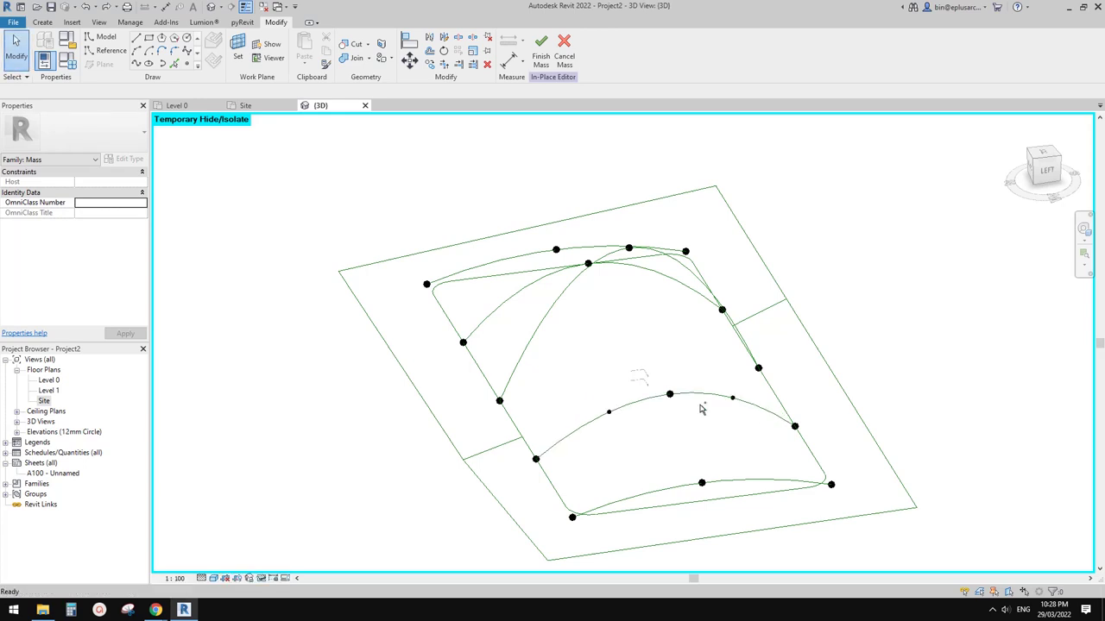
key("Escape")
key("Escape")
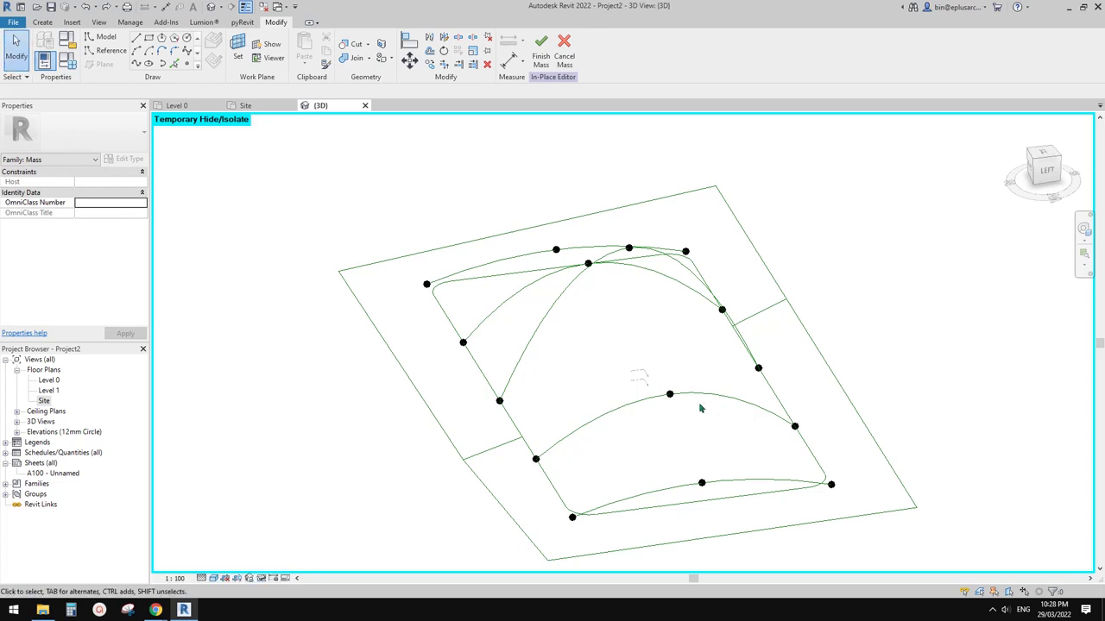
Reset the temporary hiding to display the copper roof form and view it from above the back
middle_click_drag(681, 367, 715, 354, "shift")
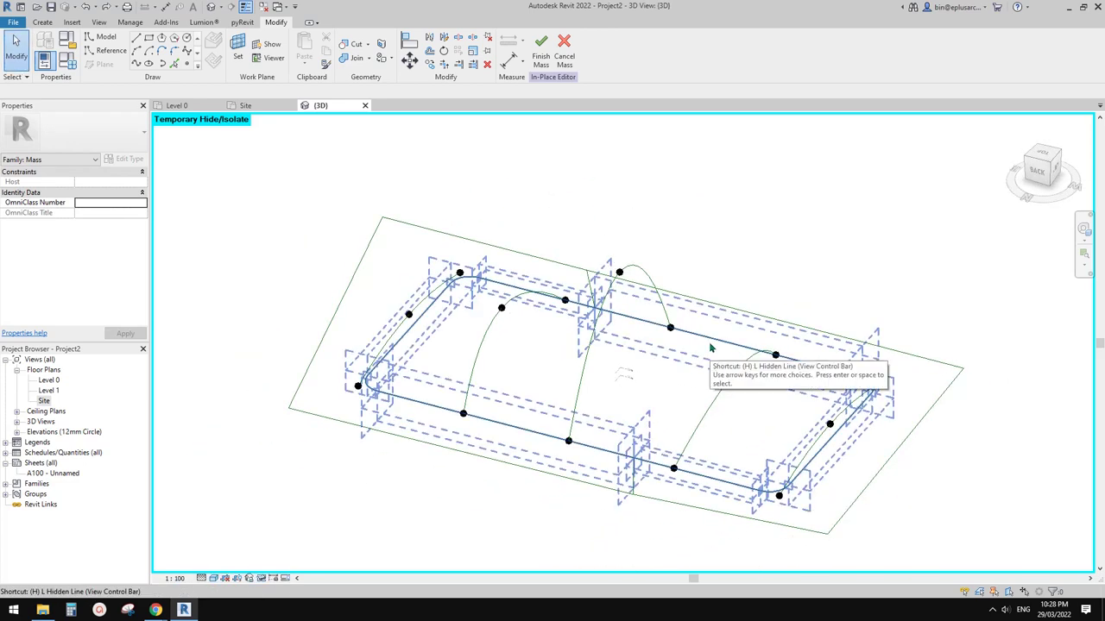
key("h")
key("r")
middle_click_drag(676, 386, 704, 363, "shift")
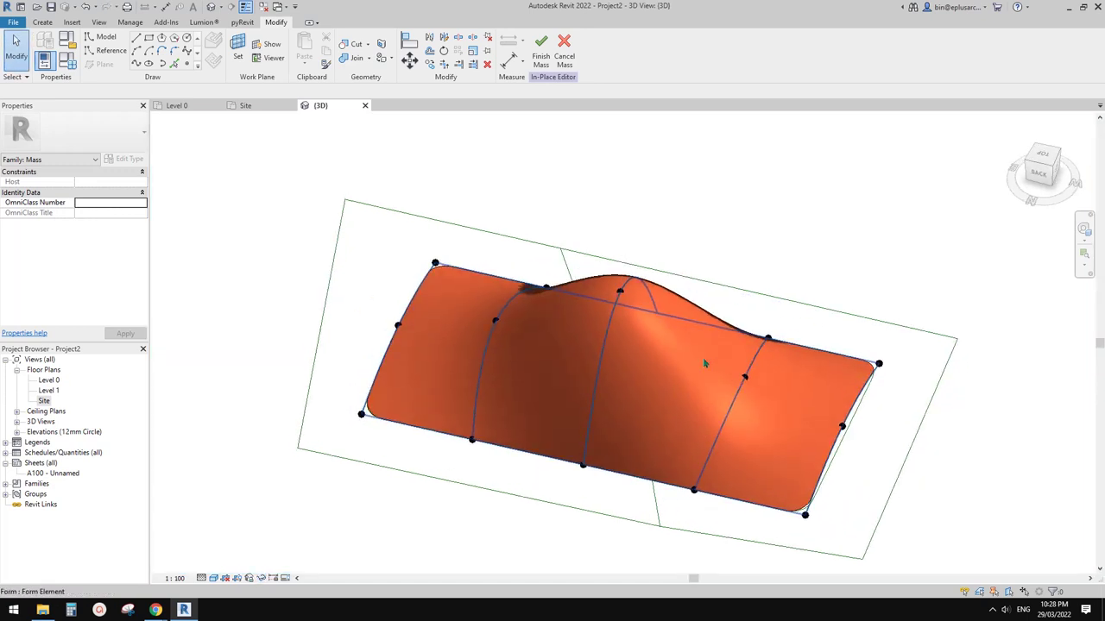
left_click(702, 358)
left_click(356, 450)
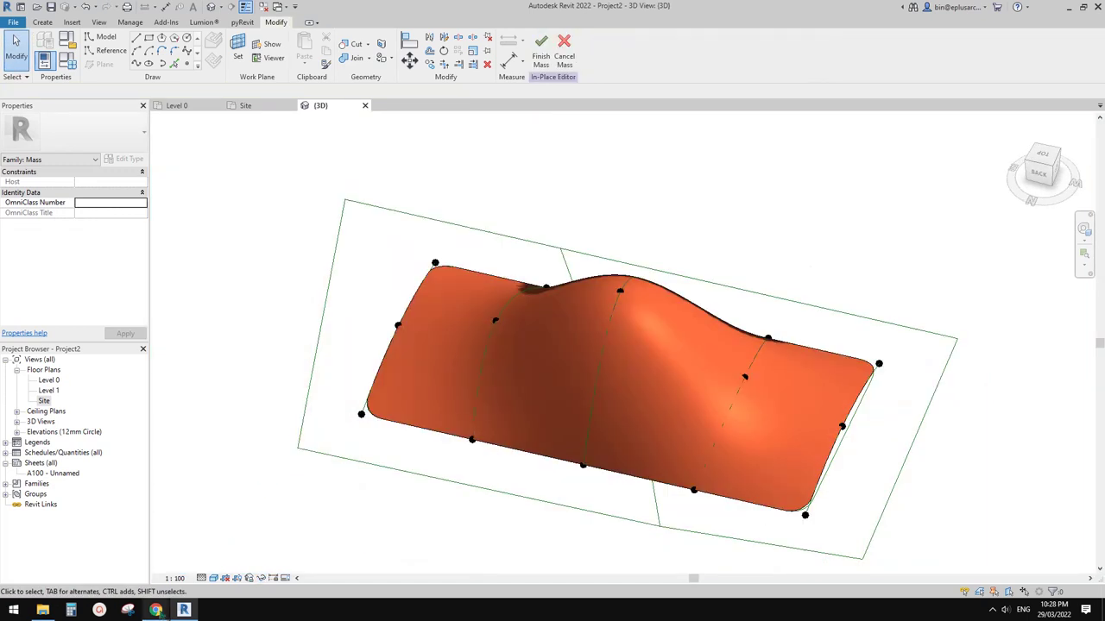
Switch to Chrome to review the Xi'an International Football Centre images, then return to Revit
mouse_move(156, 611)
left_click(228, 551)
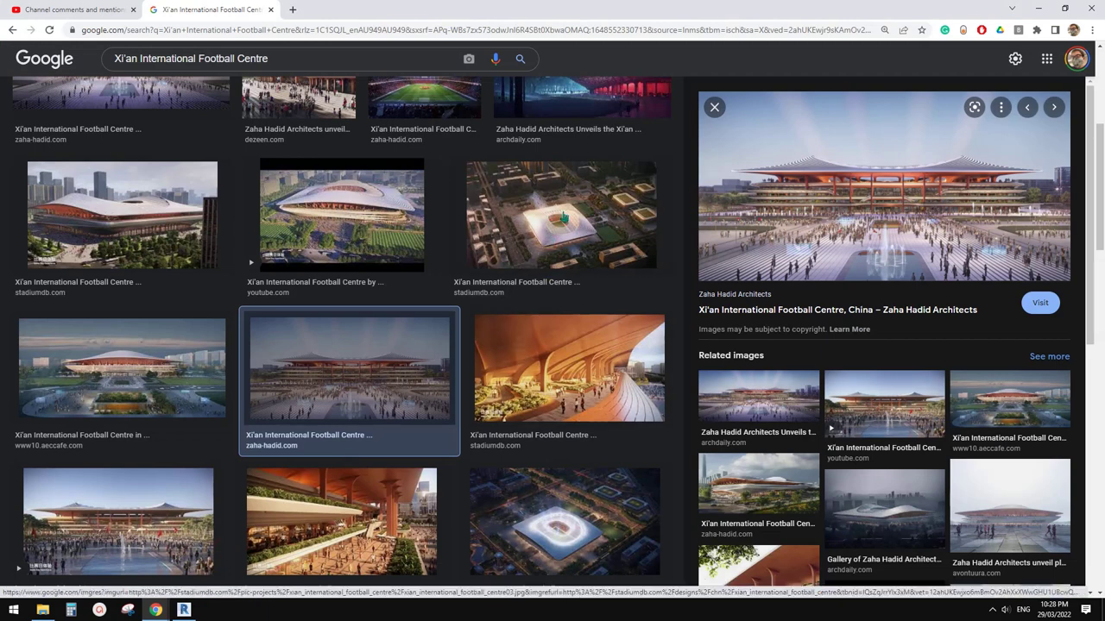
left_click(192, 609)
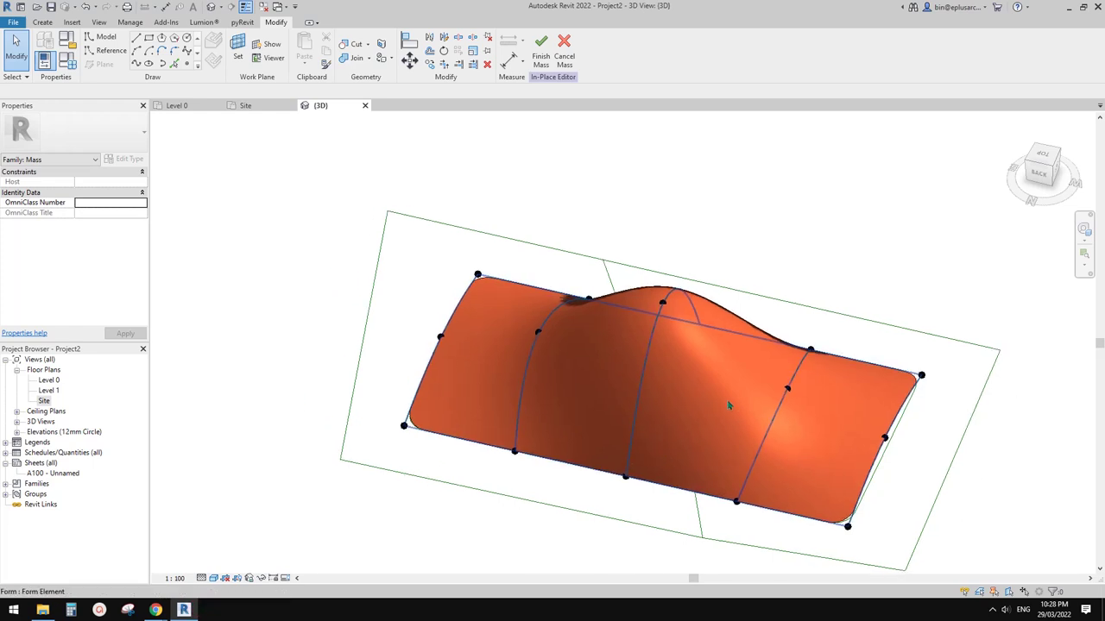
Open the Site floor plan
middle_click_drag(729, 405, 738, 409)
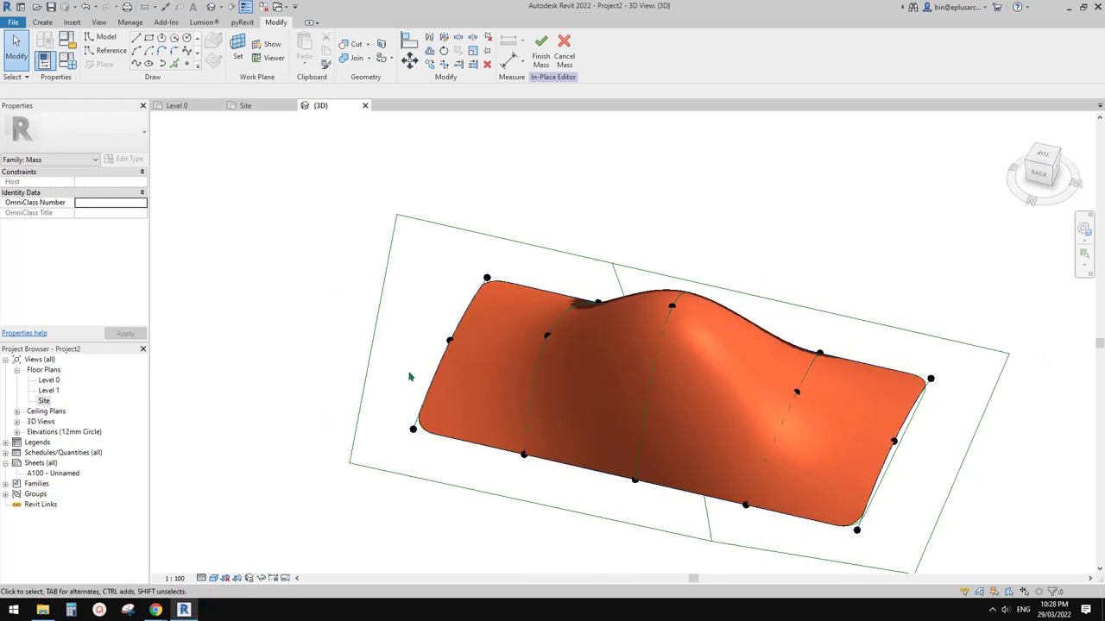
double_click(45, 402)
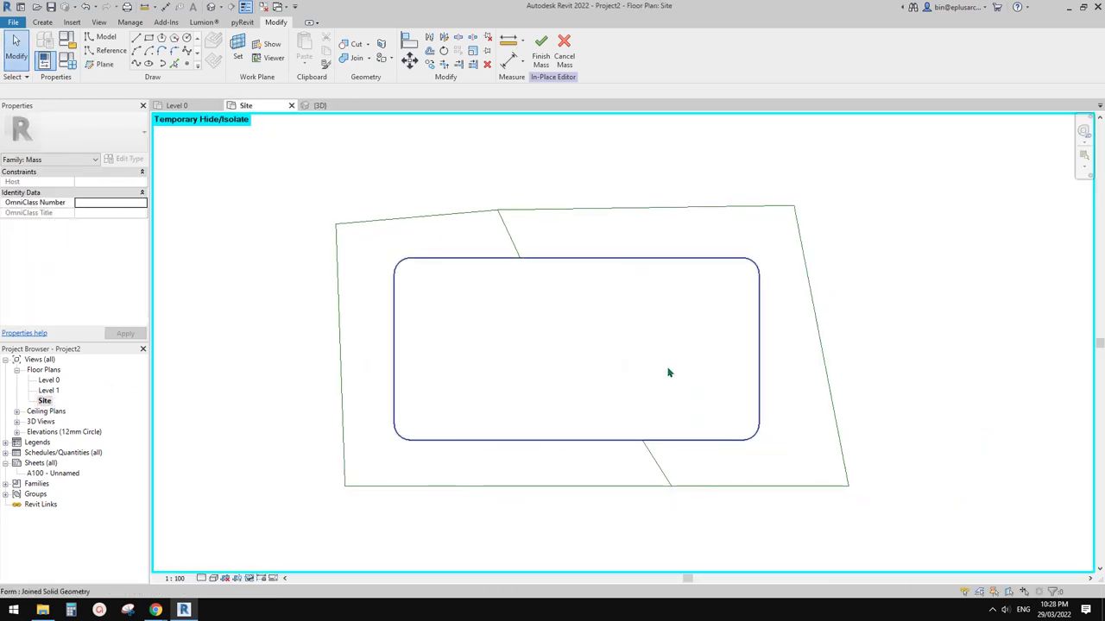
Reset the temporary hiding in the Site plan to bring back the roof form and its reference points
middle_click_drag(661, 344, 673, 354)
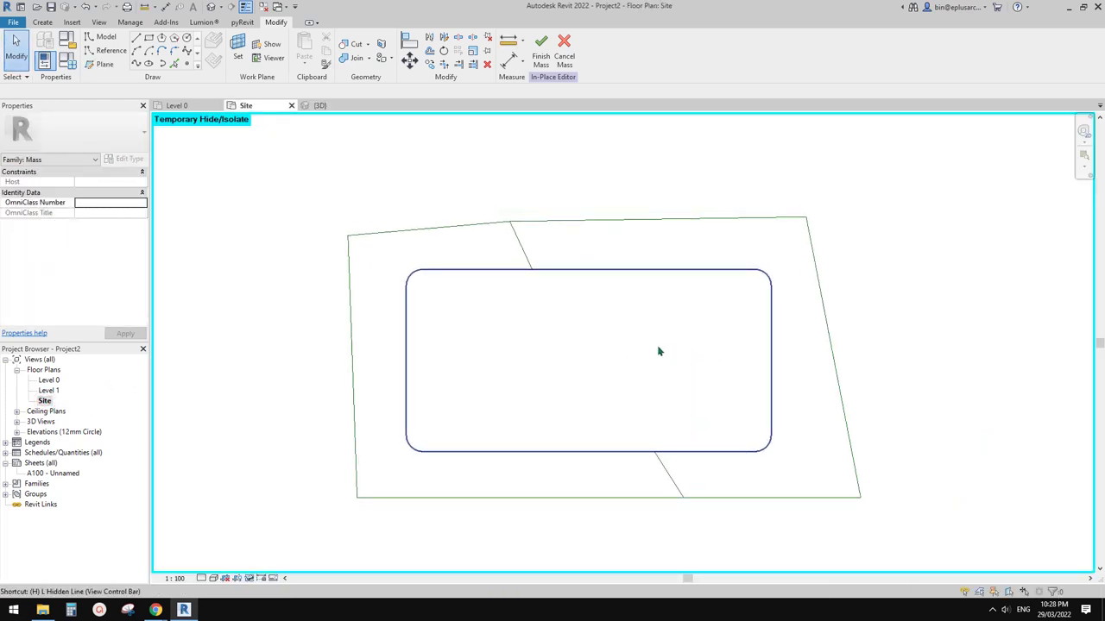
key("h")
key("r")
scroll(522, 324, "up", 1)
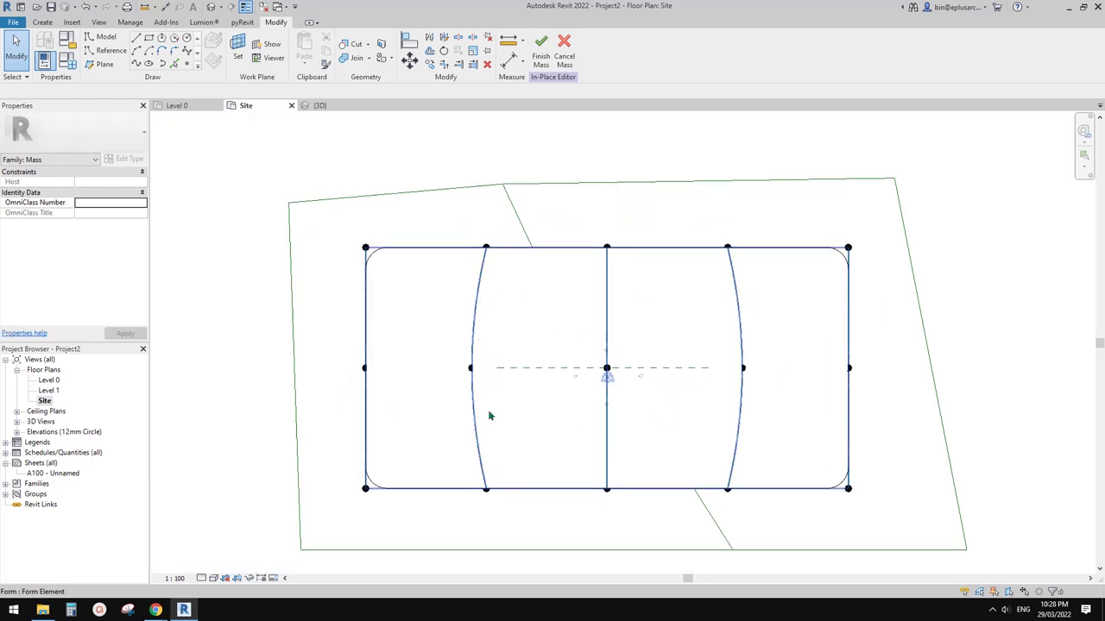
Draw a reference-line ellipse centred on the roof's middle reference point, with semi-axes of 64000 horizontally and about 34109 vertically
left_click(107, 52)
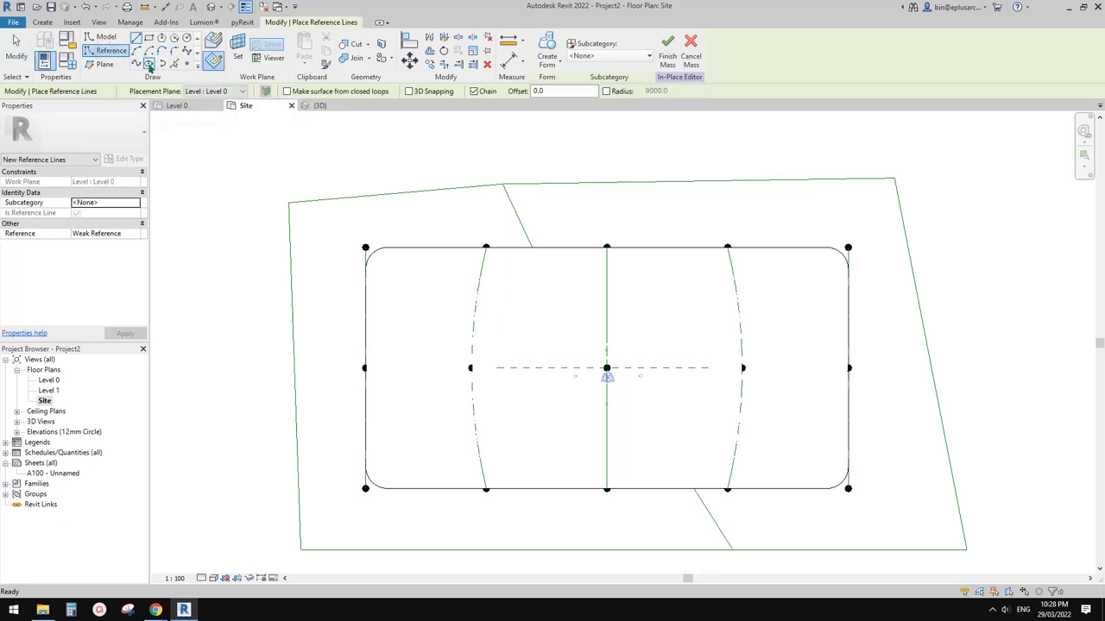
left_click(148, 63)
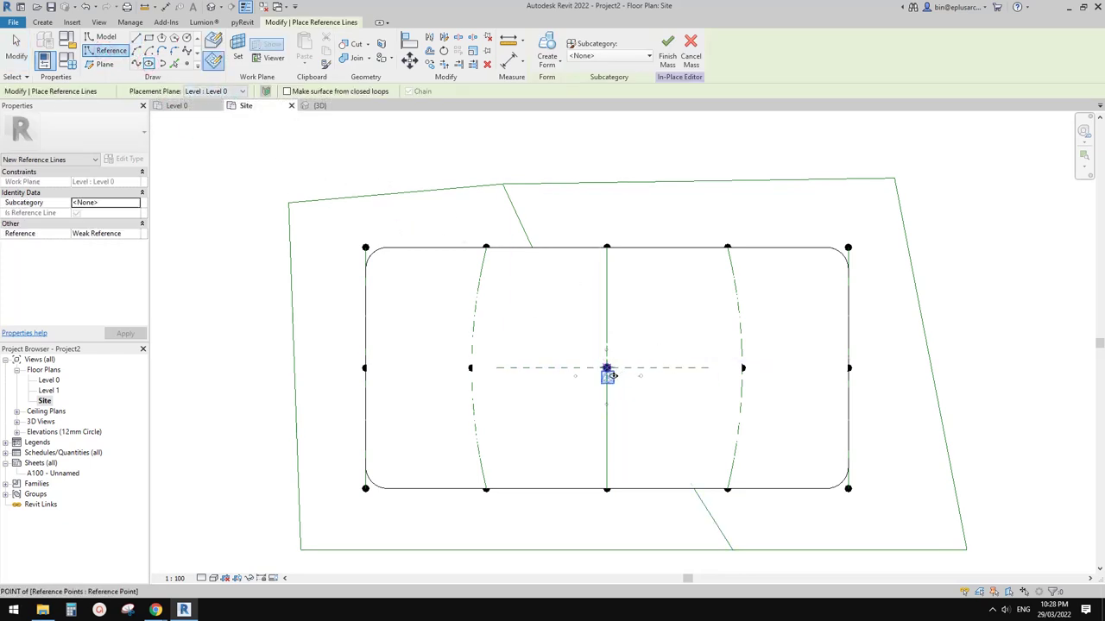
left_click(607, 369)
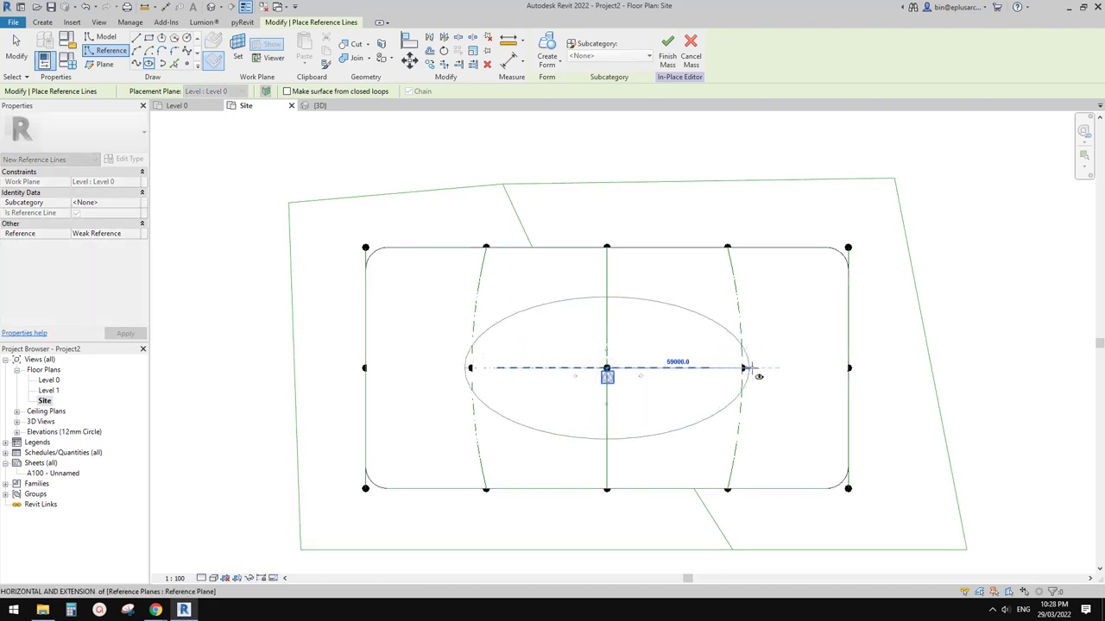
left_click(761, 368)
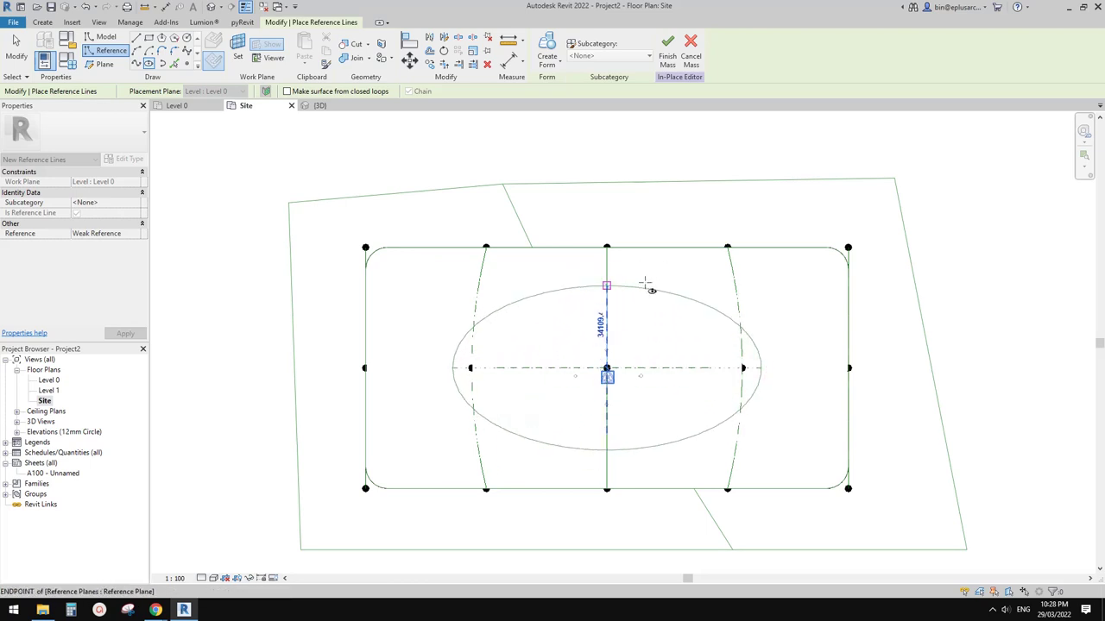
left_click(646, 285)
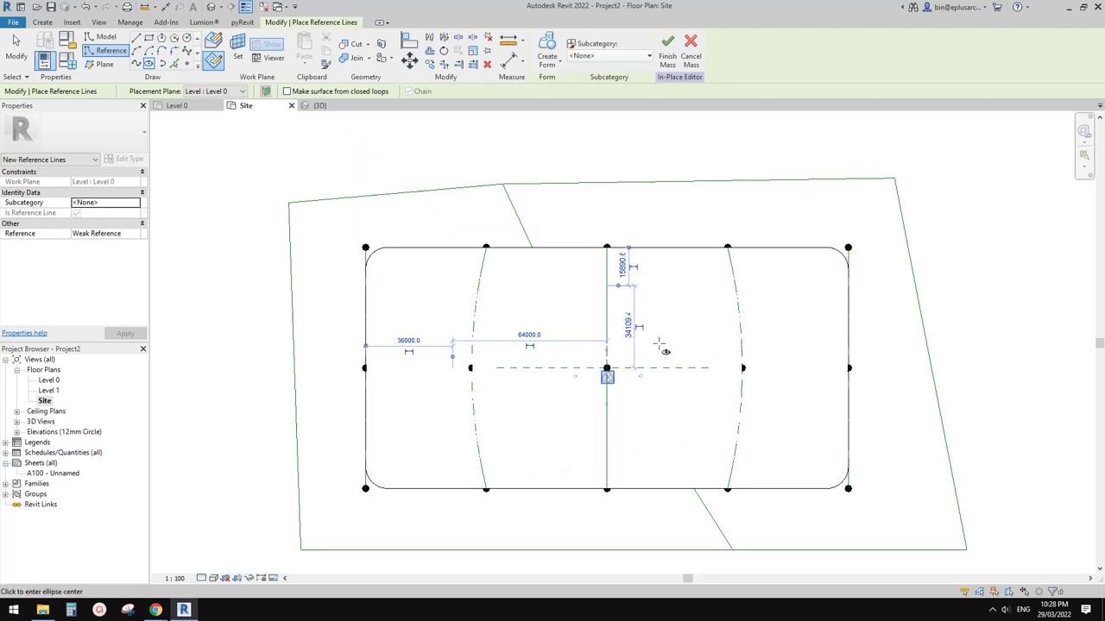
key("Escape")
key("Escape")
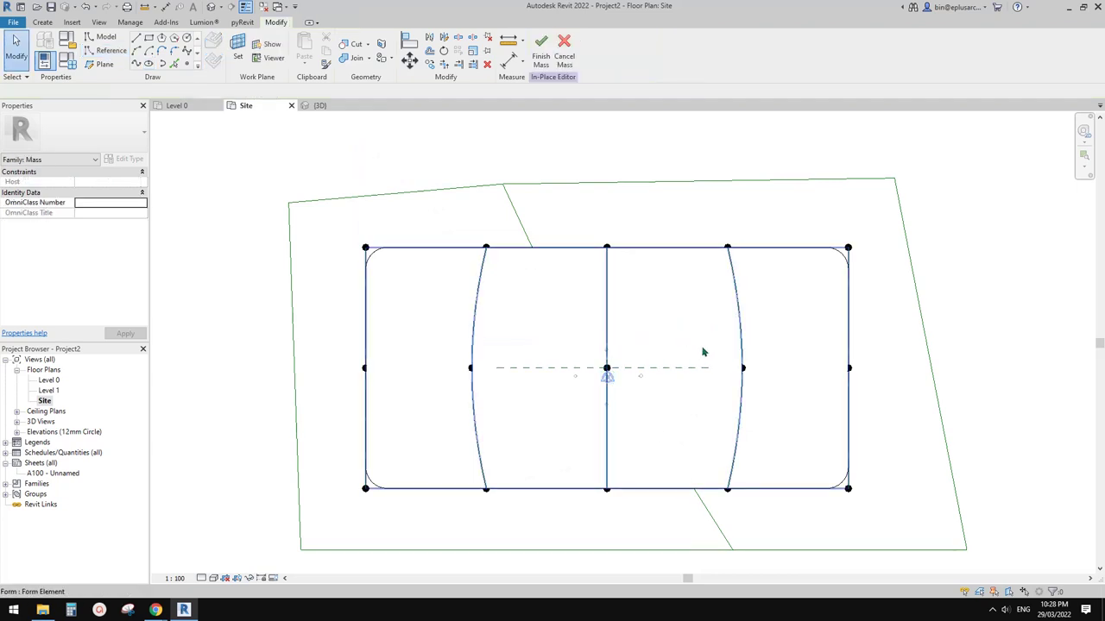
Show the Site plan in wireframe and create an extruded void form from the reference ellipse
left_click(764, 323)
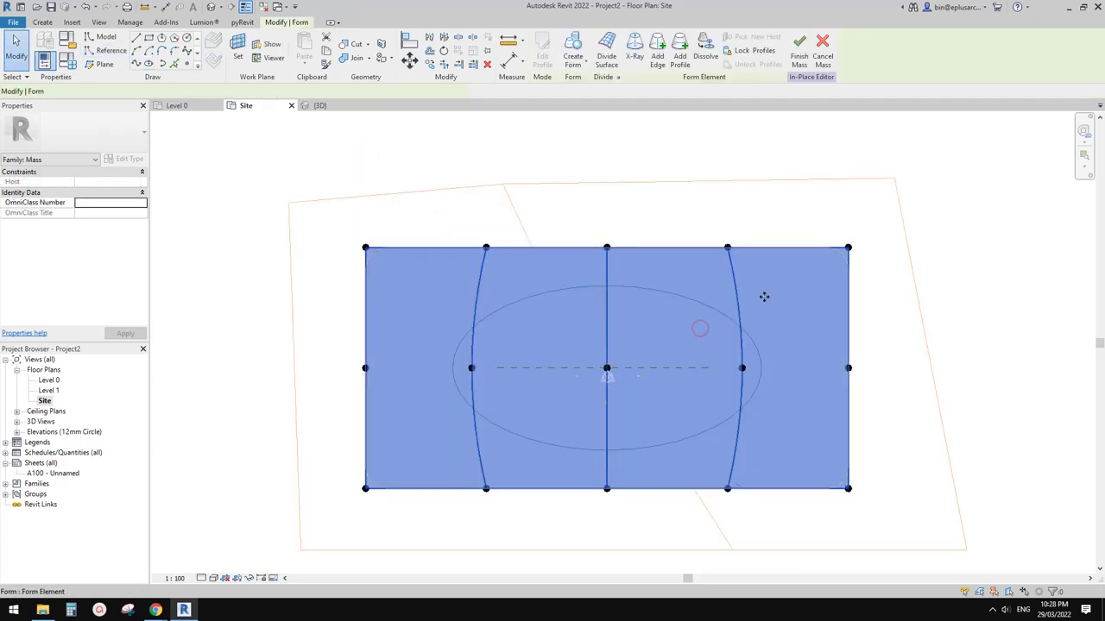
key("Escape")
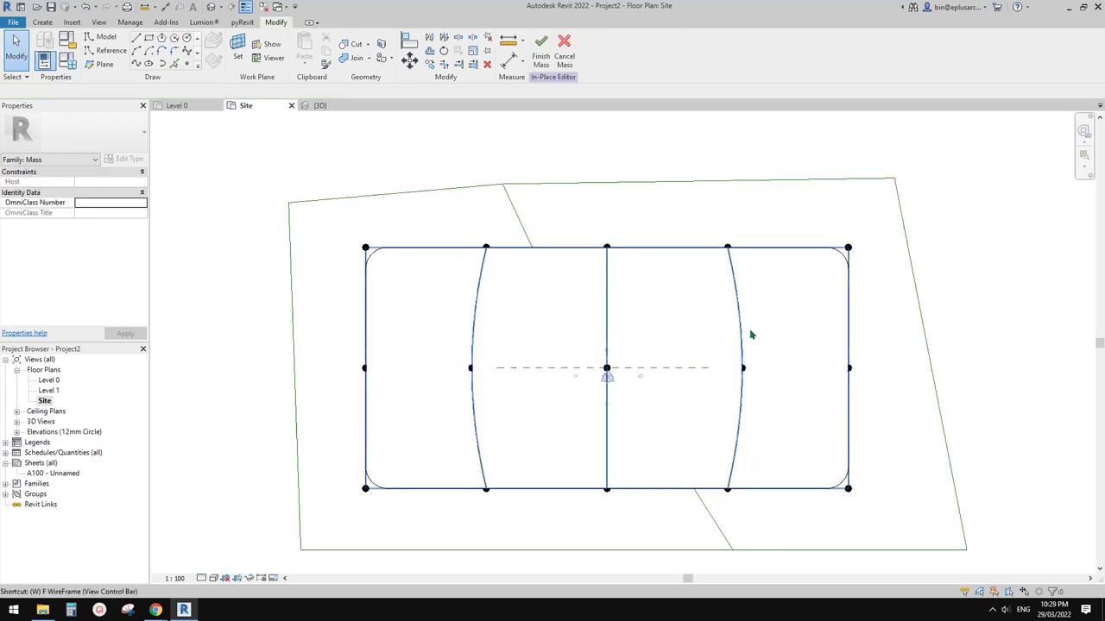
key("f")
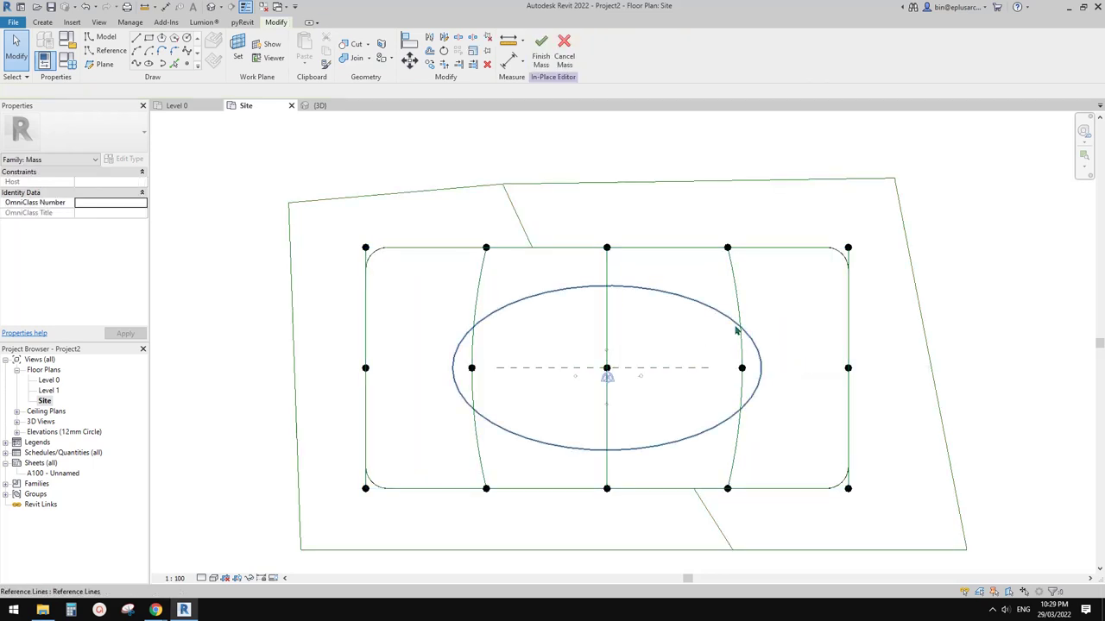
left_click(700, 308)
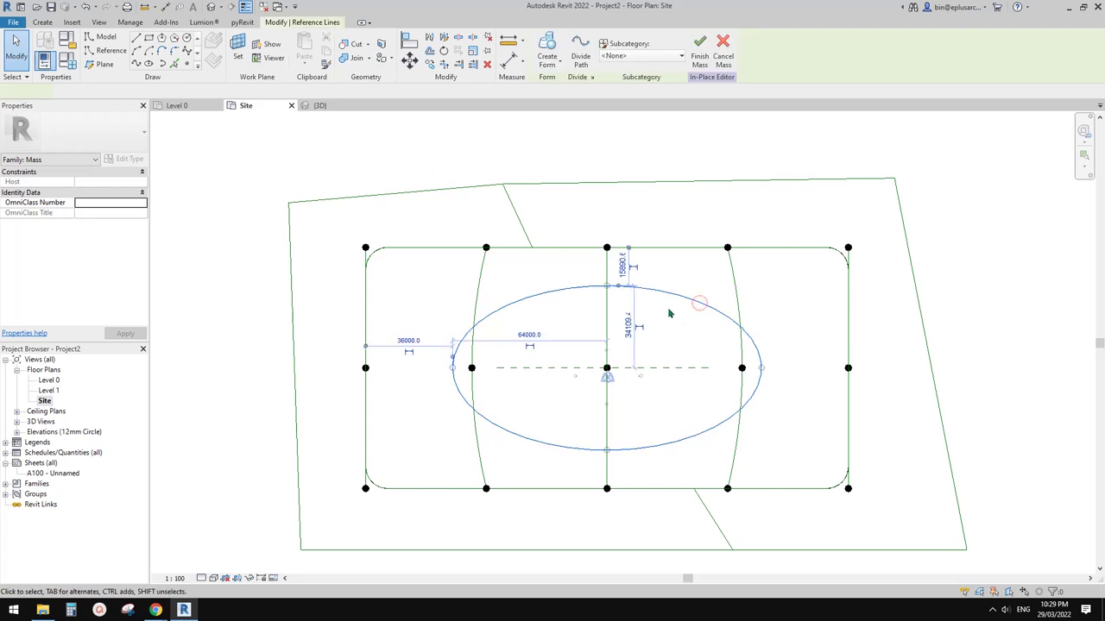
left_click(559, 69)
left_click(566, 123)
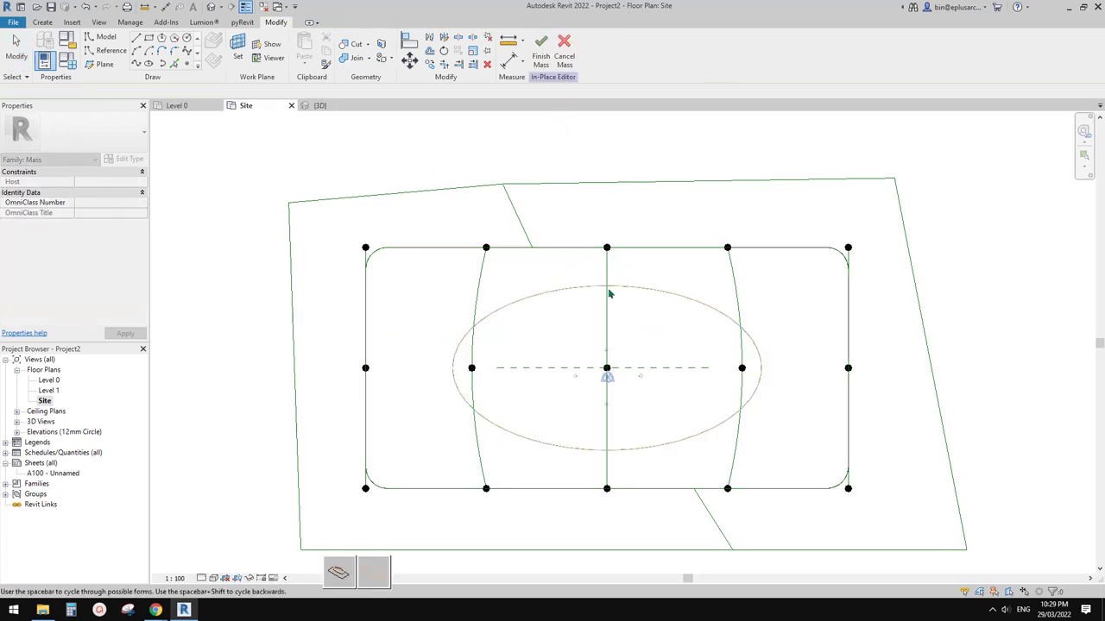
left_click(343, 573)
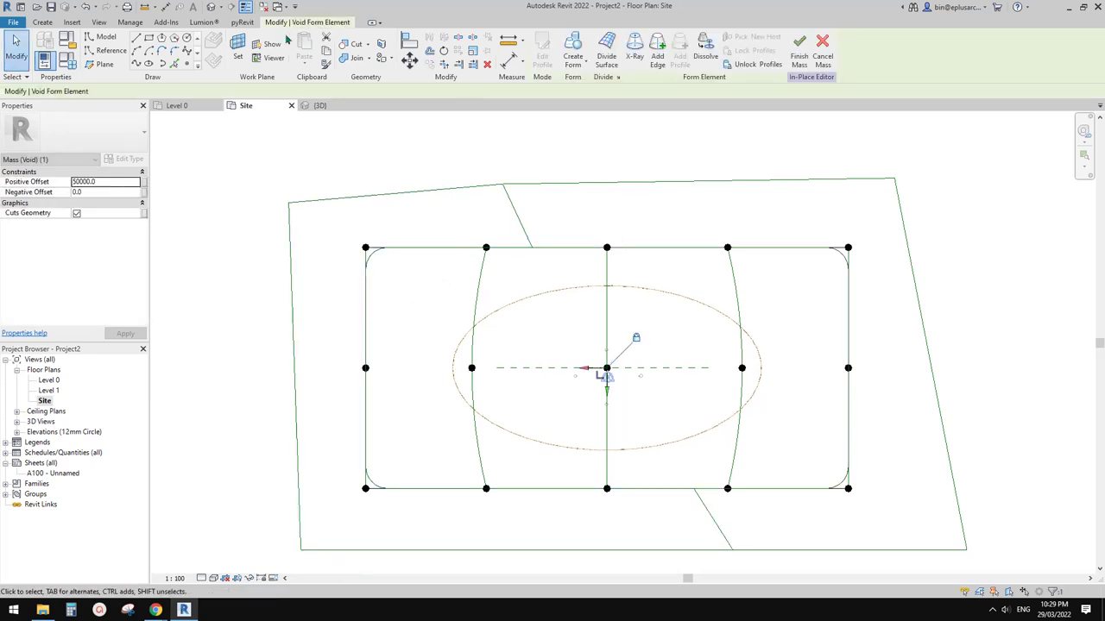
Open the 3D view and examine the elliptical void and the opening it cuts in the roof from several angles
left_click(212, 8)
left_click(564, 178)
middle_click_drag(651, 254, 764, 234, "shift")
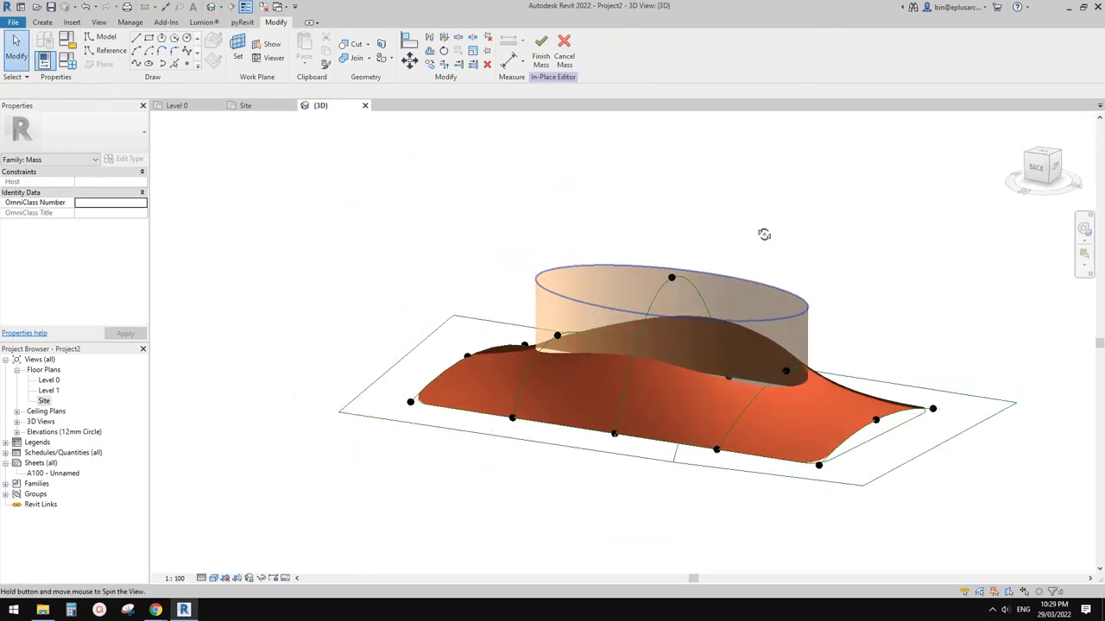
middle_click_drag(747, 304, 802, 300, "shift")
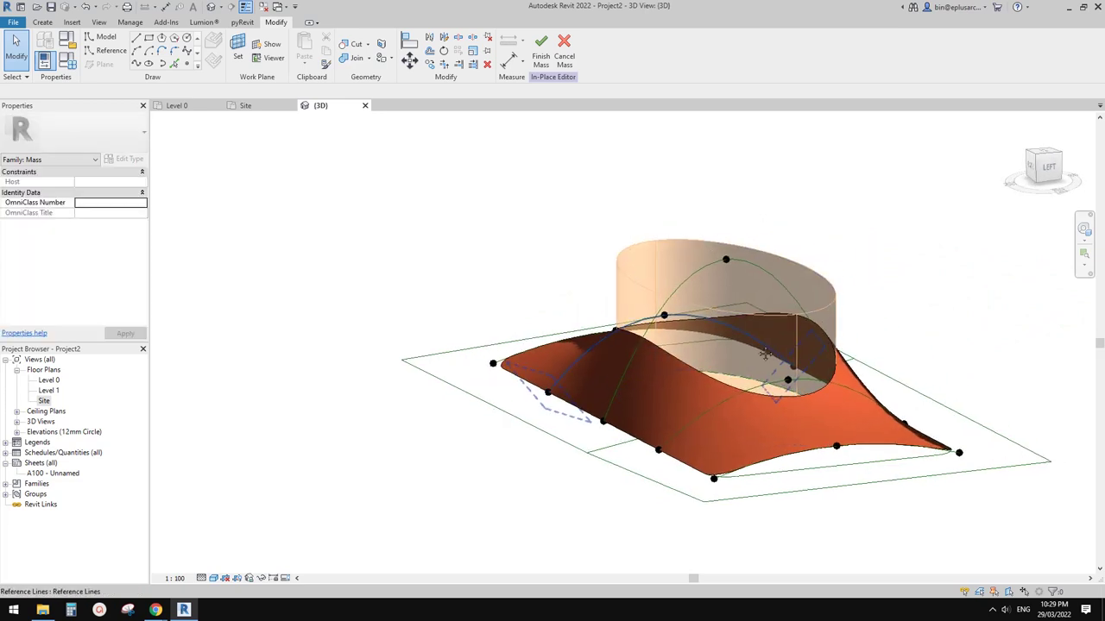
left_click(807, 289)
key("Escape")
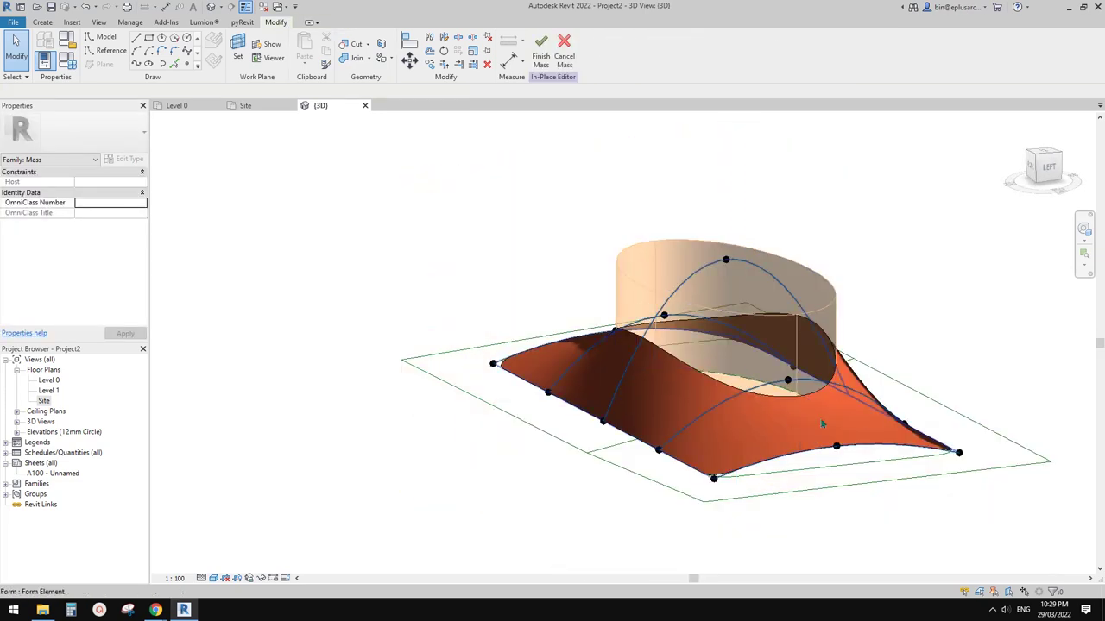
left_click(834, 421)
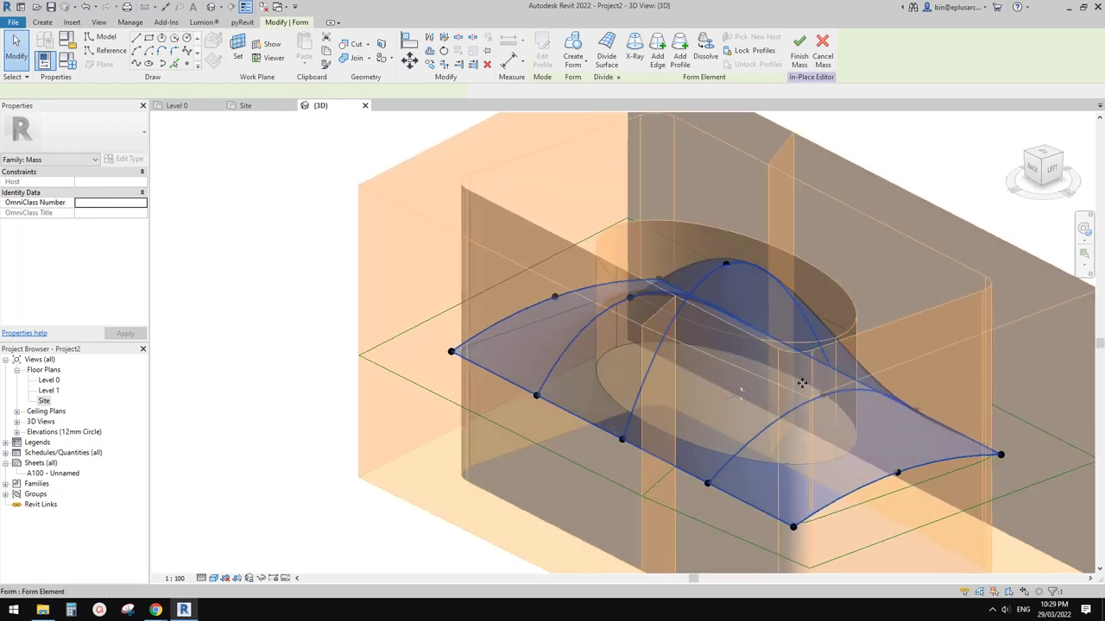
key("Escape")
middle_click_drag(787, 358, 555, 282, "shift")
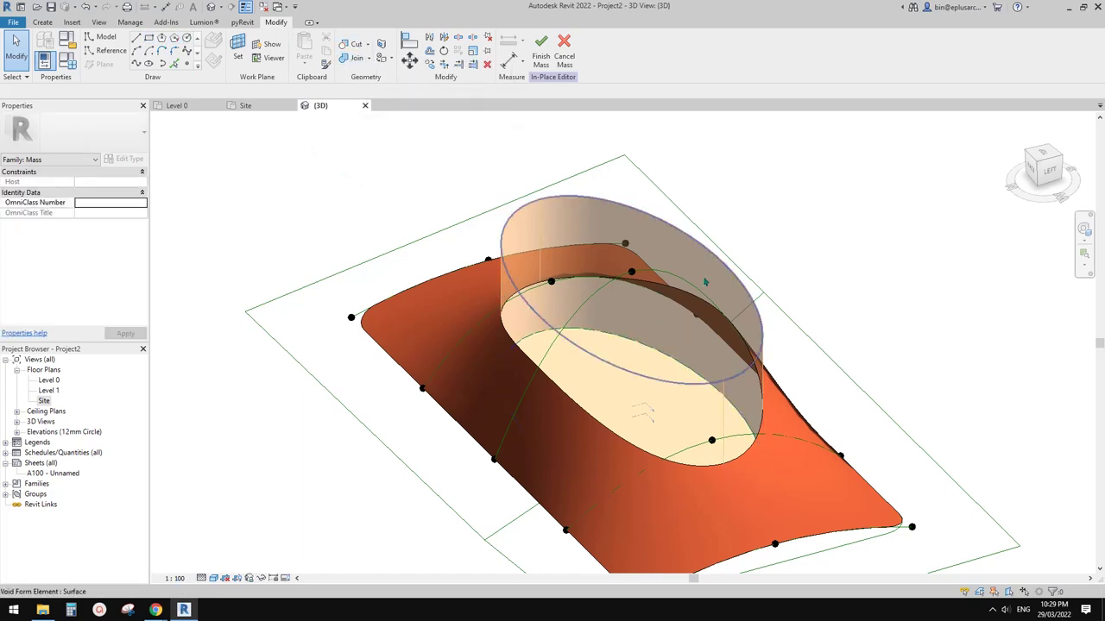
middle_click_drag(702, 276, 629, 239, "shift")
middle_click_drag(442, 449, 409, 535, "shift")
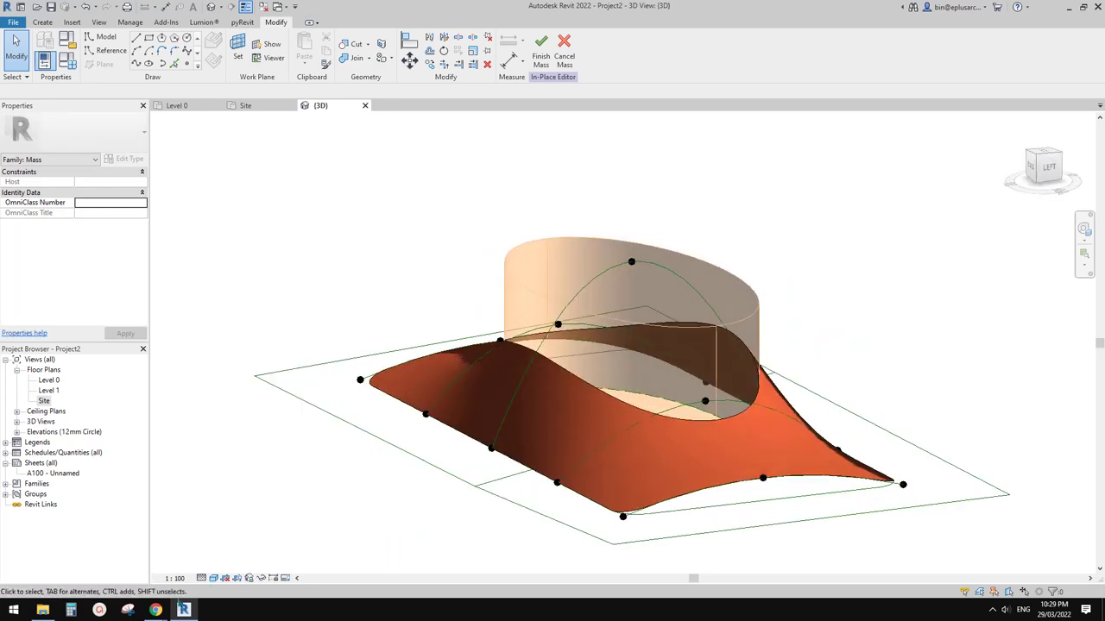
Switch to Chrome to browse more Xi'an International Football Centre images, then return to Revit
mouse_move(155, 610)
left_click(216, 561)
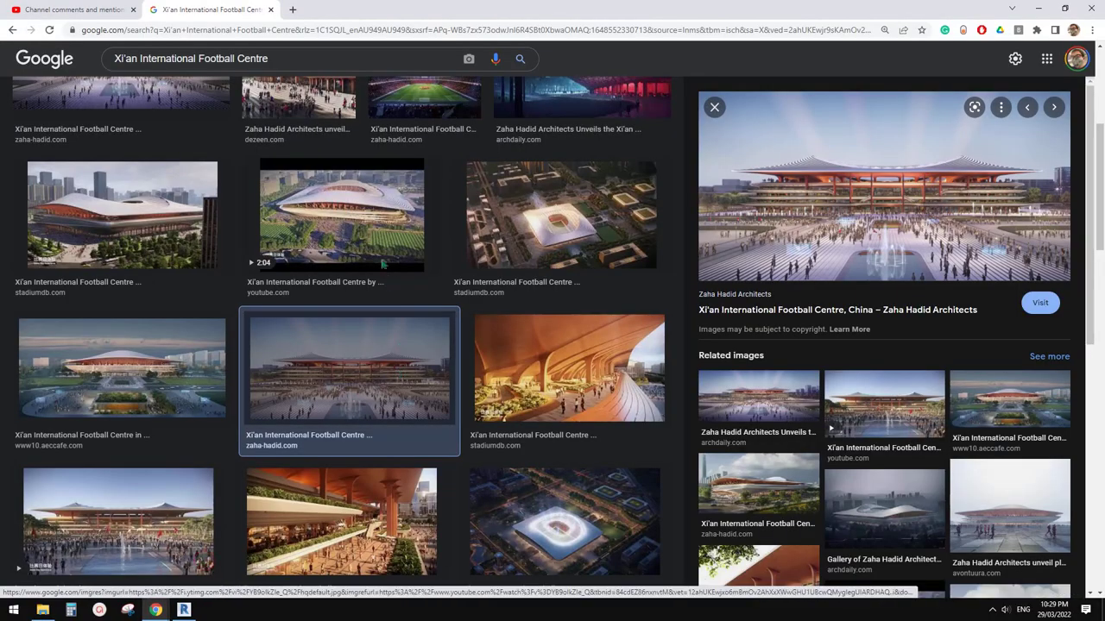
left_click(352, 373)
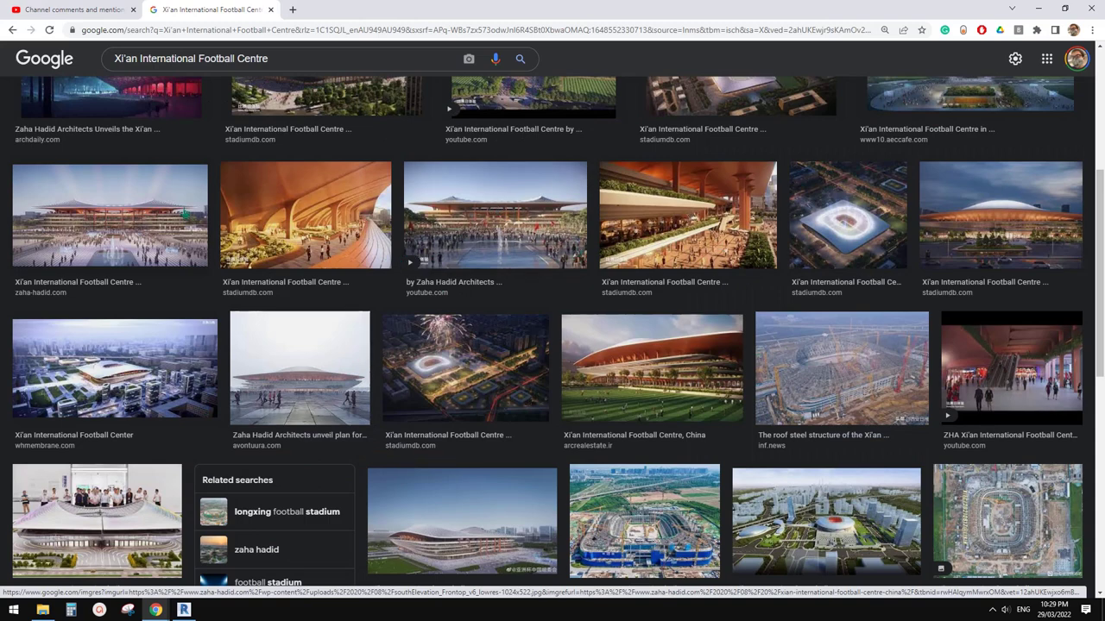
scroll(426, 259, "up", 3)
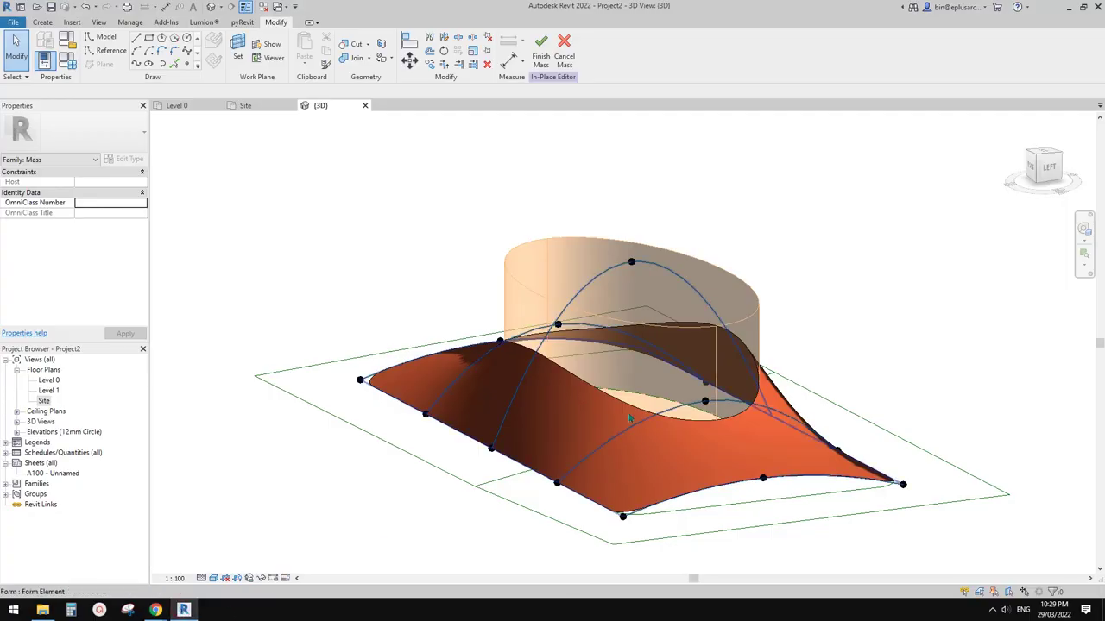
Place two reference points on the roof's central arch, one on each side of its peak point
middle_click_drag(535, 362, 630, 317, "shift")
left_click(432, 429)
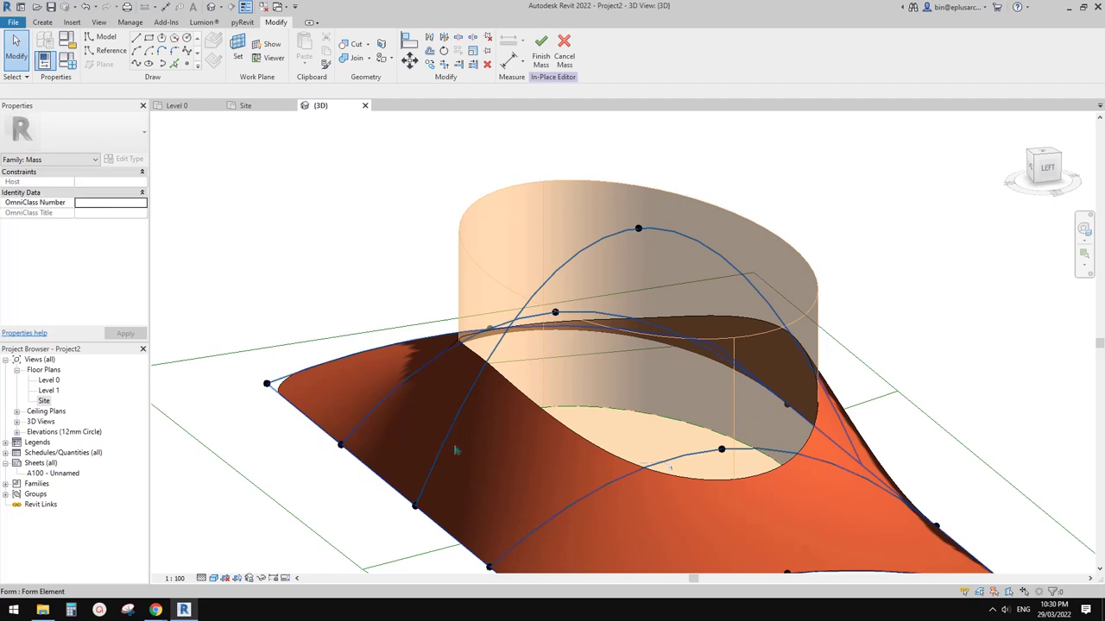
middle_click_drag(444, 449, 774, 406, "shift")
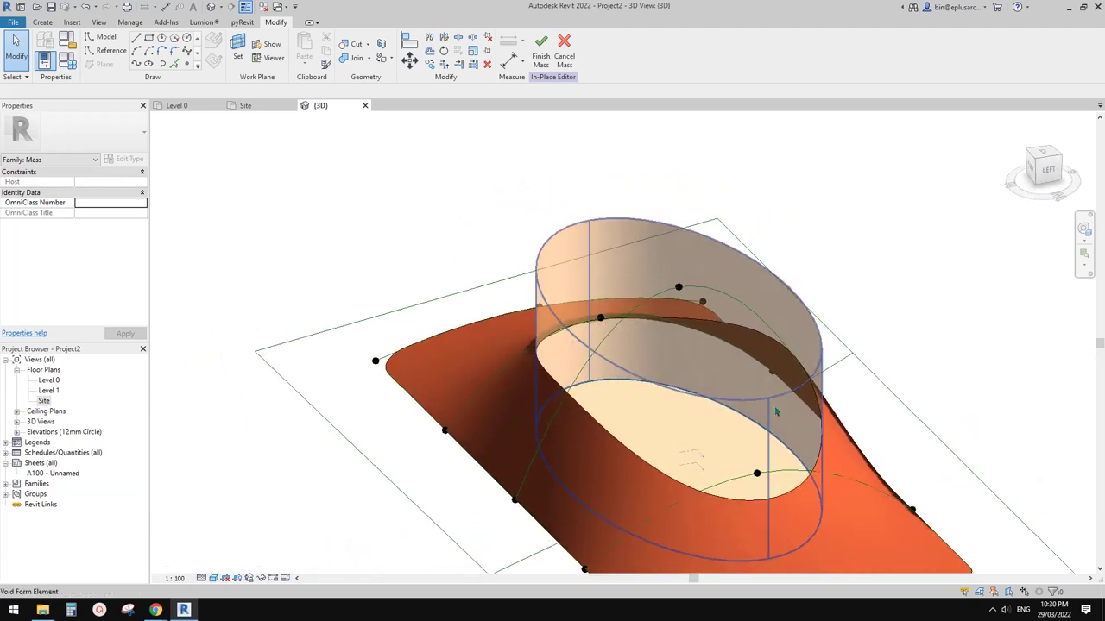
key("Escape")
left_click(186, 65)
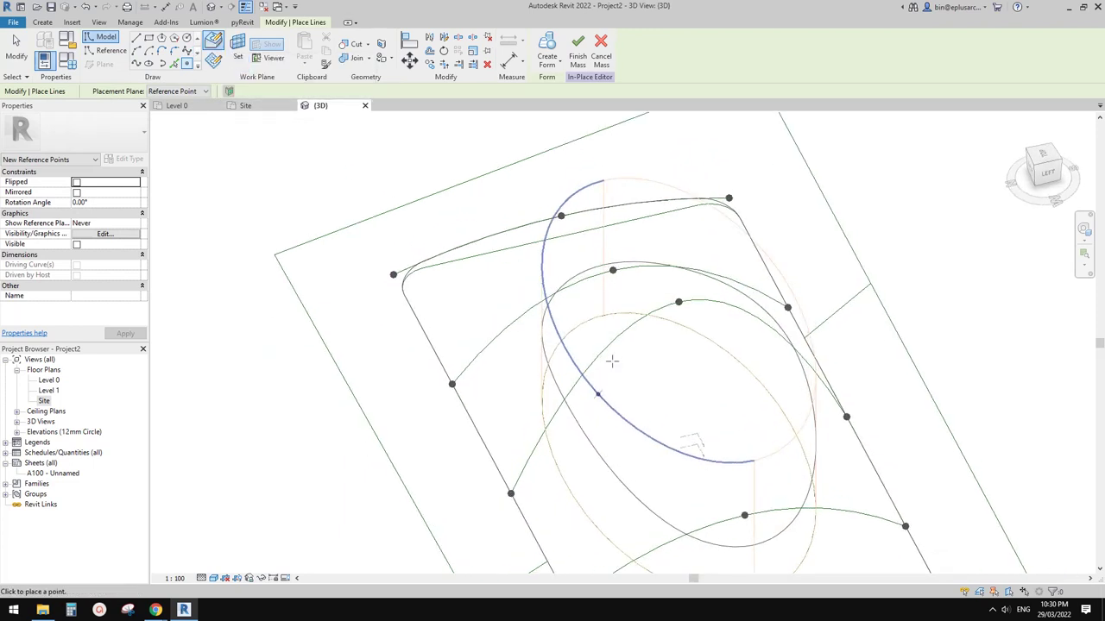
left_click(601, 350)
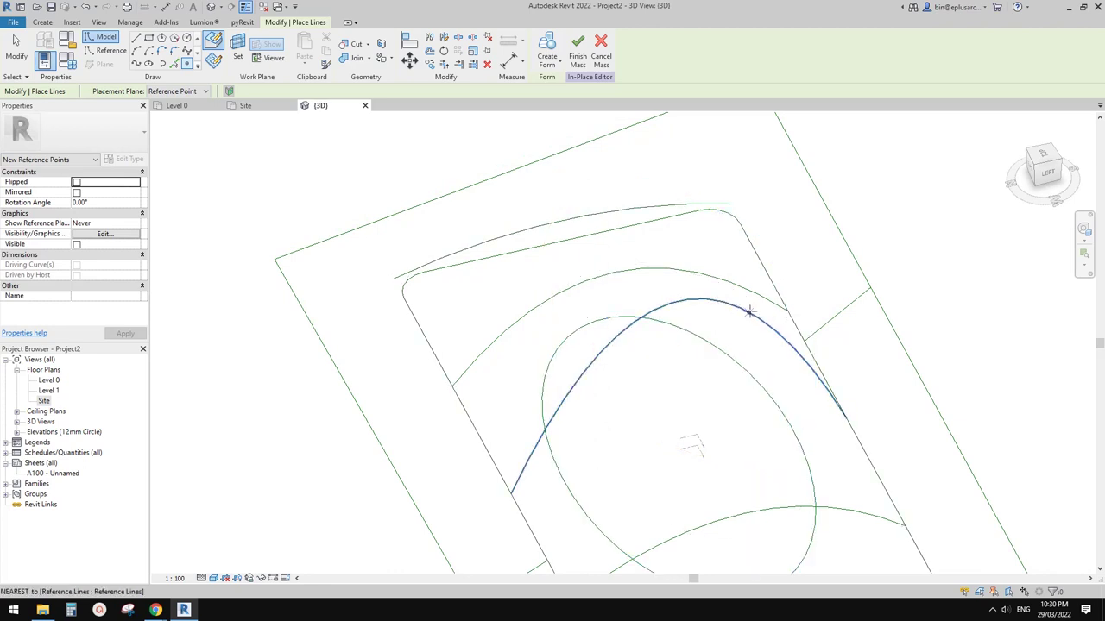
left_click(749, 310)
key("Escape")
key("Escape")
Set the Measurement Type of the new central-arch point left of the peak to Segment Length
mouse_move(606, 401)
middle_mouse_down("shift")
mouse_move(598, 441)
mouse_move(580, 431)
middle_mouse_up("shift")
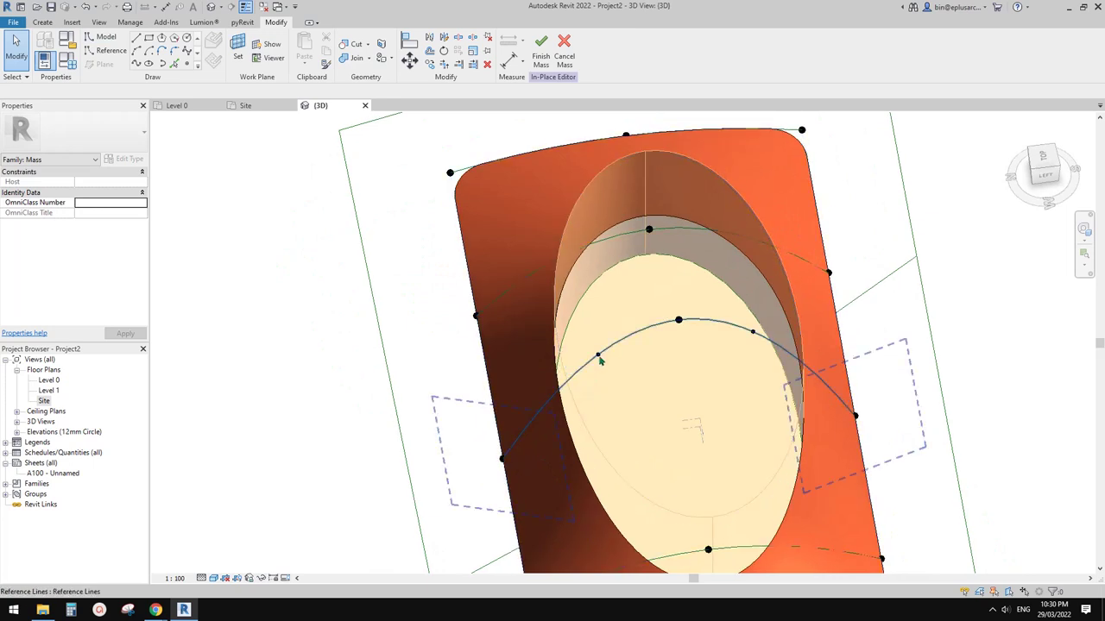
left_click(599, 356)
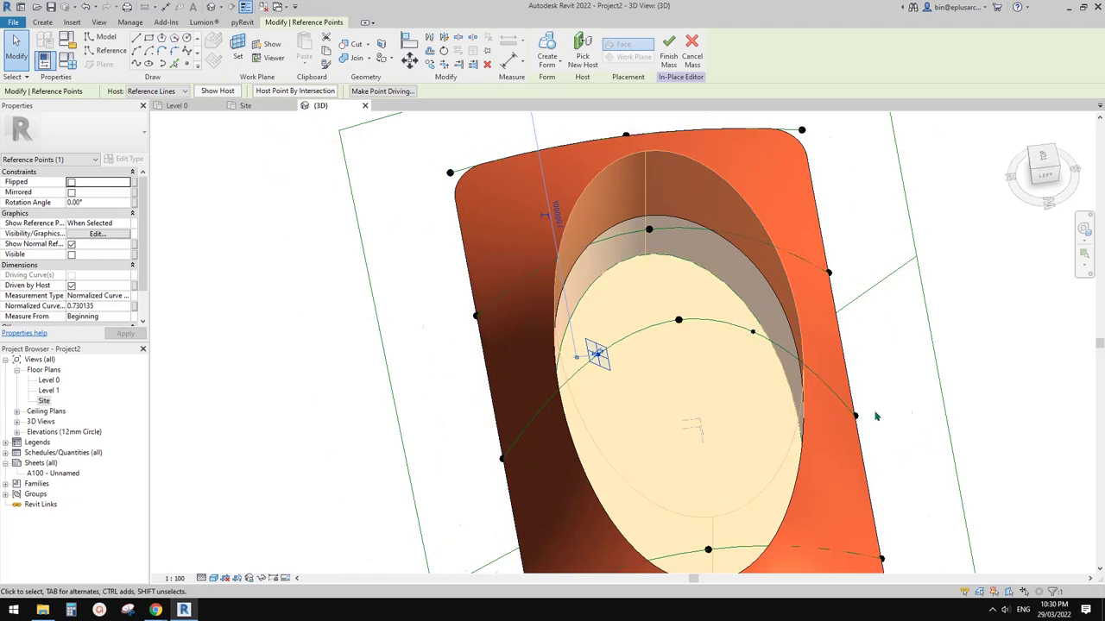
middle_click_drag(652, 406, 716, 403)
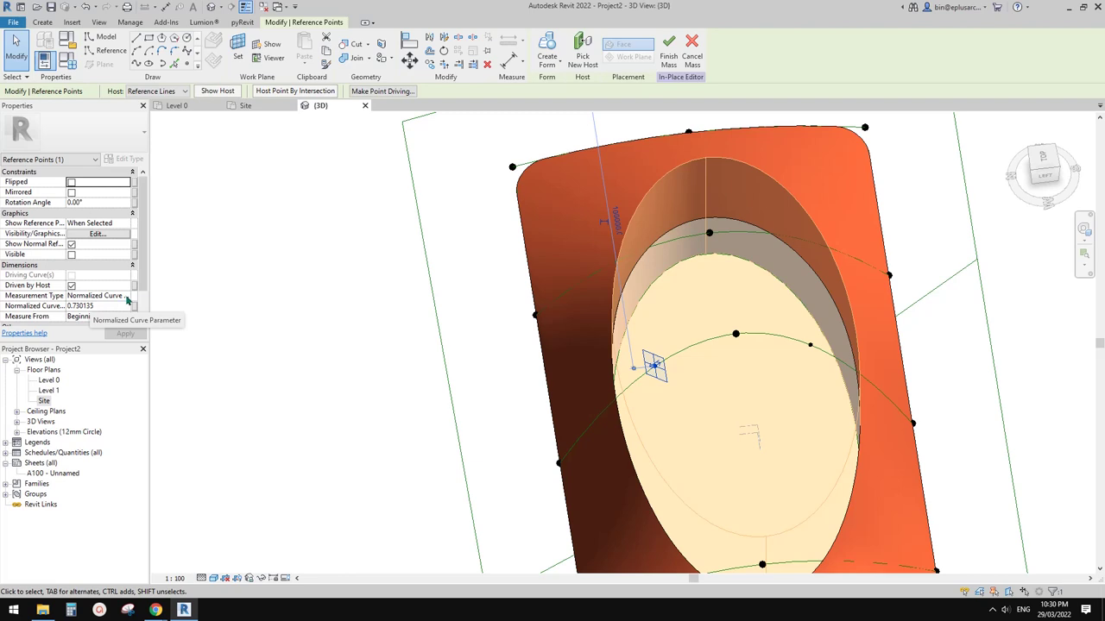
left_click(99, 295)
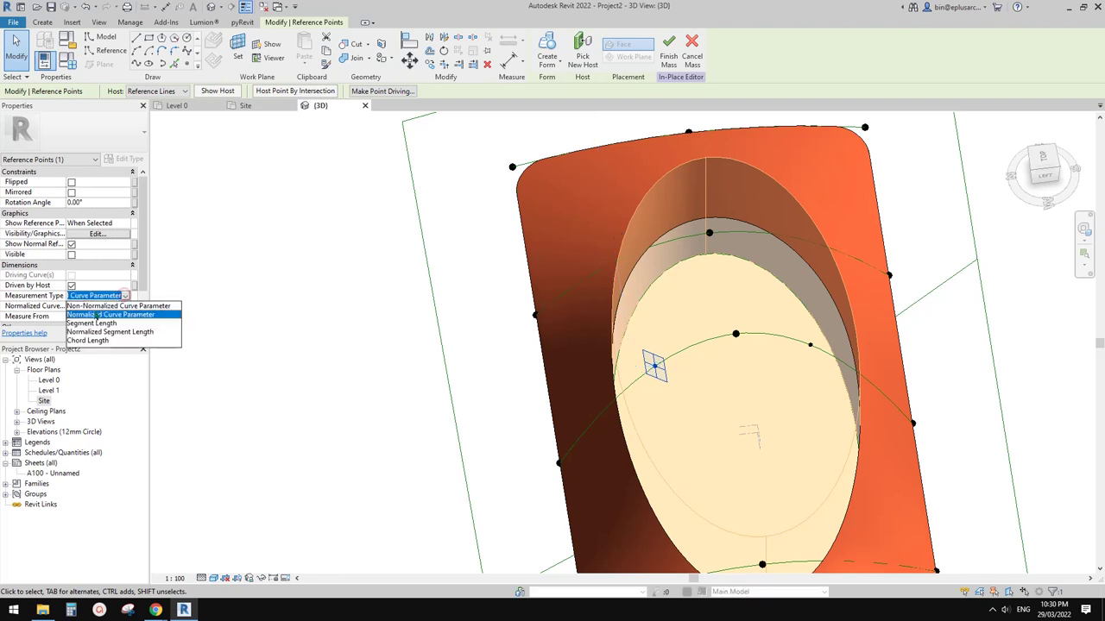
left_click(95, 324)
left_click(106, 305)
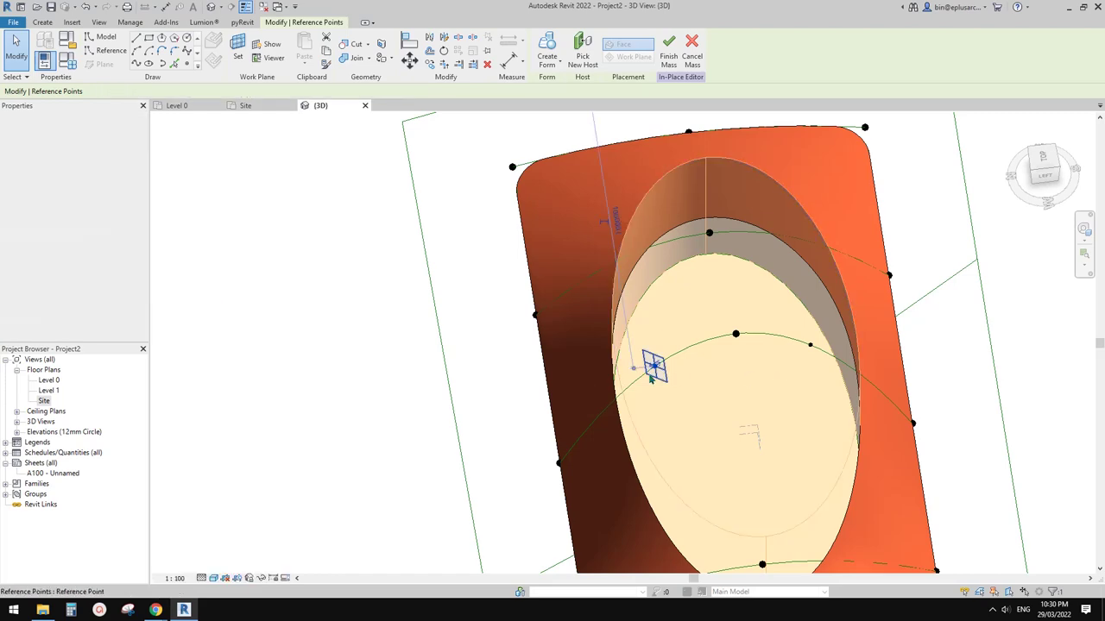
Flip the selected arch point's measuring origin so that its segment length is measured from End
scroll(677, 376, "up", 3)
middle_click_drag(677, 376, 824, 415, "shift")
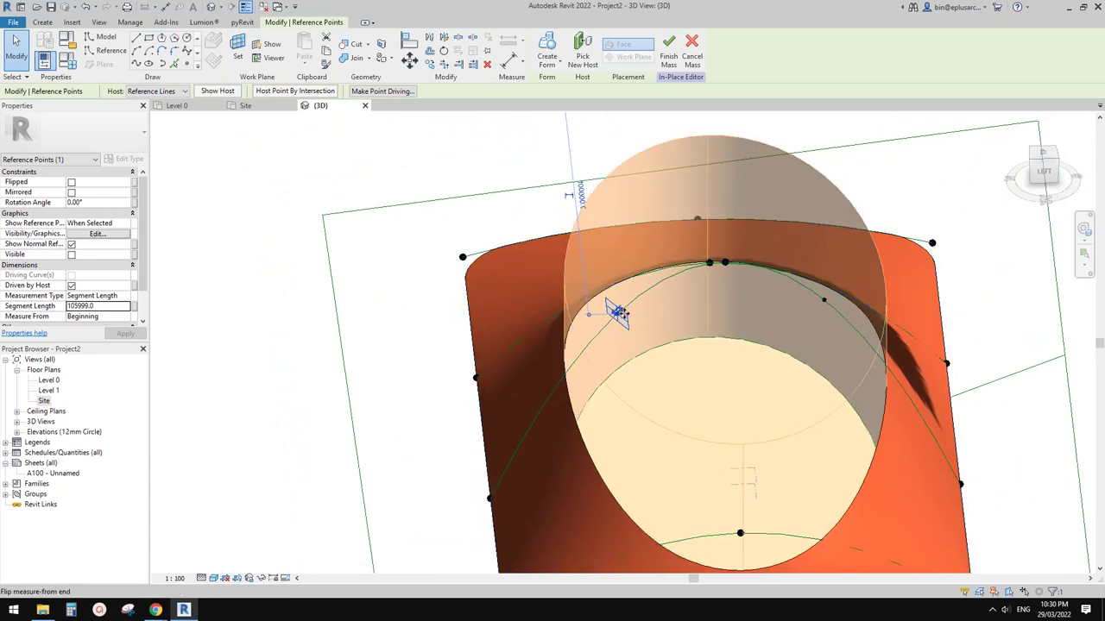
left_click(616, 315)
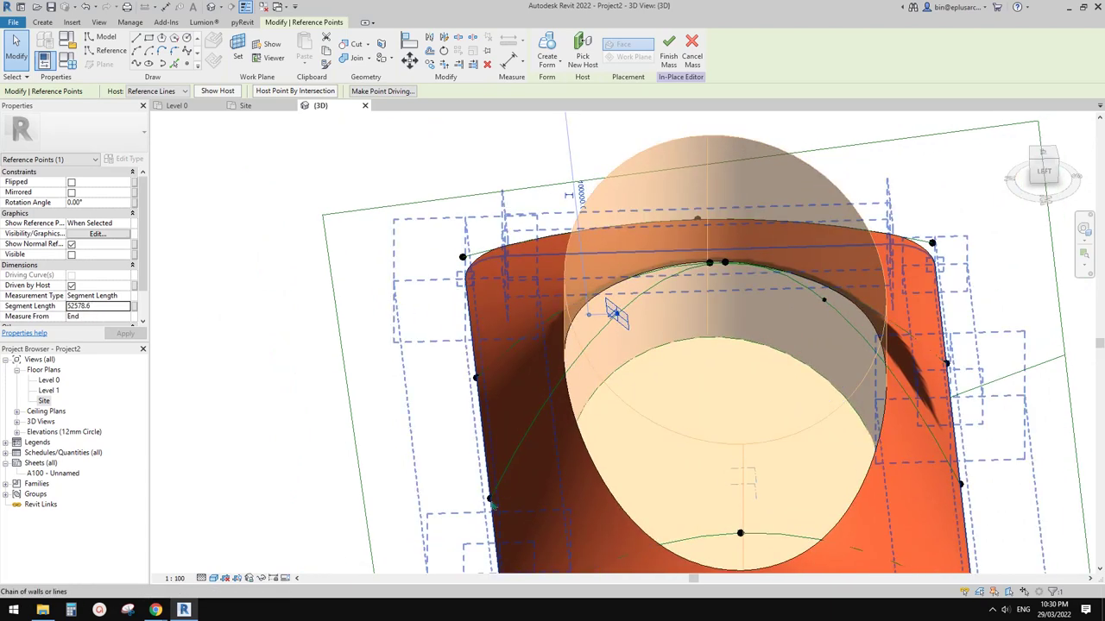
middle_click_drag(502, 502, 485, 511, "shift")
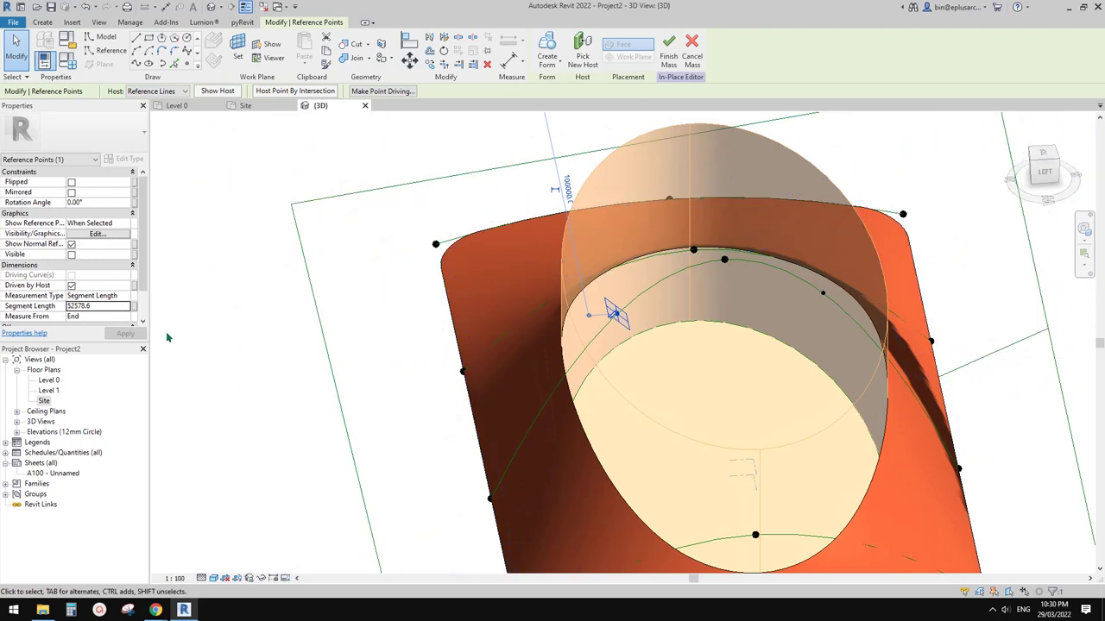
Set the left central-arch point's Segment Length to 10000, and switch the right one's Measurement Type to Segment Length at 10000
left_click(102, 306)
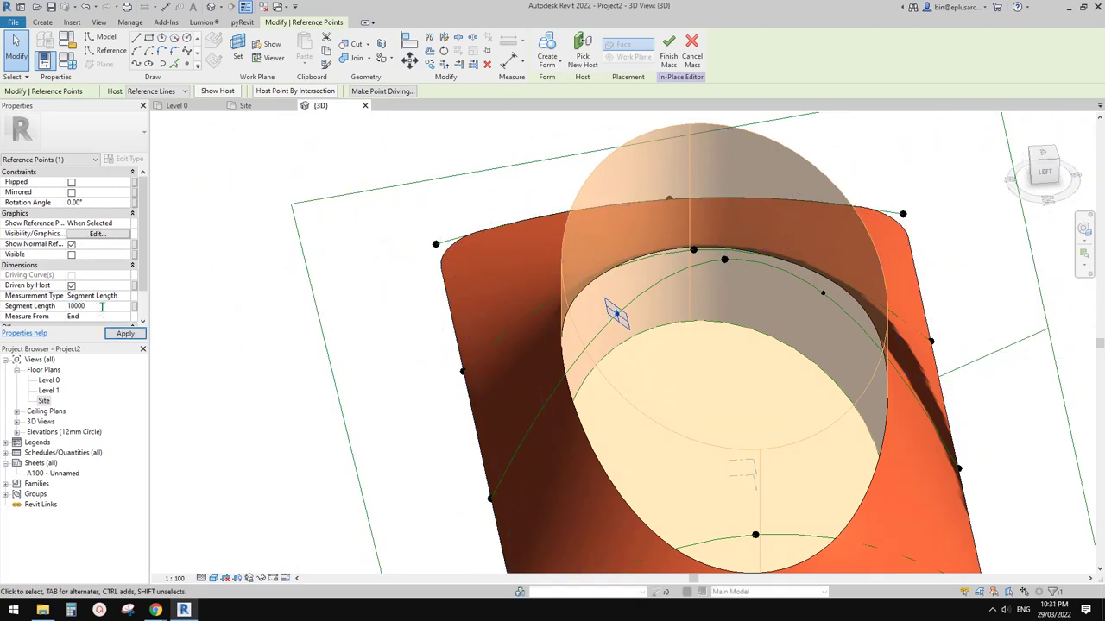
key("Return")
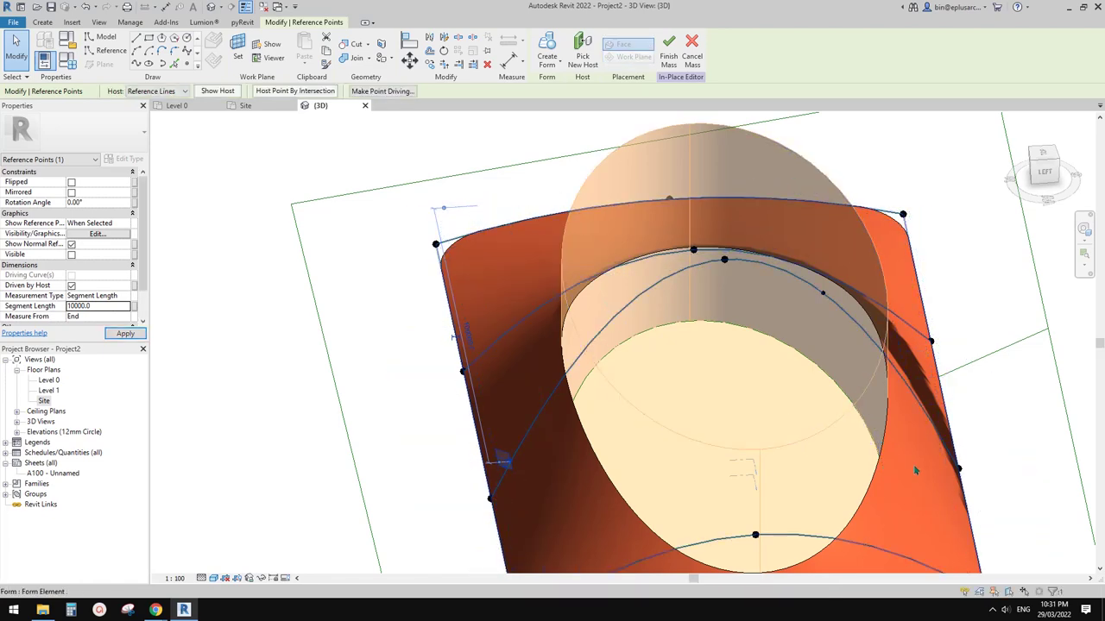
left_click(826, 296)
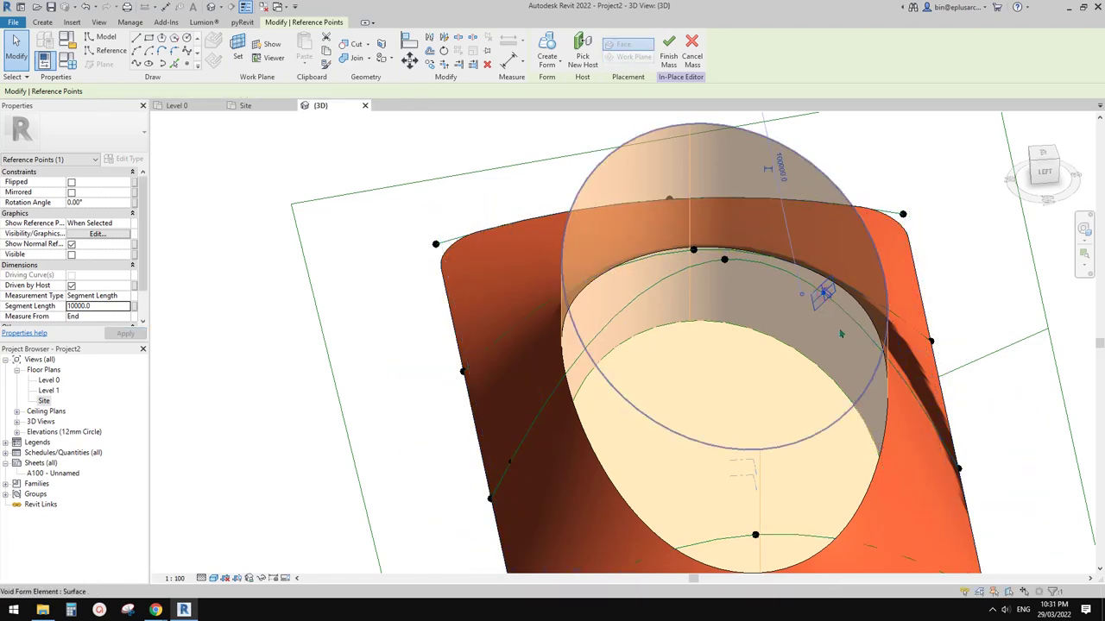
middle_click_drag(842, 334, 848, 332, "shift")
left_click(97, 295)
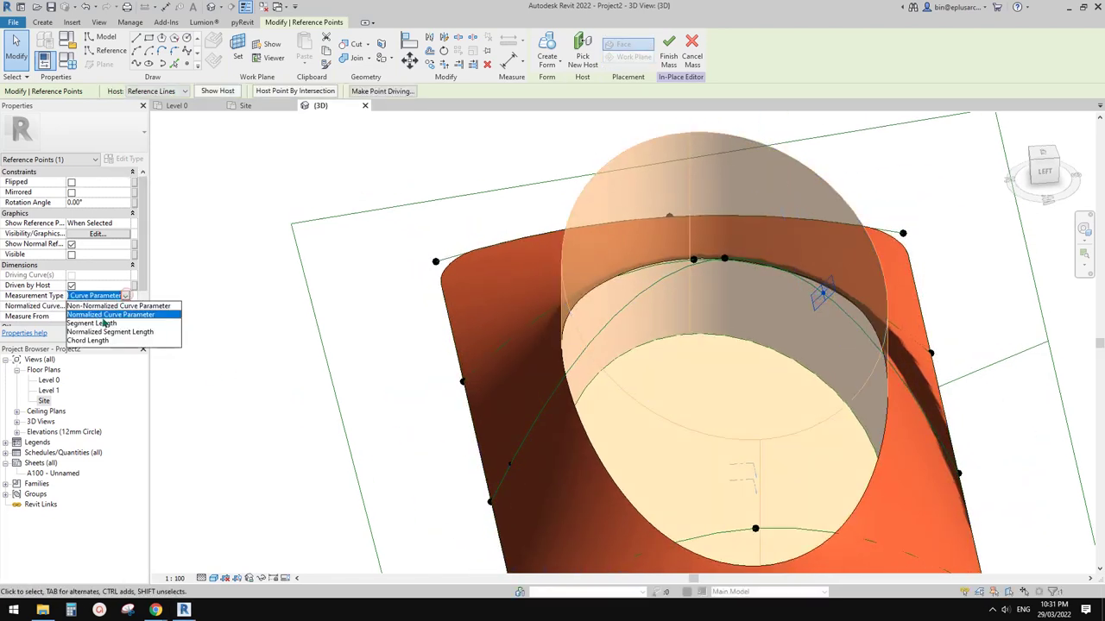
left_click(98, 320)
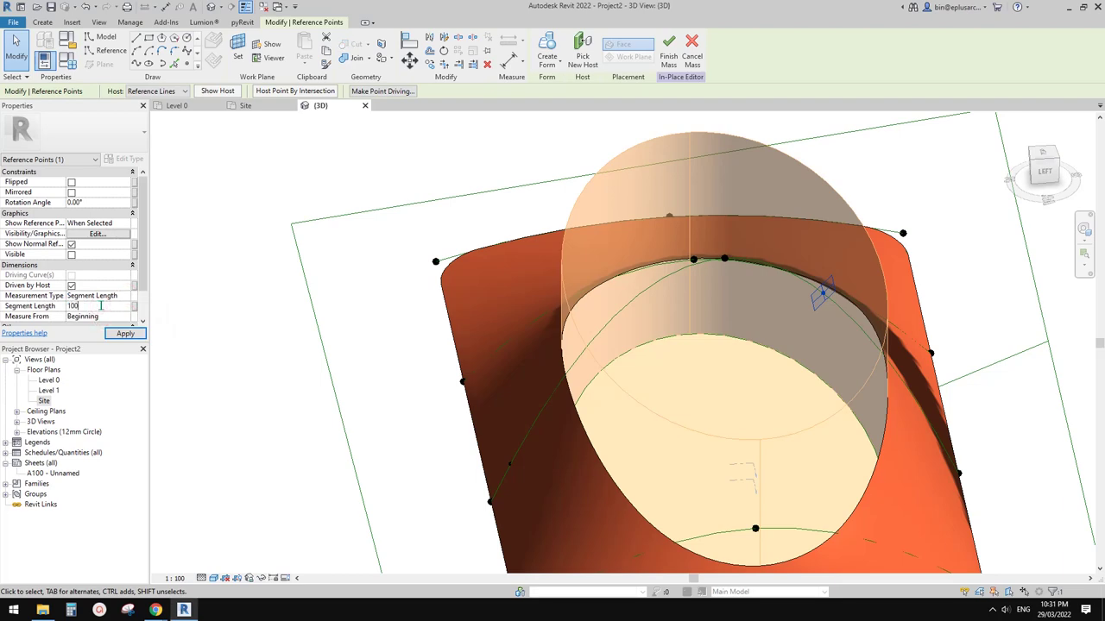
key("Return")
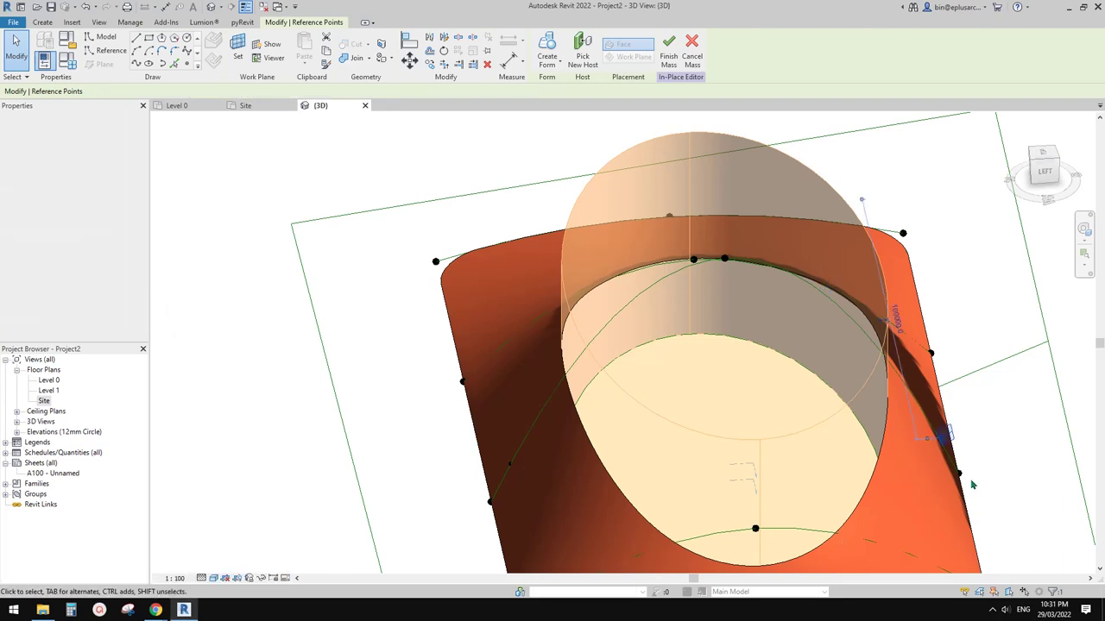
Select the two reference points near the feet of the central arch and make both of them driving points
middle_click_drag(777, 473, 518, 455, "shift")
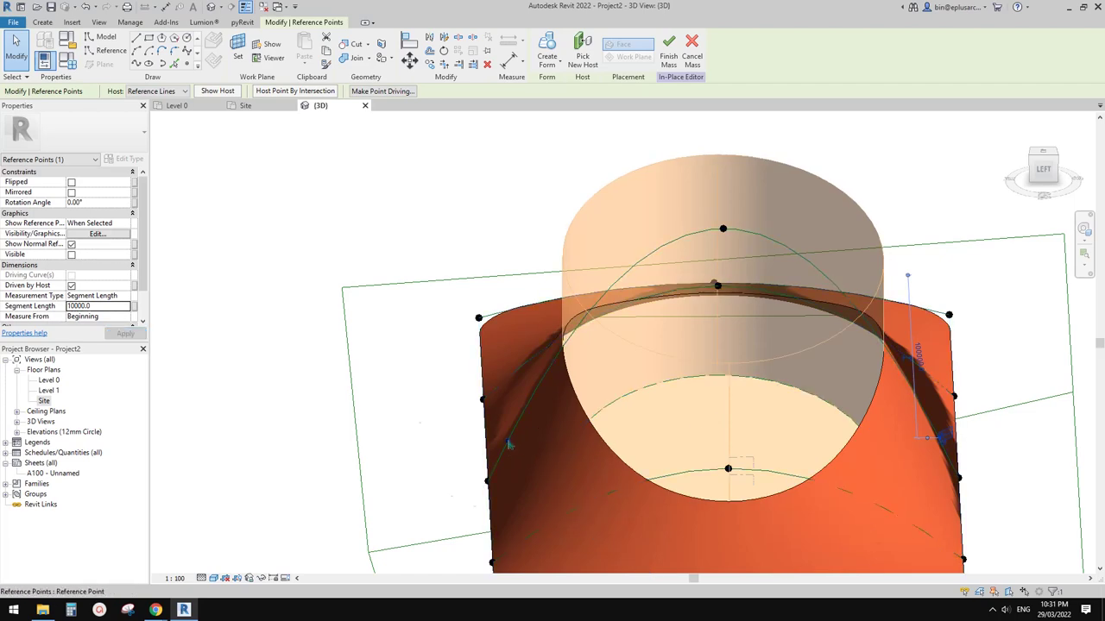
mouse_move(510, 446)
middle_mouse_down("shift")
mouse_move(652, 458)
mouse_move(542, 469)
mouse_move(540, 437)
mouse_move(520, 445)
mouse_move(537, 442)
mouse_move(523, 430)
mouse_move(514, 446)
middle_mouse_up("shift")
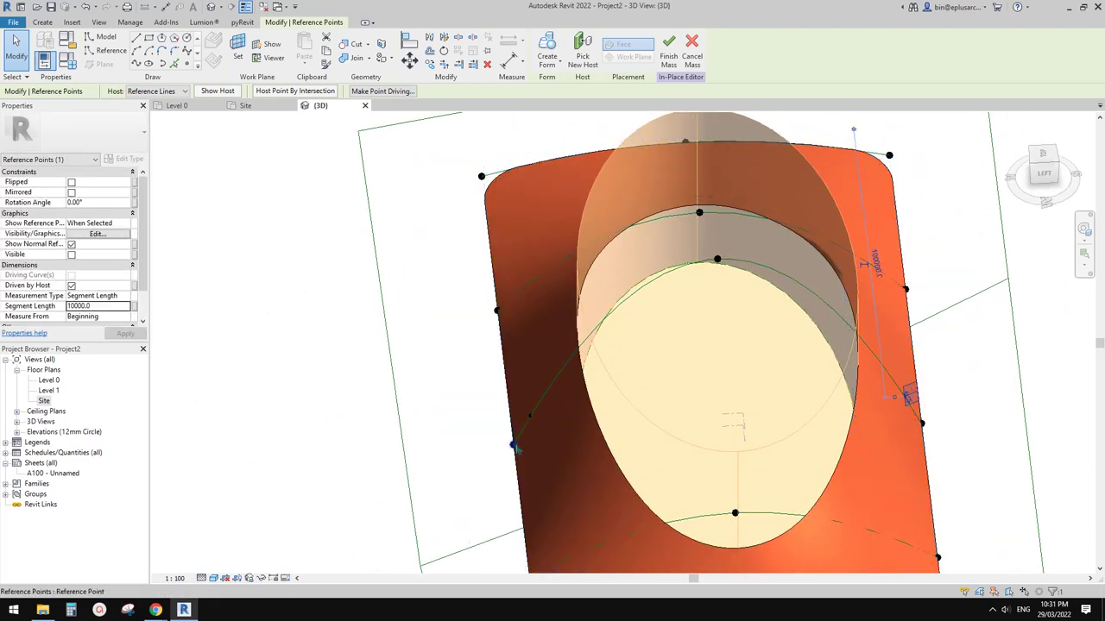
key("Tab")
key("Tab")
key("Tab")
key("Tab")
key("Tab")
key("Escape")
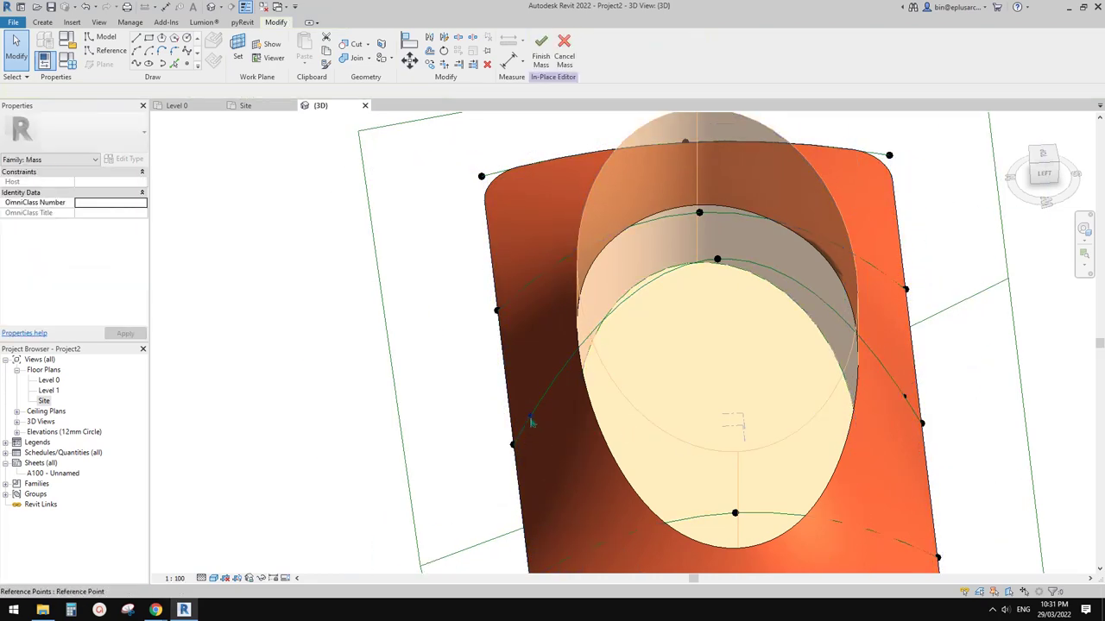
left_click(531, 421)
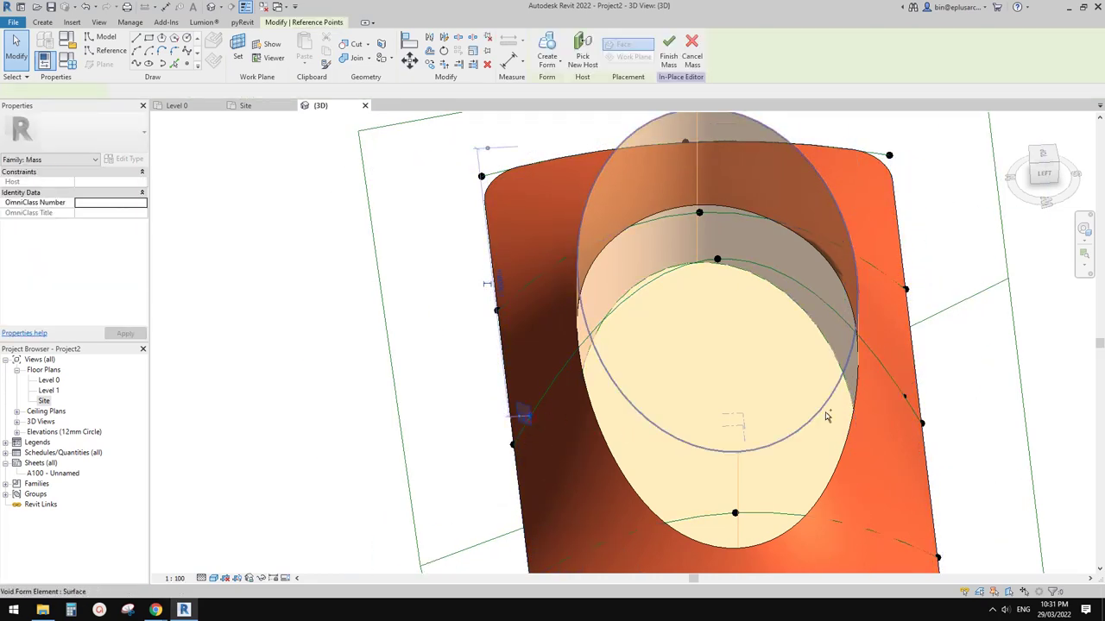
left_click(906, 400, "ctrl")
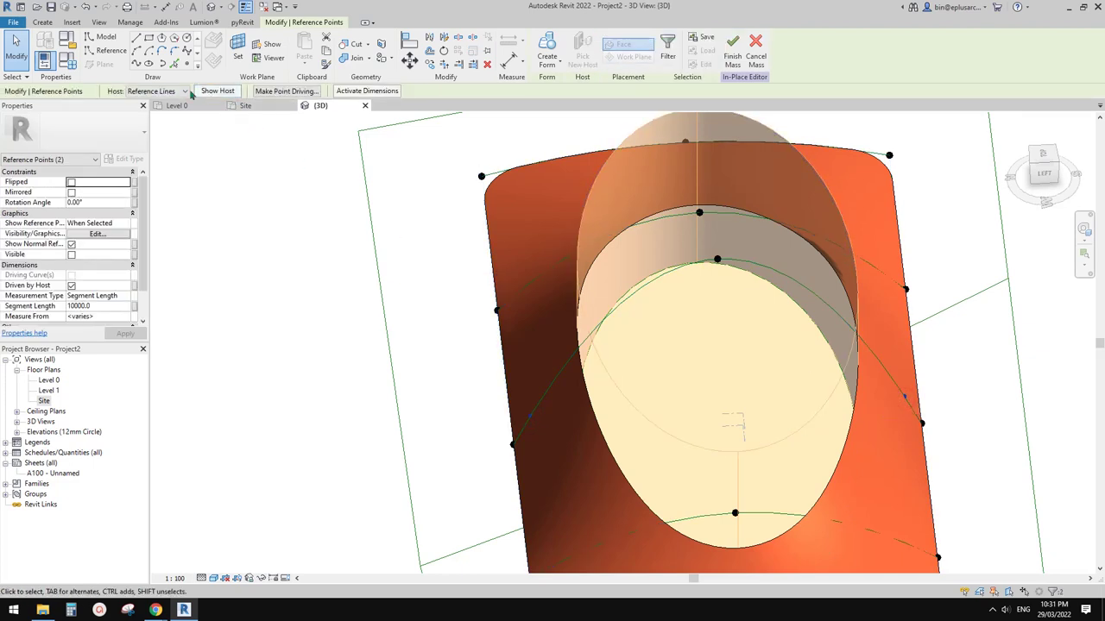
left_click(274, 91)
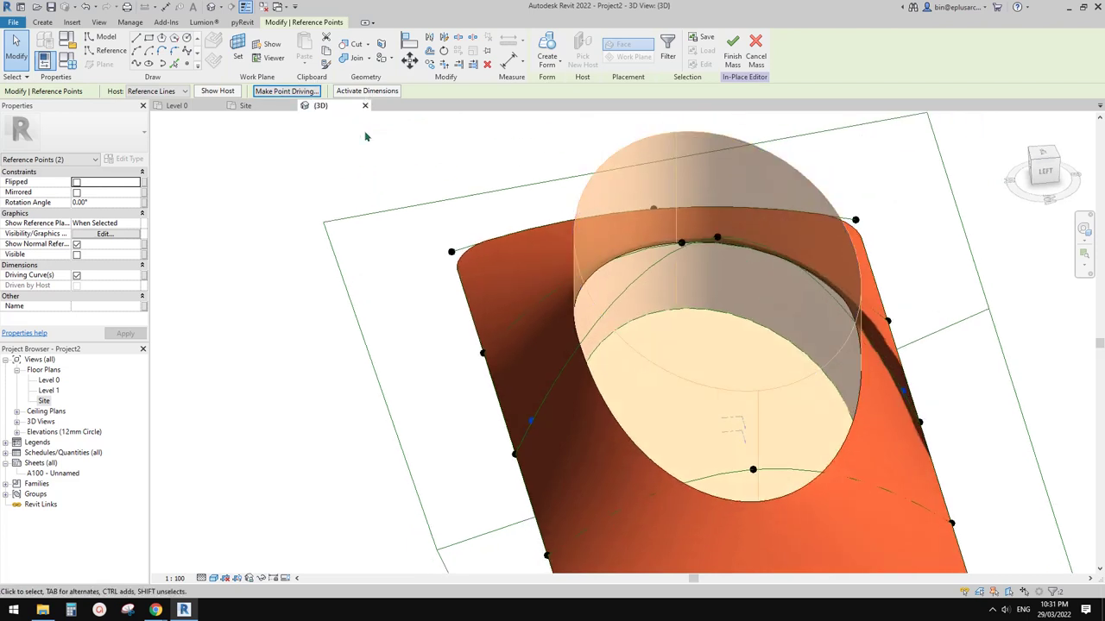
key("Escape")
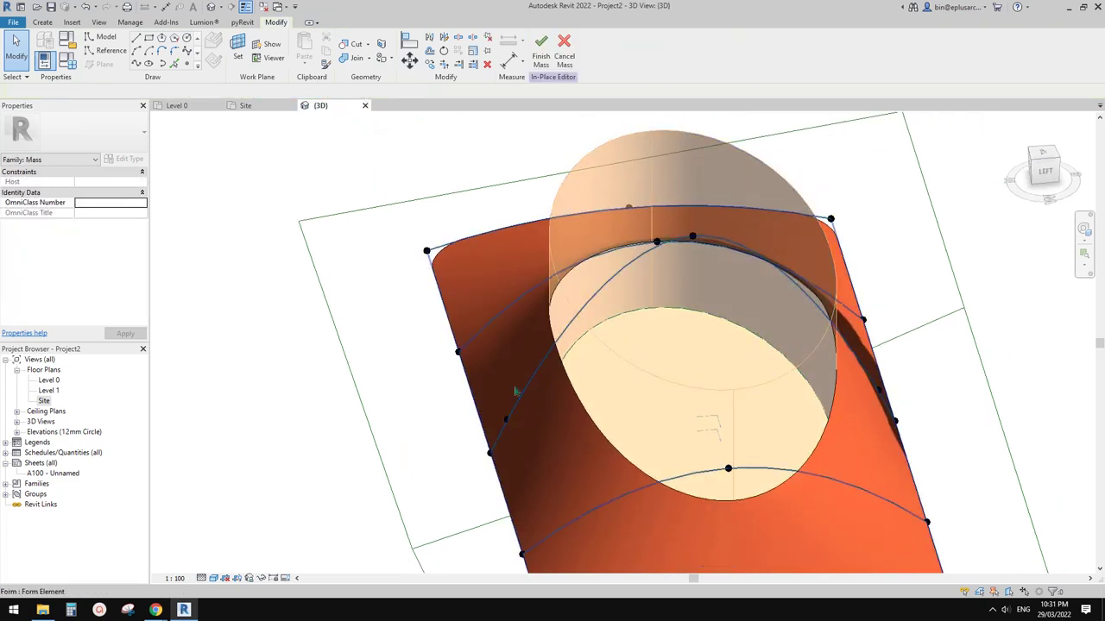
Examine the left driving point and its move axes on the central arch up close from several angles
left_click(508, 421)
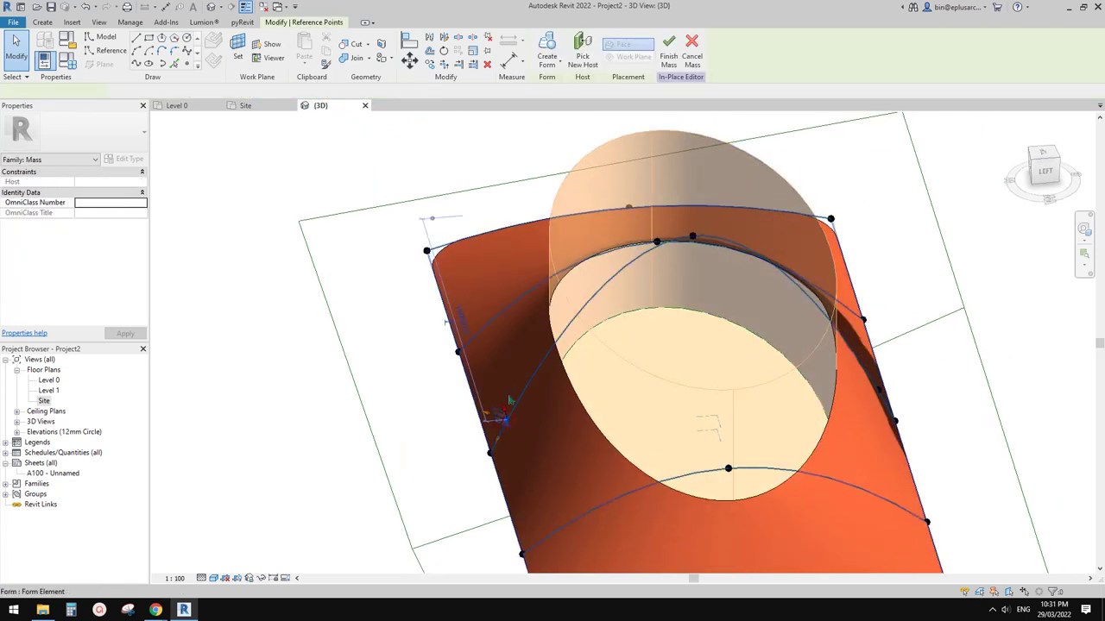
scroll(518, 448, "up", 4)
middle_click_drag(518, 447, 1008, 383, "shift")
key("Escape")
left_click(497, 399)
middle_click_drag(596, 393, 601, 415, "shift")
key("space")
middle_click_drag(631, 399, 602, 417, "shift")
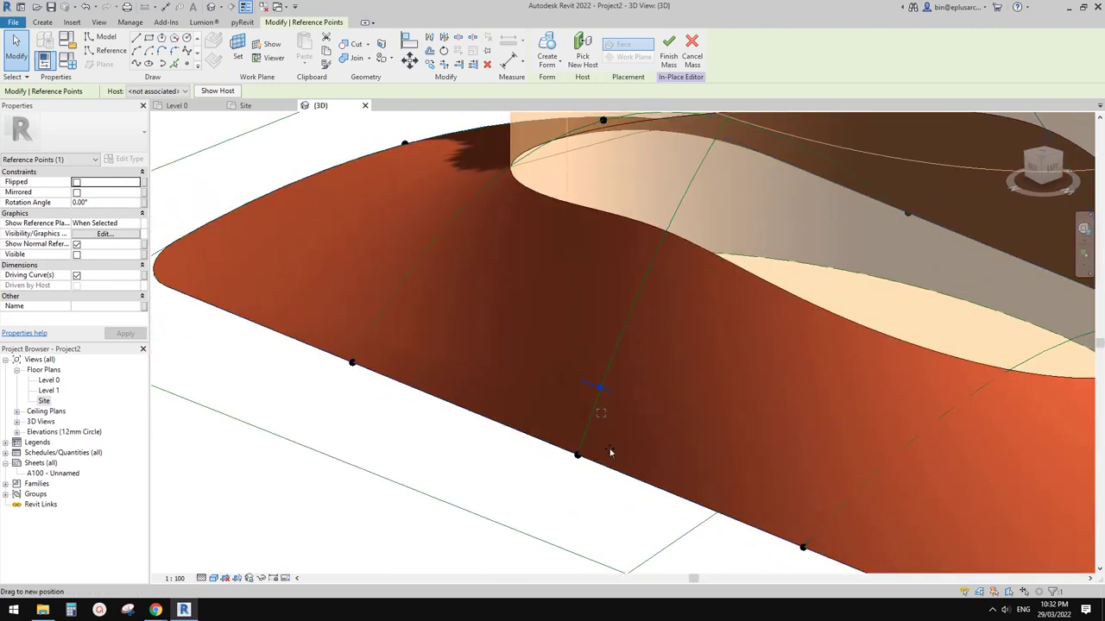
left_click_drag(609, 455, 610, 455)
left_click(636, 426)
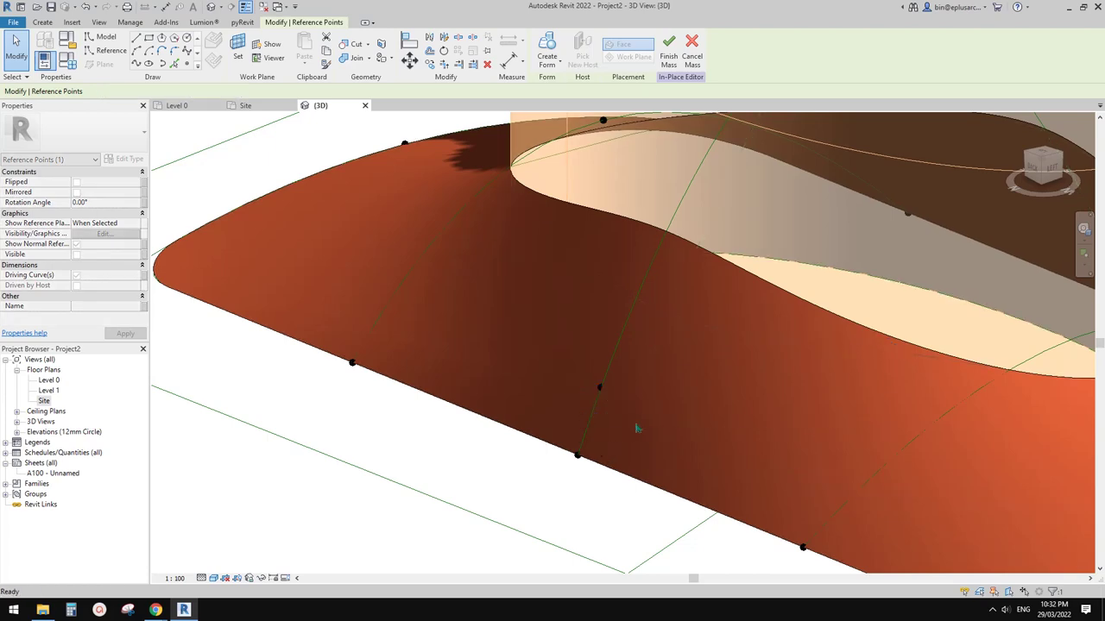
Select both driving points near the central arch's feet and nudge them straight down close to the base line
scroll(624, 414, "down", 2)
middle_click_drag(735, 419, 837, 391, "shift")
left_click(798, 428)
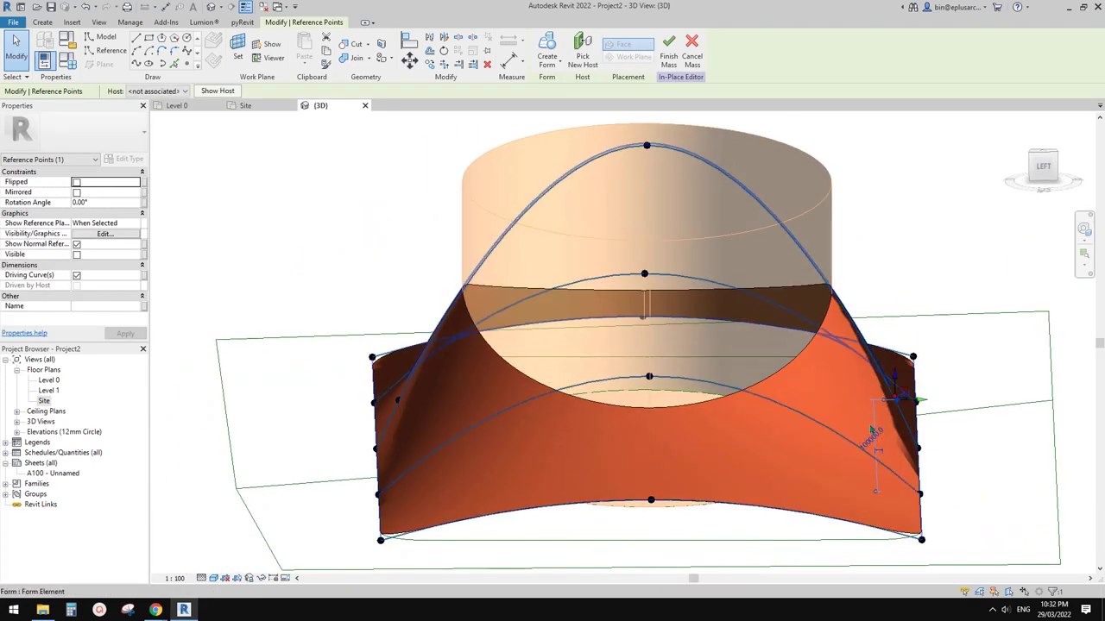
middle_click_drag(775, 421, 868, 389)
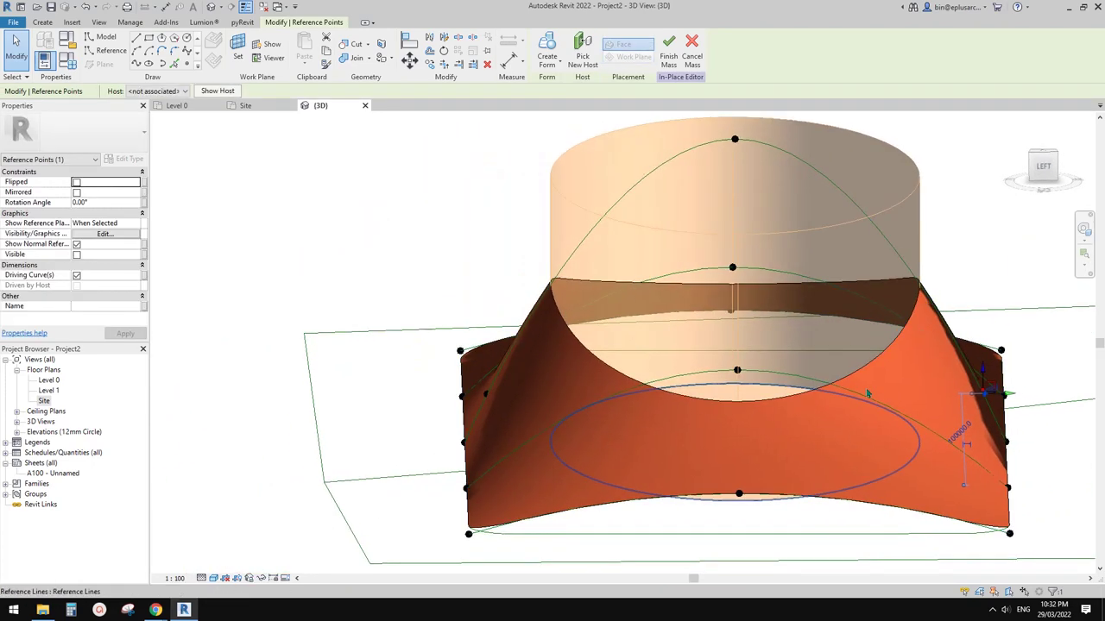
left_click(486, 395)
left_click(982, 393, "ctrl")
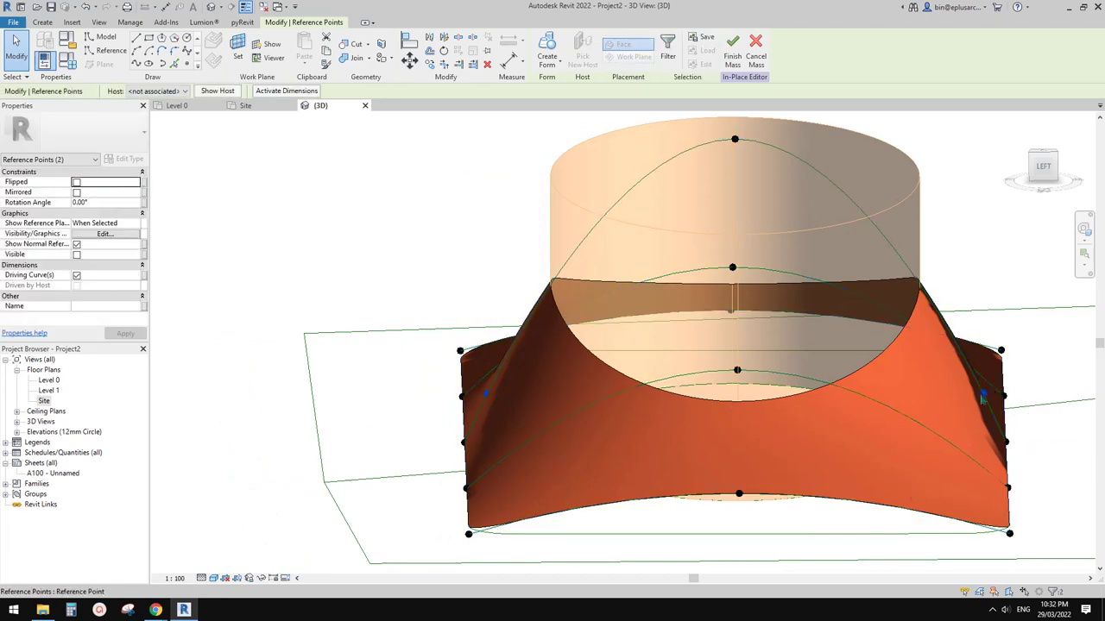
left_click(1049, 172)
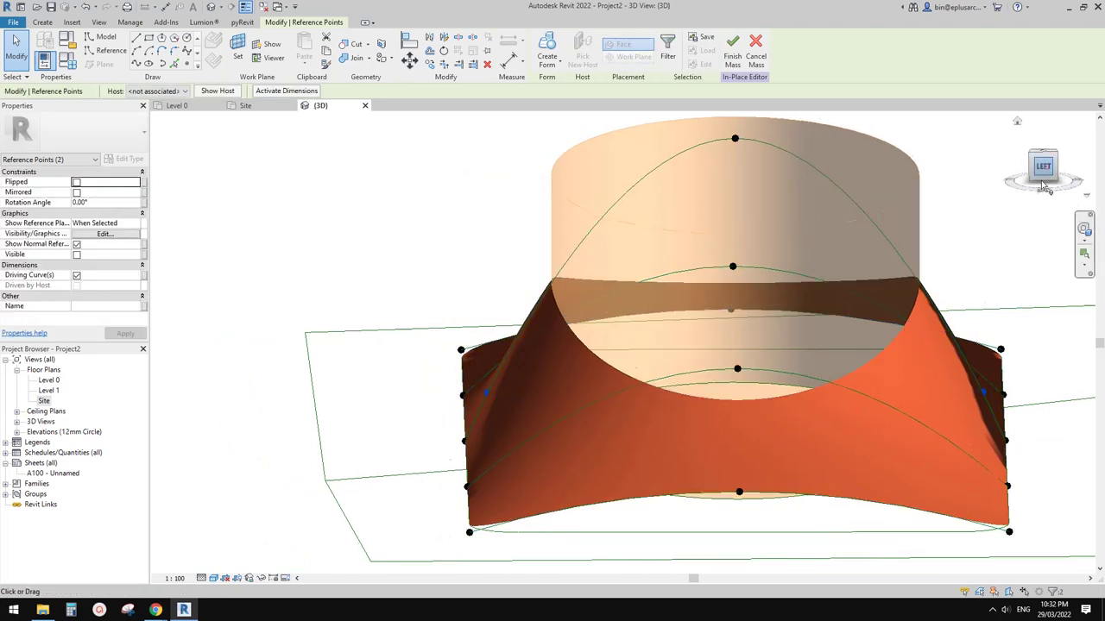
scroll(770, 348, "up", 5)
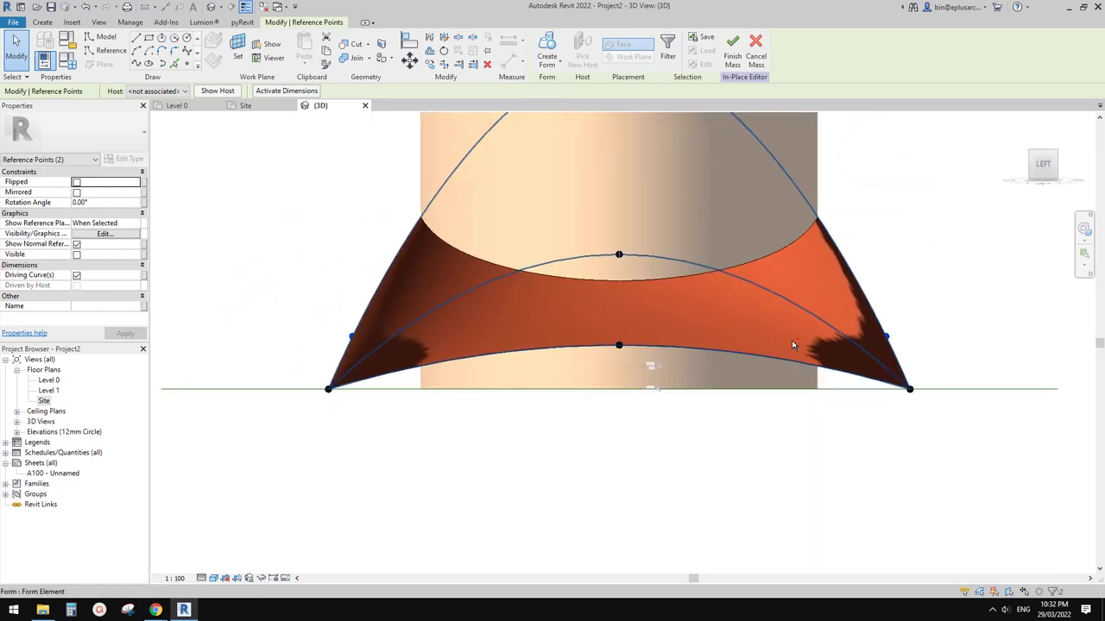
key("Down")
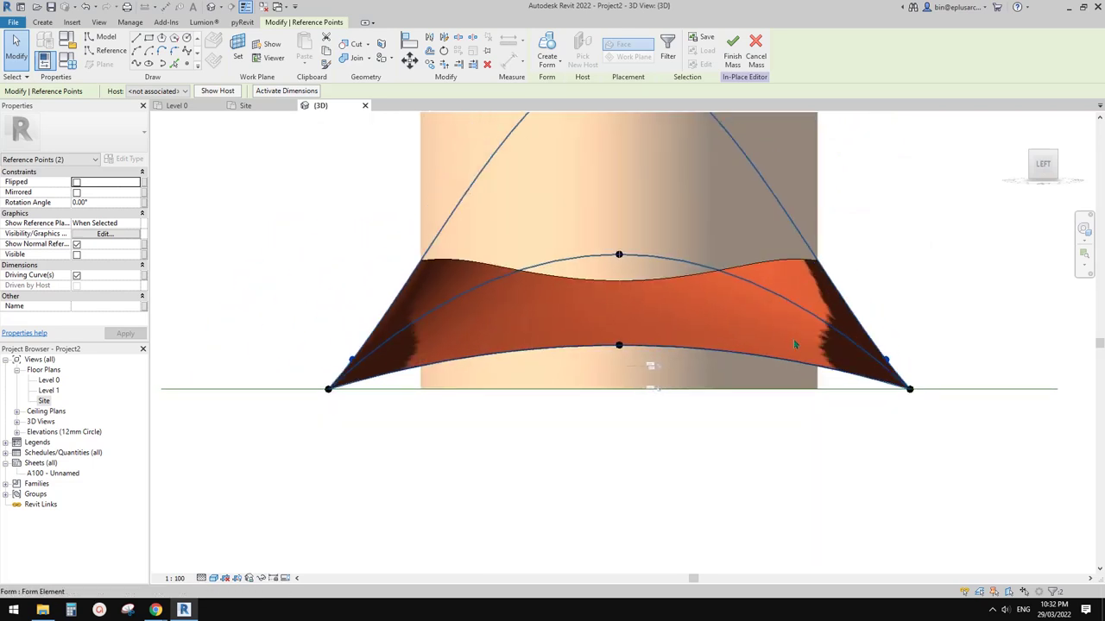
key("Down")
key("Down")
key("Down")
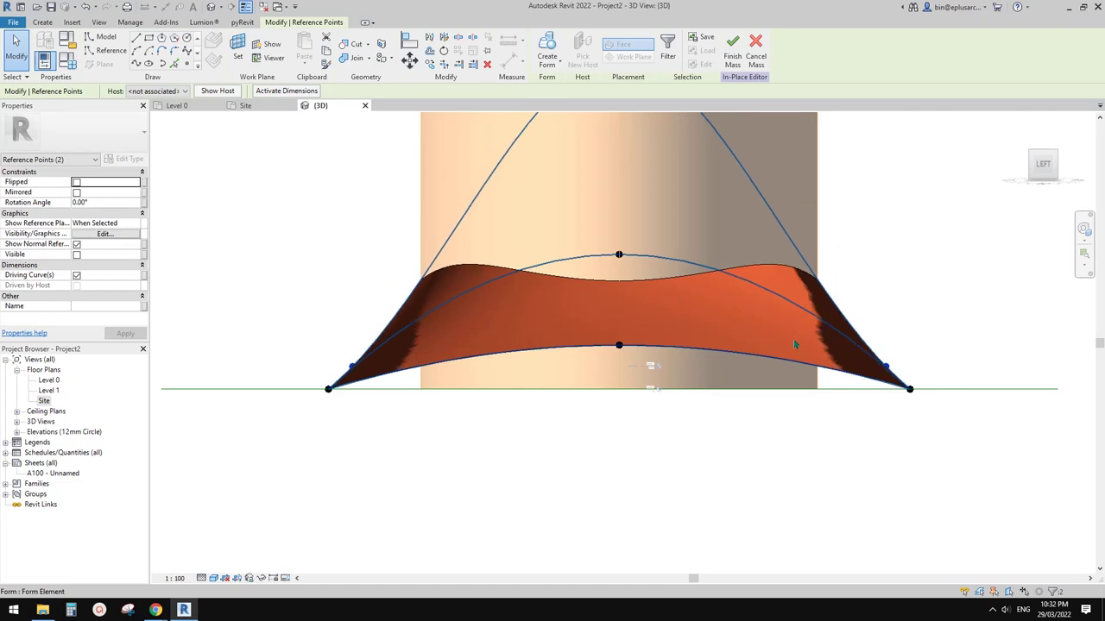
key("Down")
key("Down")
key("Down")
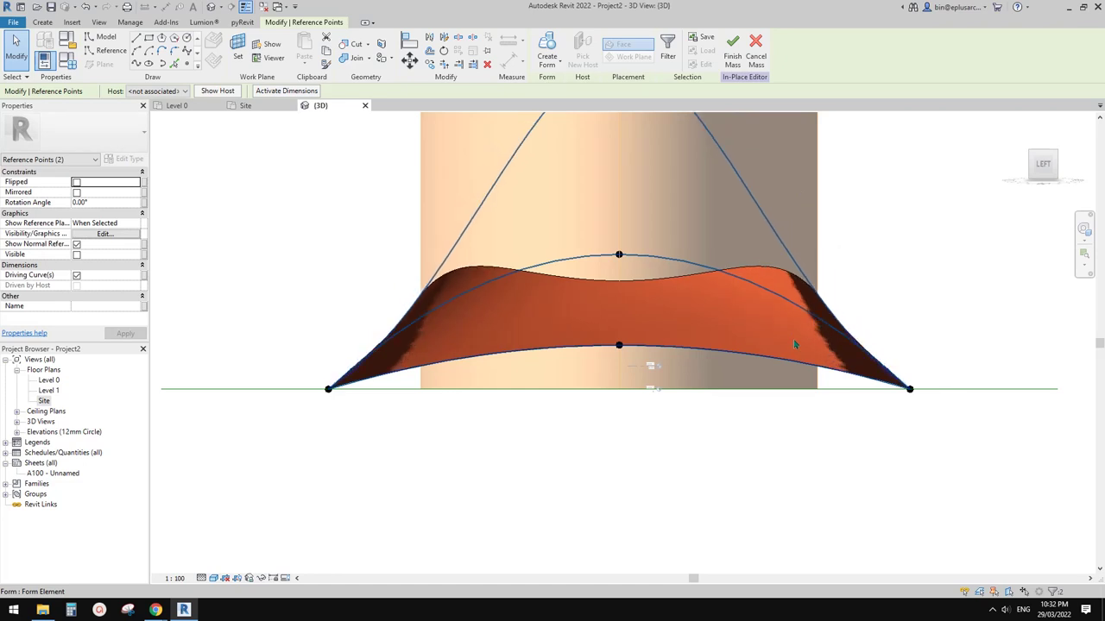
key("Down")
key("Down")
key("Down")
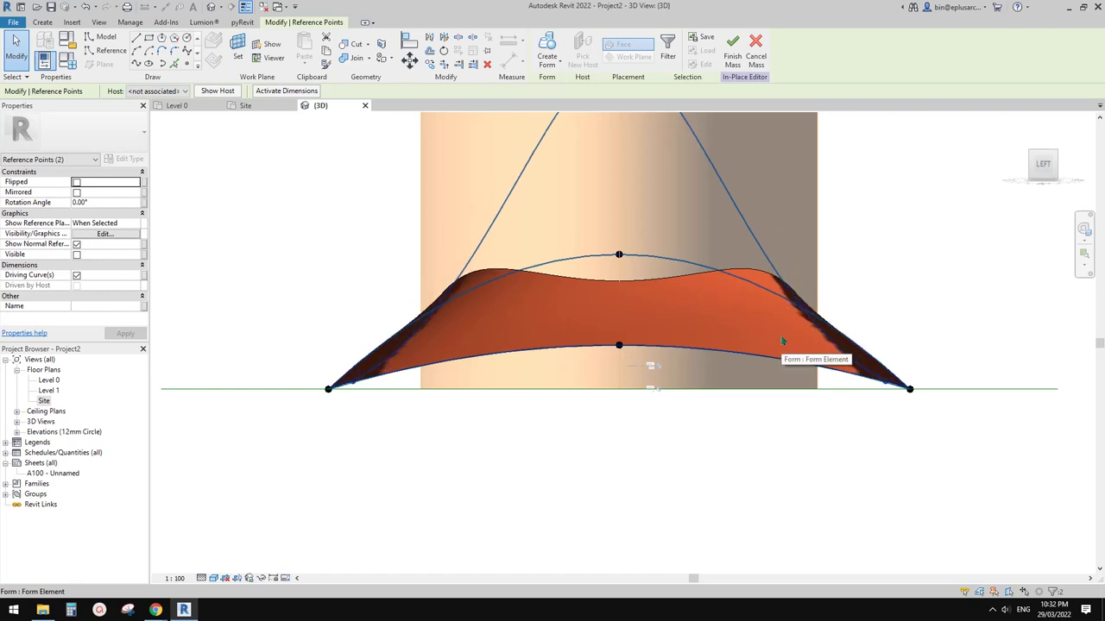
Select the peak points of the two outermost roof arches and nudge them slightly down
middle_click_drag(788, 334, 876, 356, "shift")
key("Escape")
left_click(1046, 165)
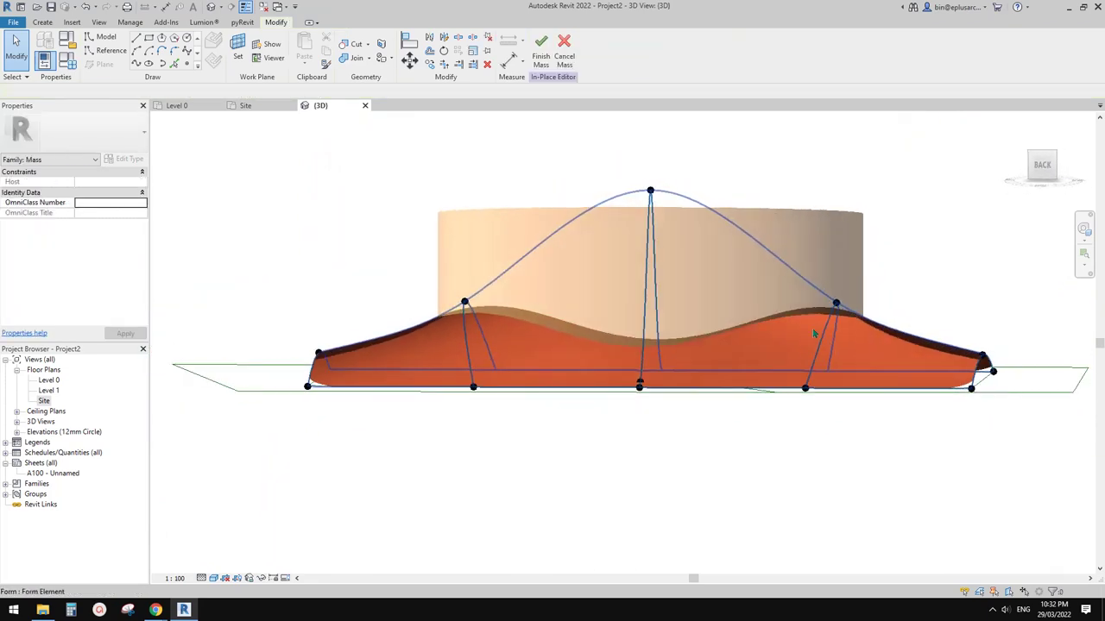
left_click(1046, 166)
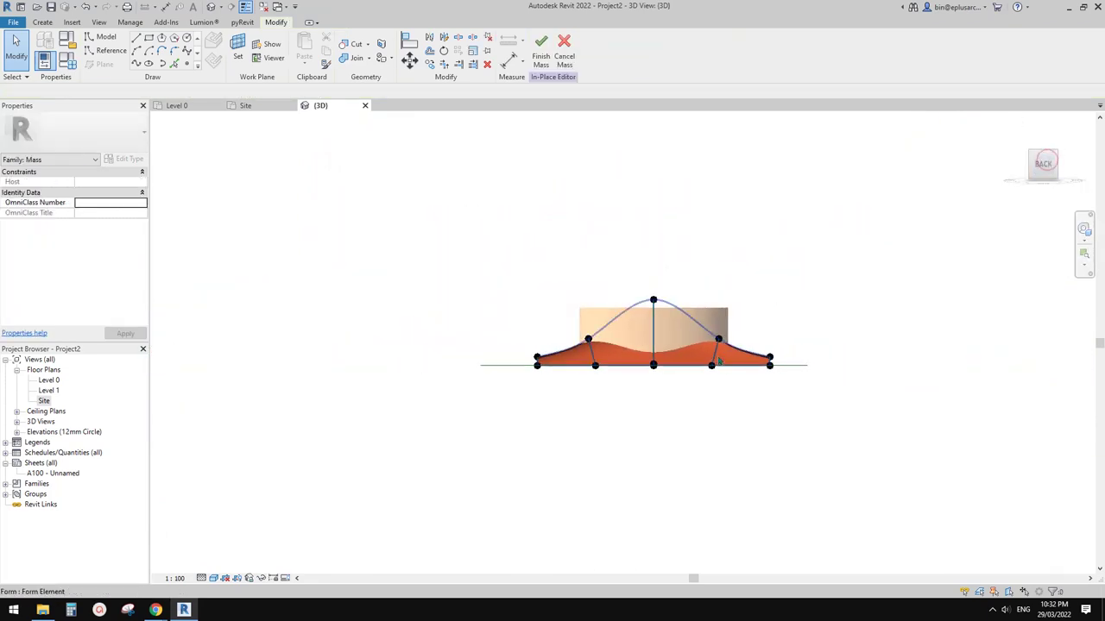
scroll(654, 344, "up", 4)
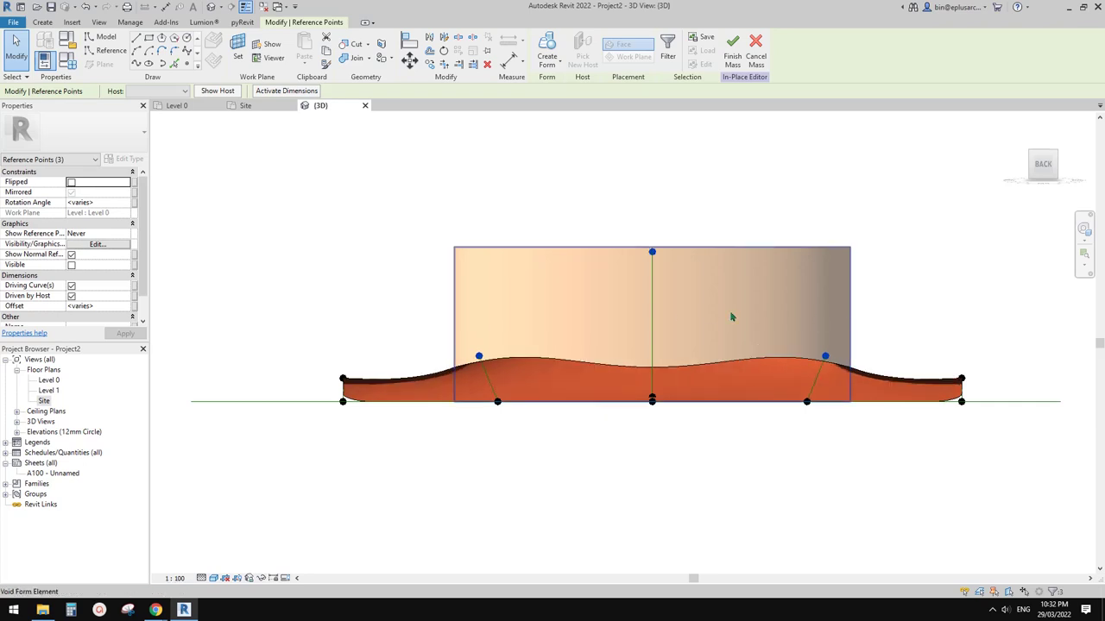
left_click(961, 378)
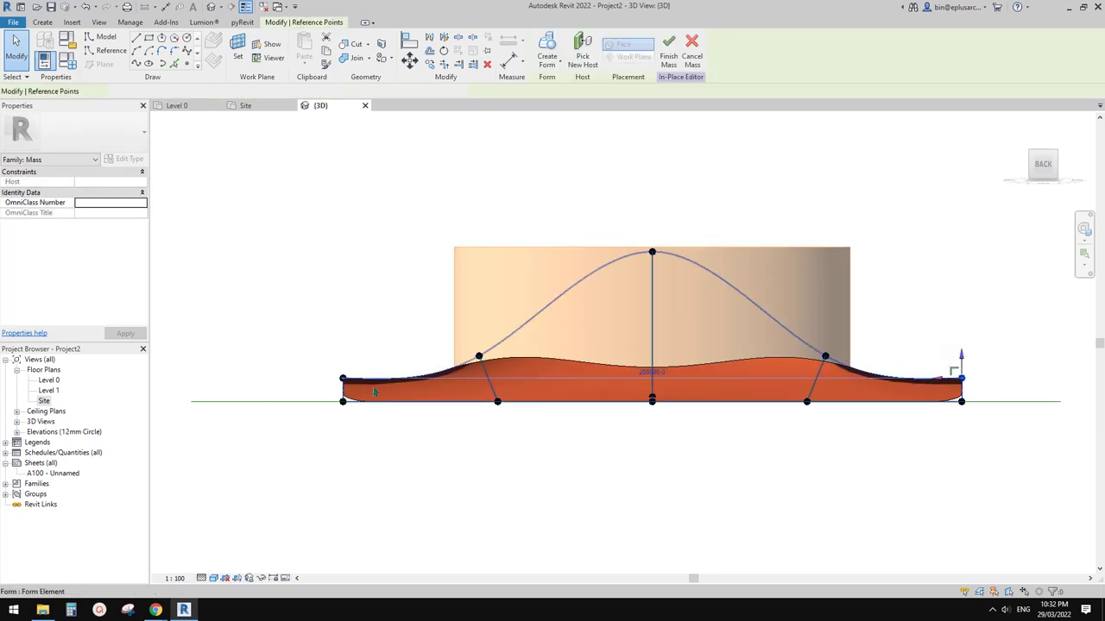
left_click_drag(319, 352, 373, 386, "ctrl")
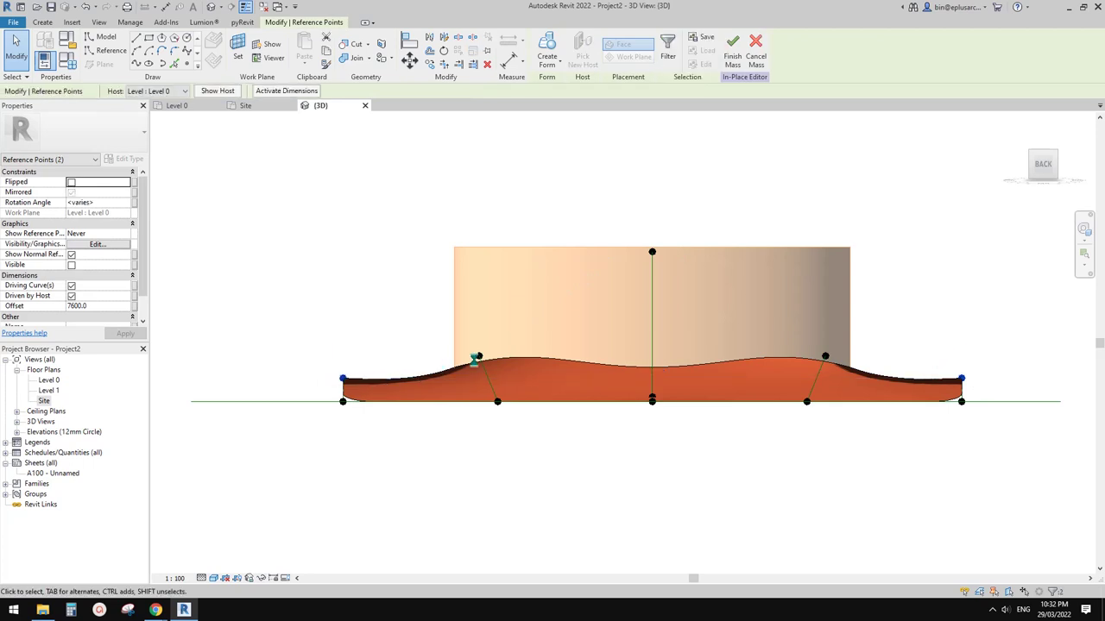
key("Down")
Select the peak points of the two intermediate roof arches and raise them to an offset of 21800
left_click_drag(403, 321, 458, 352)
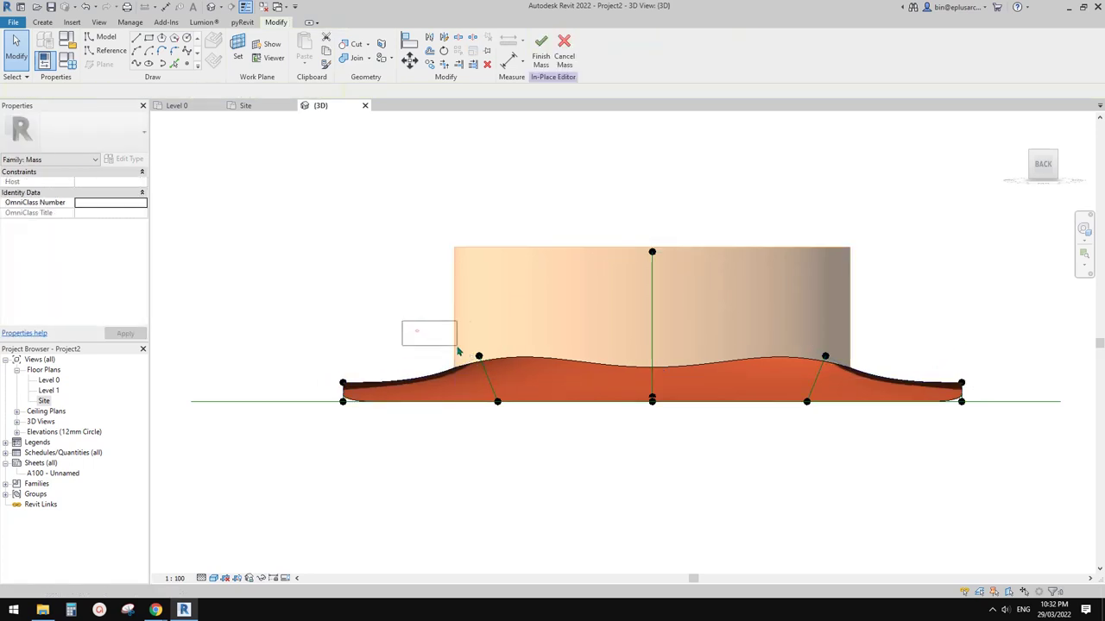
left_click_drag(665, 373, 666, 372)
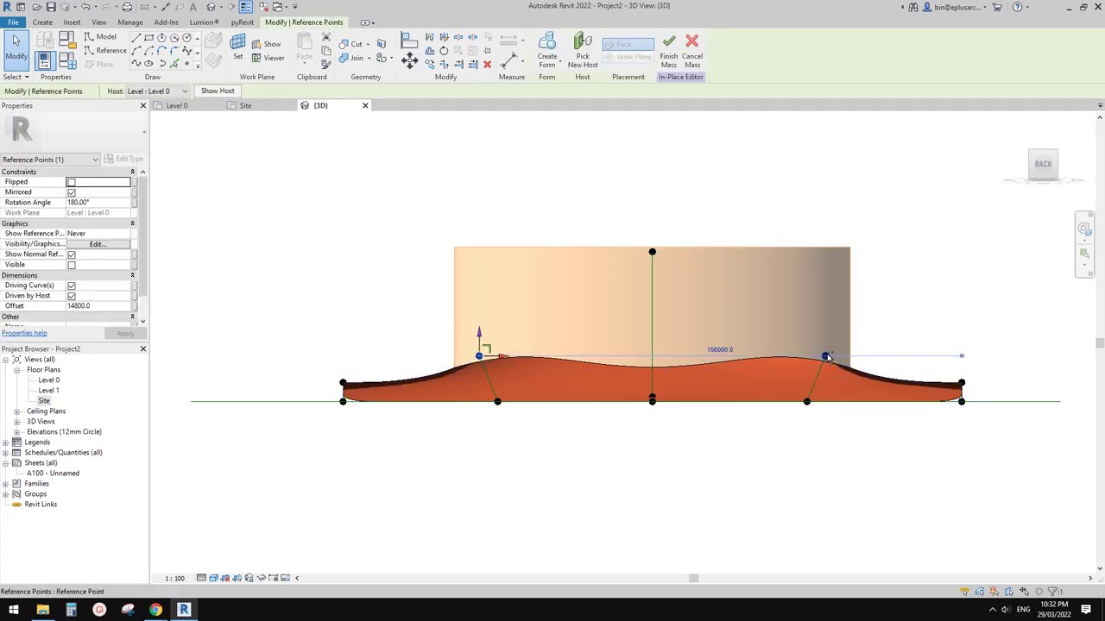
left_click(826, 357, "ctrl")
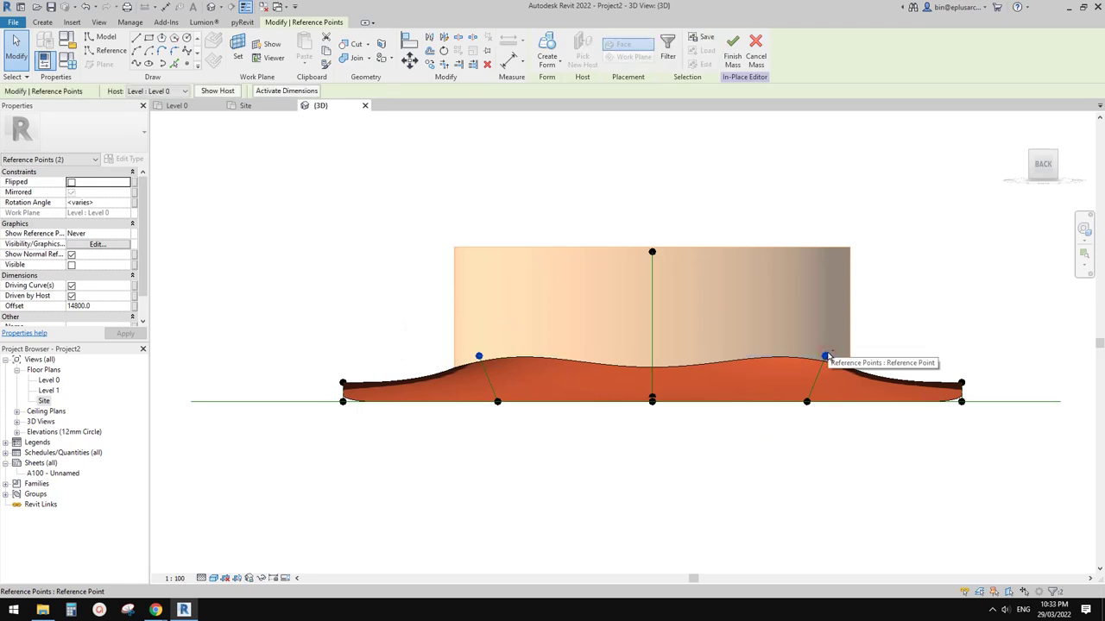
key("Up")
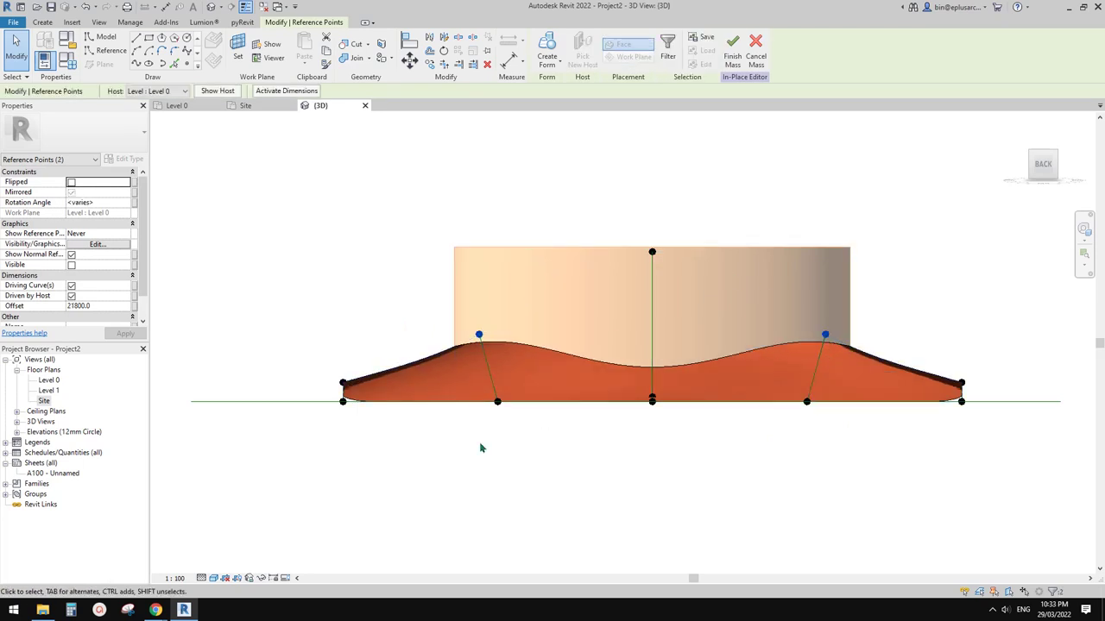
Compare the roof's side profile with the Xi'an International Football Centre reference images in Chrome, and return to Revit
mouse_move(155, 610)
left_click(346, 562)
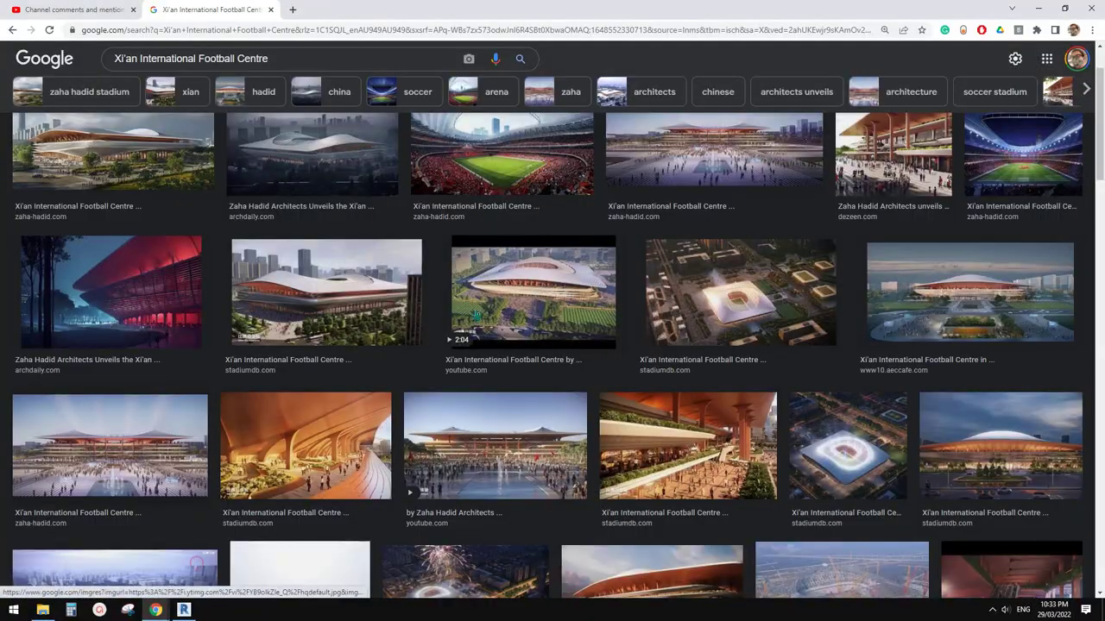
left_click(183, 610)
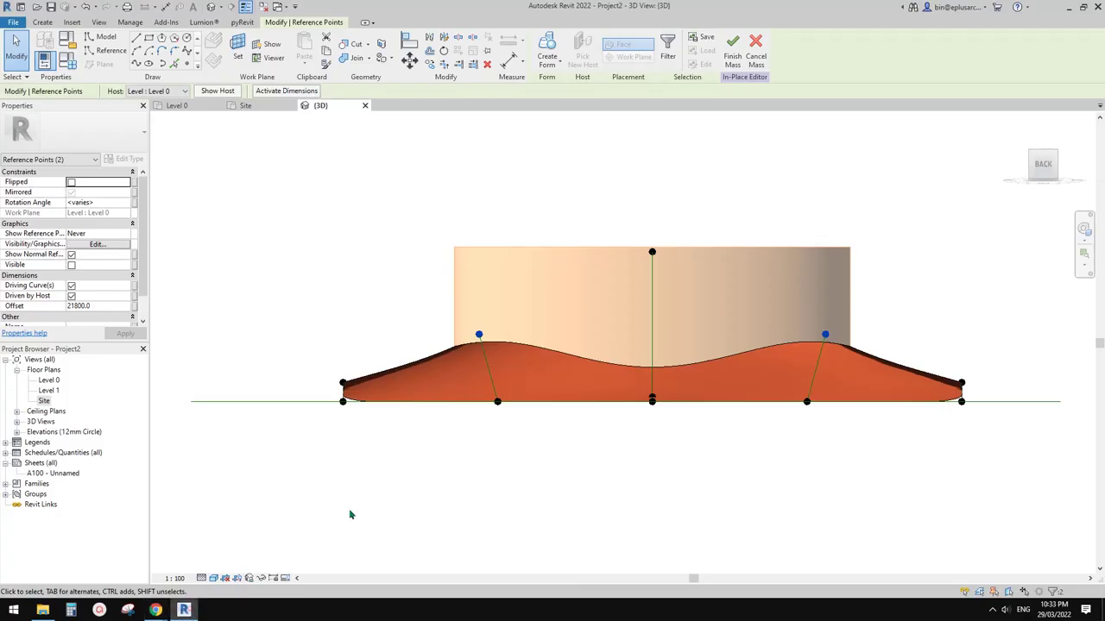
Examine the reshaped roof form and its elliptical opening from several angles, ending in a low view of the back
middle_click_drag(747, 331, 818, 385, "shift")
key("Escape")
left_click(795, 416)
scroll(794, 418, "up", 1)
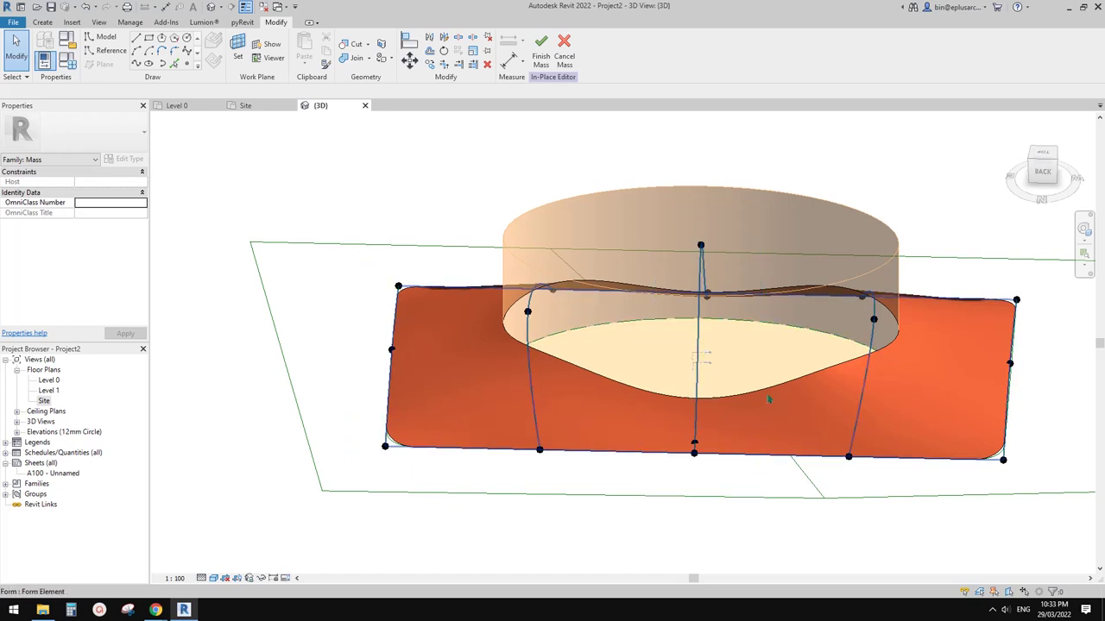
middle_click_drag(933, 395, 719, 415, "shift")
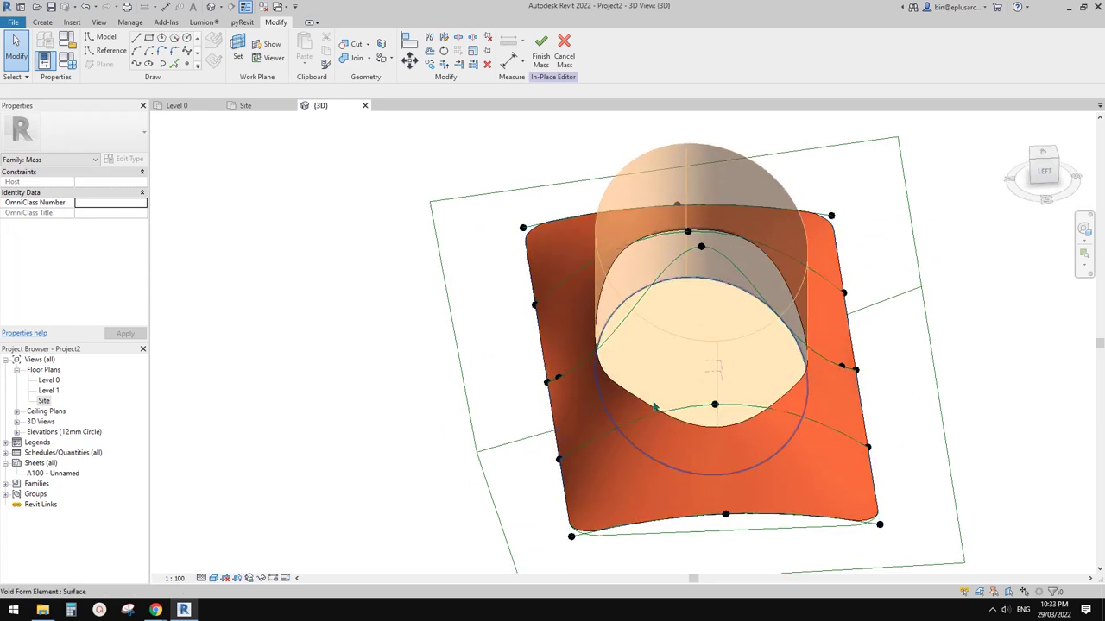
middle_click_drag(823, 405, 579, 418, "shift")
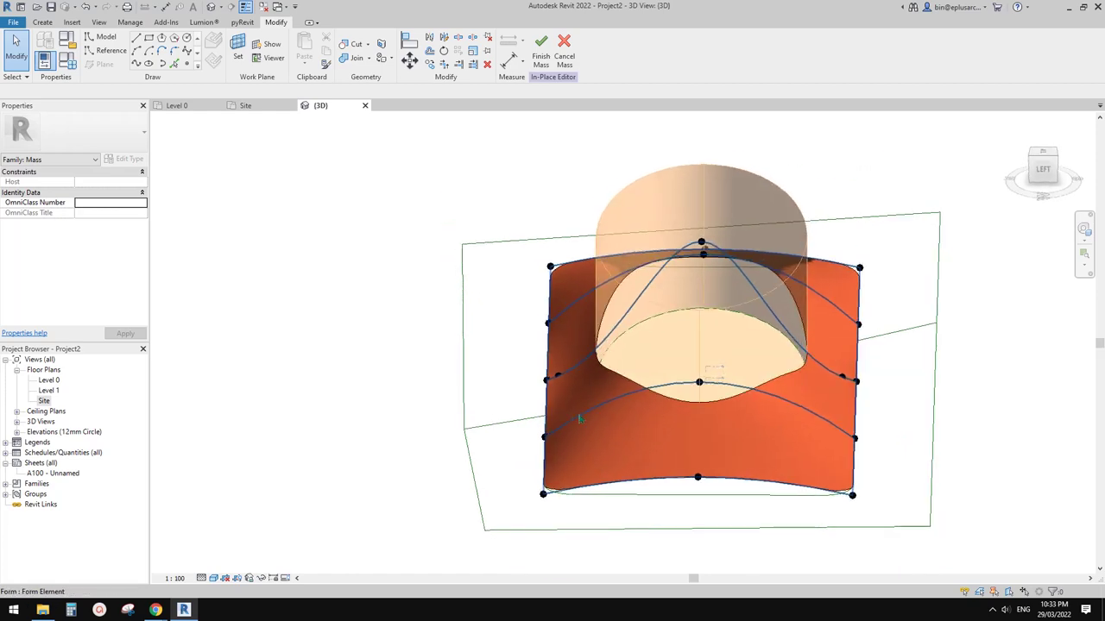
middle_click_drag(823, 422, 557, 415, "shift")
left_click(875, 336)
middle_click_drag(880, 355, 842, 371)
scroll(800, 365, "up", 2)
middle_click_drag(732, 343, 708, 305)
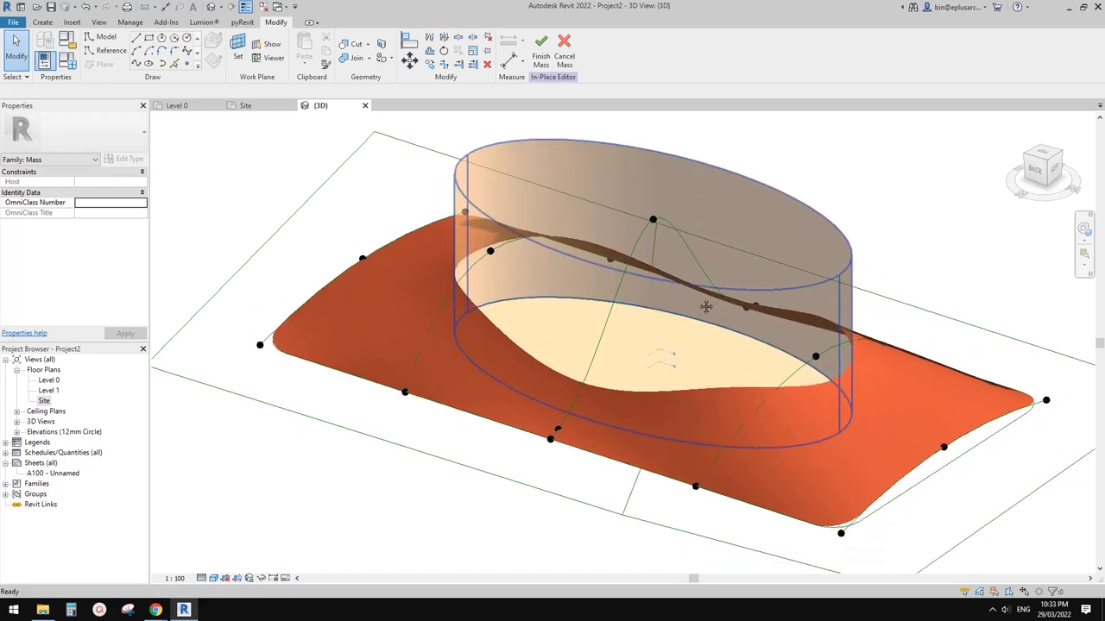
scroll(768, 325, "down", 1)
left_click(897, 392)
middle_click_drag(897, 394, 814, 400, "shift")
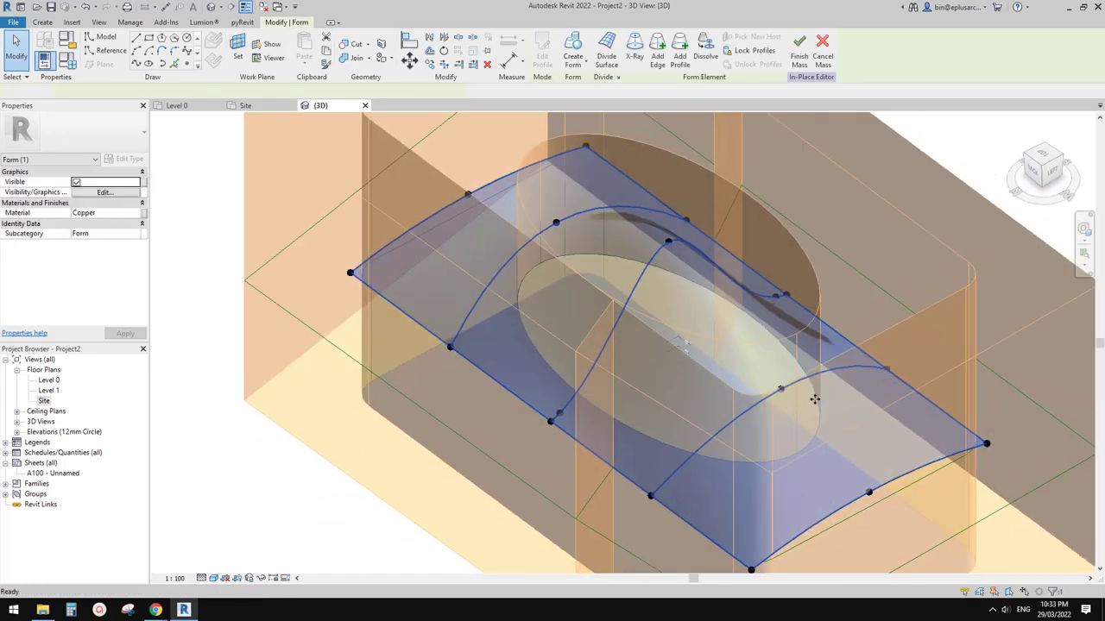
left_click(979, 454)
scroll(895, 407, "down", 2)
middle_click_drag(976, 451, 943, 265)
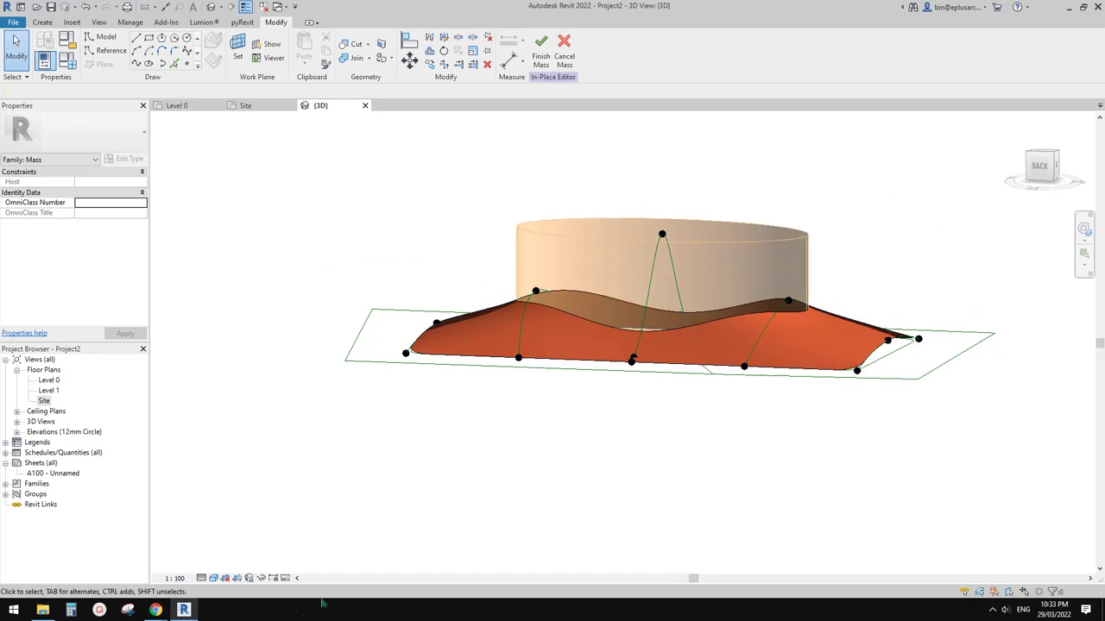
Check the roof's low perspective against the stadium reference photos in Chrome again, and switch back to Revit
mouse_move(156, 610)
left_click(220, 552)
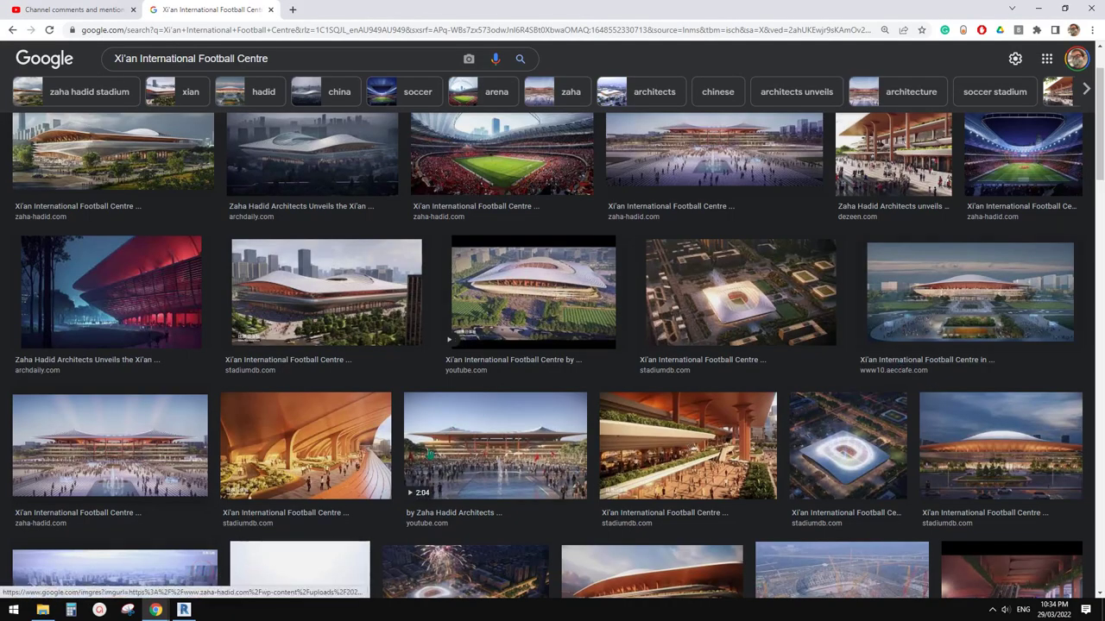
left_click(183, 610)
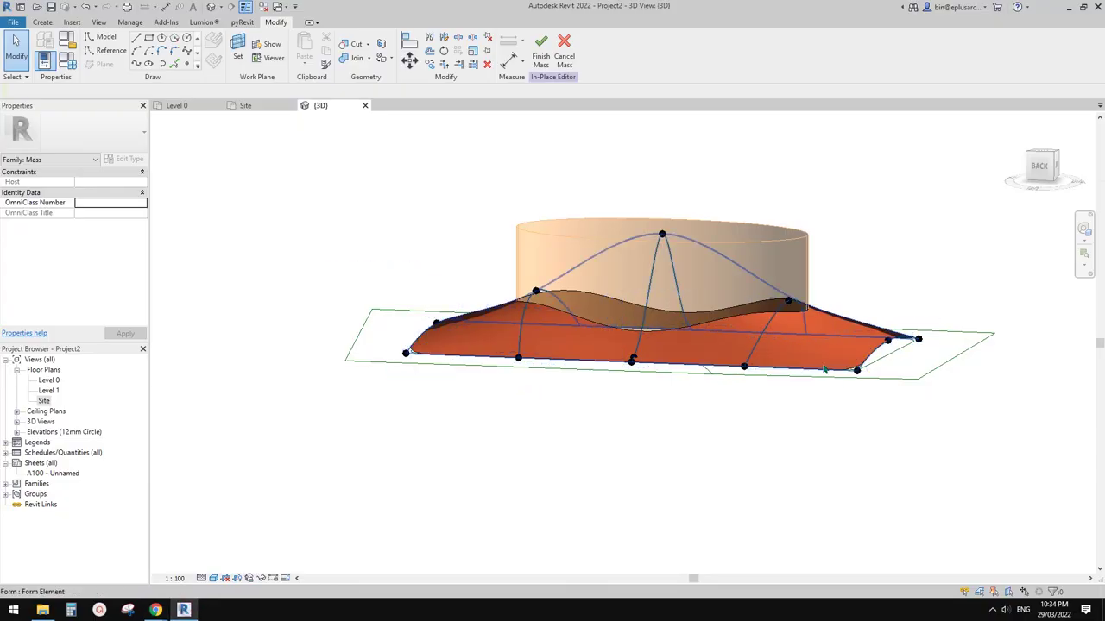
Inspect the copper roof form once more and finish the in-place mass
middle_click_drag(863, 380, 762, 439, "shift")
left_click(710, 396)
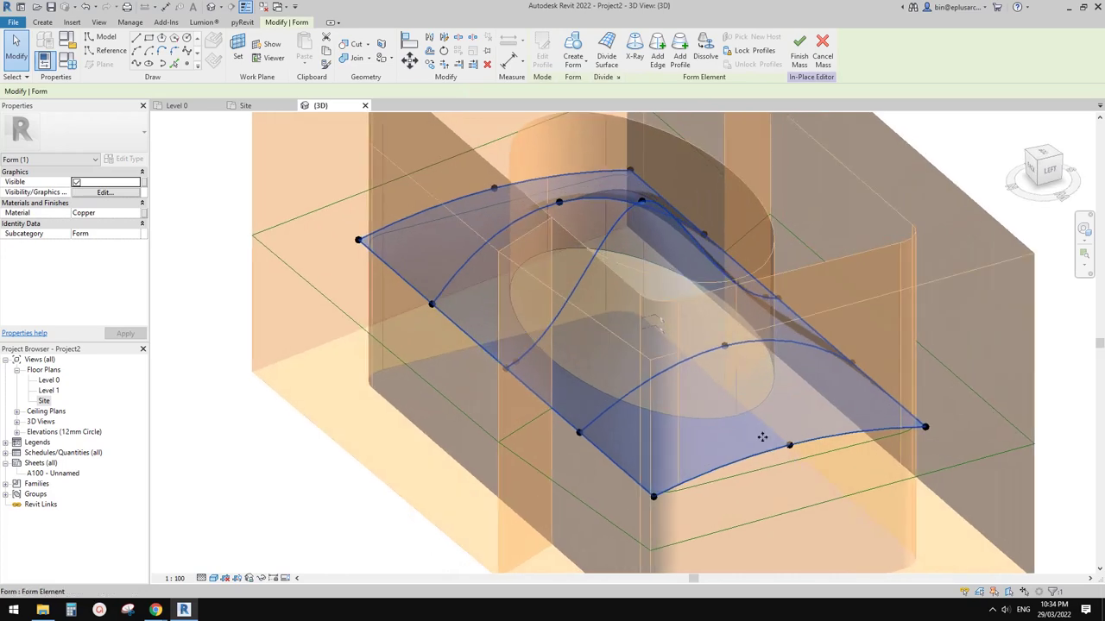
left_click(820, 411)
middle_click_drag(734, 369, 785, 436, "shift")
key("Escape")
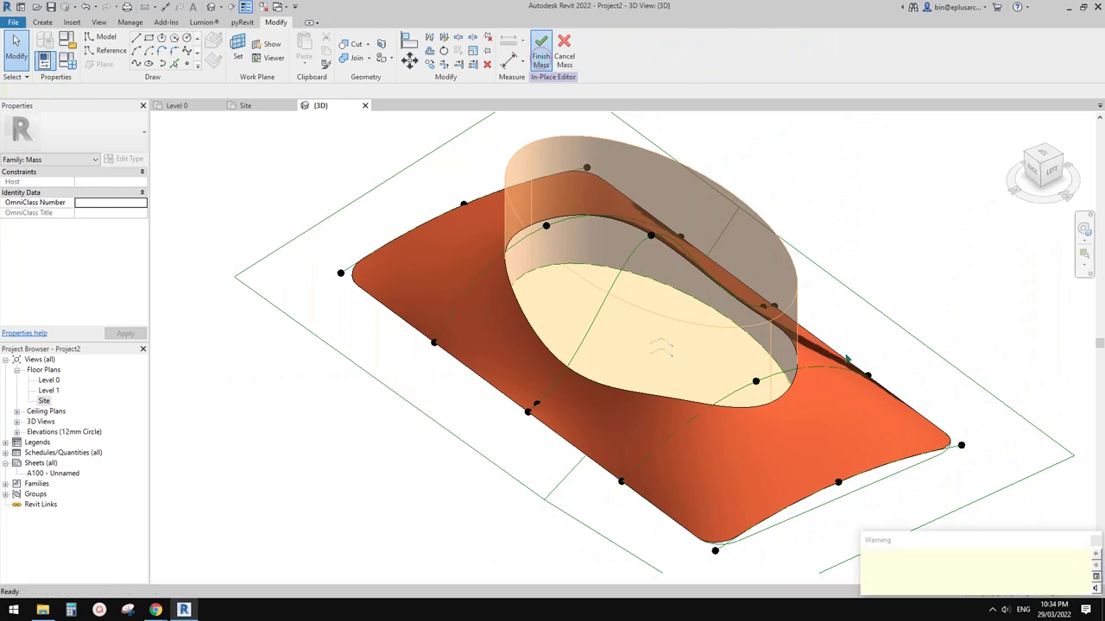
middle_click_drag(992, 374, 975, 305)
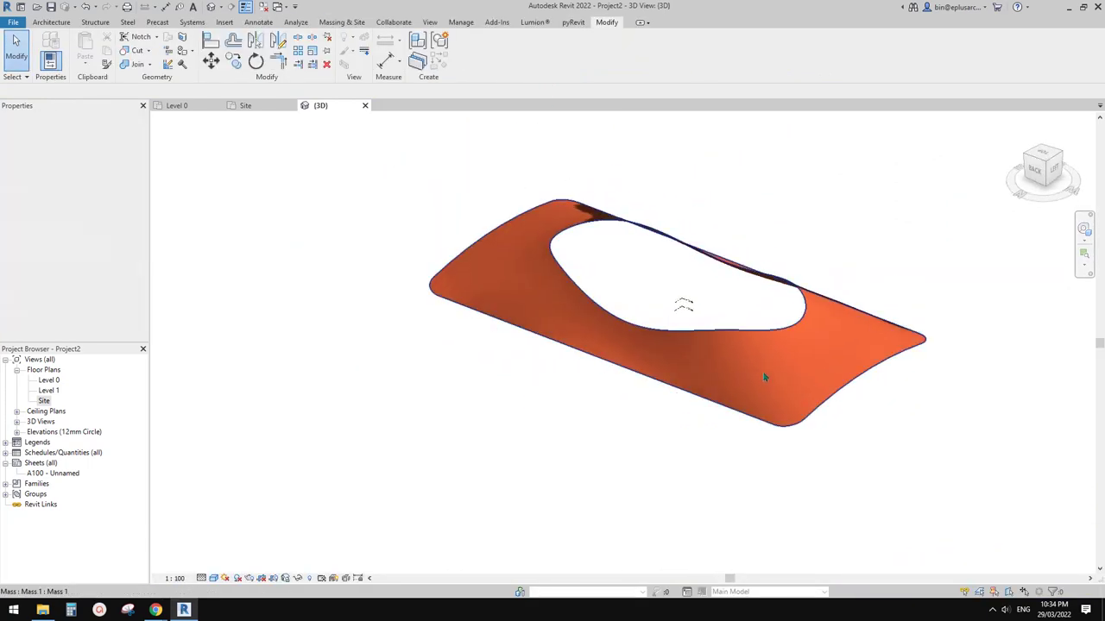
scroll(765, 374, "up", 3)
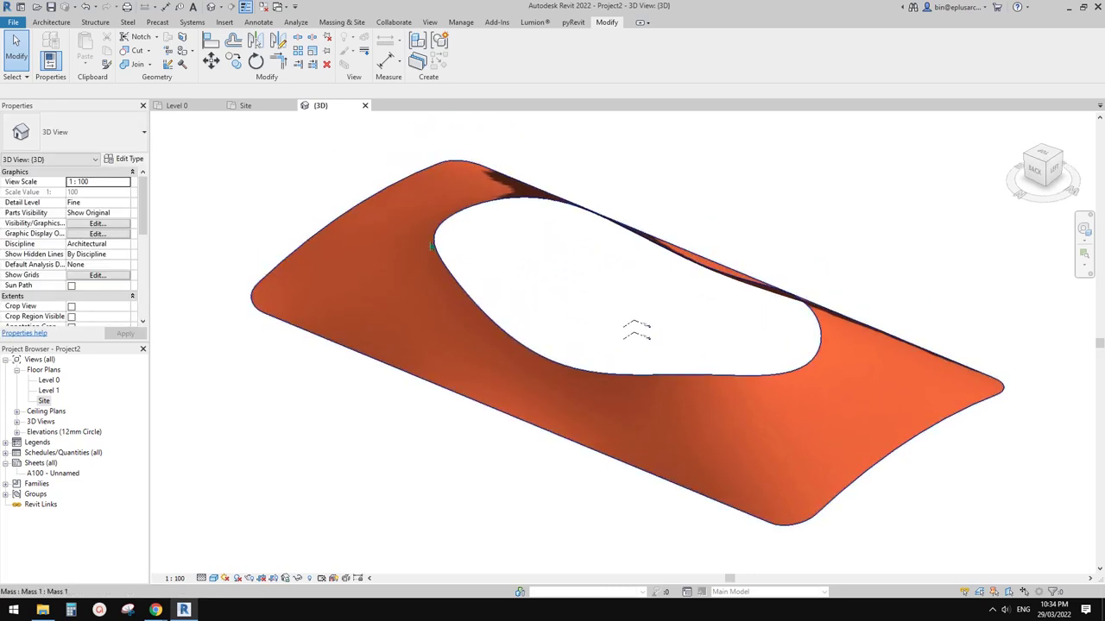
Create a Roof by Face on the mass surface with the Roof_Pitched-50SS-220Ins-20M basic roof type at Level 1
left_click(52, 24)
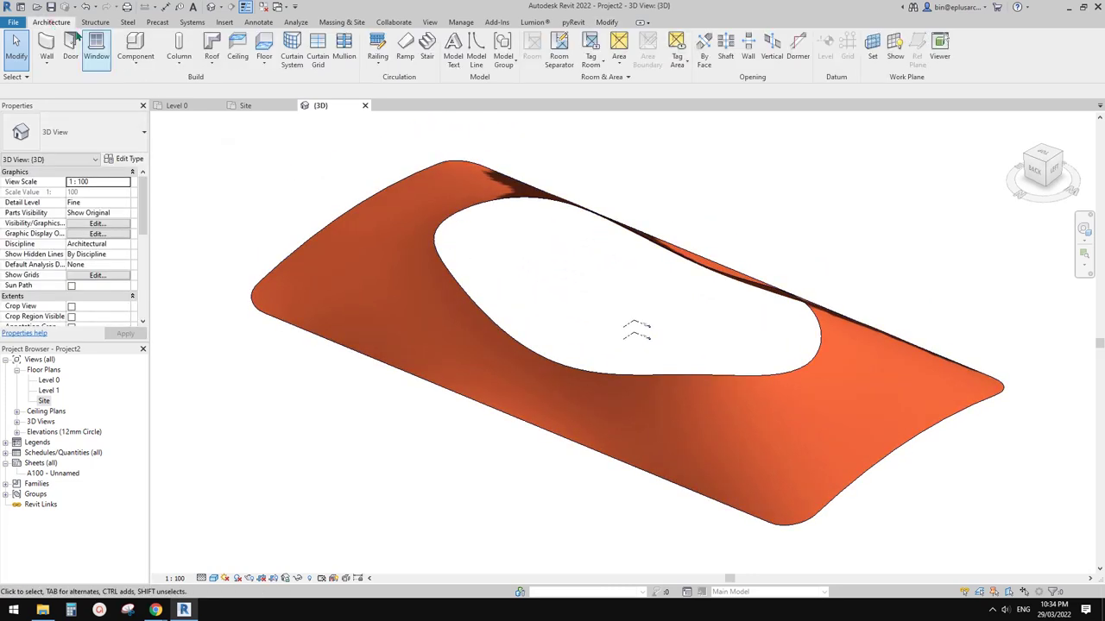
left_click(210, 63)
left_click(242, 131)
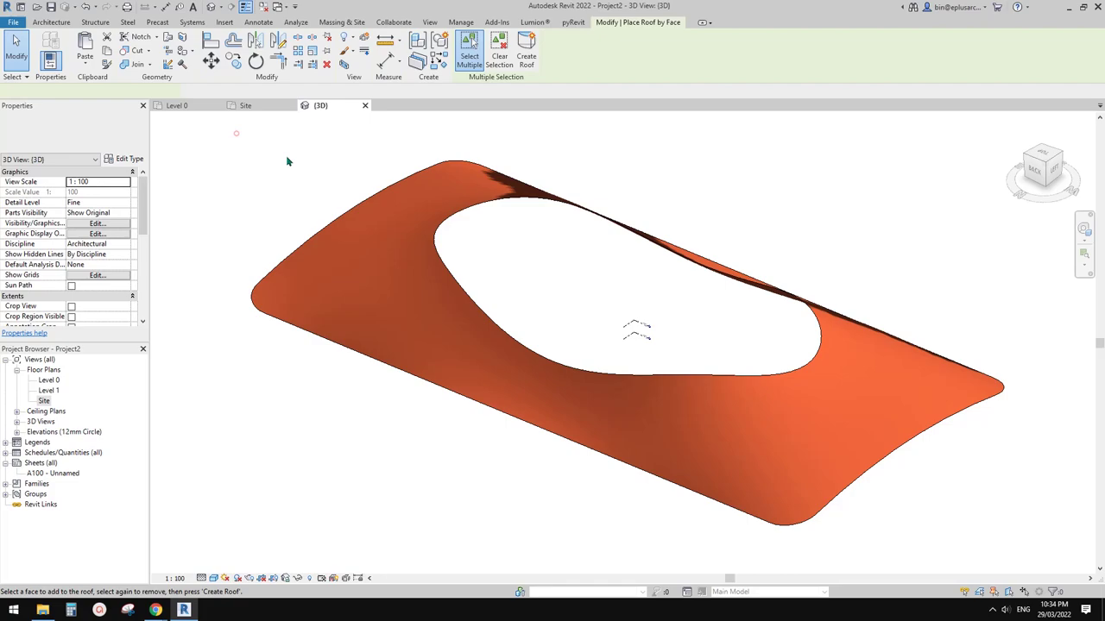
left_click(383, 272)
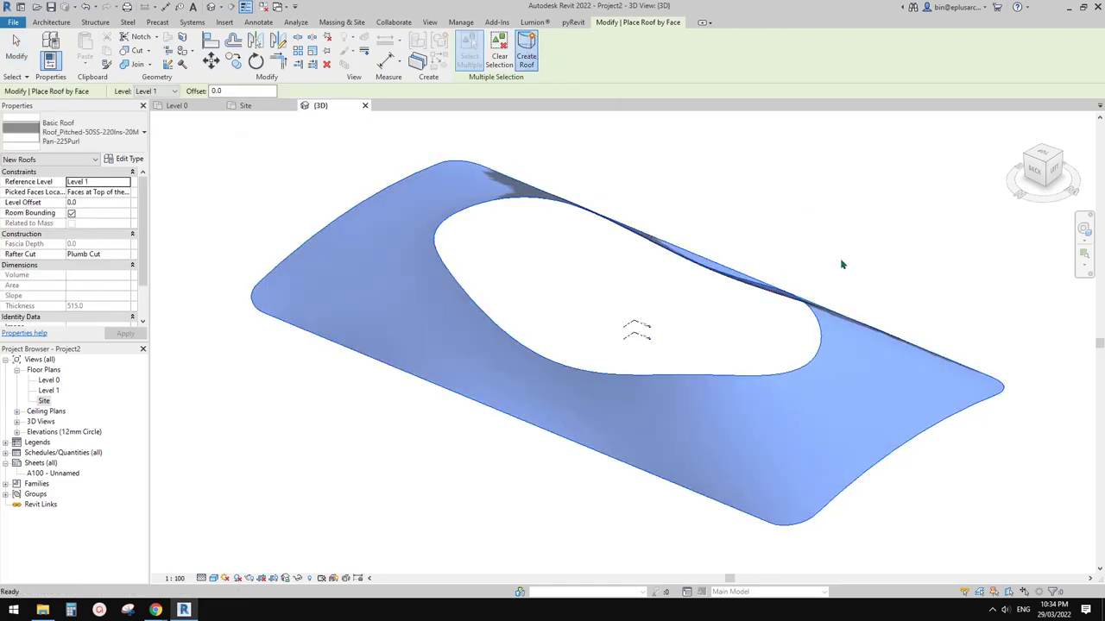
key("Escape")
Select the new roof over the mass and temporarily hide it in the 3D view
scroll(877, 349, "up", 2)
middle_click_drag(875, 345, 822, 197, "shift")
left_click(818, 347)
middle_click_drag(817, 347, 885, 423, "shift")
key("h")
key("h")
Create a Standard curtain system on the curved mass face with 4 divisions in Grid 1 and Grid 2
left_click(820, 436)
left_click(54, 22)
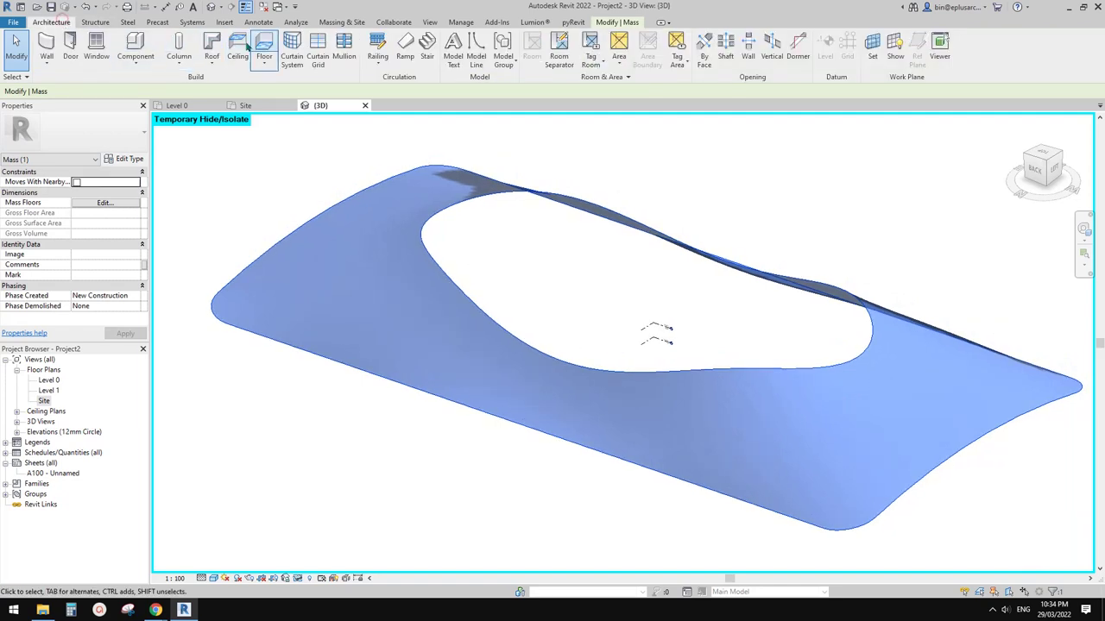
left_click(295, 53)
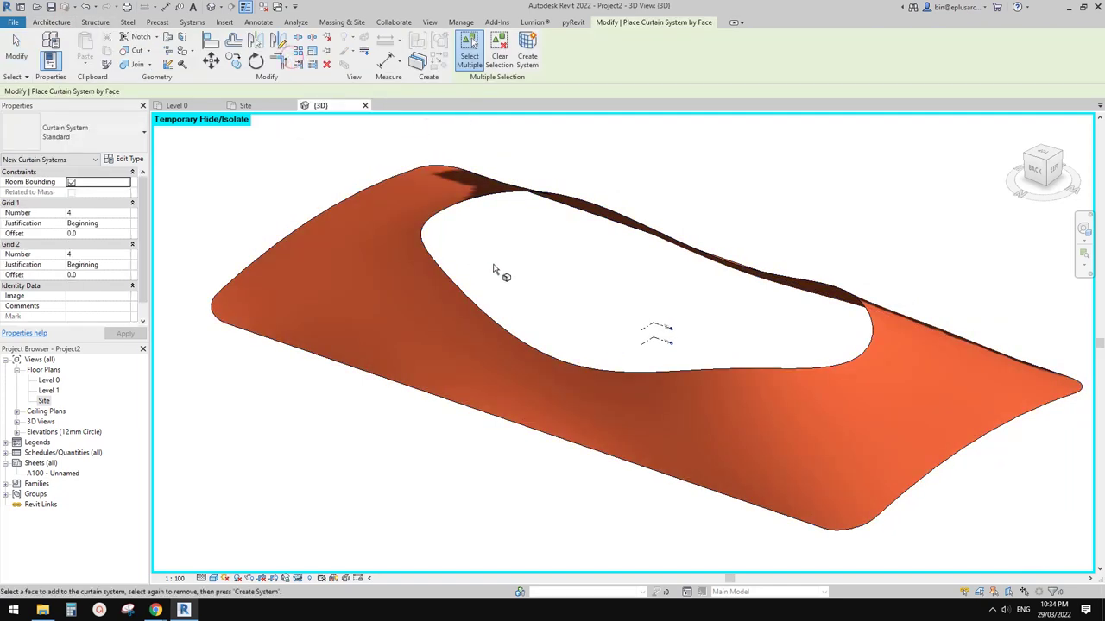
left_click(843, 398)
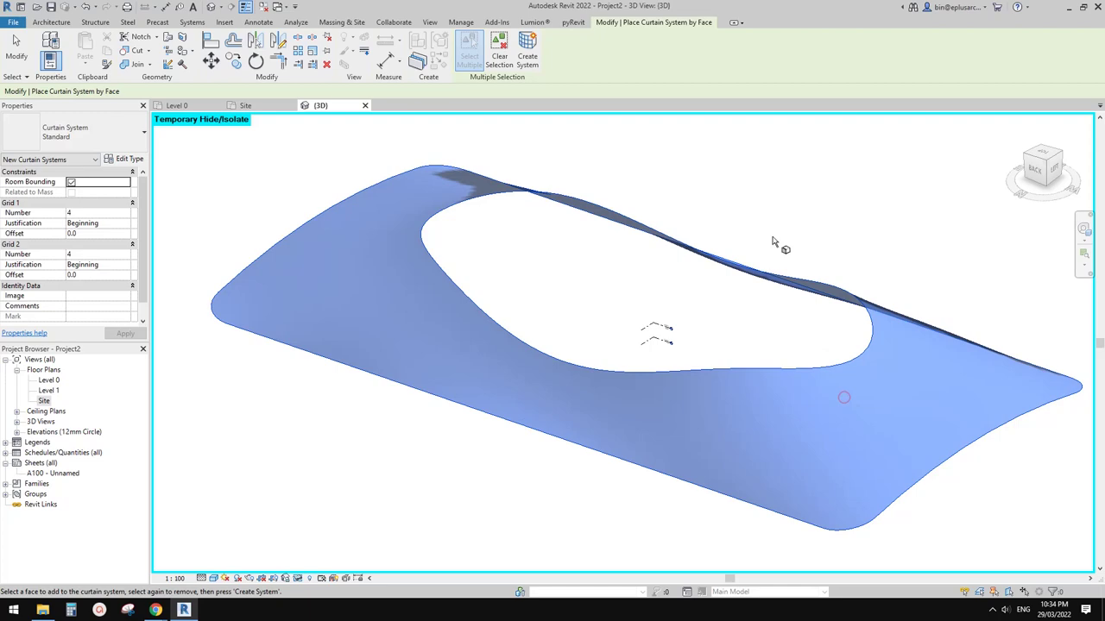
left_click(529, 56)
key("Escape")
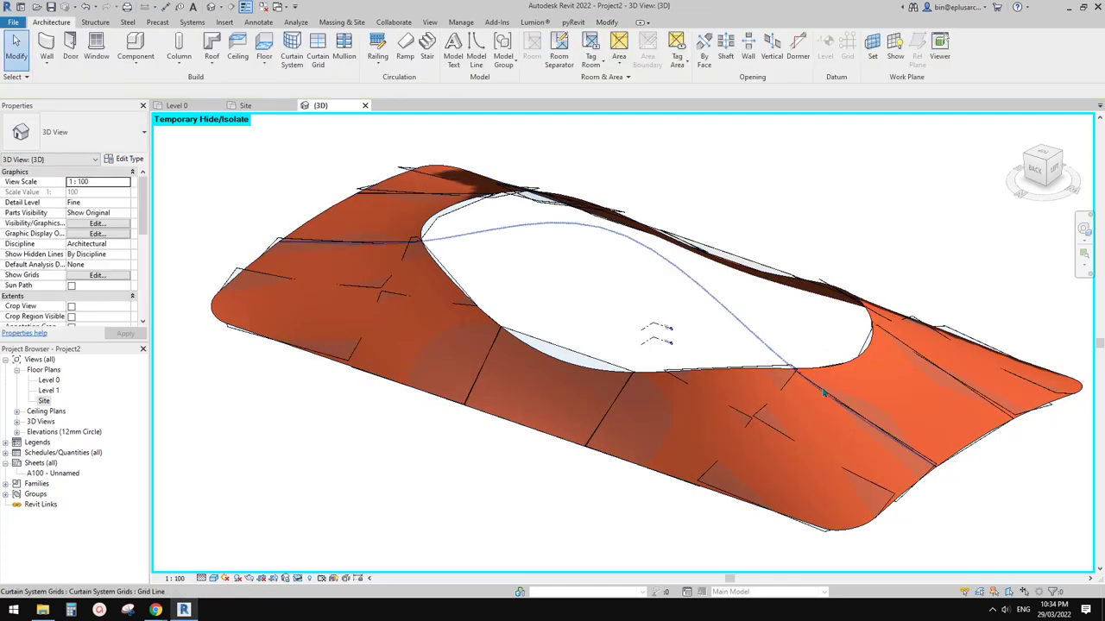
Examine individual grid lines of the curtain system on the roof surface
left_click(824, 393)
middle_click_drag(854, 390, 872, 459, "shift")
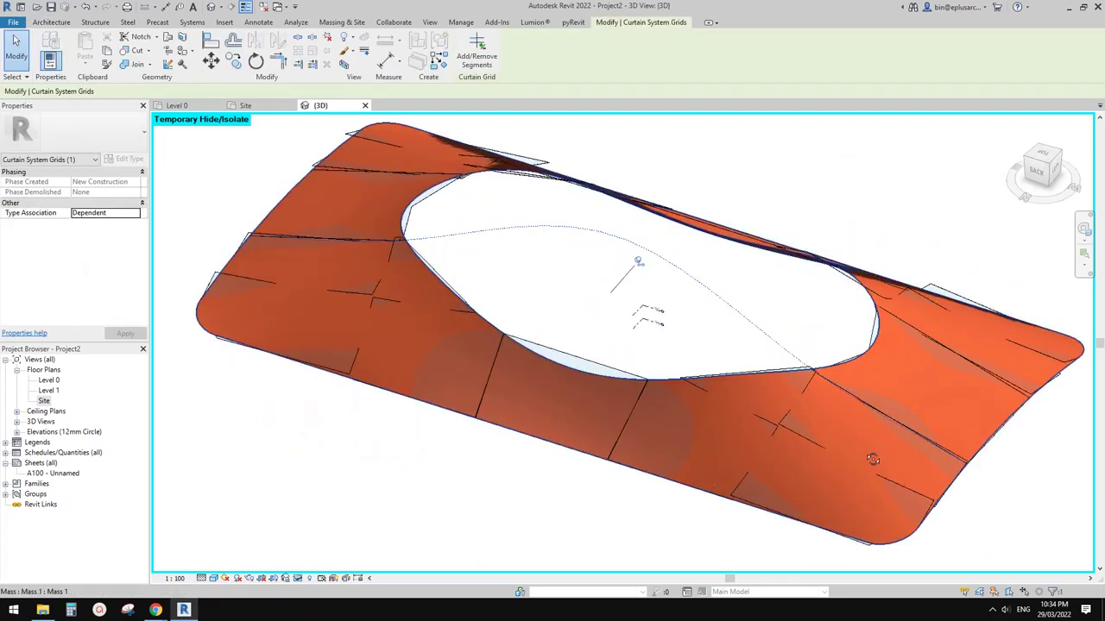
key("Escape")
left_click(787, 434)
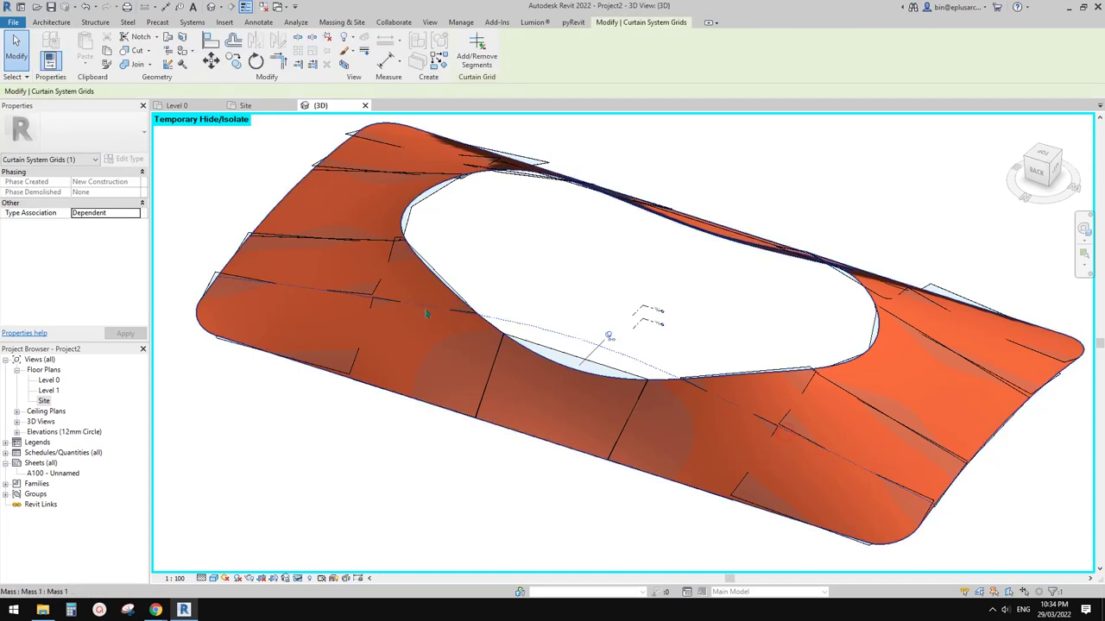
key("Escape")
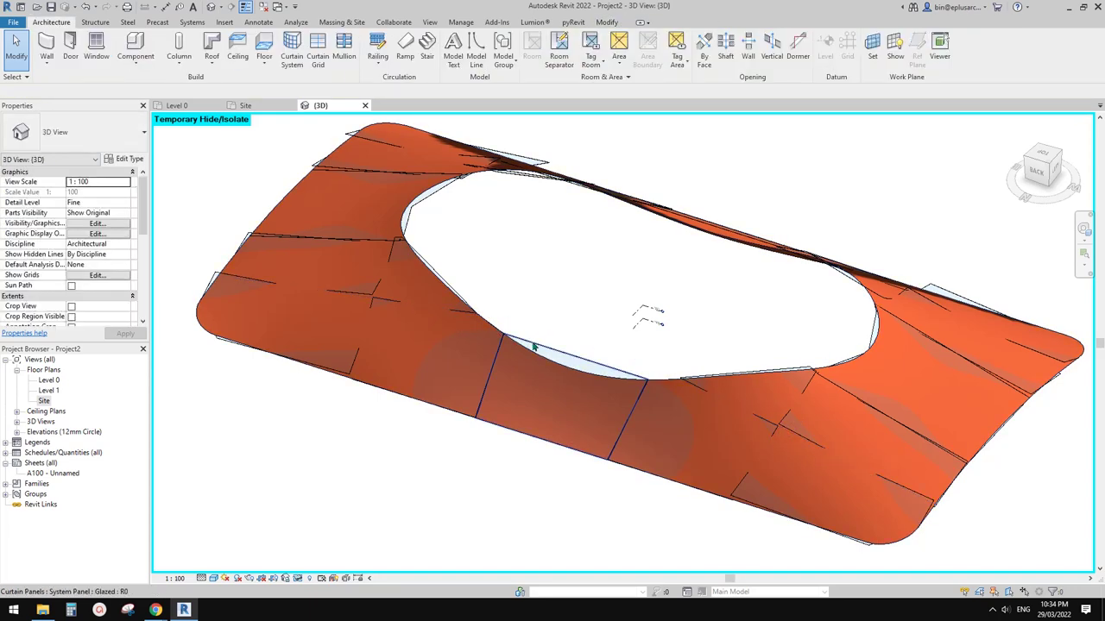
Review the Grid 1 and Grid 2 layout settings in the curtain system's type properties, and close them without changes
left_click(533, 347)
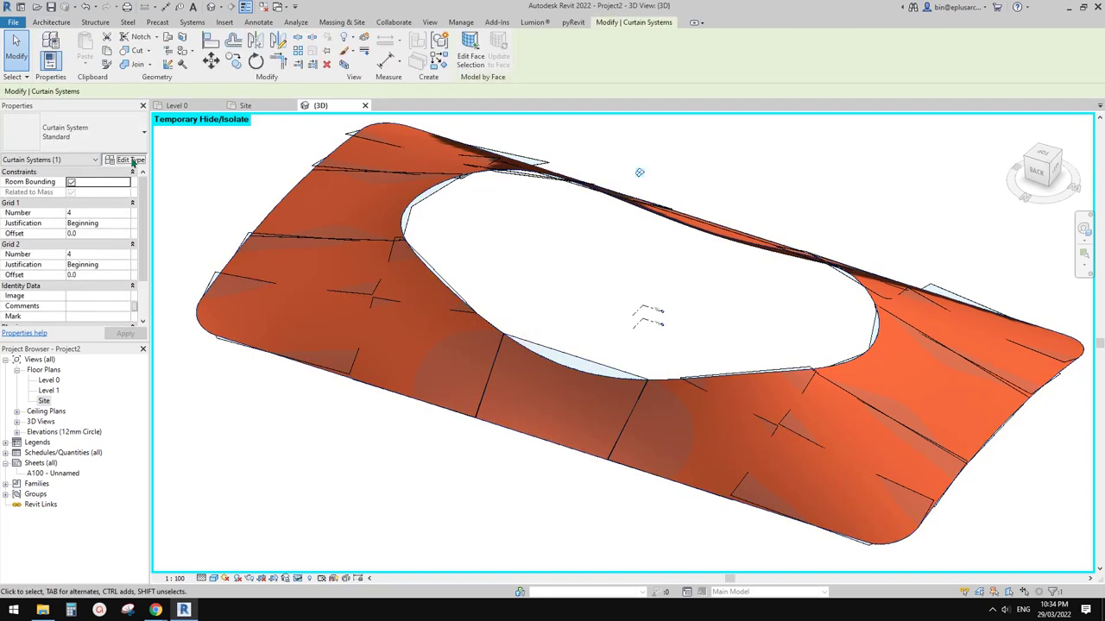
left_click_drag(768, 136, 654, 143)
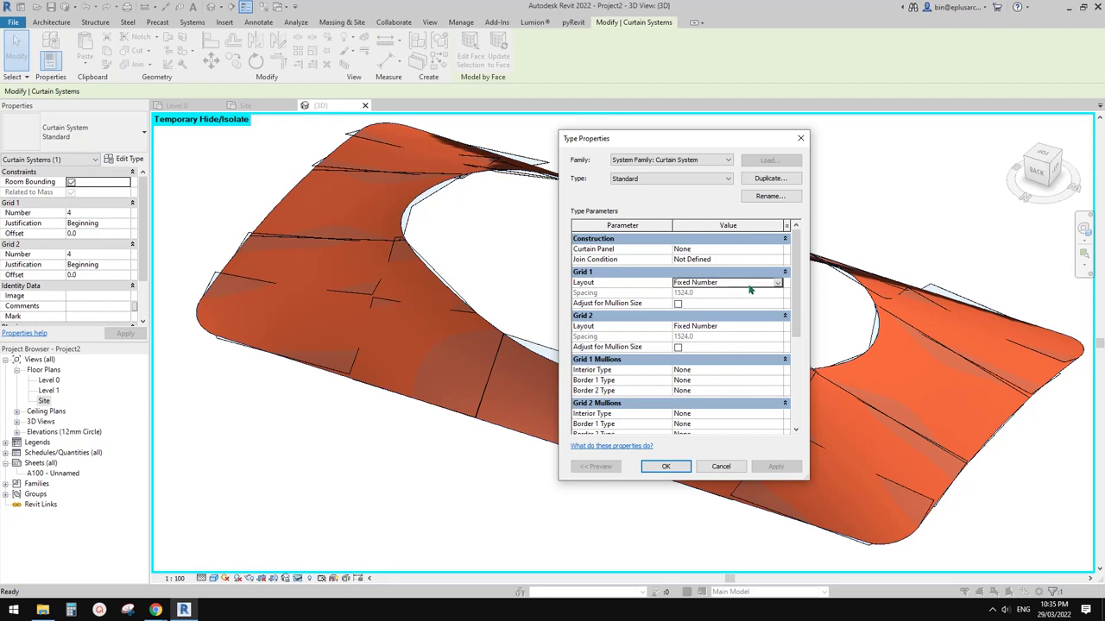
key("Escape")
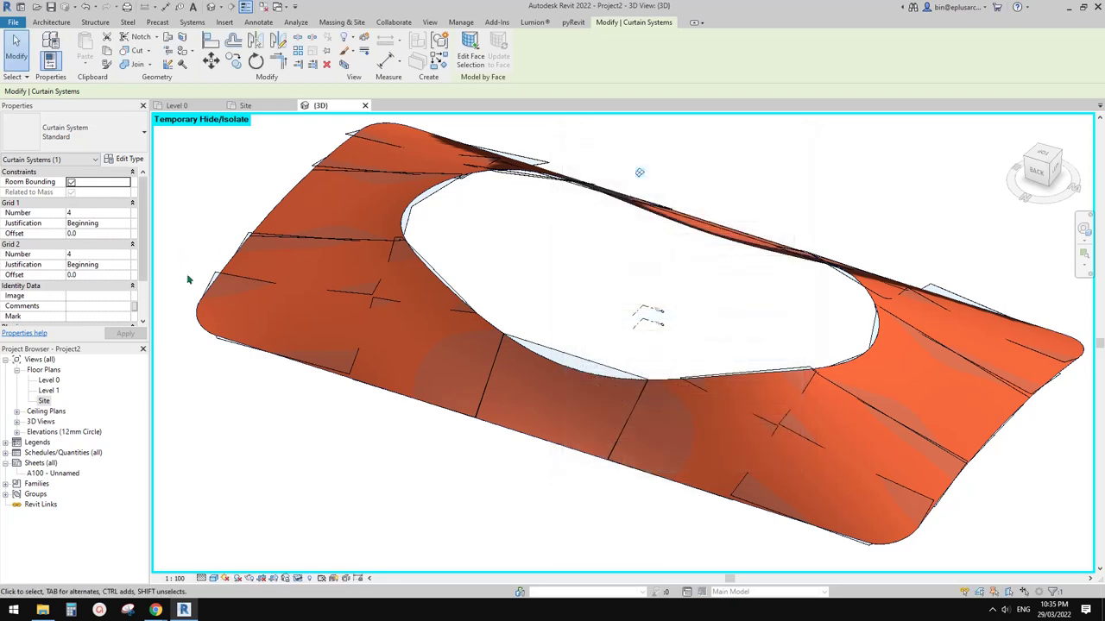
Set both the Grid 1 and Grid 2 numbers of the curtain system to 40
left_click(694, 417)
scroll(769, 411, "down", 1)
scroll(750, 405, "up", 1)
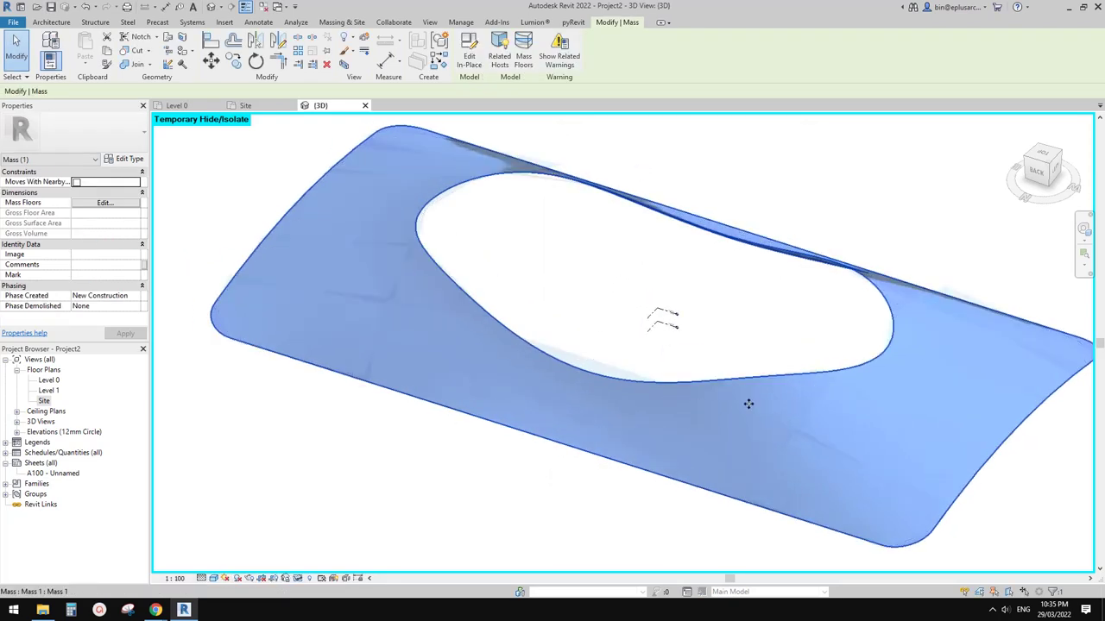
key("Escape")
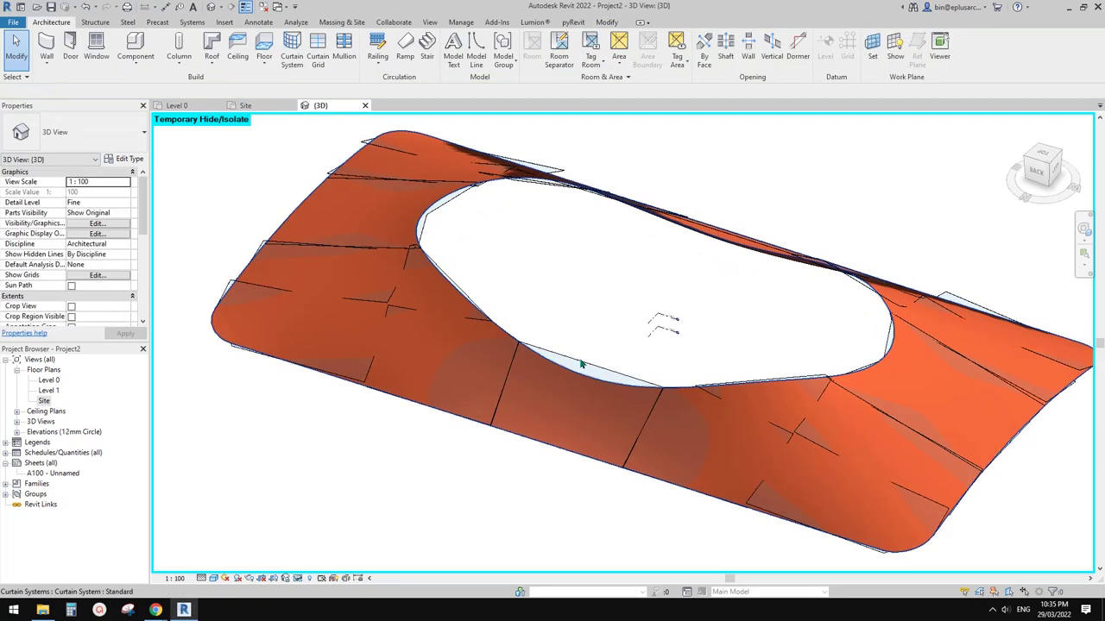
left_click(582, 367)
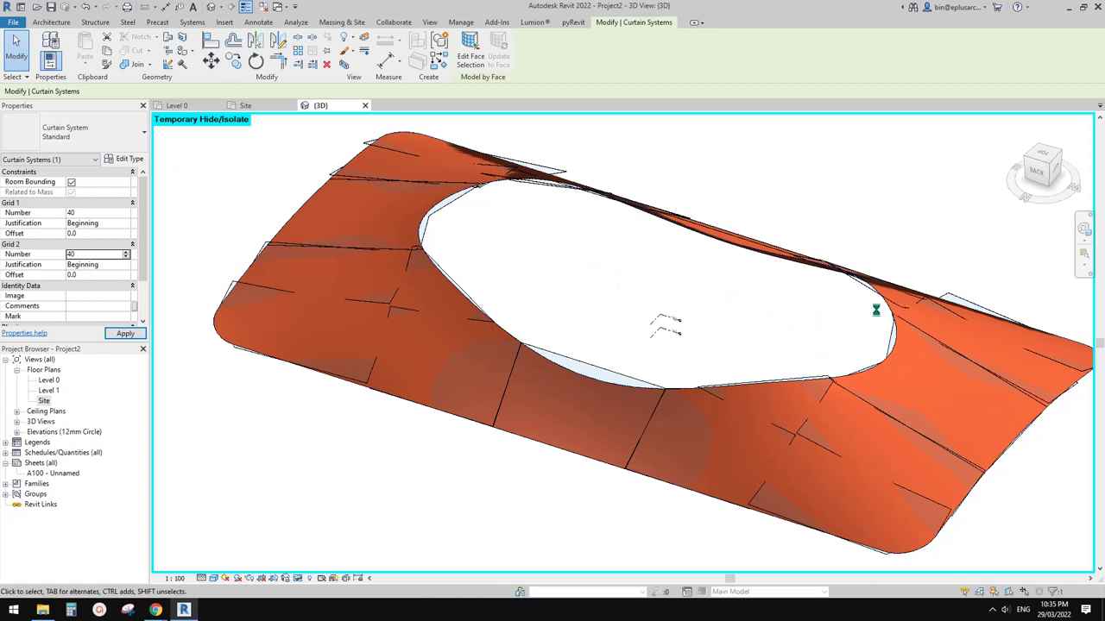
key("Escape")
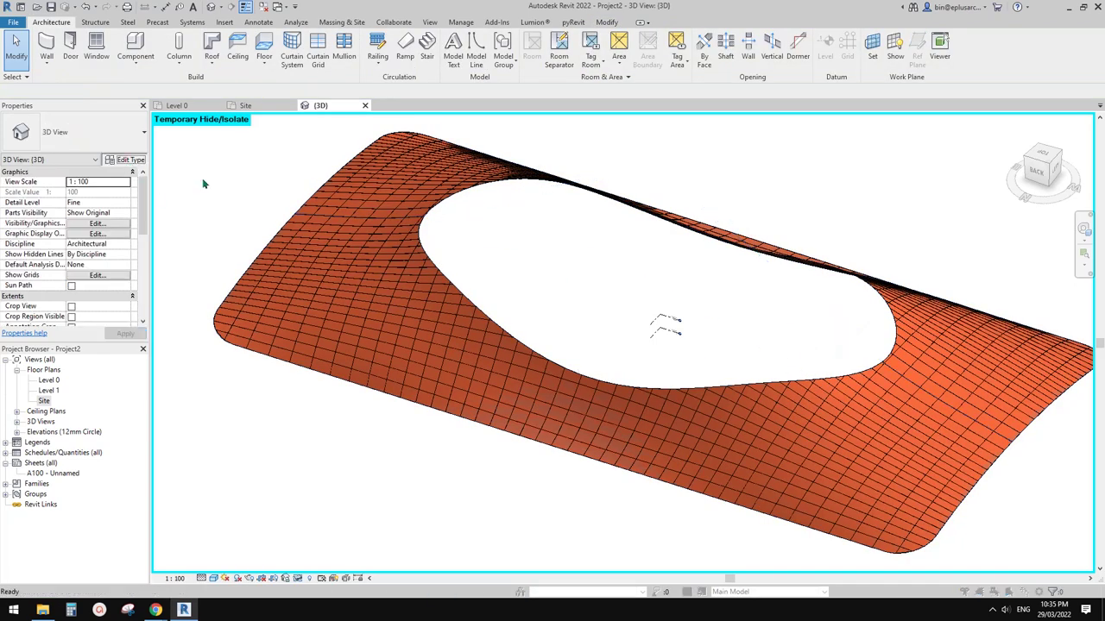
left_click(126, 159)
key("Escape")
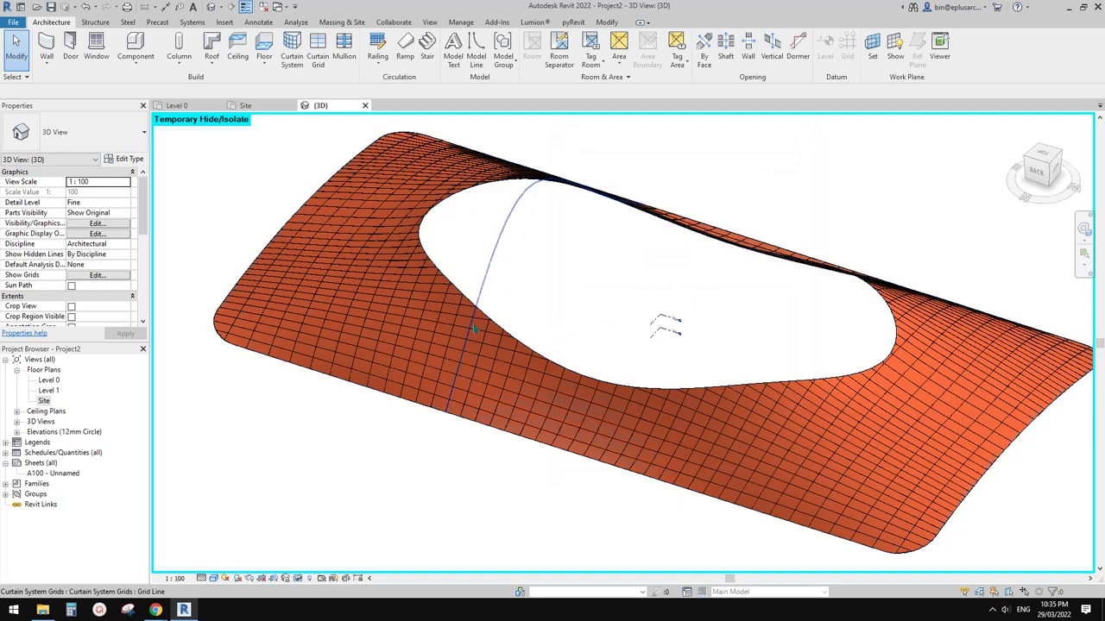
left_click(470, 324)
left_click(128, 160)
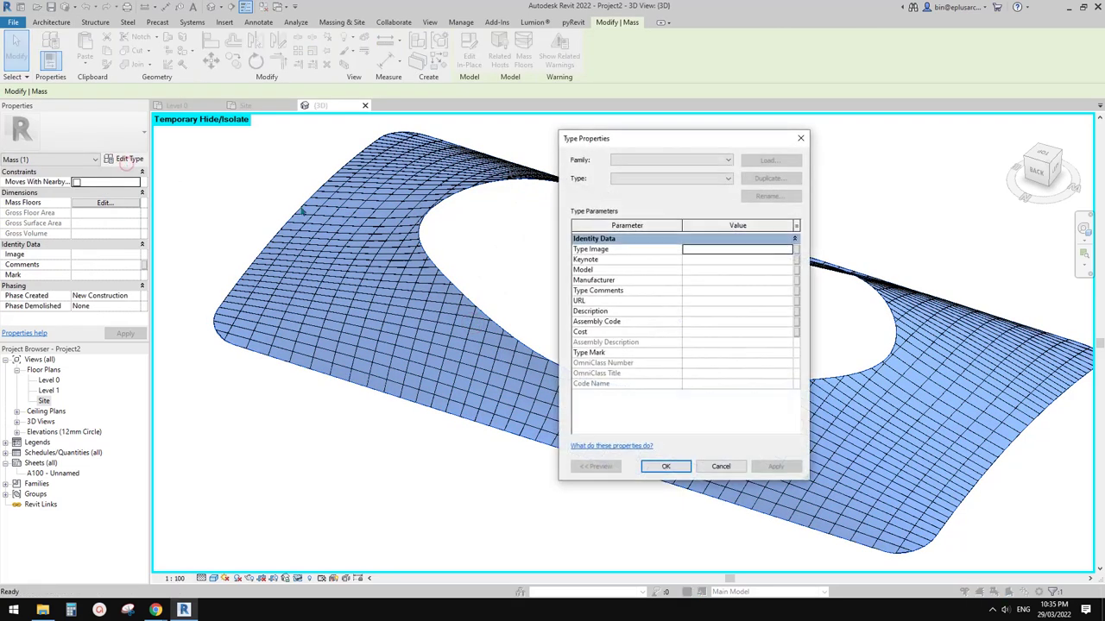
key("Escape")
key("Escape")
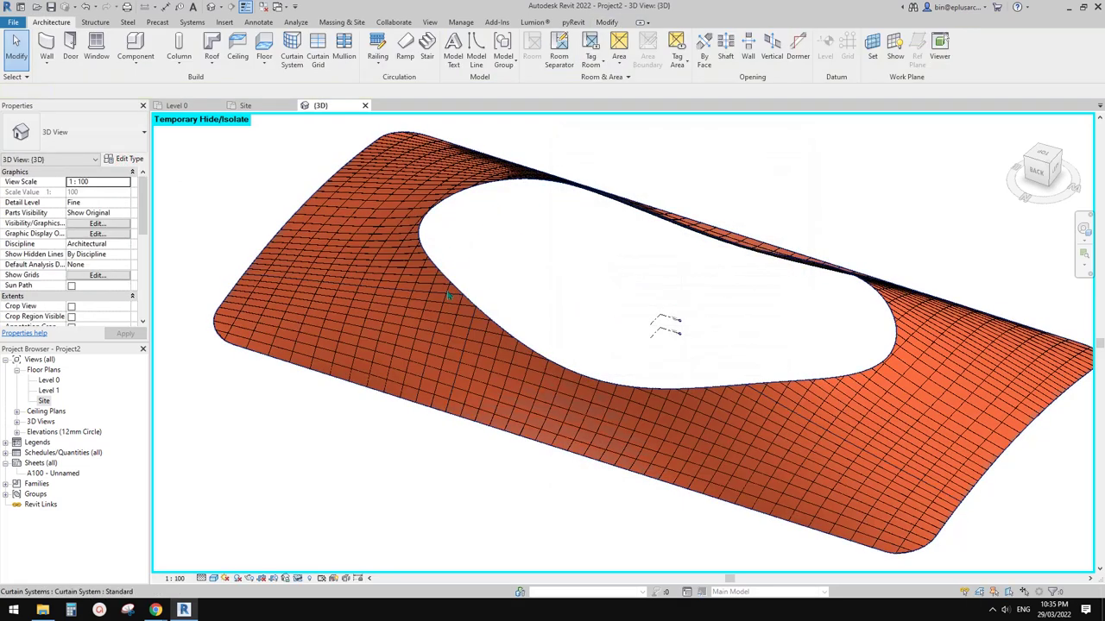
Review the curtain system's panel, grid and mullion type parameters, and close them without changes
left_click(447, 296)
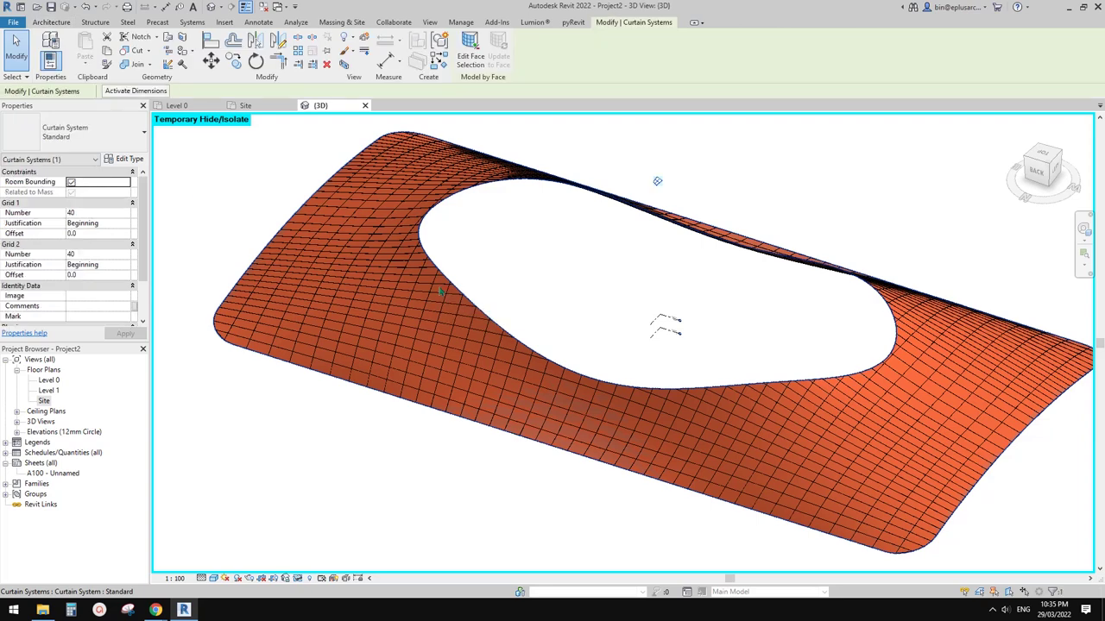
left_click(127, 159)
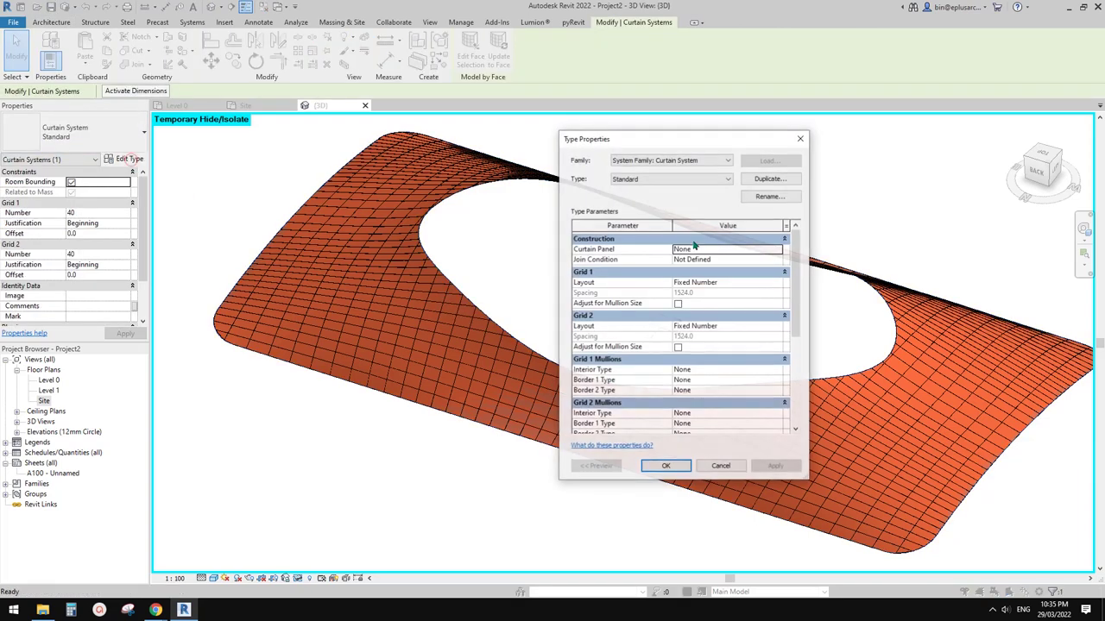
left_click(794, 290)
left_click_drag(784, 326, 801, 276)
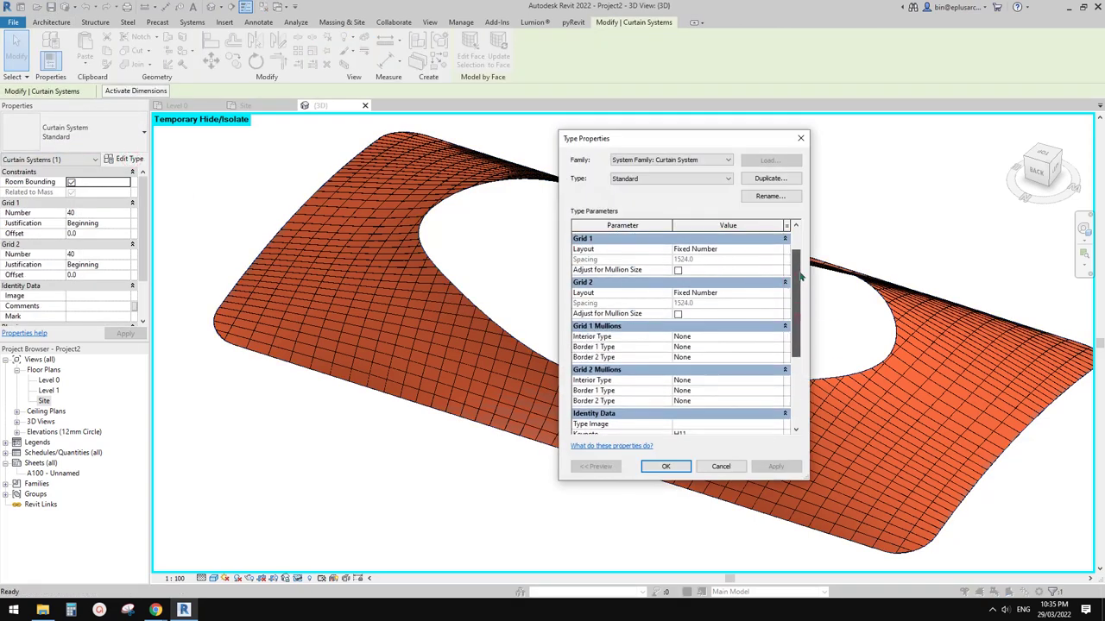
key("Escape")
key("Escape")
Delete the curtain system that covers the curved roof surface
scroll(774, 382, "down", 1)
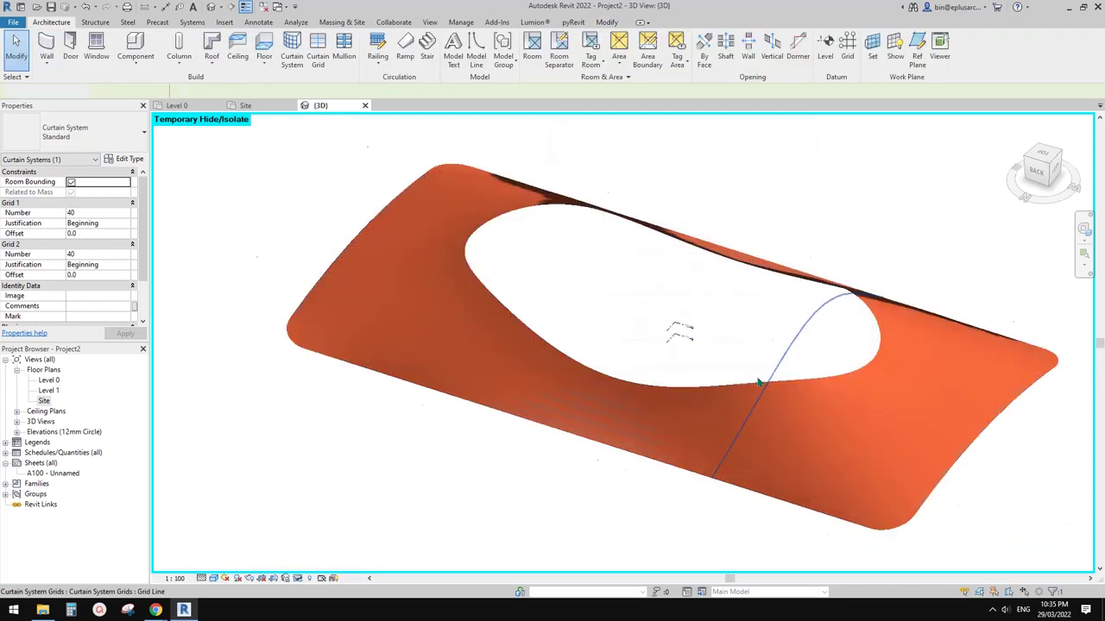
middle_click_drag(759, 384, 688, 154, "shift")
middle_click_drag(718, 250, 775, 449, "shift")
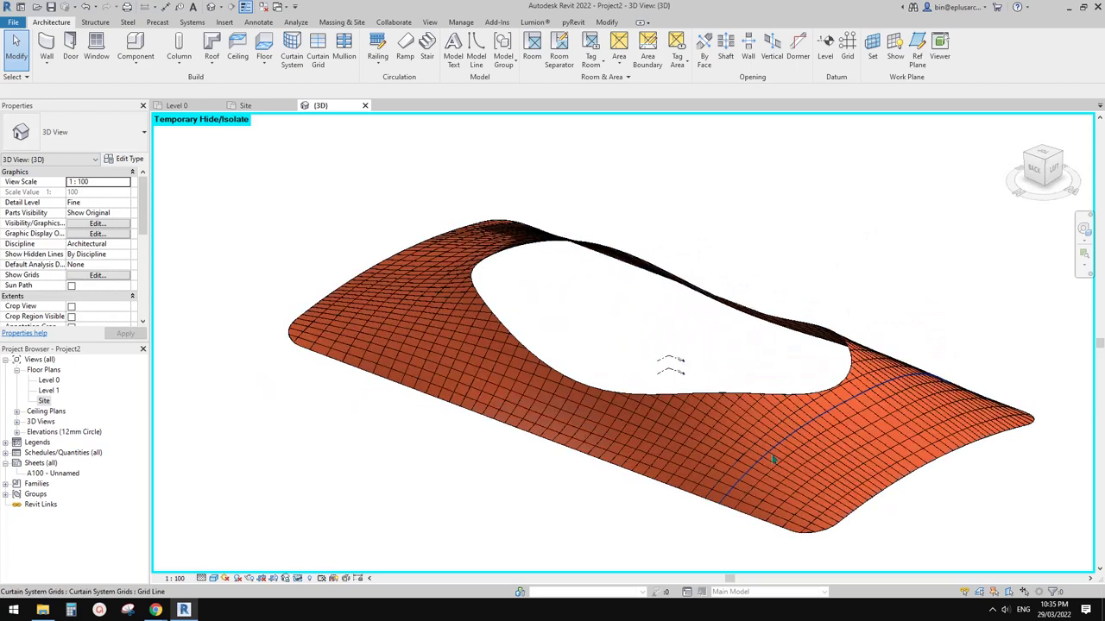
left_click(775, 449)
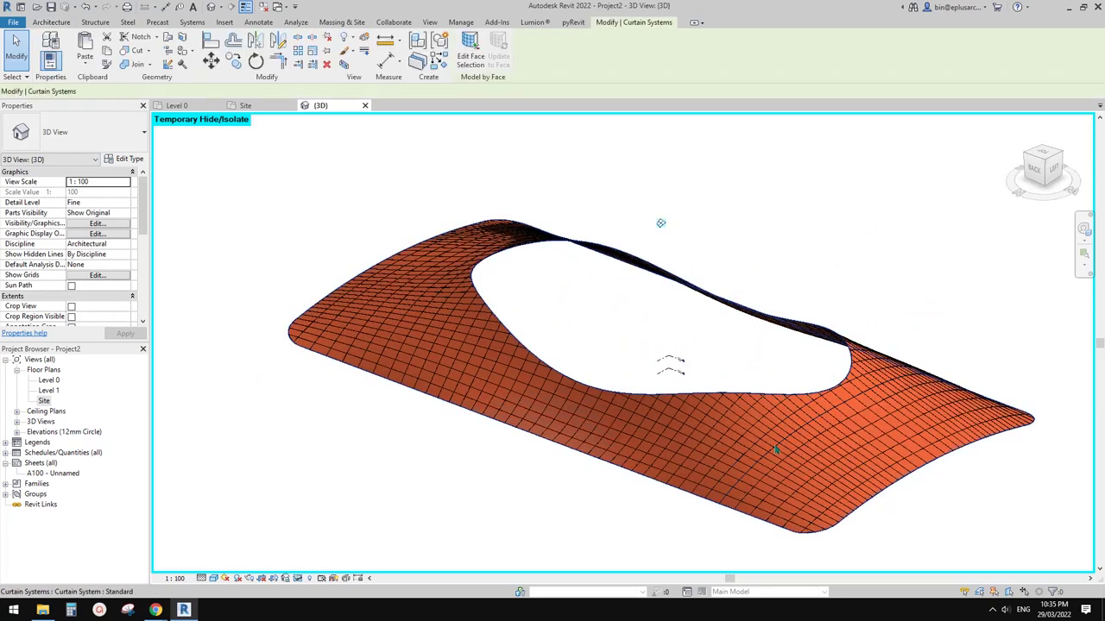
middle_click_drag(774, 449, 702, 415)
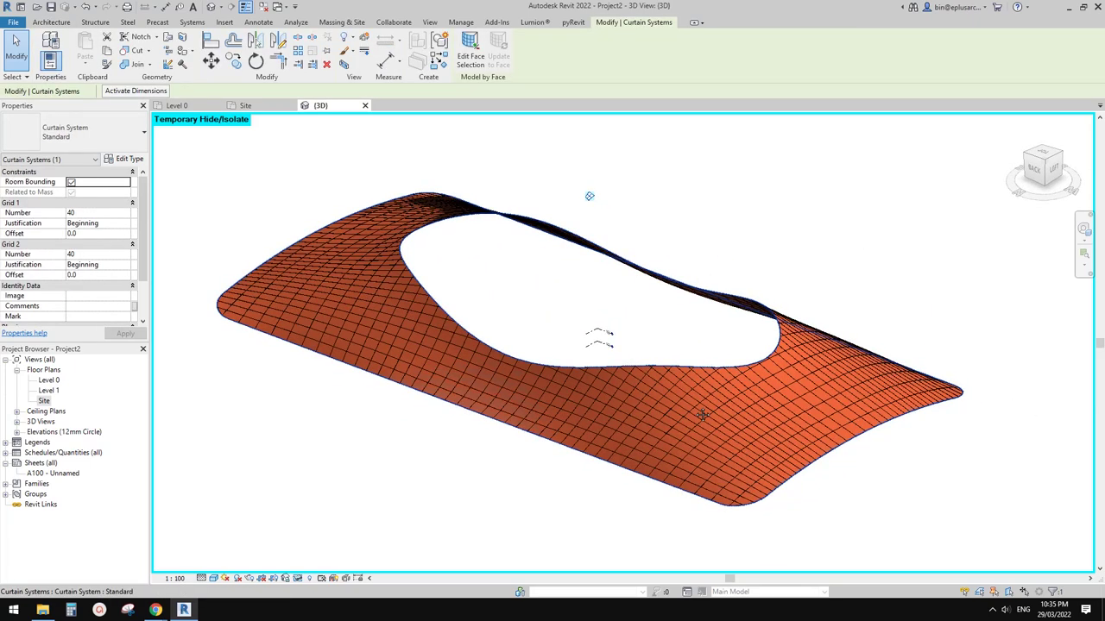
key("Escape")
scroll(699, 428, "up", 3)
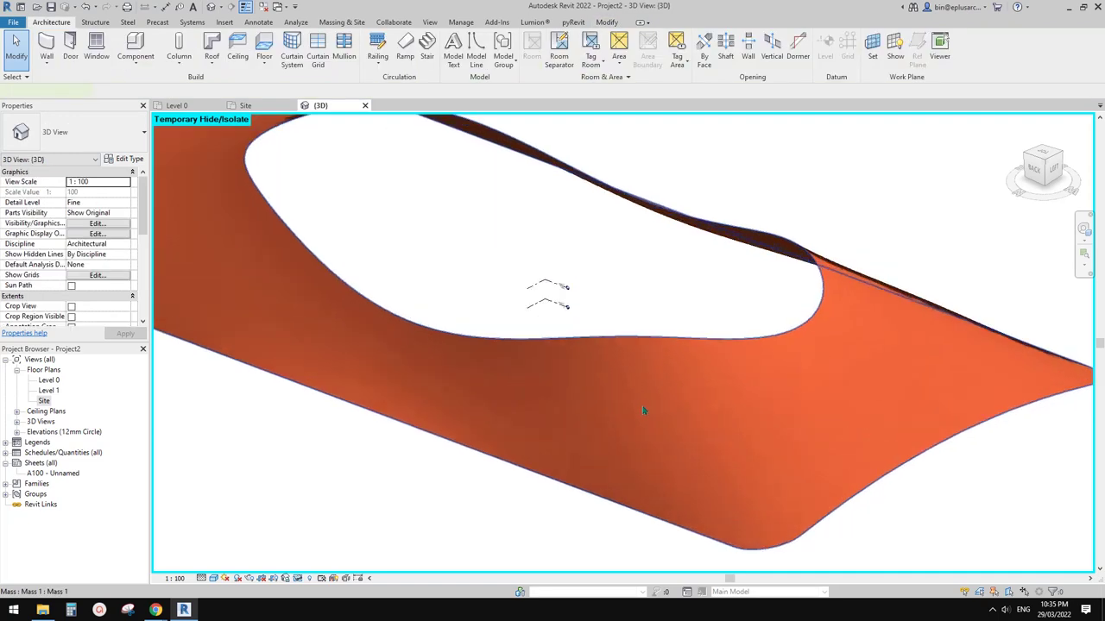
Open the roof mass for in-place editing
left_click(645, 407)
double_click(833, 399)
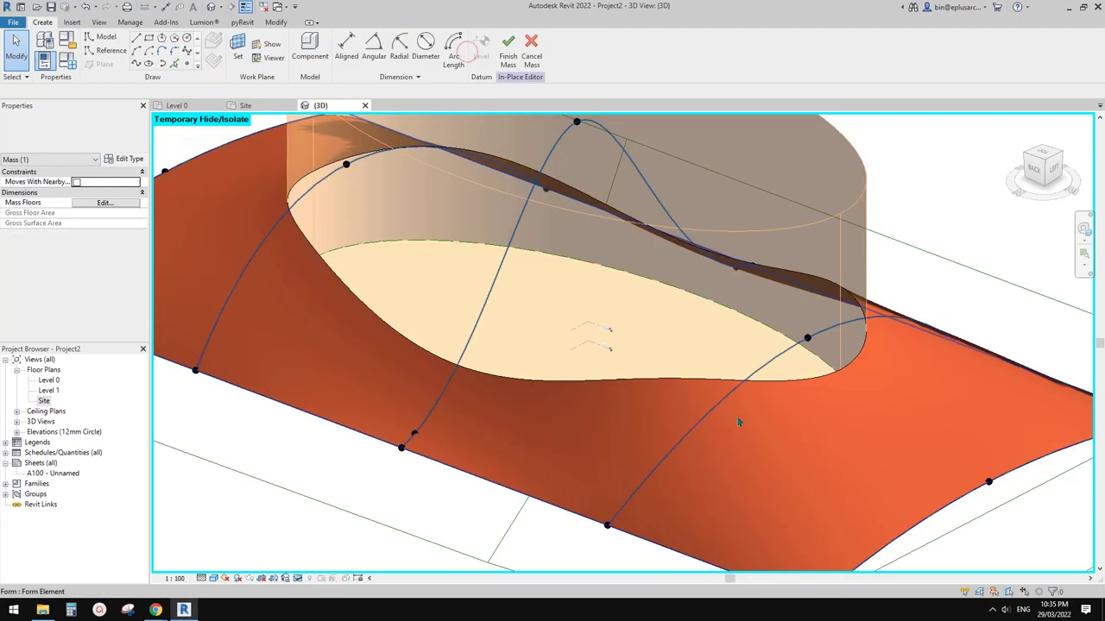
scroll(819, 440, "down", 2)
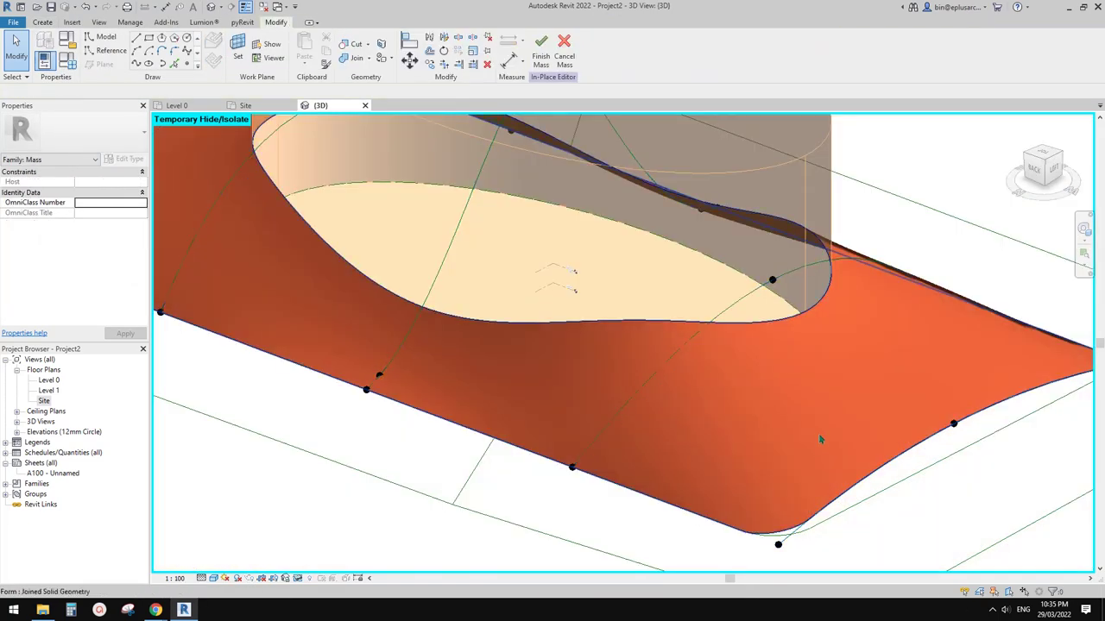
left_click(820, 441)
left_click(967, 470)
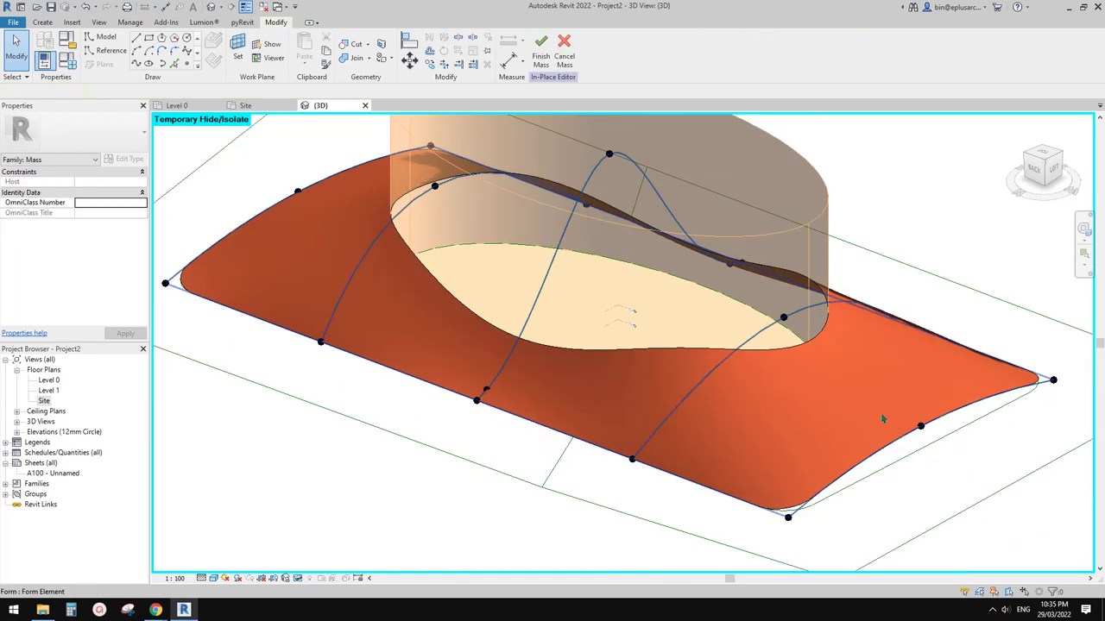
left_click(880, 413)
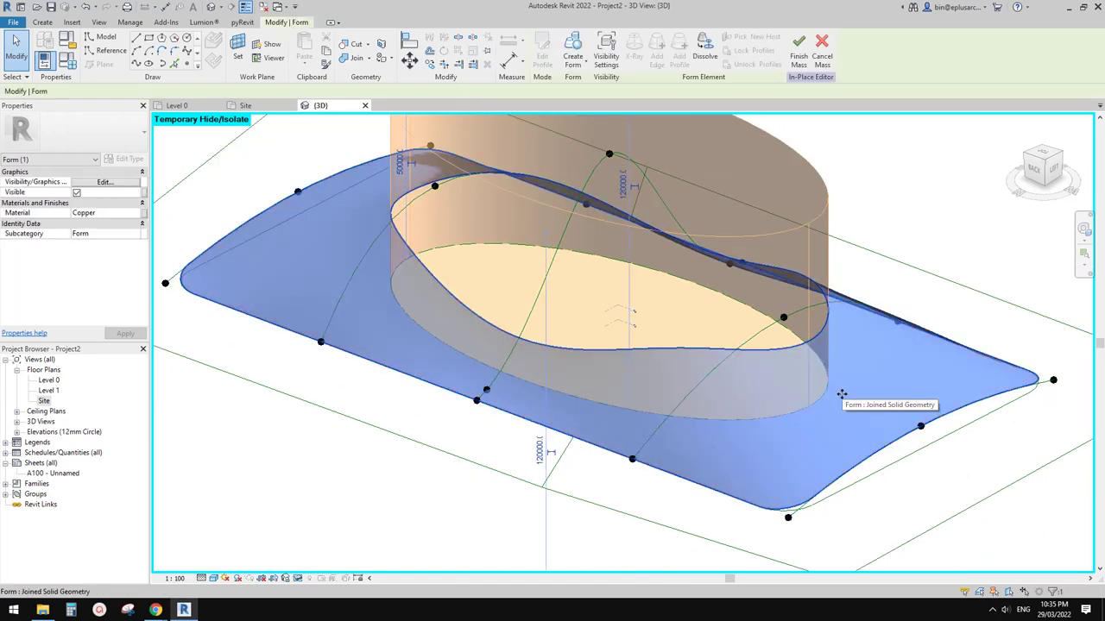
key("Tab")
key("Tab")
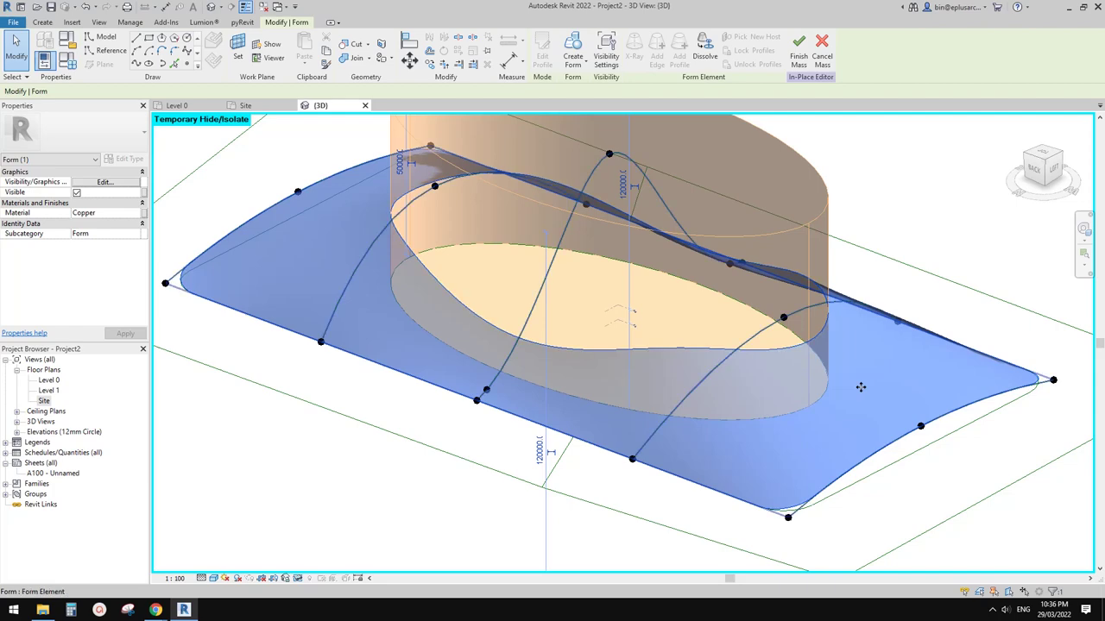
left_click(860, 386)
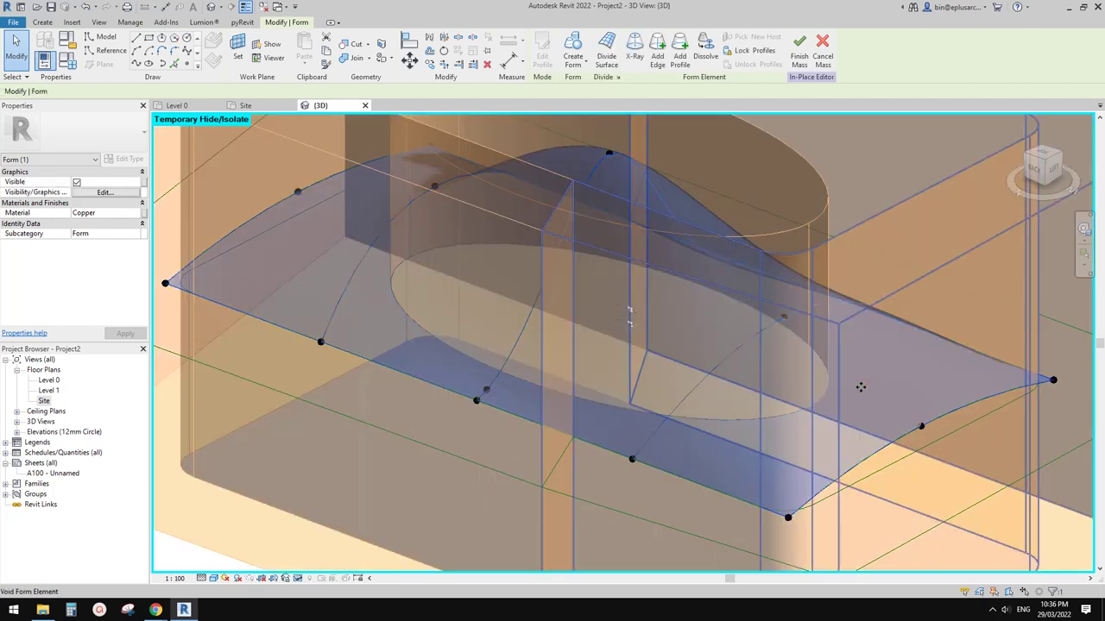
left_click(860, 387)
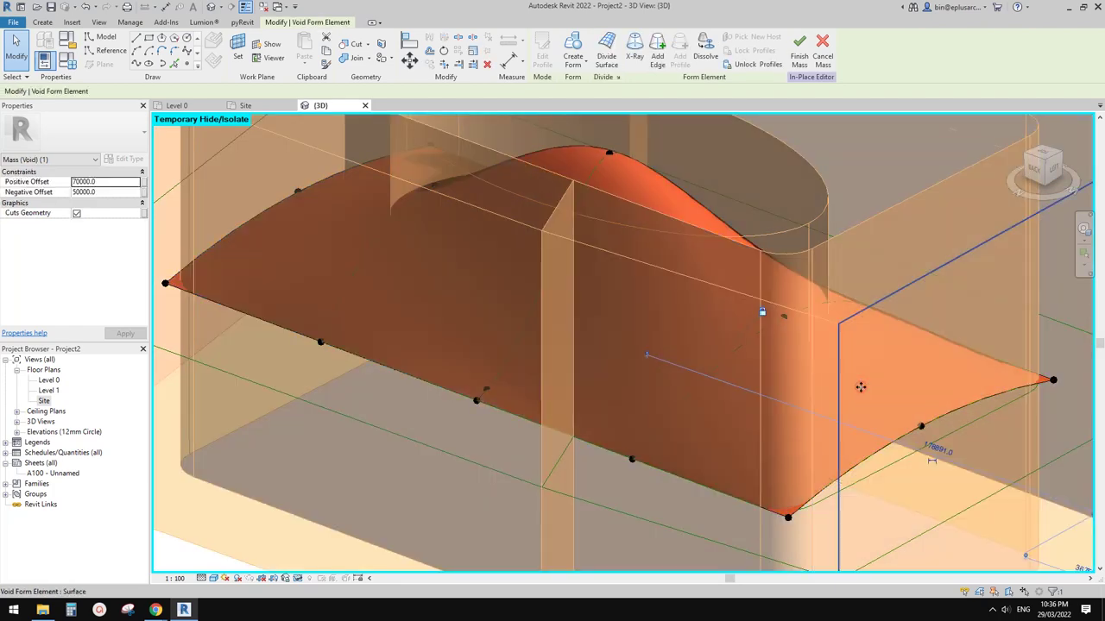
middle_click_drag(858, 387, 798, 476, "shift")
key("Escape")
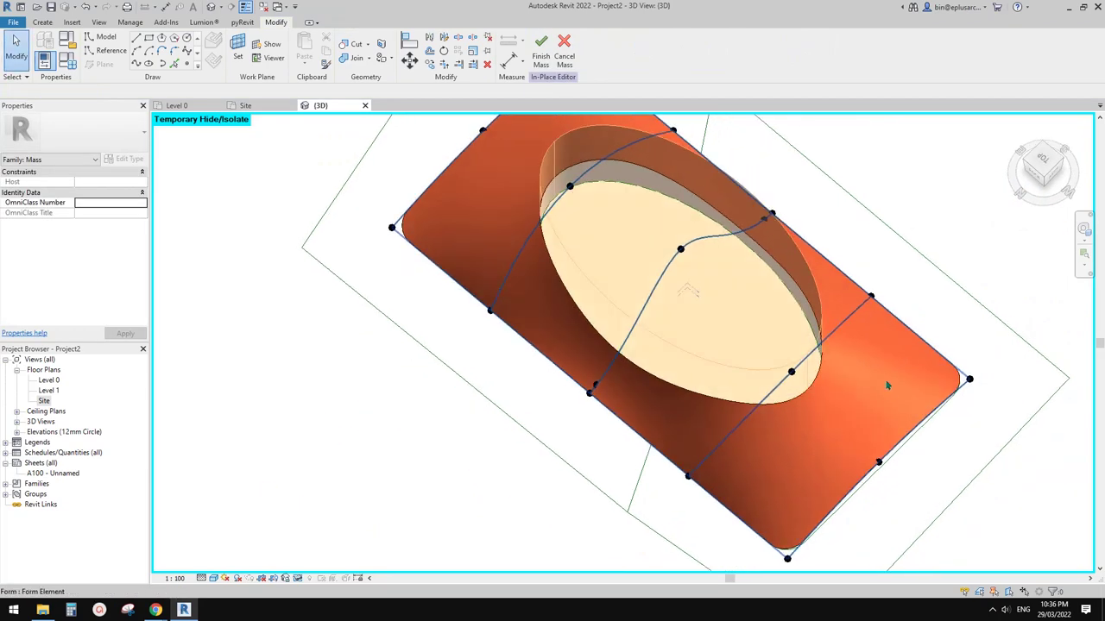
Divide the curved top face of the roof form into a UV grid with Divide Surface
key("Tab")
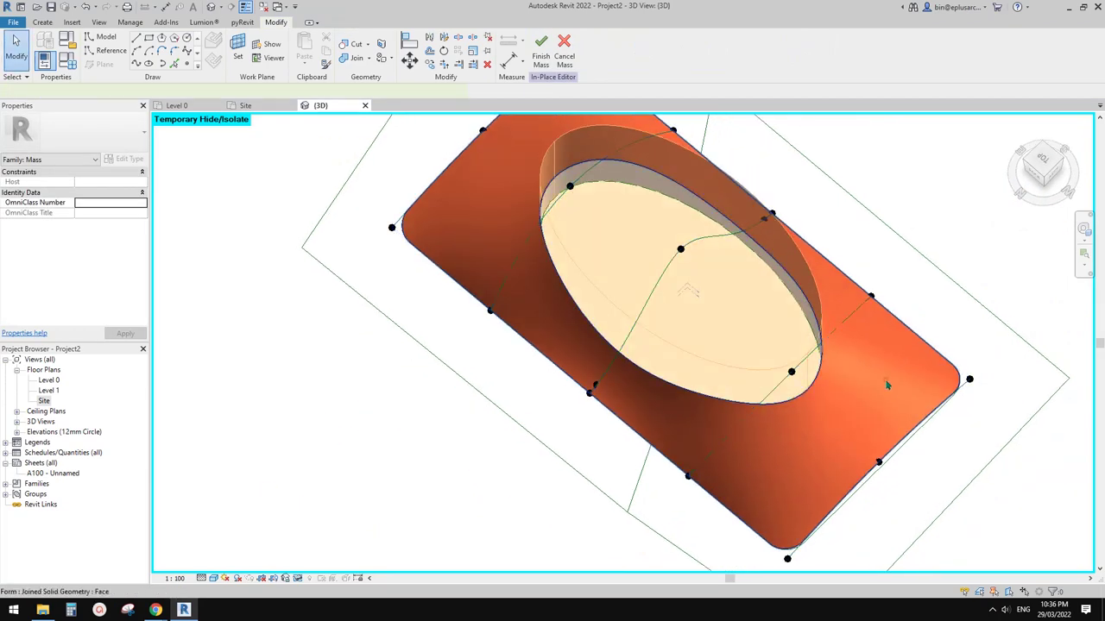
left_click(887, 385)
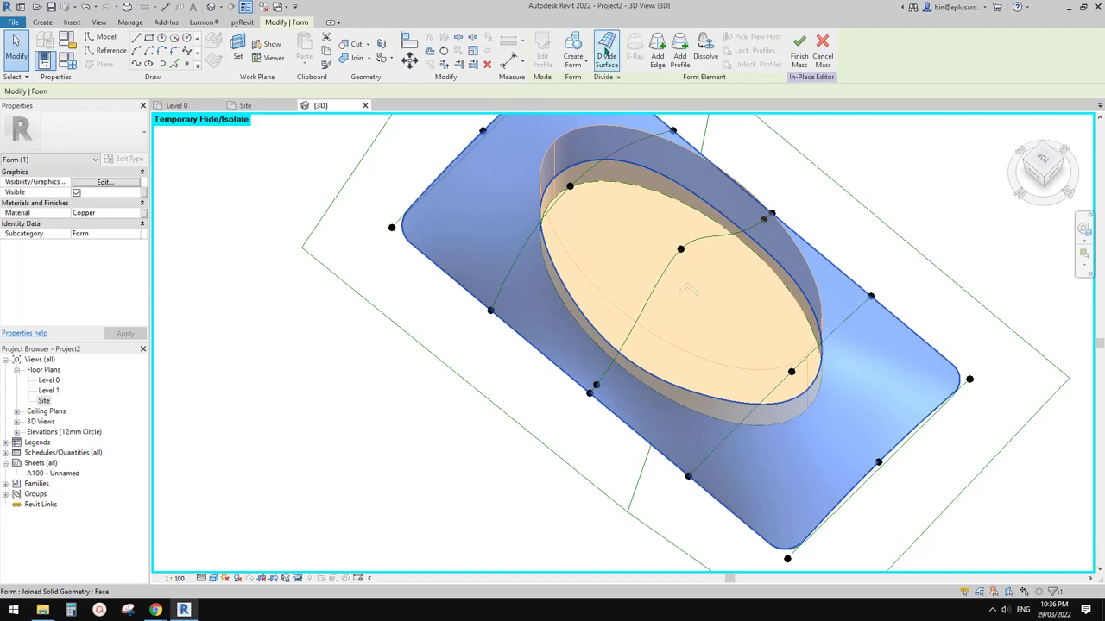
left_click(606, 54)
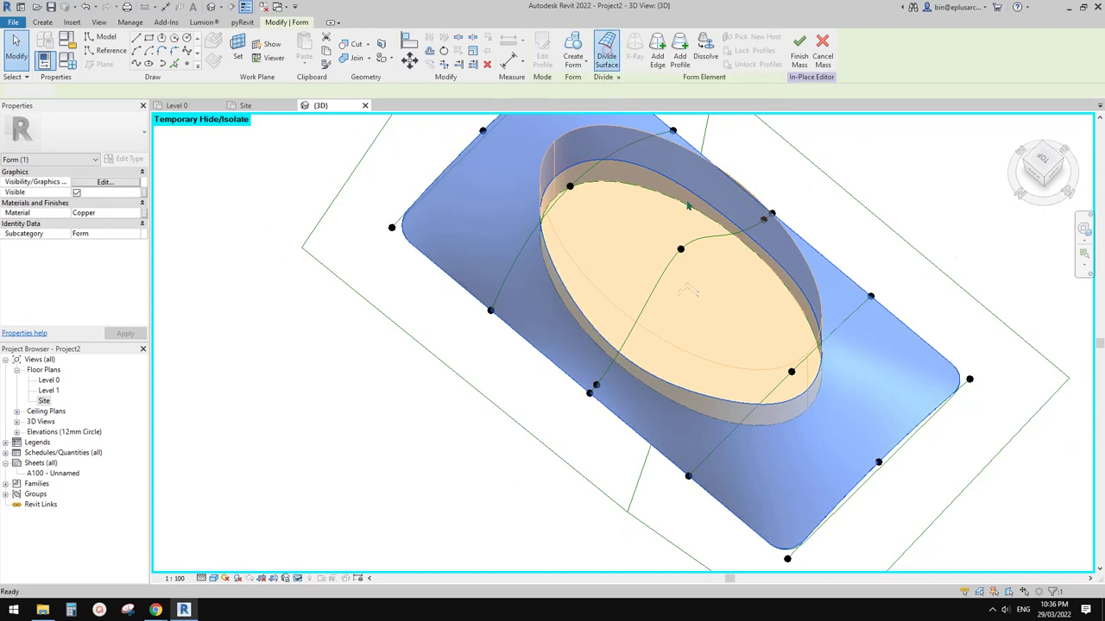
left_click(656, 313)
scroll(854, 269, "up", 4)
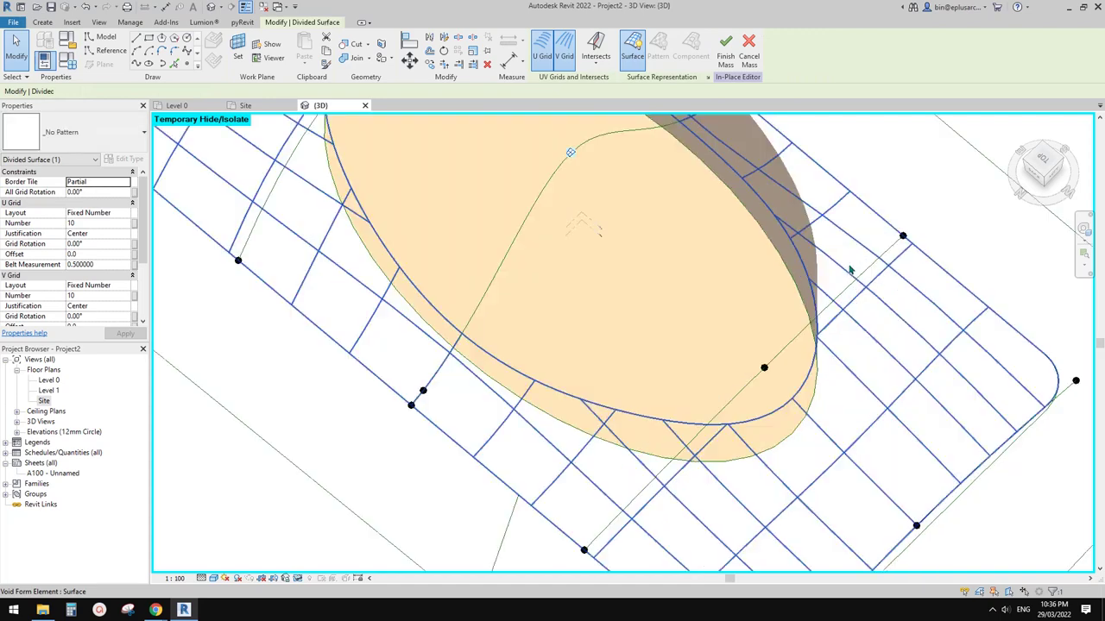
Set both the U Grid and V Grid numbers of the divided surface to 30
left_click(82, 132)
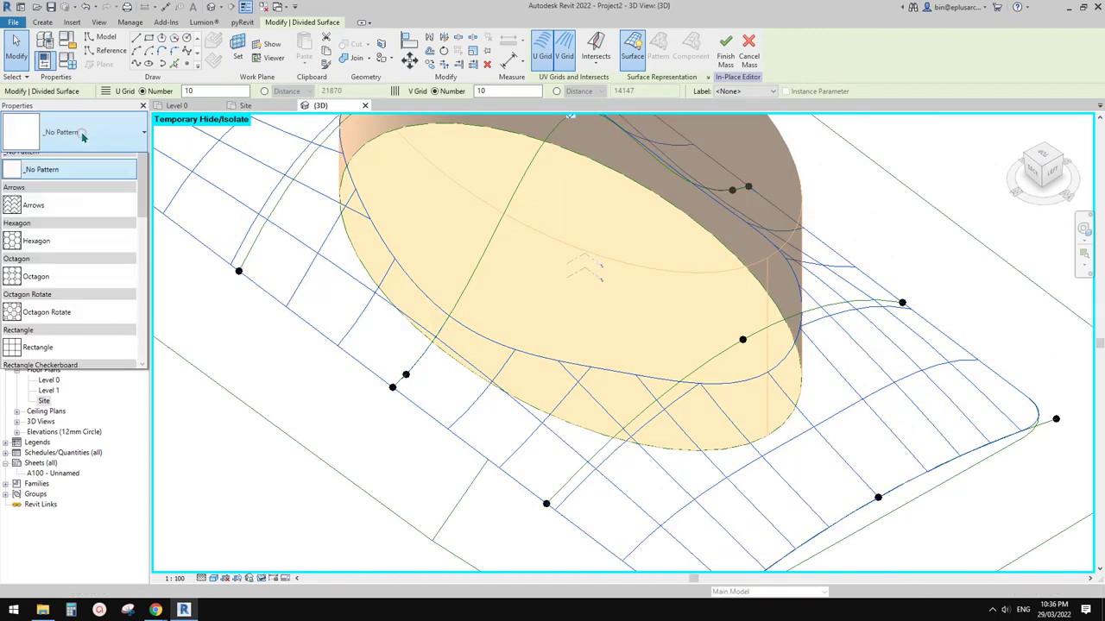
key("Escape")
left_click(99, 223)
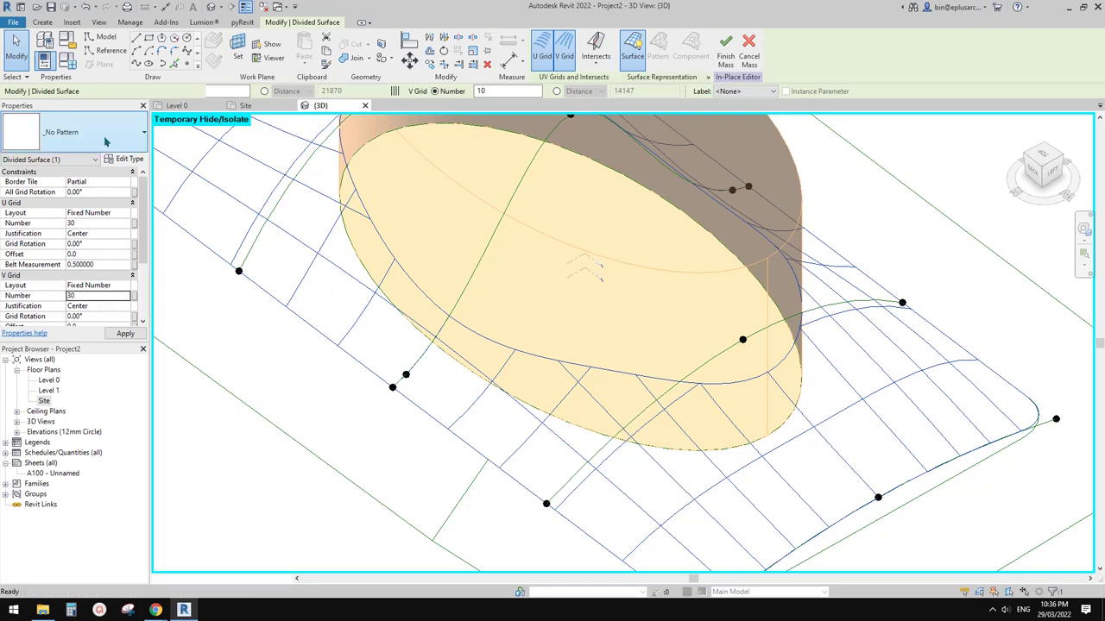
Apply a checkerboard pattern of diamond-shaped tiles to the divided roof surface
left_click(106, 132)
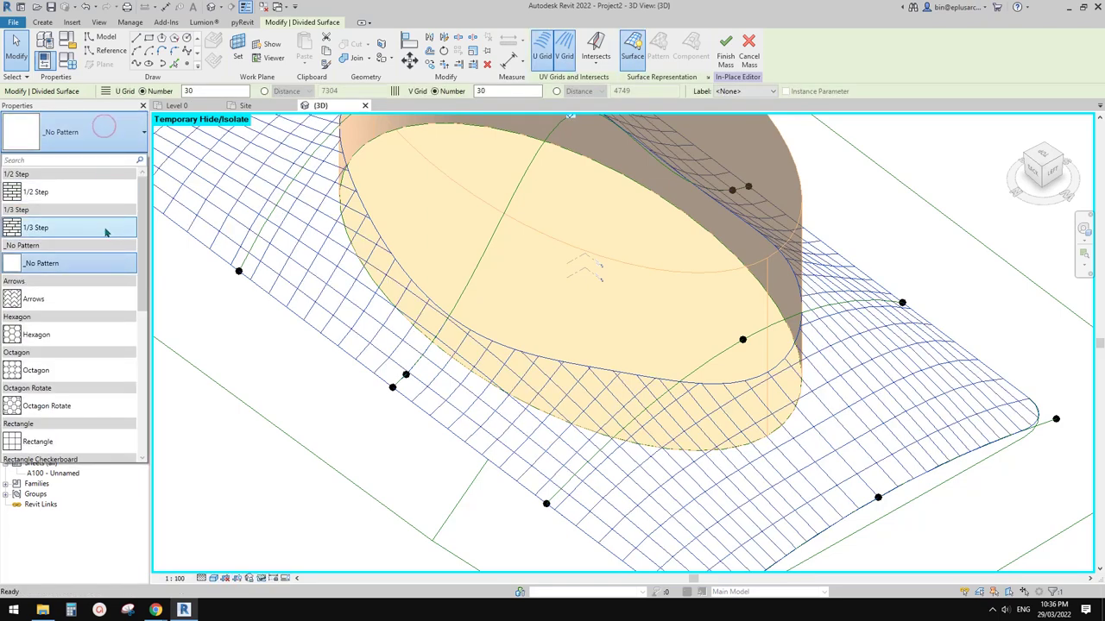
scroll(84, 367, "down", 1)
left_click_drag(141, 322, 141, 420)
left_click(41, 284)
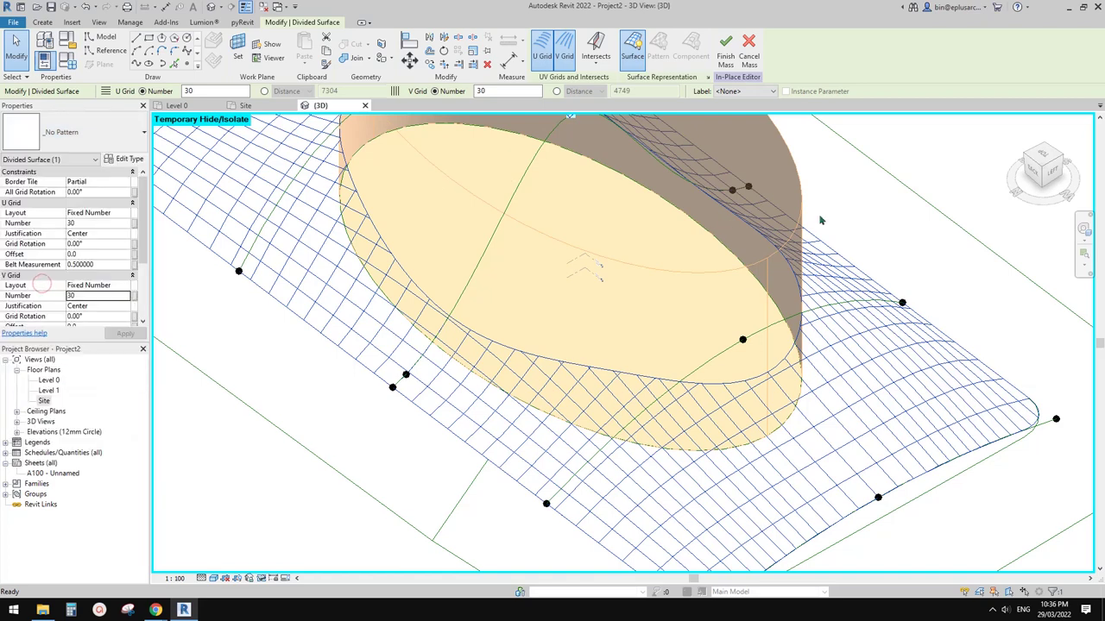
left_click(888, 207)
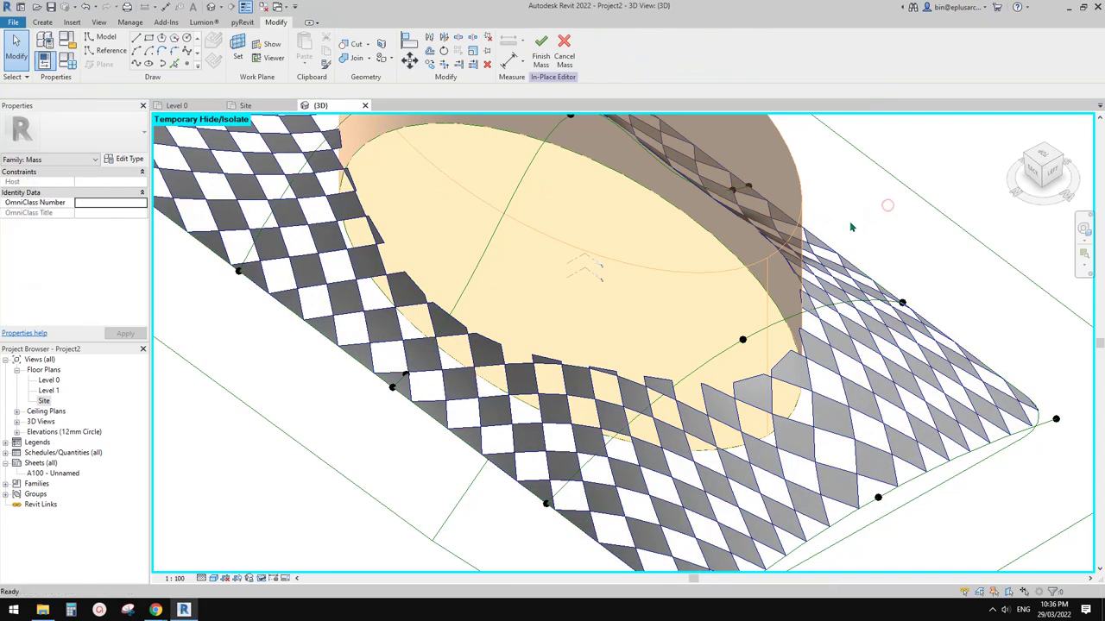
scroll(797, 265, "down", 2)
middle_click_drag(816, 289, 899, 306, "shift")
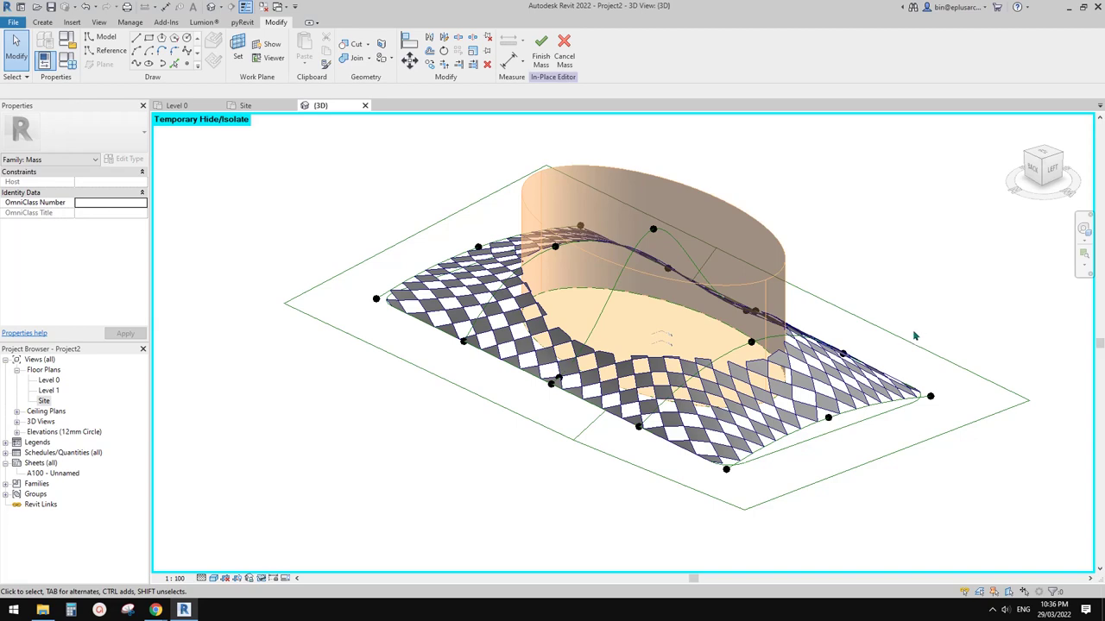
middle_click_drag(899, 342, 935, 329)
scroll(906, 340, "up", 1)
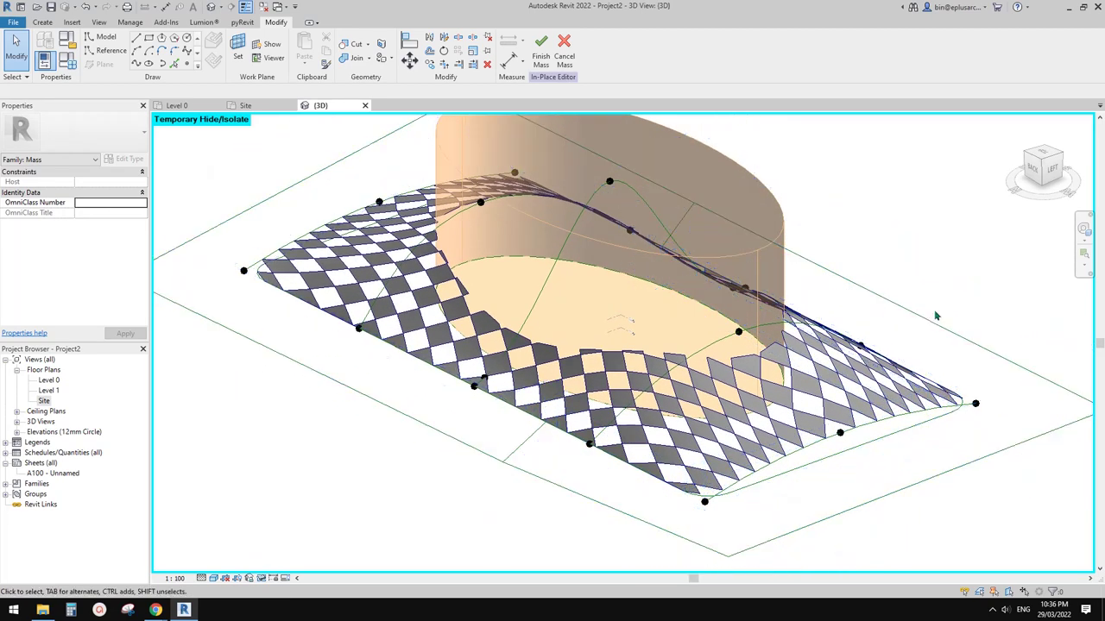